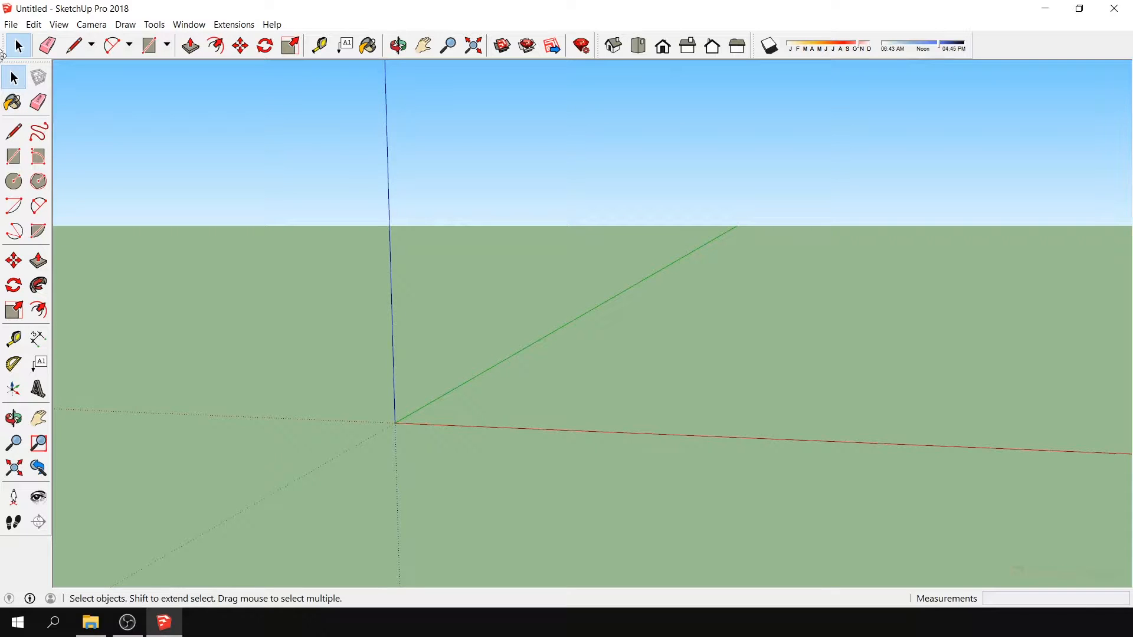
- Import the Kursi Susun chair model and place it on the red axis close to the origin
click(10, 24)
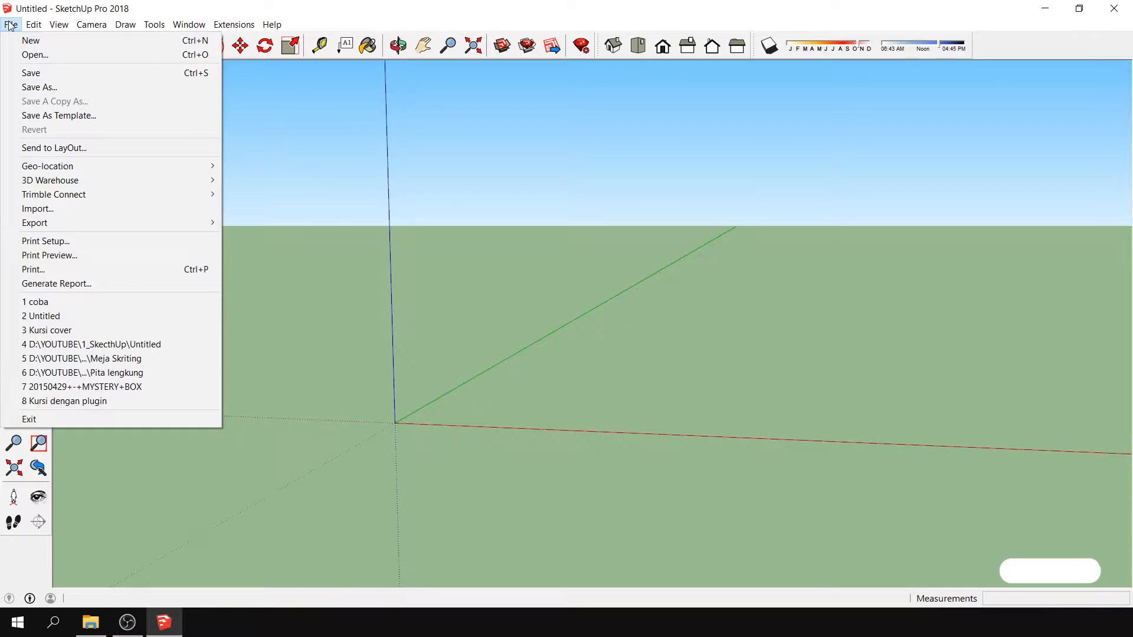
click(65, 207)
click(513, 260)
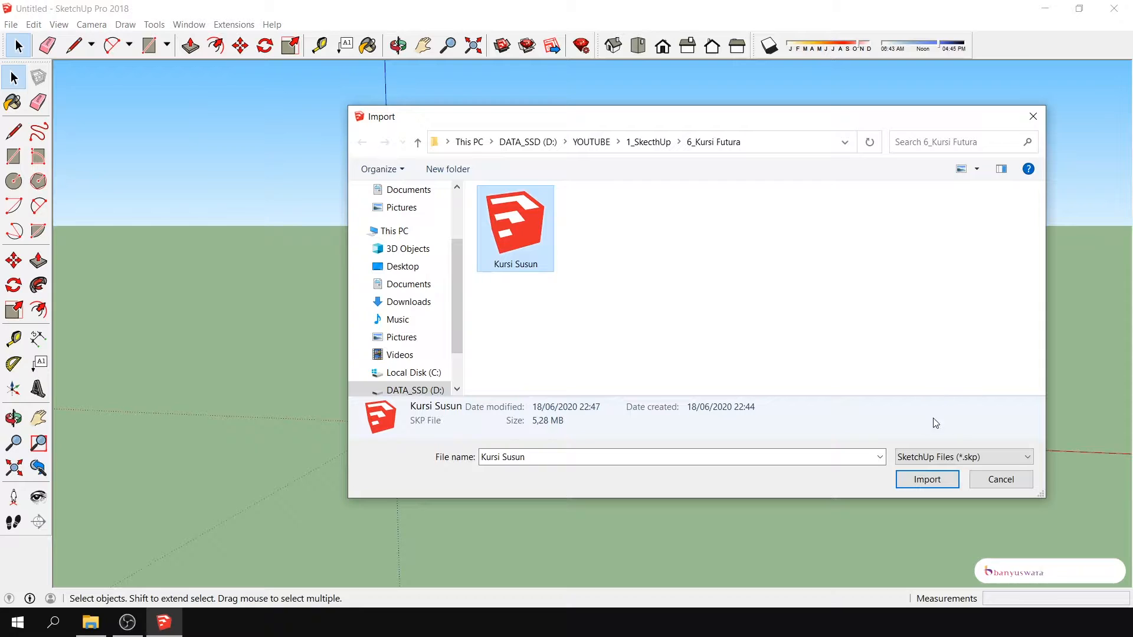
click(927, 480)
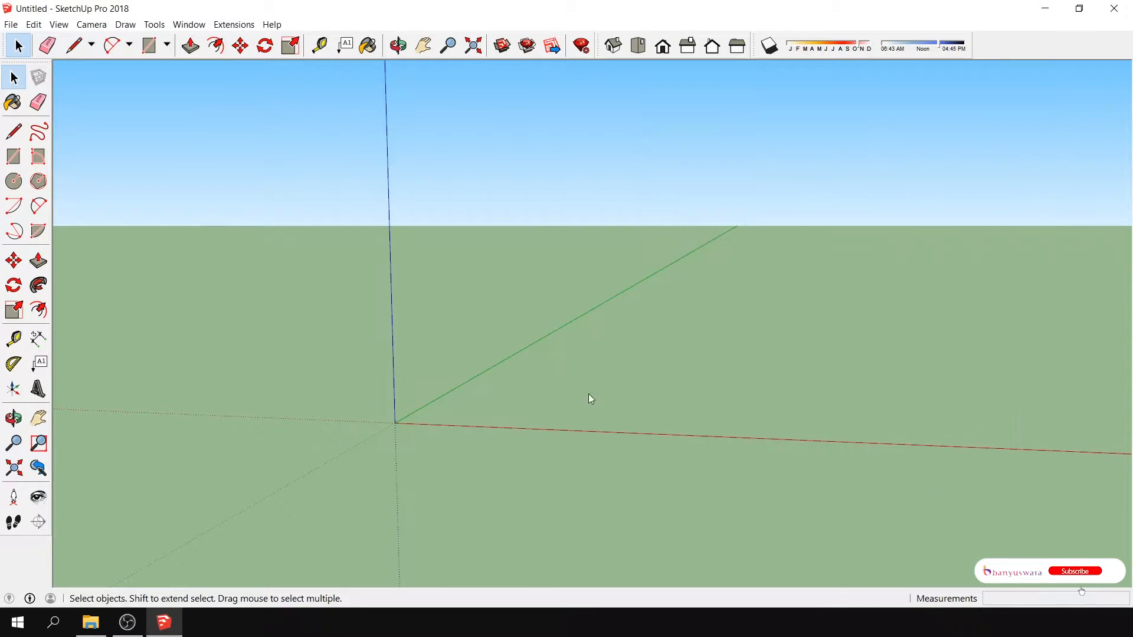
click(421, 428)
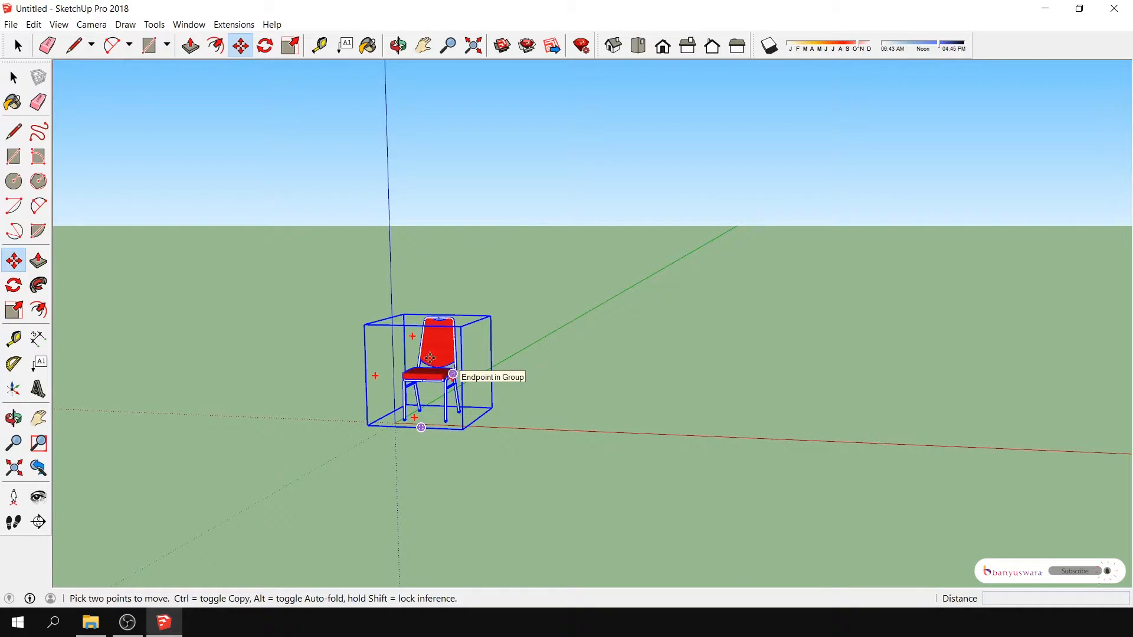
- Measure the width of the chair's seat across its front, from one side of the frame to the other
click(38, 418)
drag(435, 431, 382, 425)
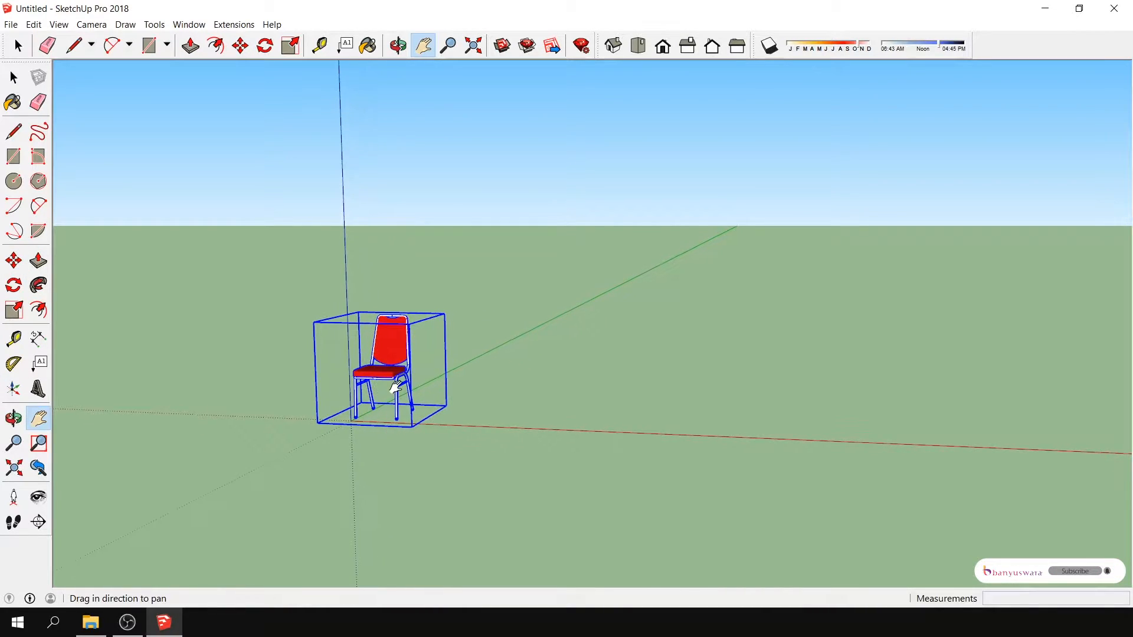
scroll(396, 388, up, 2)
scroll(396, 388, up, 1)
click(14, 418)
drag(531, 496, 462, 484)
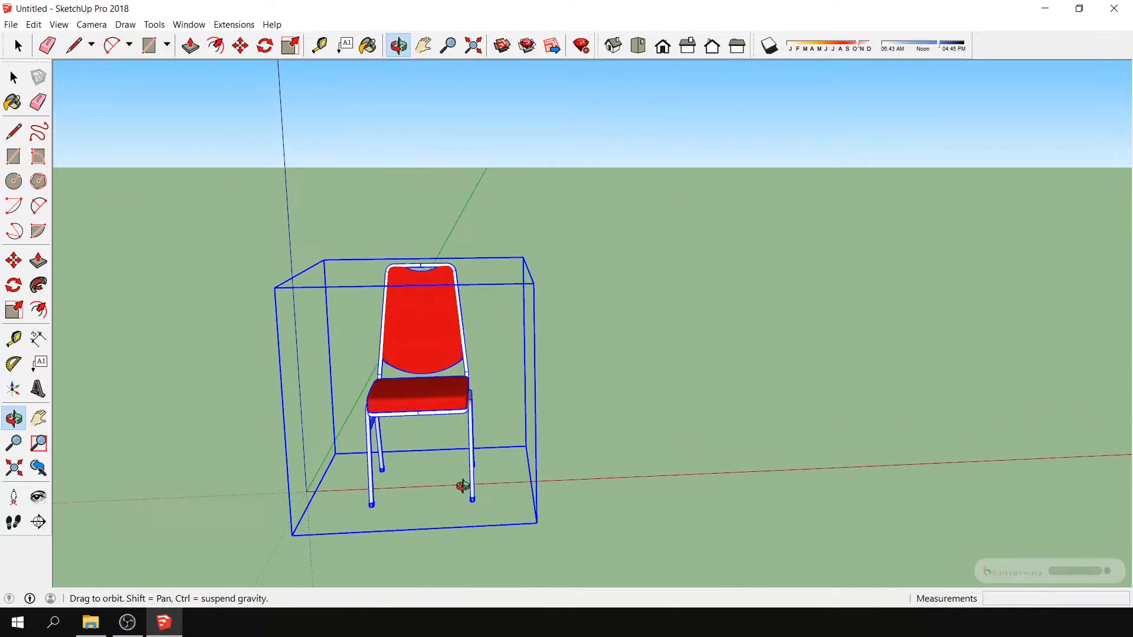
drag(382, 435, 435, 410)
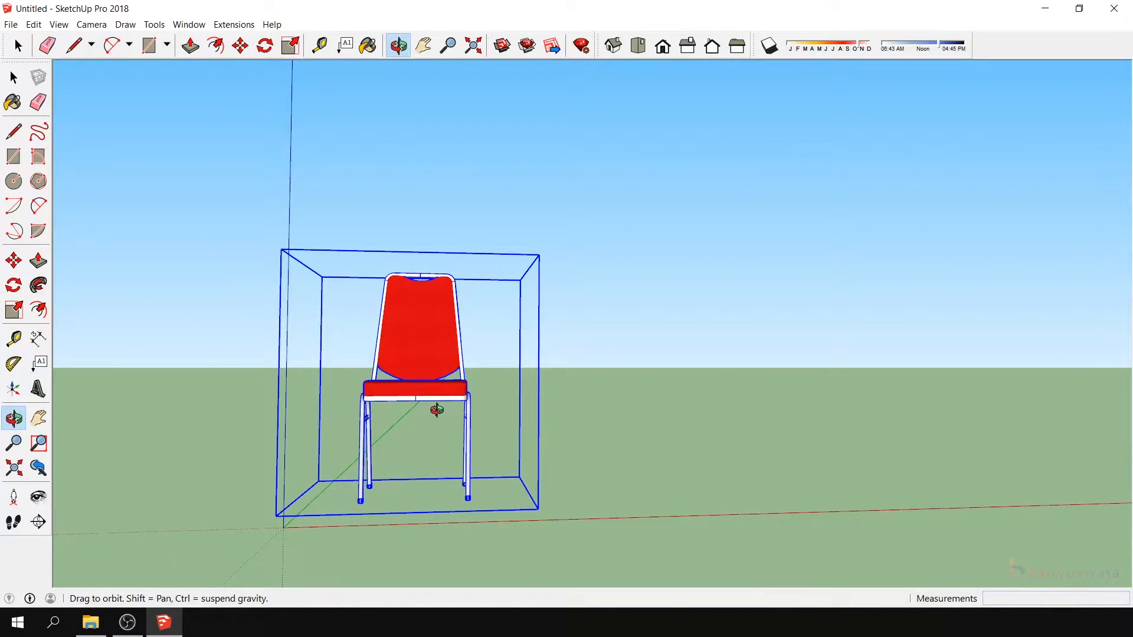
scroll(402, 422, up, 2)
drag(293, 435, 362, 458)
click(13, 338)
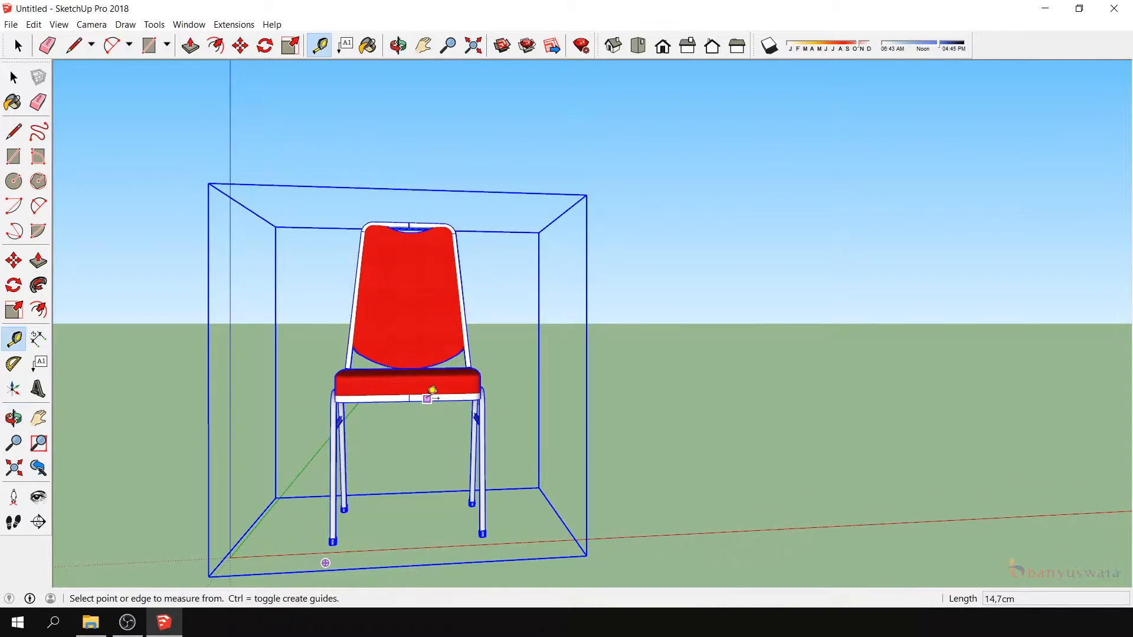
click(332, 395)
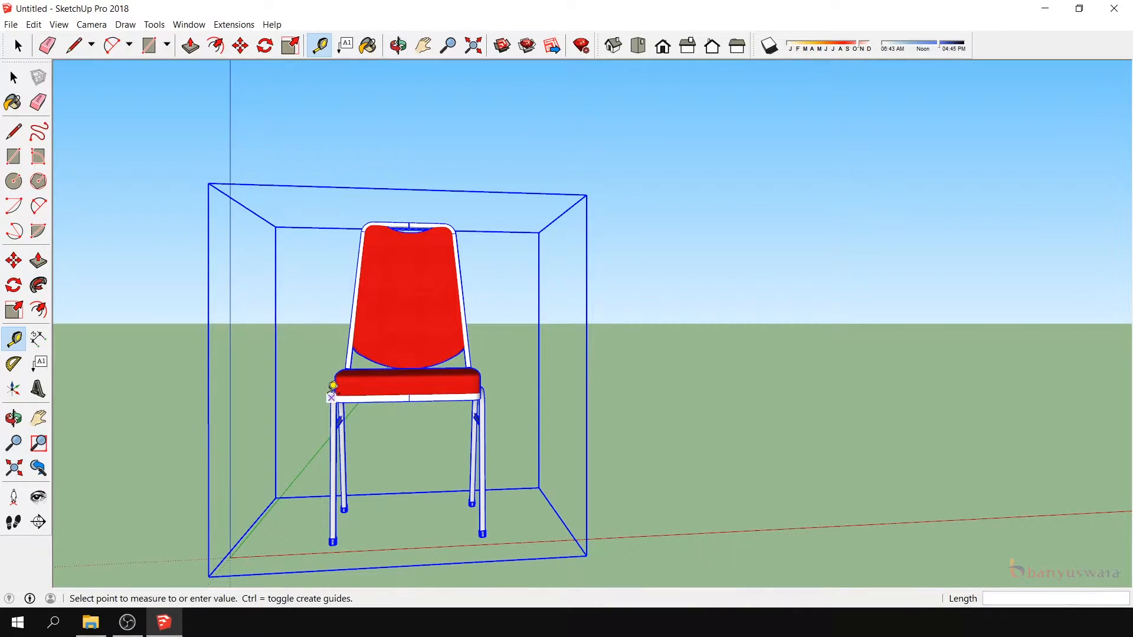
click(489, 391)
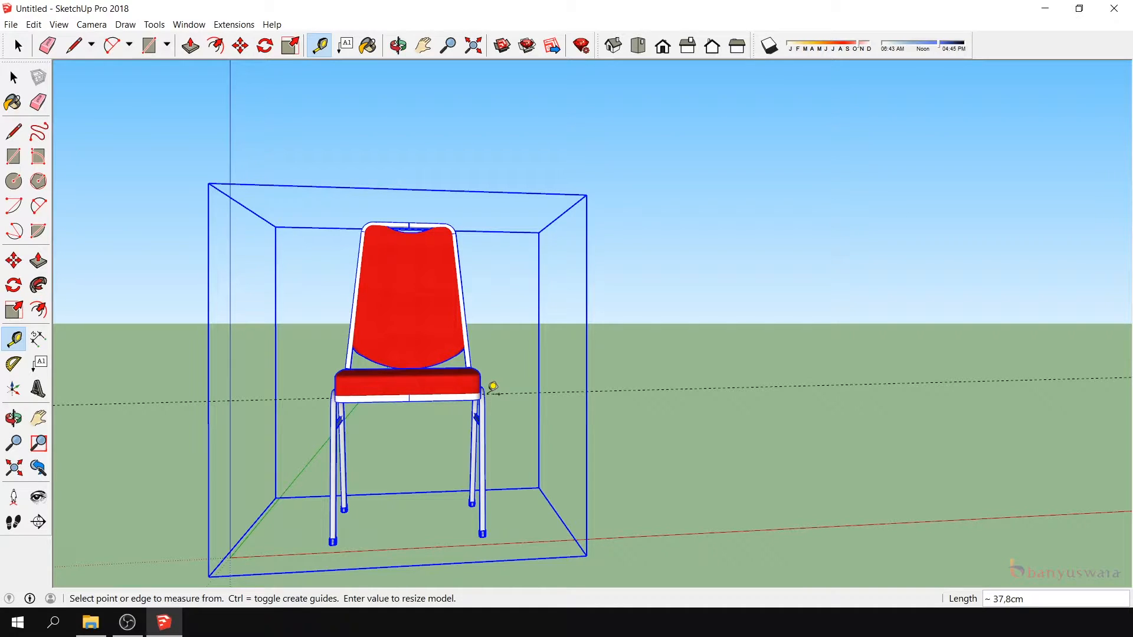
click(330, 400)
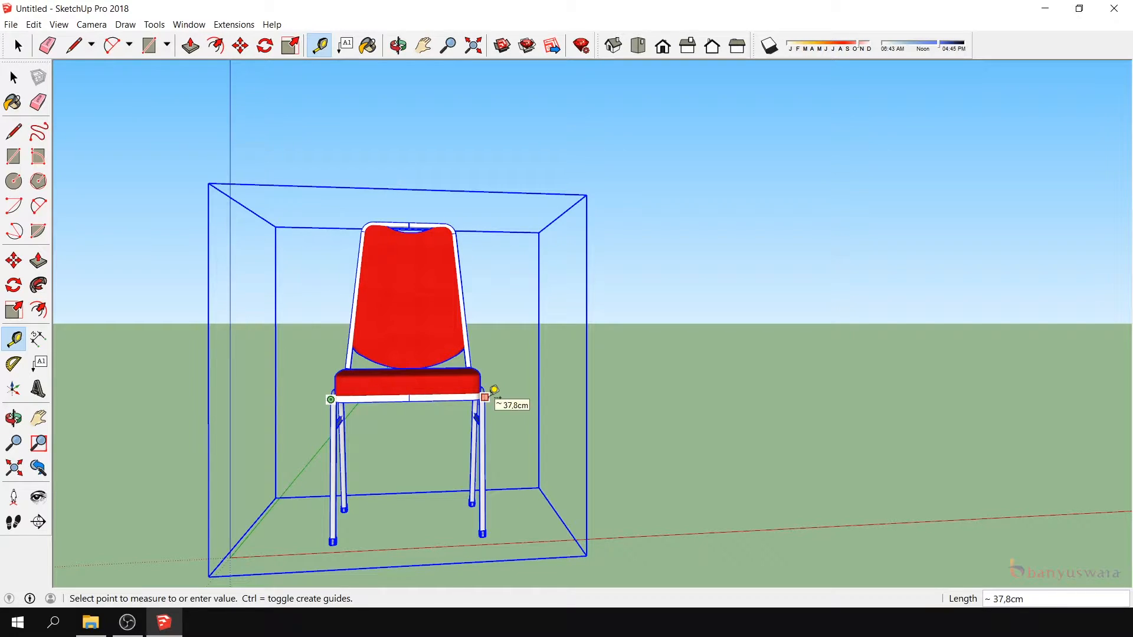
- Measure the depth of the chair's seat from the side view, starting at its front edge
click(13, 419)
drag(407, 389, 481, 453)
scroll(578, 378, up, 1)
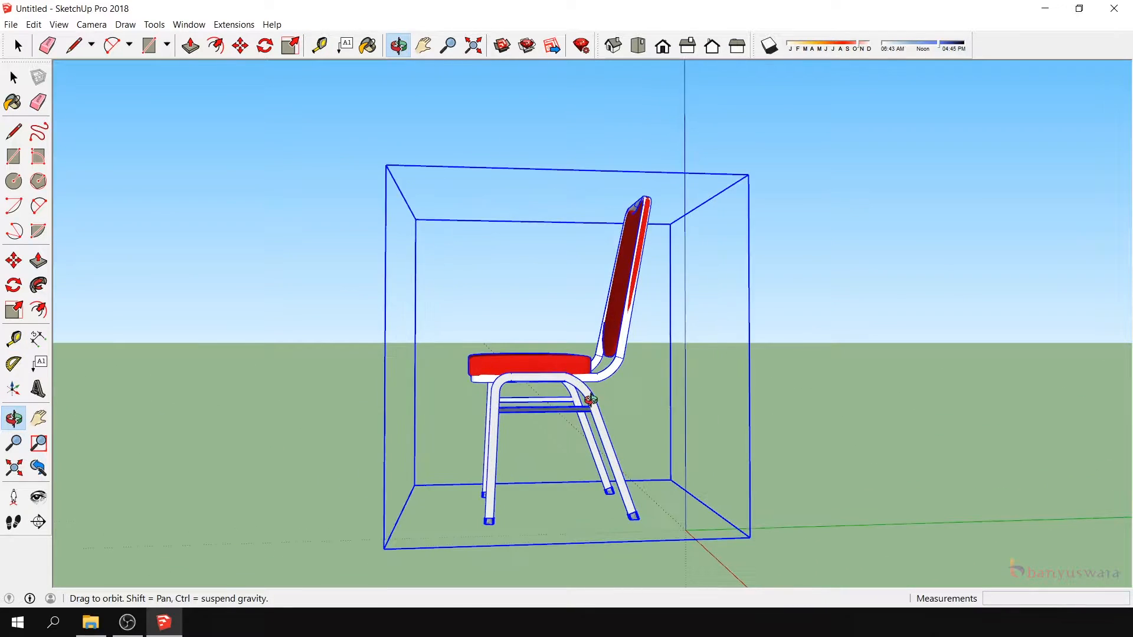
drag(589, 395, 524, 397)
click(13, 337)
click(464, 358)
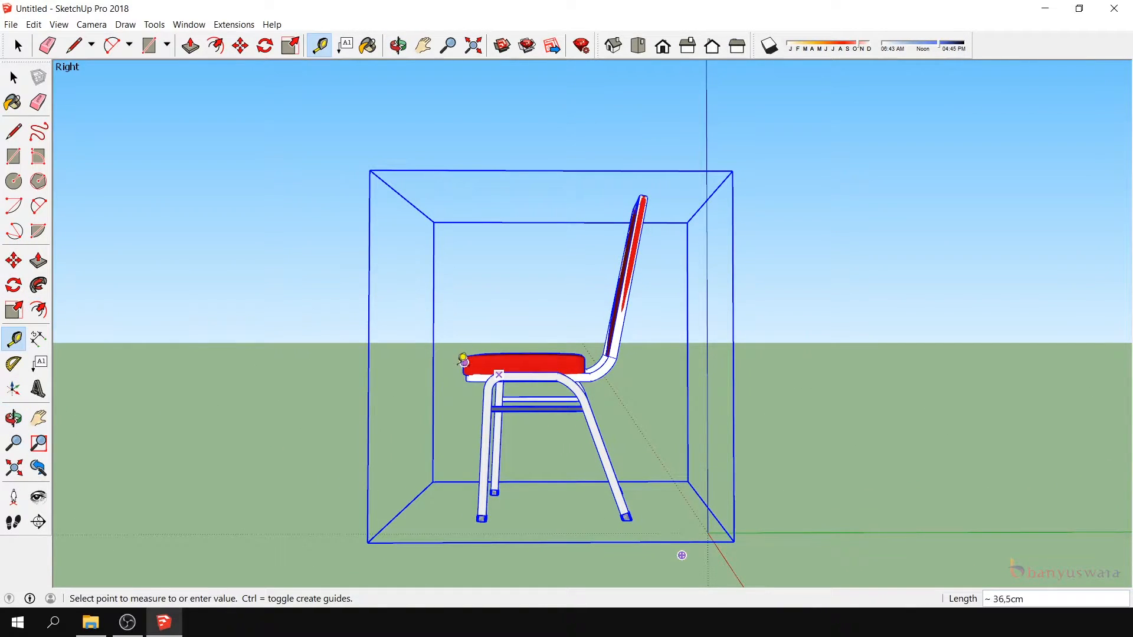
click(13, 77)
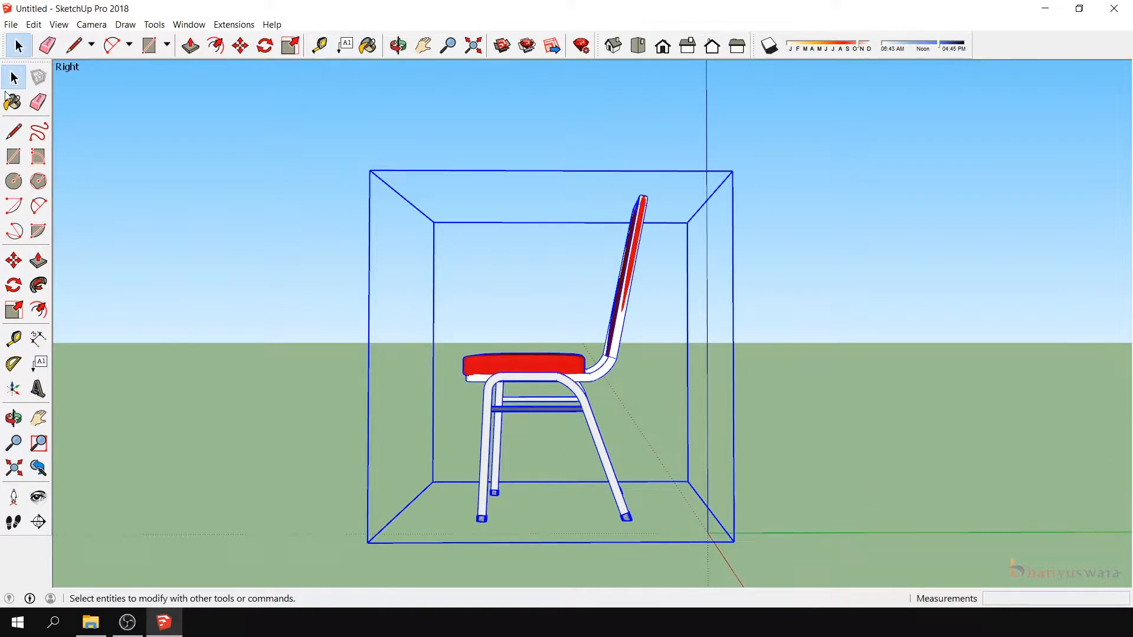
click(13, 338)
click(464, 365)
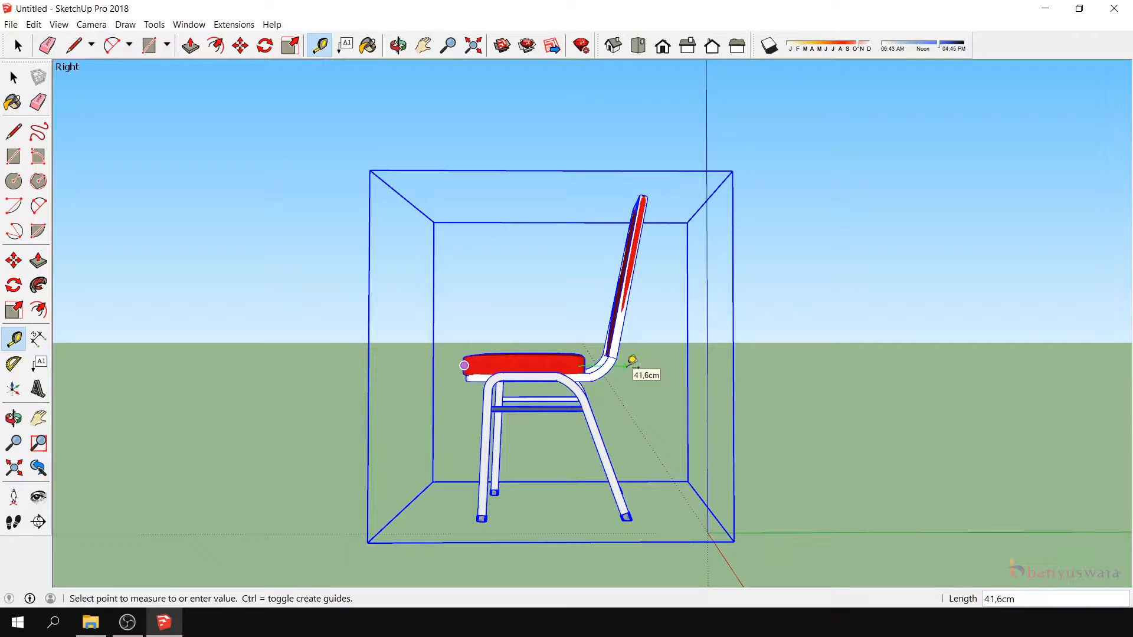
click(13, 77)
- Draw a 40 by 43 cm rectangle on the ground beside the chair, starting on the red axis
scroll(112, 459, down, 3)
click(13, 418)
drag(344, 417, 661, 485)
scroll(577, 442, up, 3)
drag(577, 442, 774, 490)
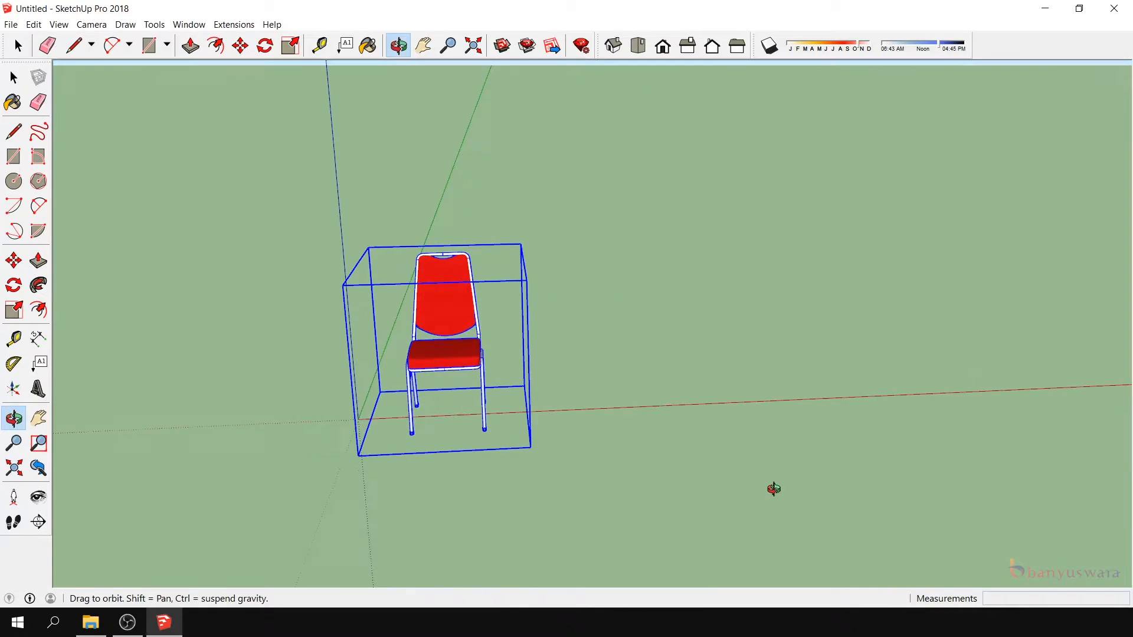
scroll(640, 430, down, 4)
scroll(646, 405, up, 5)
drag(502, 439, 495, 457)
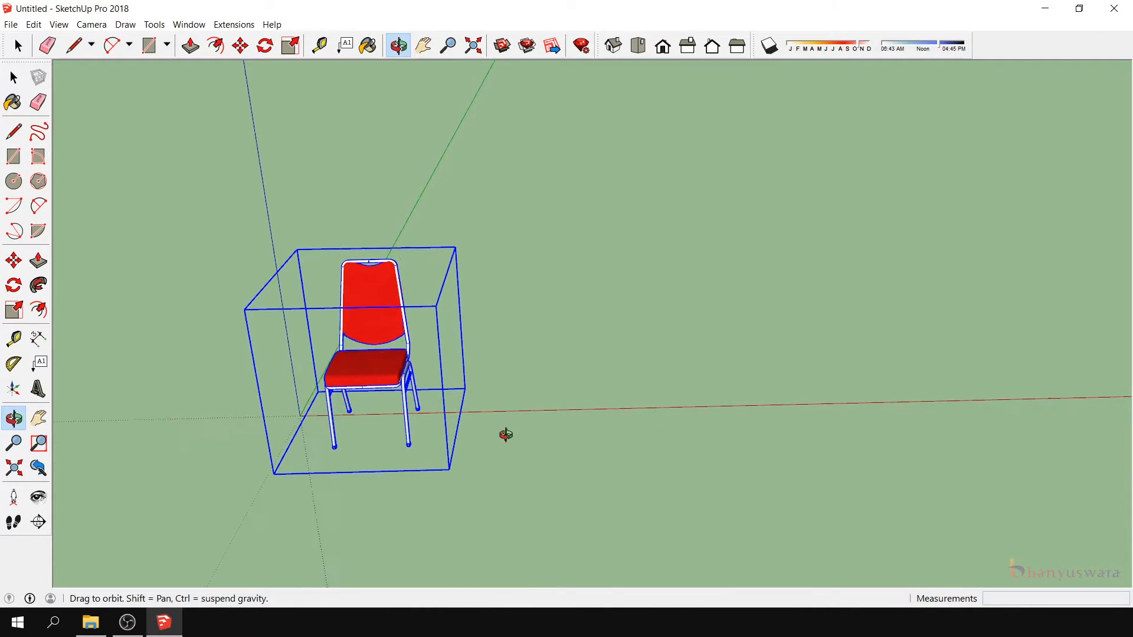
click(13, 156)
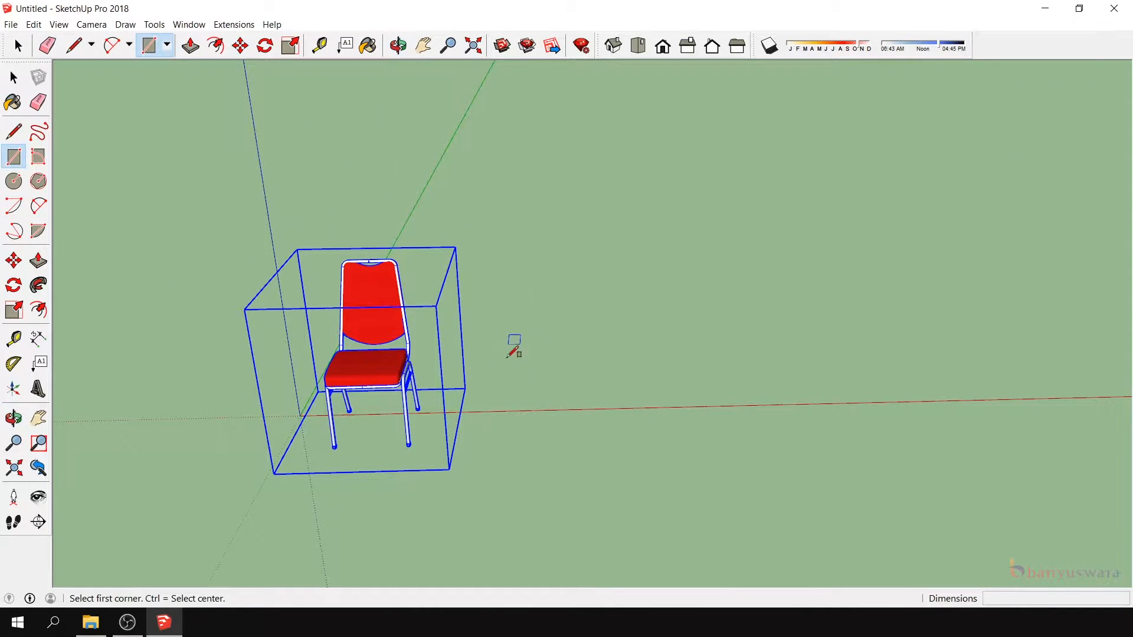
click(527, 408)
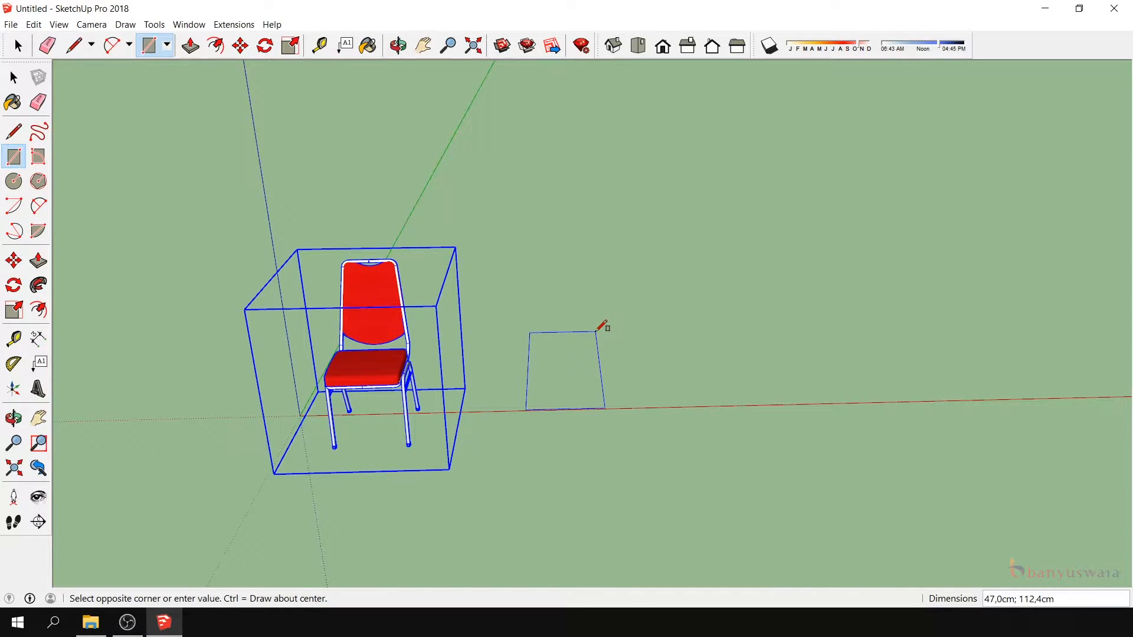
text(40;43)
key(Return)
- Measure from the rectangle's front corner nearest the chair to check the rounding distance
scroll(561, 404, up, 5)
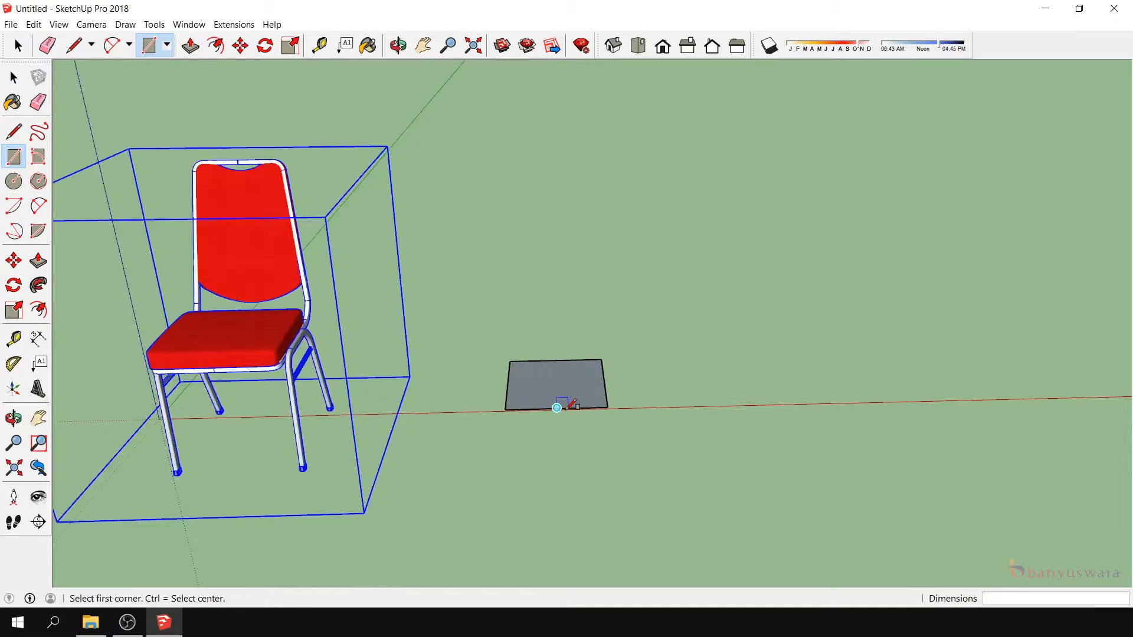
click(14, 418)
drag(448, 352, 597, 422)
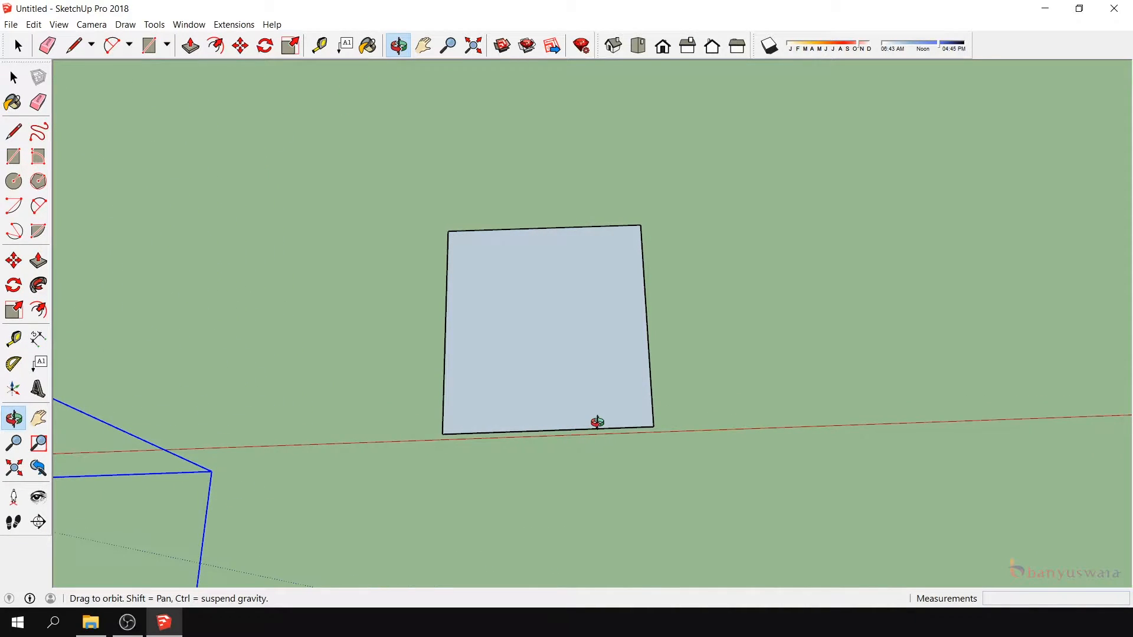
click(13, 338)
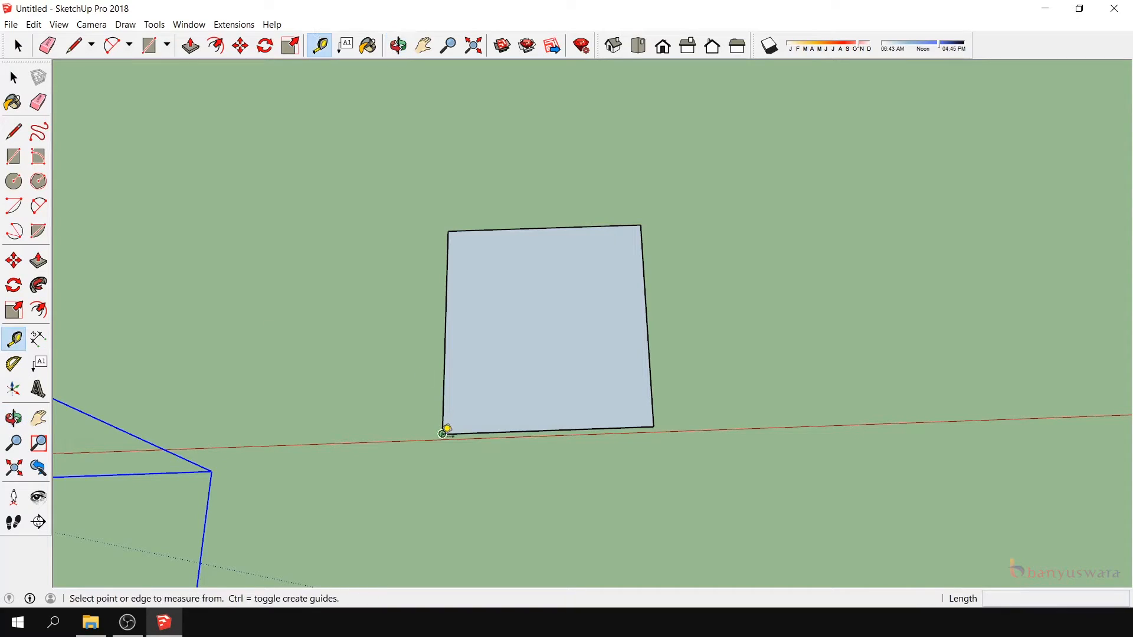
click(442, 433)
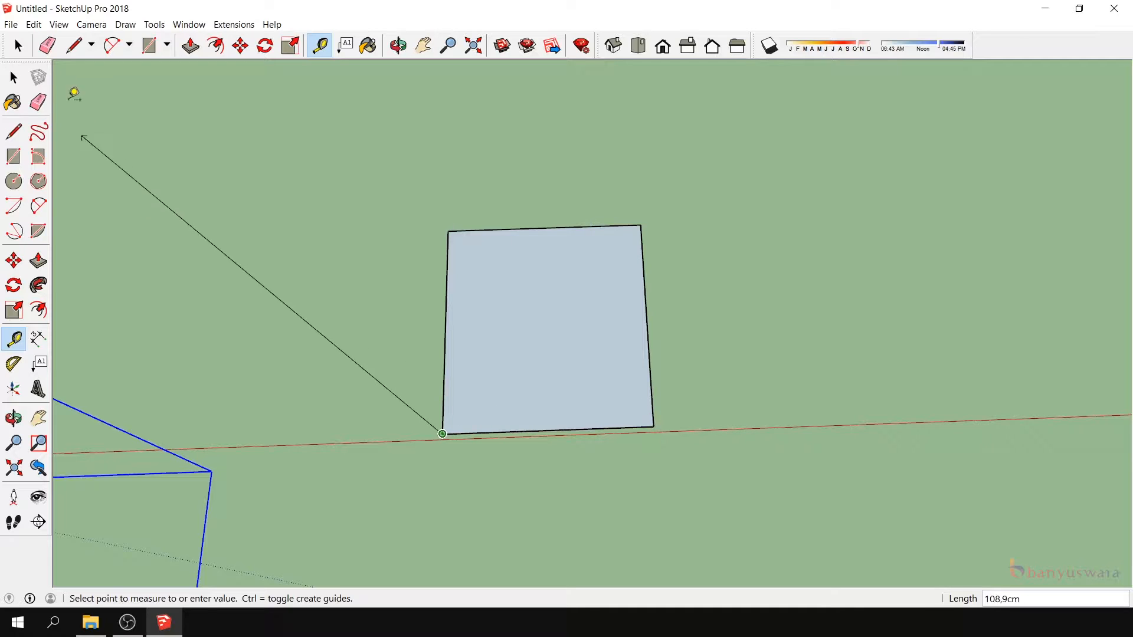
click(13, 78)
- Place a guide line parallel to the rectangle's front edge, 3 cm inside it
click(13, 417)
drag(549, 508, 485, 442)
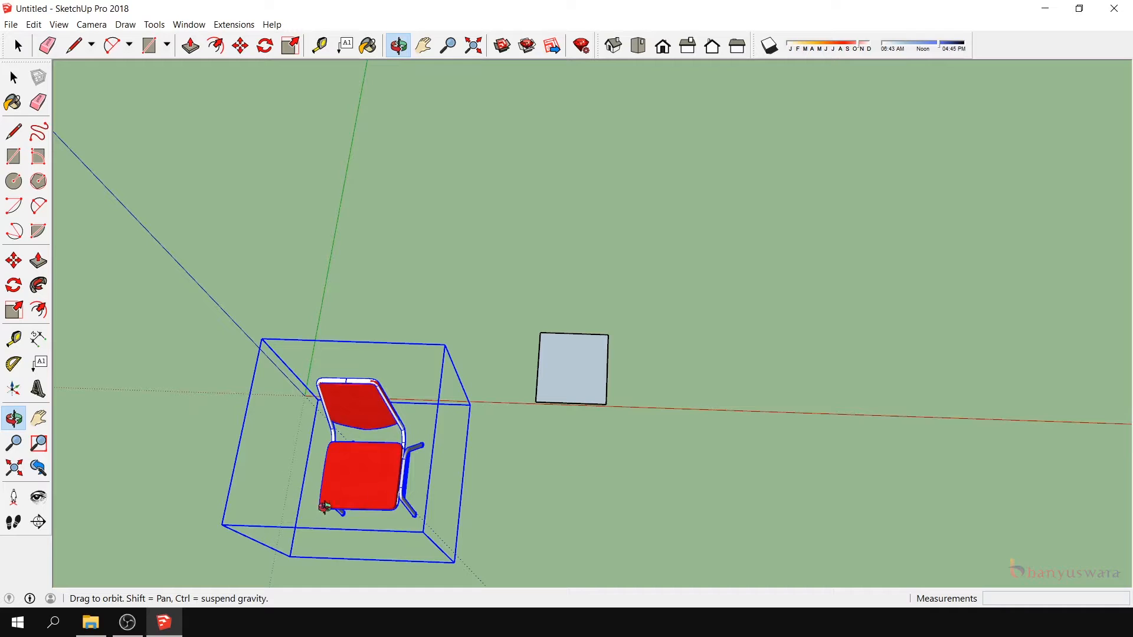
scroll(535, 354, up, 5)
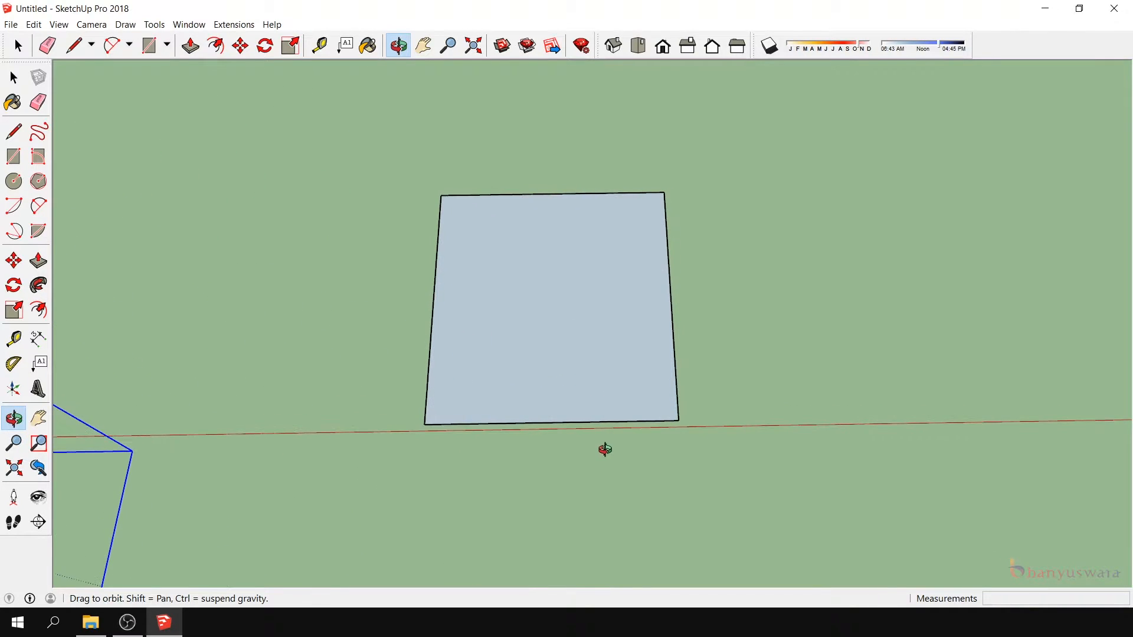
click(13, 338)
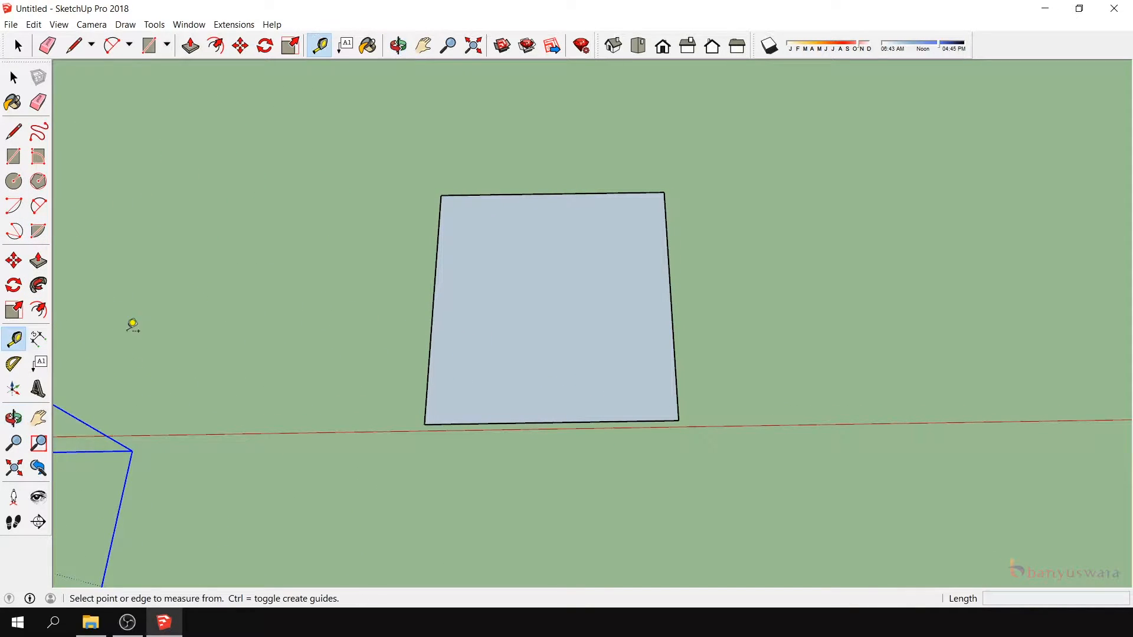
click(551, 422)
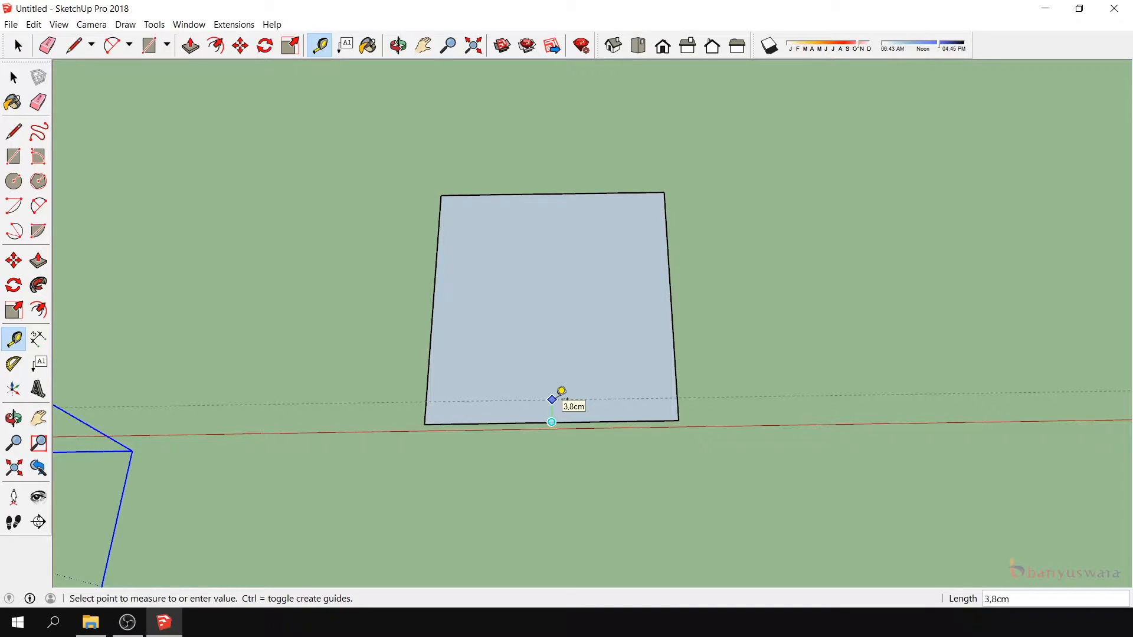
text(3)
key(Return)
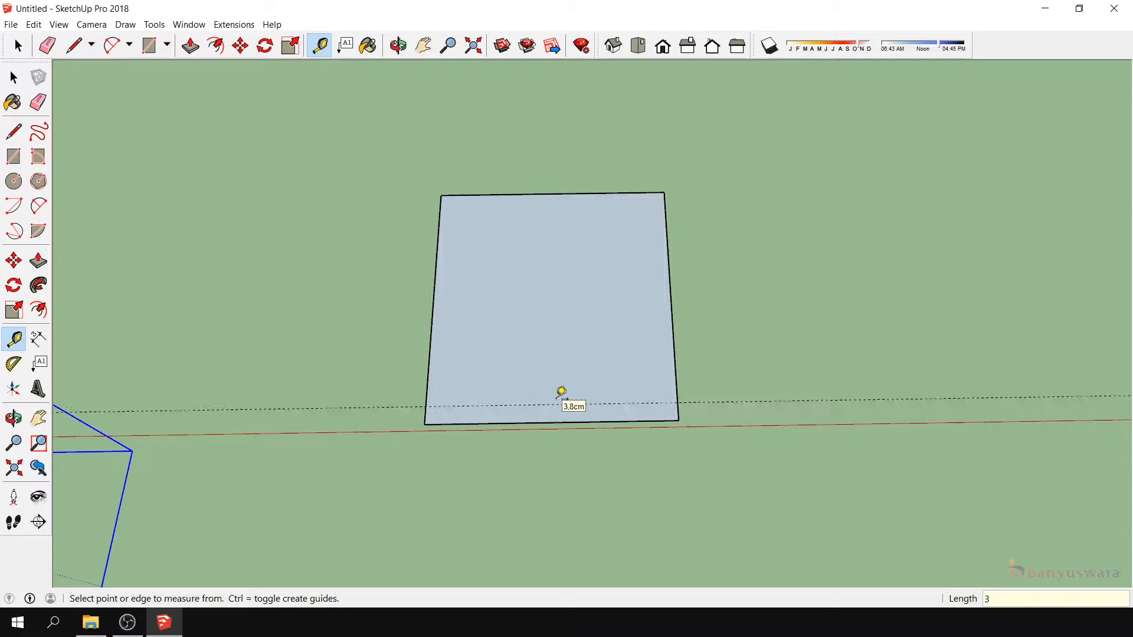
- Mark guide points on the rectangle's front edge, 3 cm in from each of its two corners
click(425, 424)
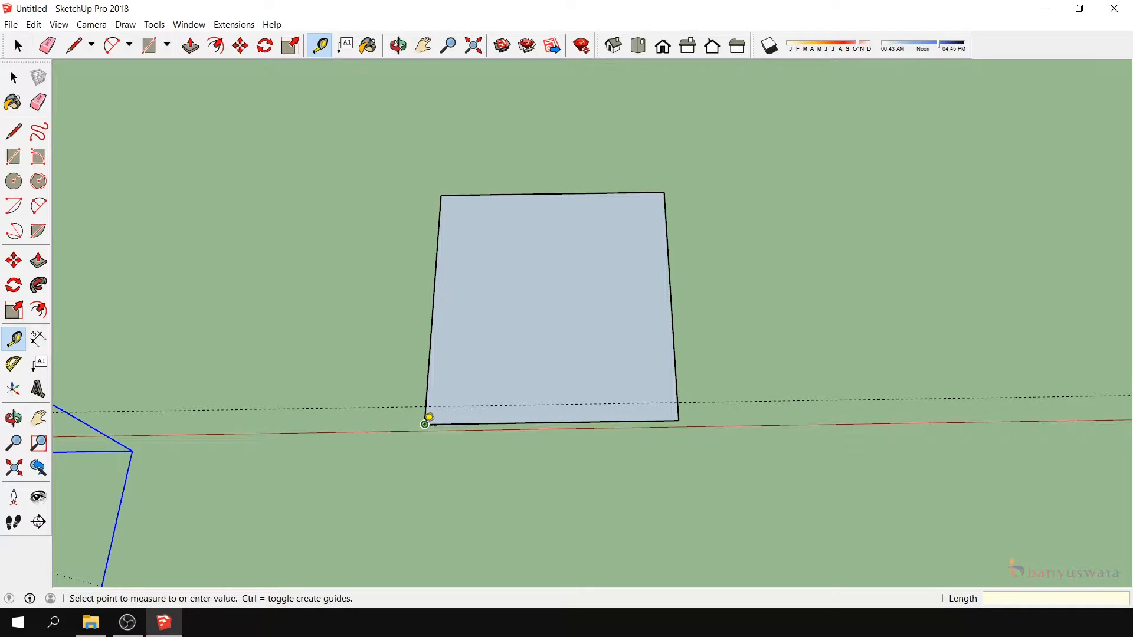
click(444, 420)
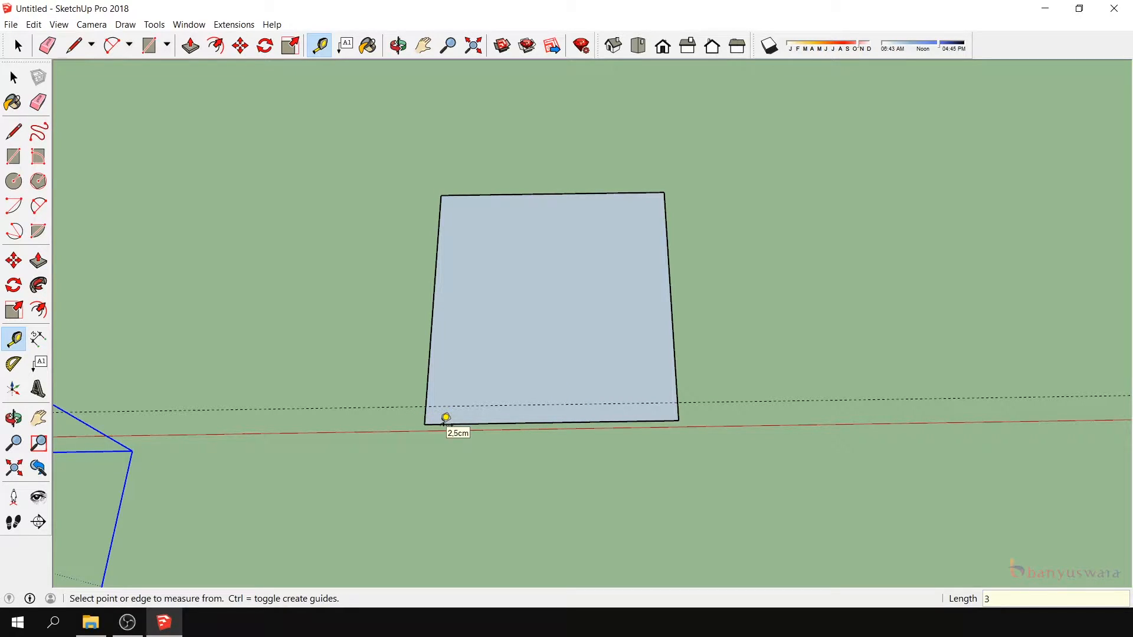
click(679, 420)
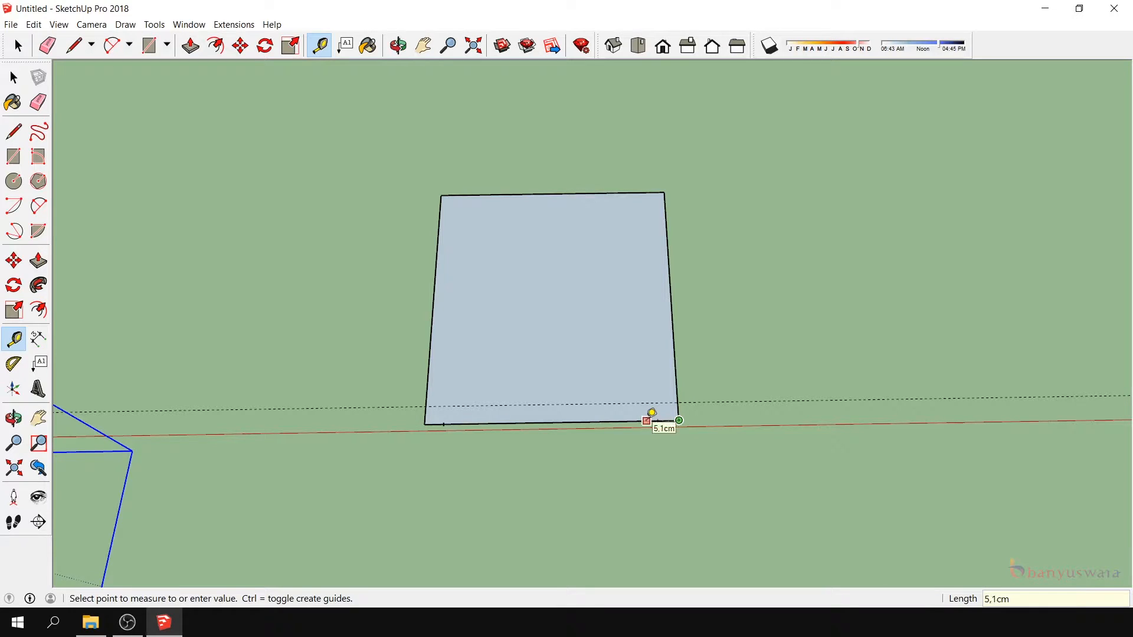
text(3)
key(Return)
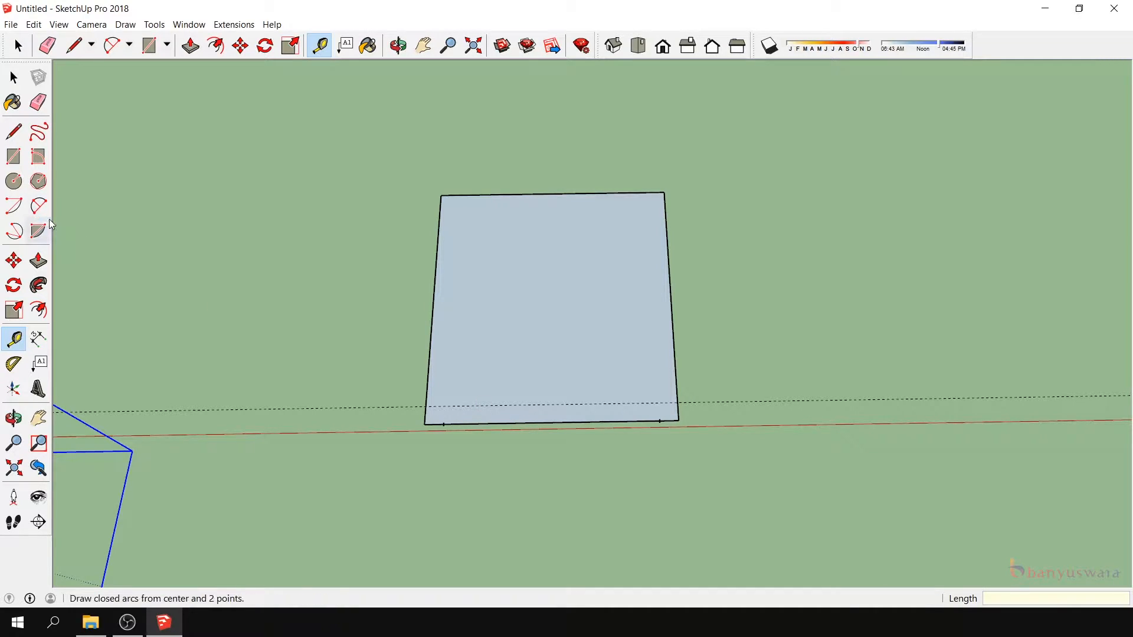
- Round the rectangle's two front corners with two-point arcs running between the 3 cm guide line and guide points
click(38, 207)
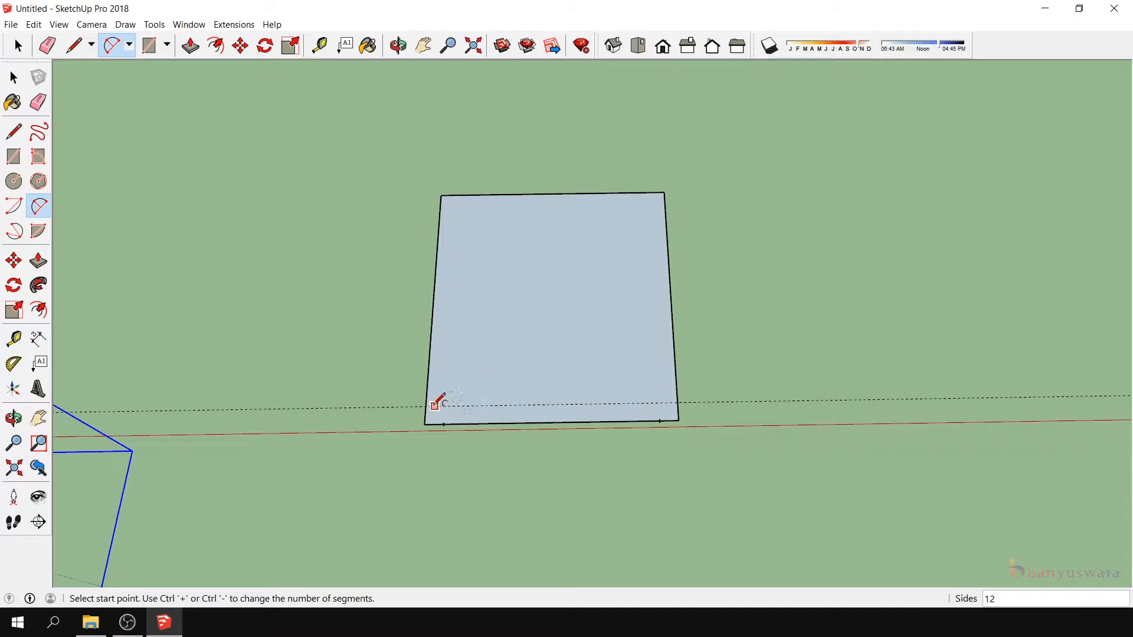
click(426, 405)
click(444, 424)
click(437, 420)
click(660, 420)
click(678, 403)
click(677, 410)
- Delete the leftover edges outside the two rounded corners together with the guides
key(space)
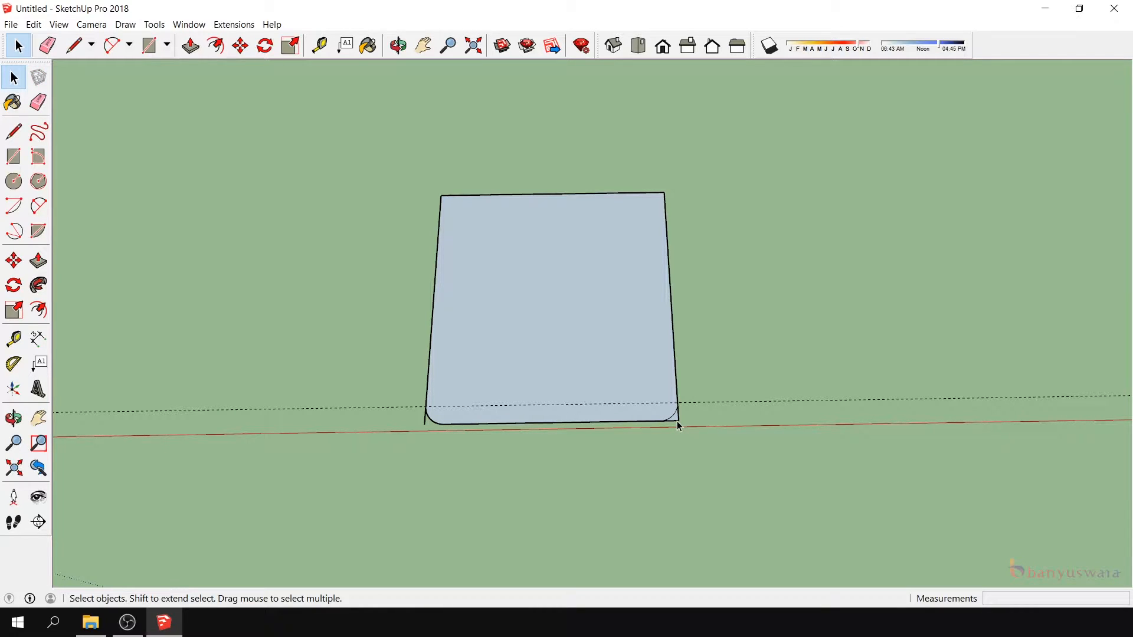
key(Delete)
click(14, 418)
drag(627, 460, 653, 513)
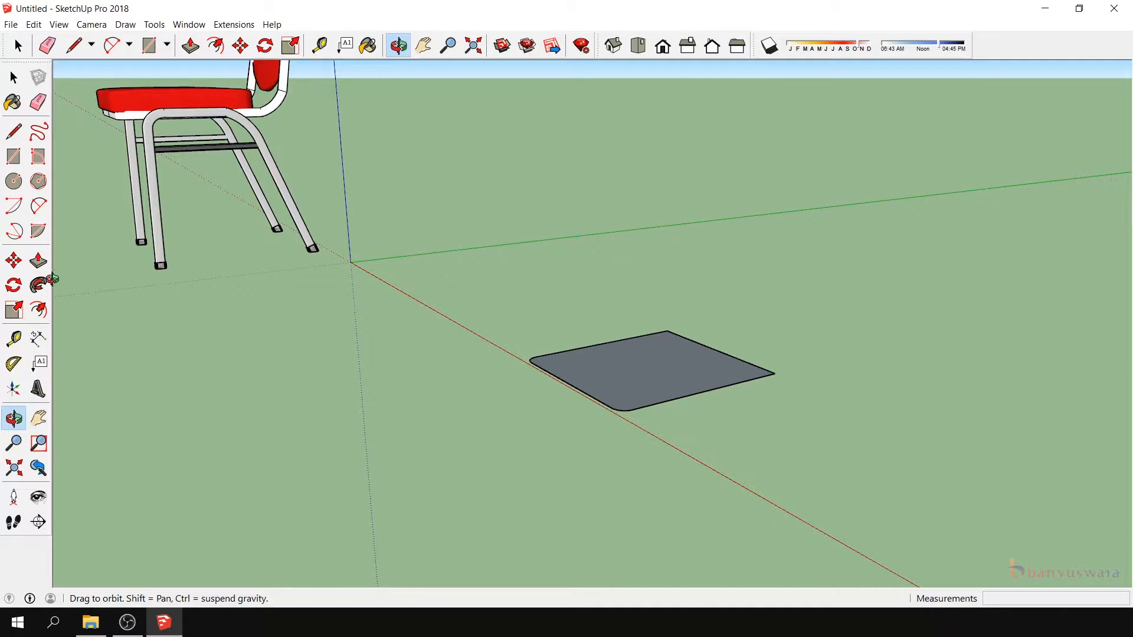
- Extrude the rounded seat face 2 cm upward and stack a separate 1 cm layer on top of it
click(38, 260)
click(627, 384)
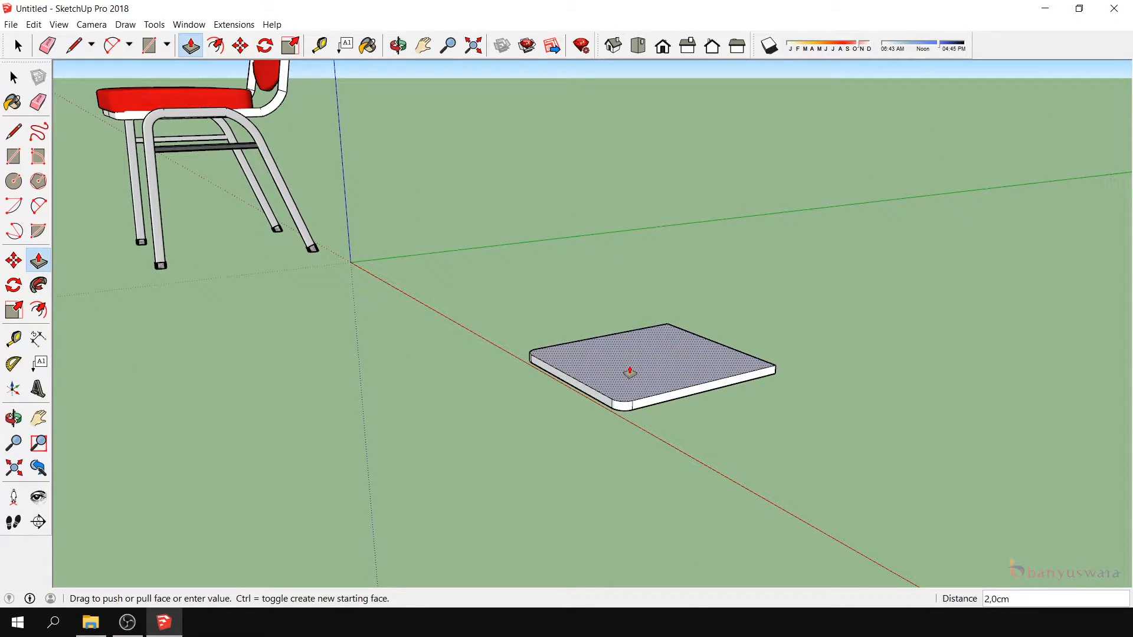
key(Return)
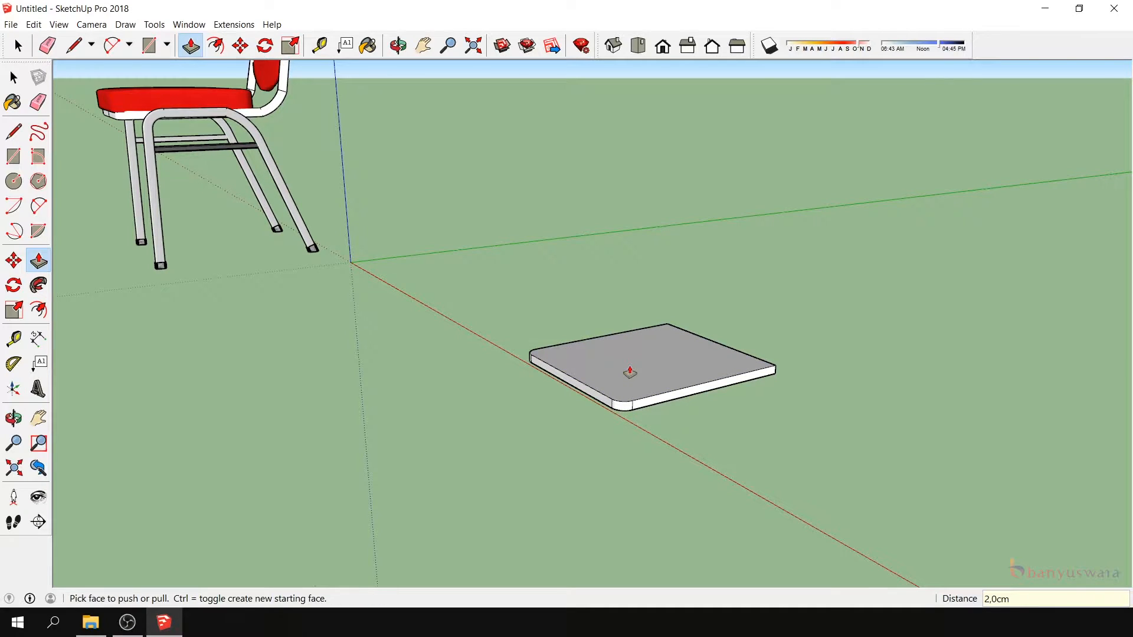
scroll(630, 371, up, 2)
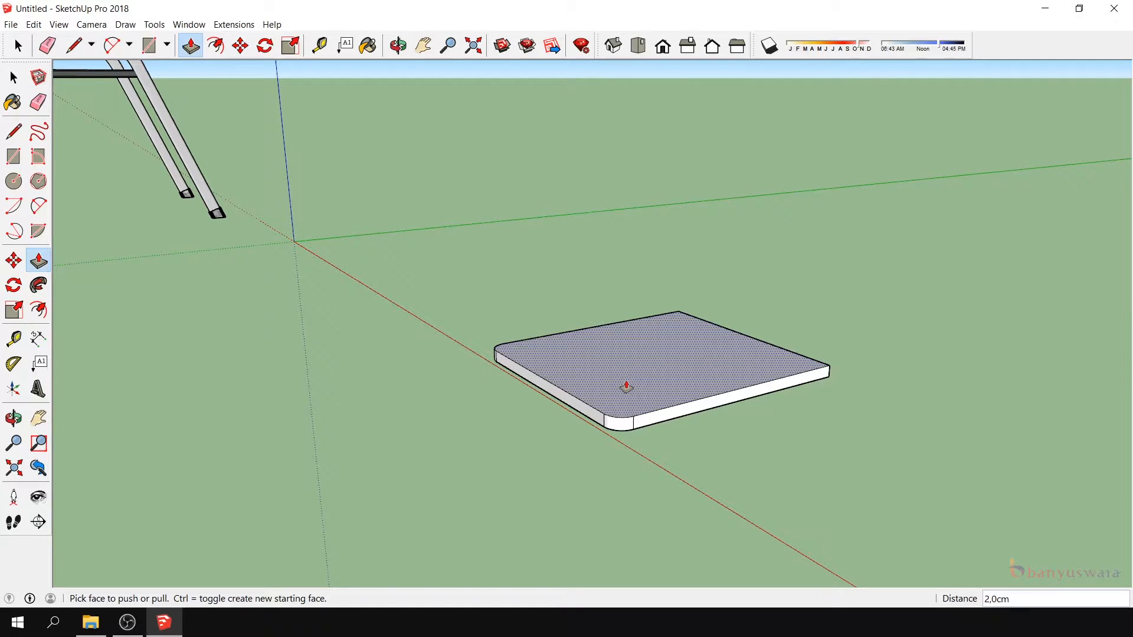
click(626, 387)
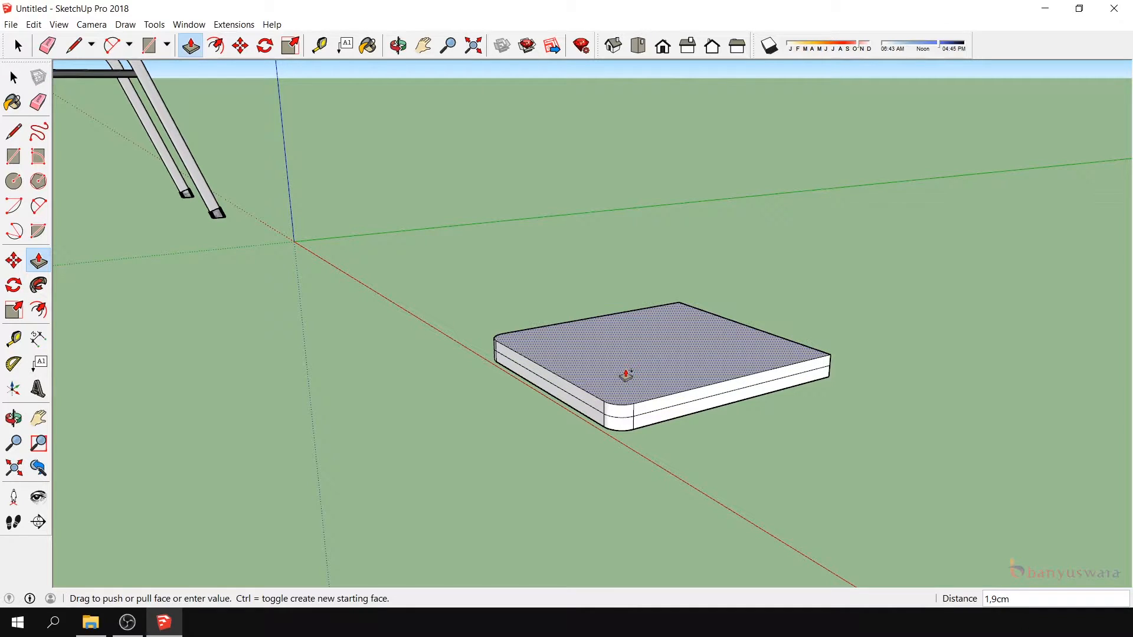
text(1)
key(Return)
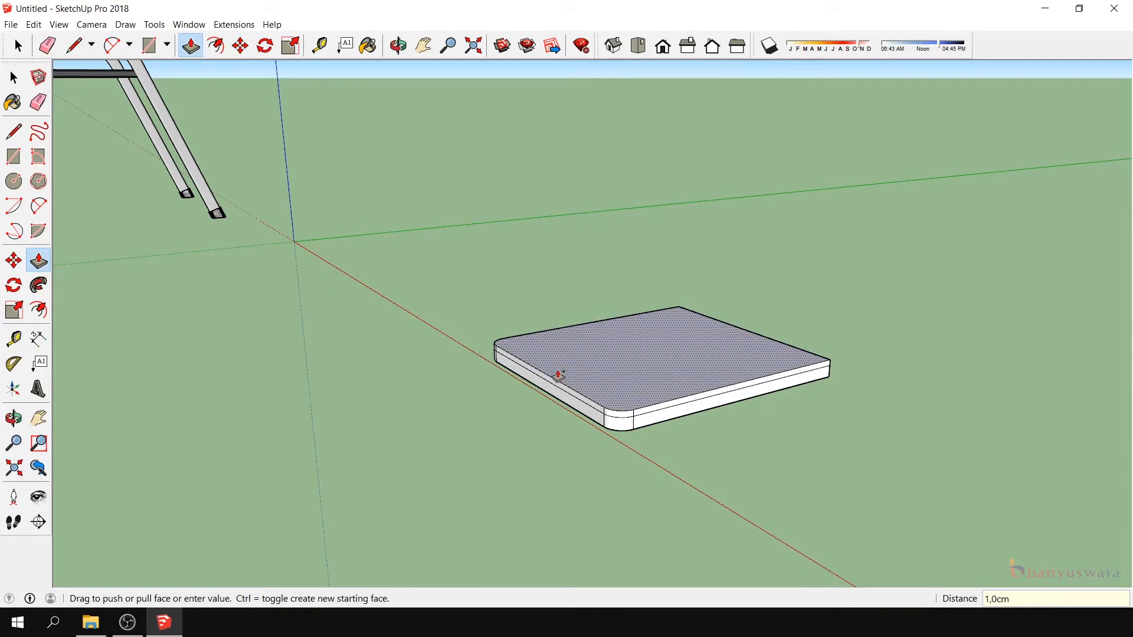
- Scale the slab's top face uniformly about its center to 0.95 to bevel the upper edges
click(14, 78)
click(551, 378)
click(559, 360)
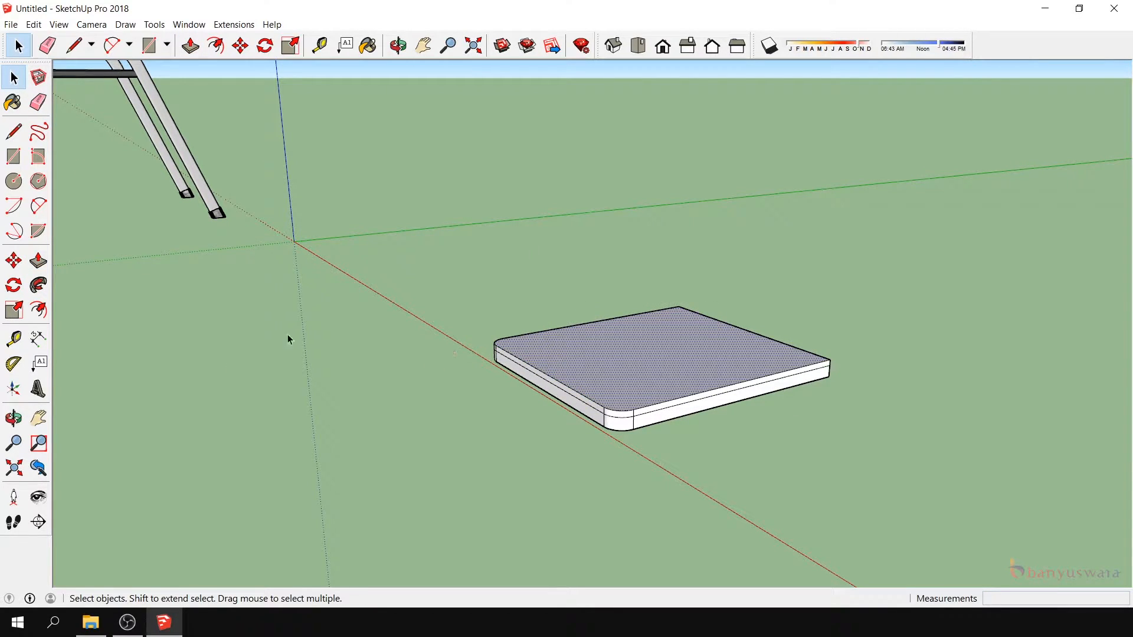
click(22, 305)
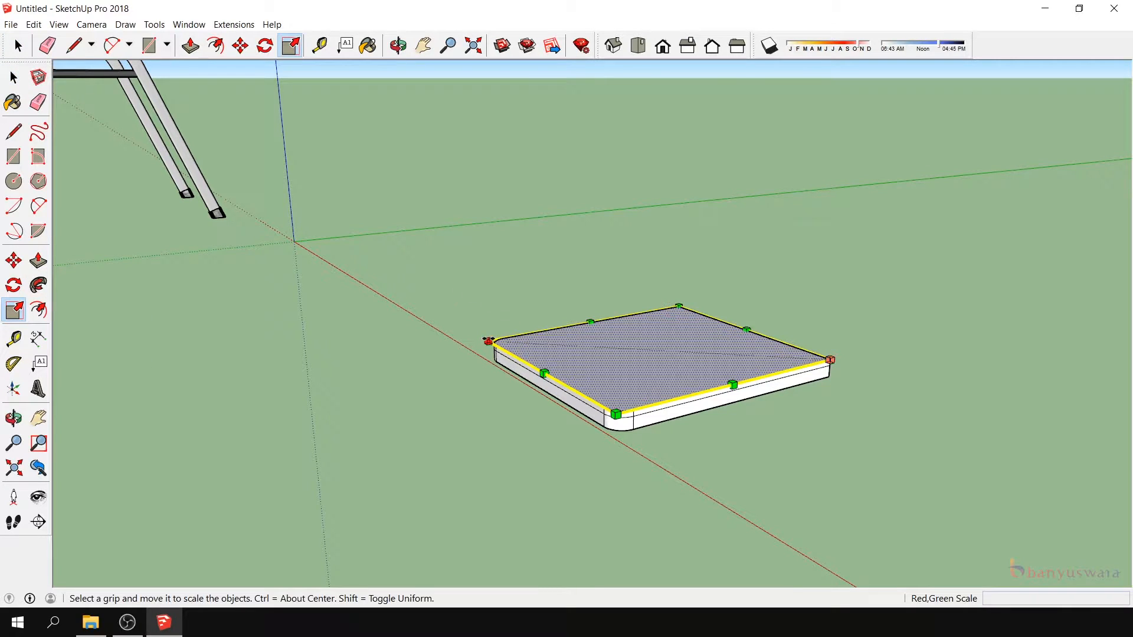
ctrl+drag(489, 341, 497, 341)
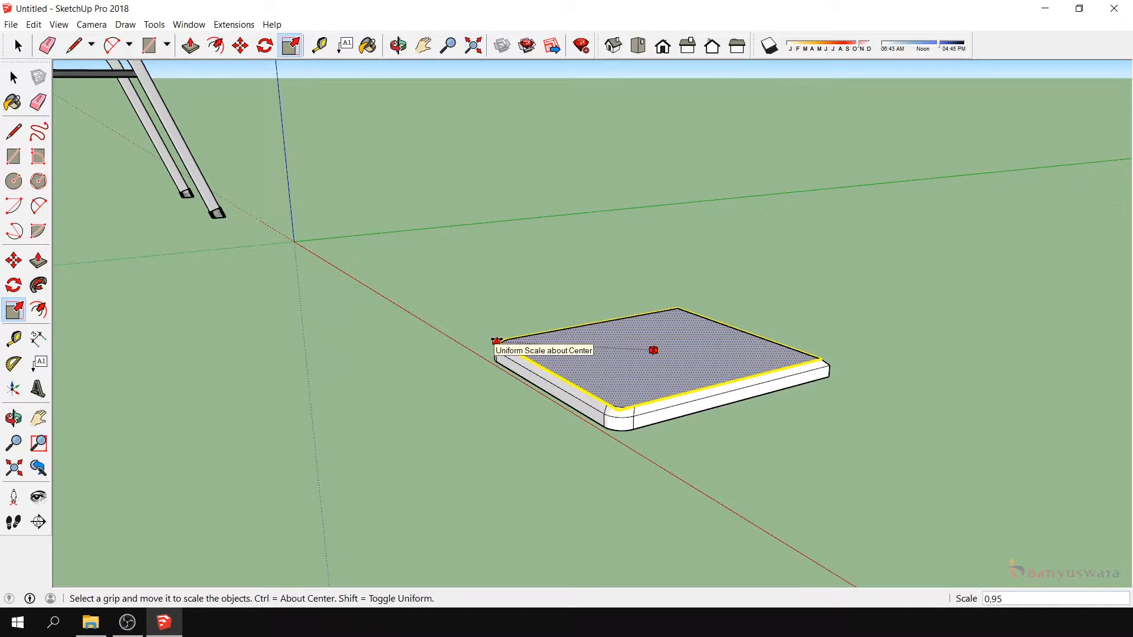
ctrl+click(496, 341)
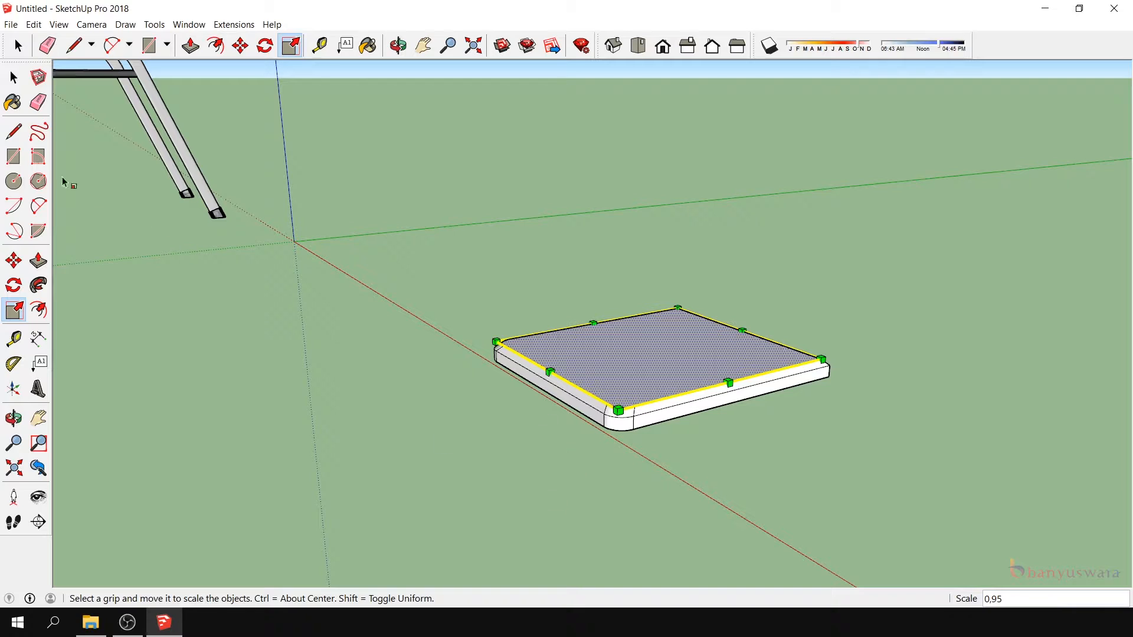
- Pull the slab's reduced top face up another 0.5 cm as a new layer
click(38, 260)
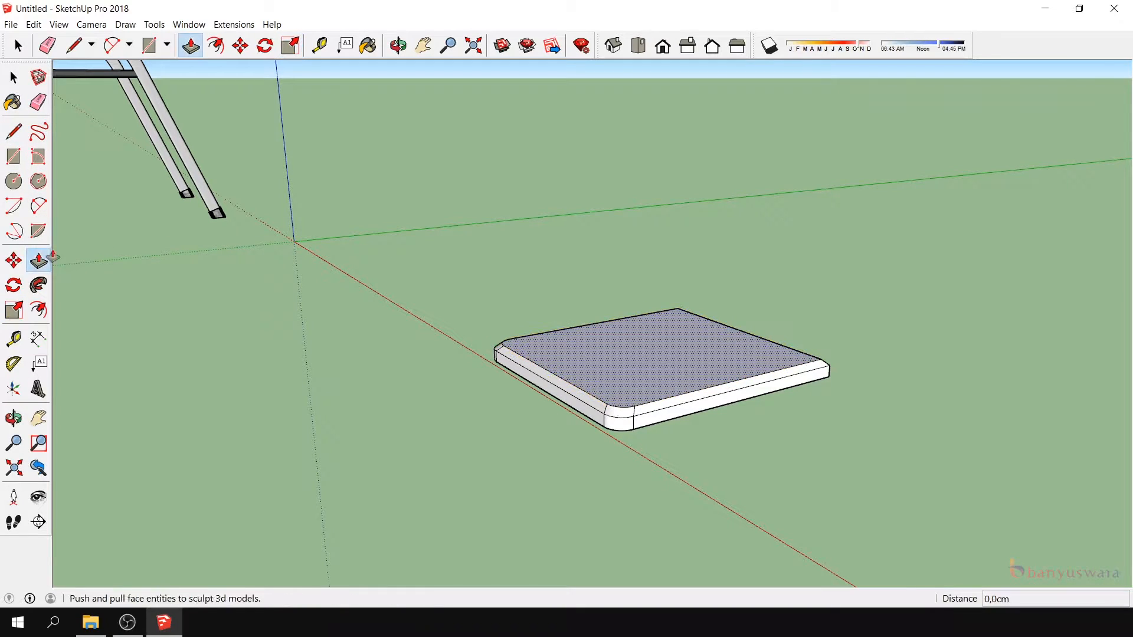
click(641, 364)
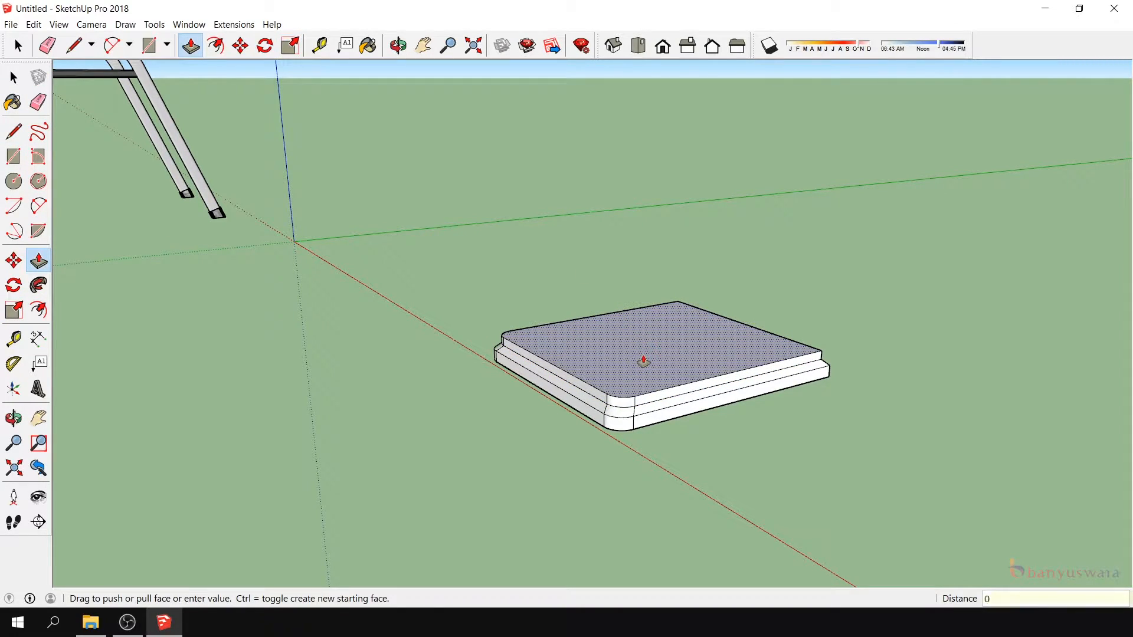
text(0,5)
key(Return)
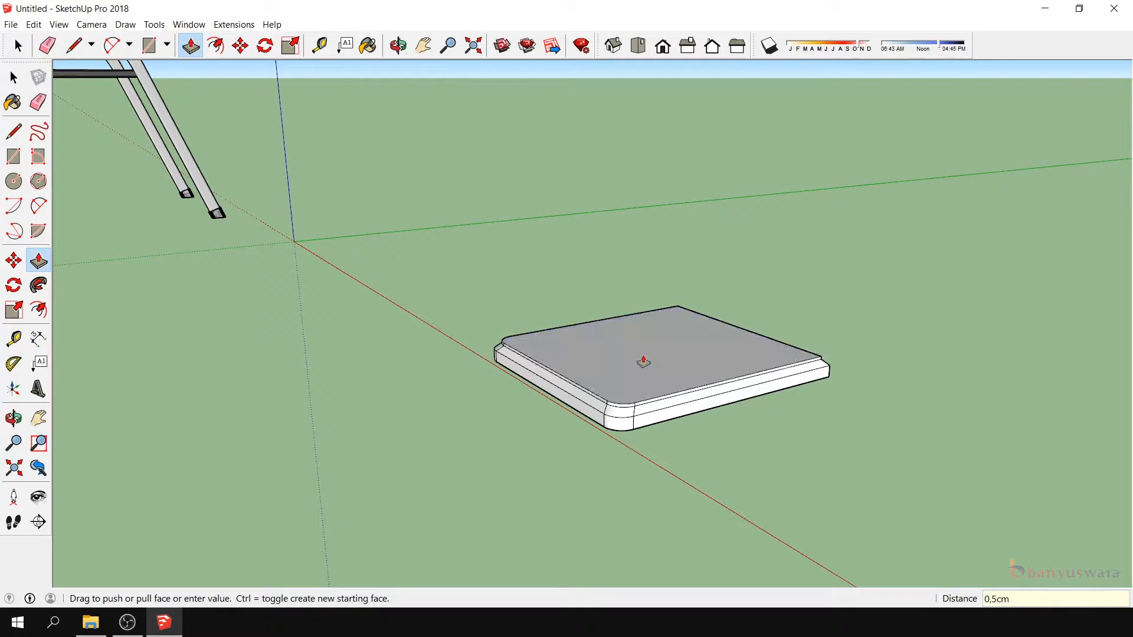
- Scale the uppermost face uniformly about its center to 0.25 so the top slopes like a cushion
scroll(558, 319, up, 1)
click(13, 78)
click(614, 376)
click(15, 310)
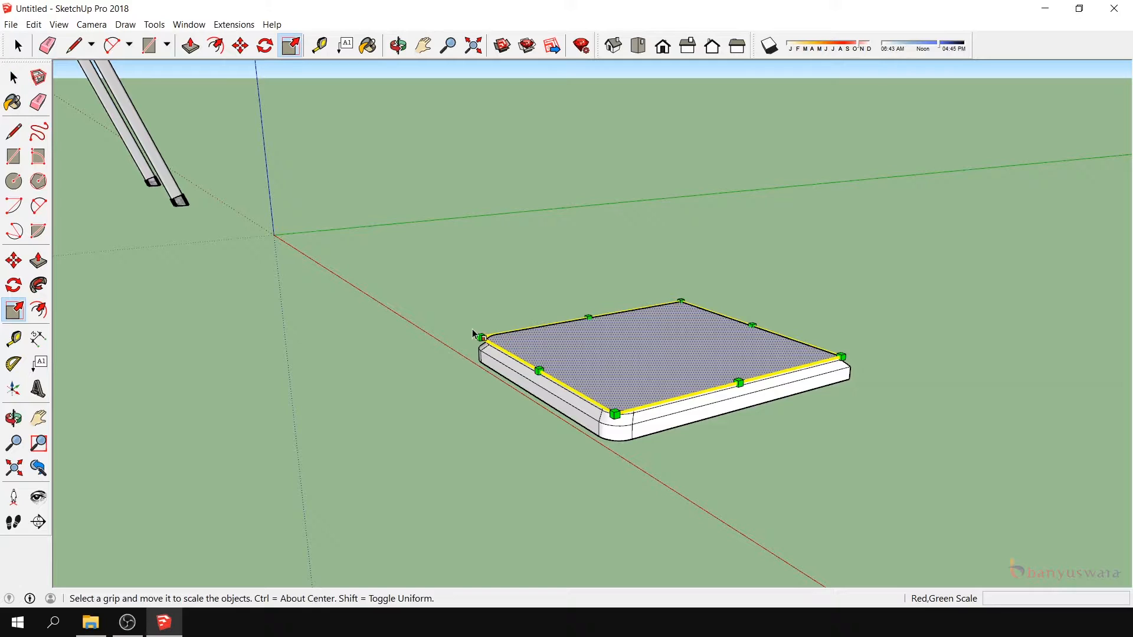
ctrl+drag(479, 337, 610, 344)
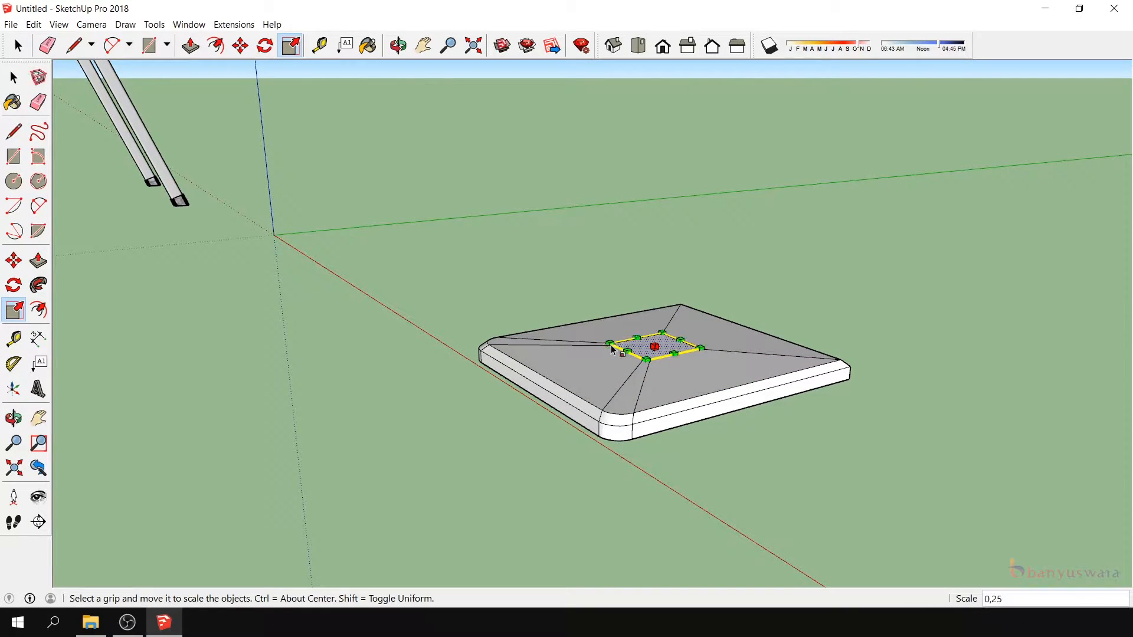
- Select the whole cushion-shaped seat slab and make it a group
click(15, 77)
scroll(530, 278, down, 3)
drag(507, 265, 807, 428)
right_click(686, 316)
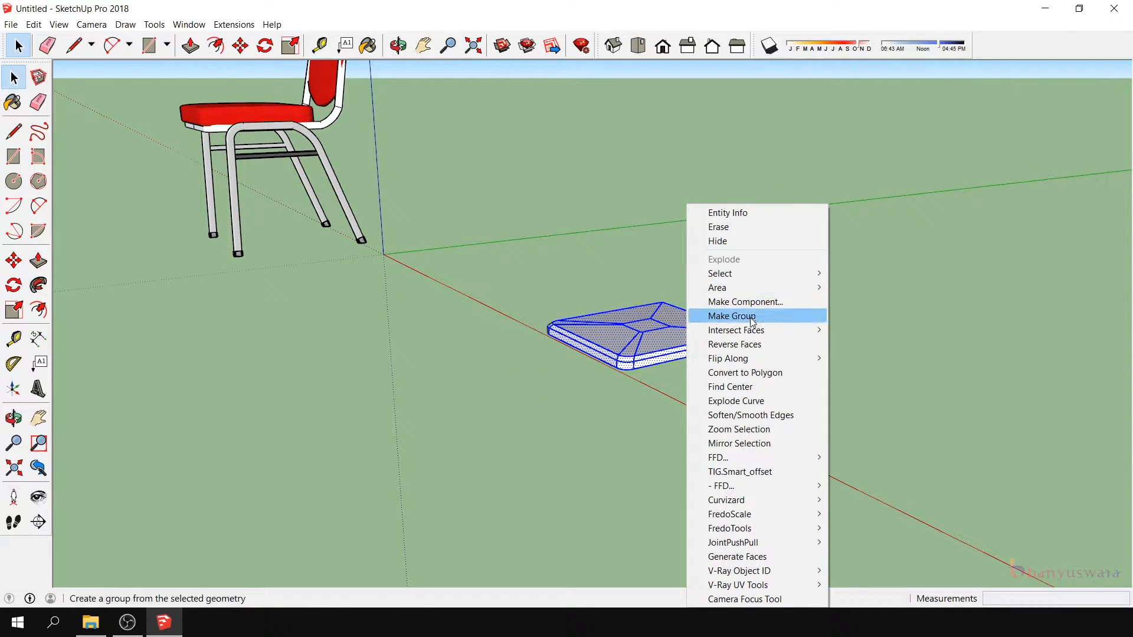
click(731, 319)
scroll(589, 245, down, 2)
click(396, 286)
- Measure the chair's backrest frame from the endpoint just above the seat to its top corner
click(14, 418)
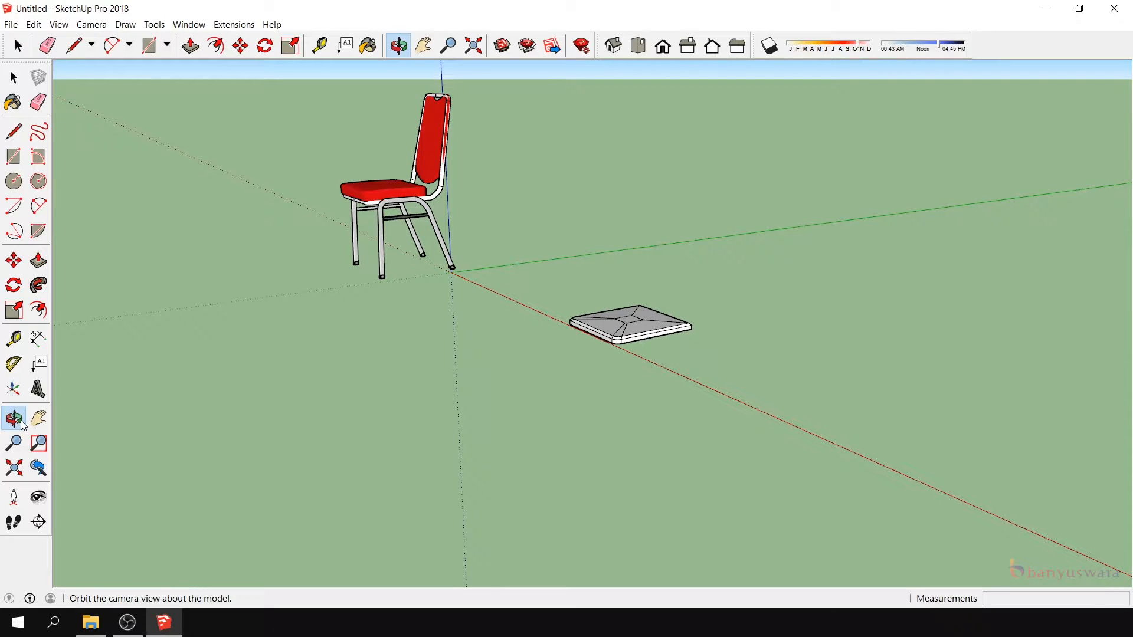
drag(551, 372, 698, 344)
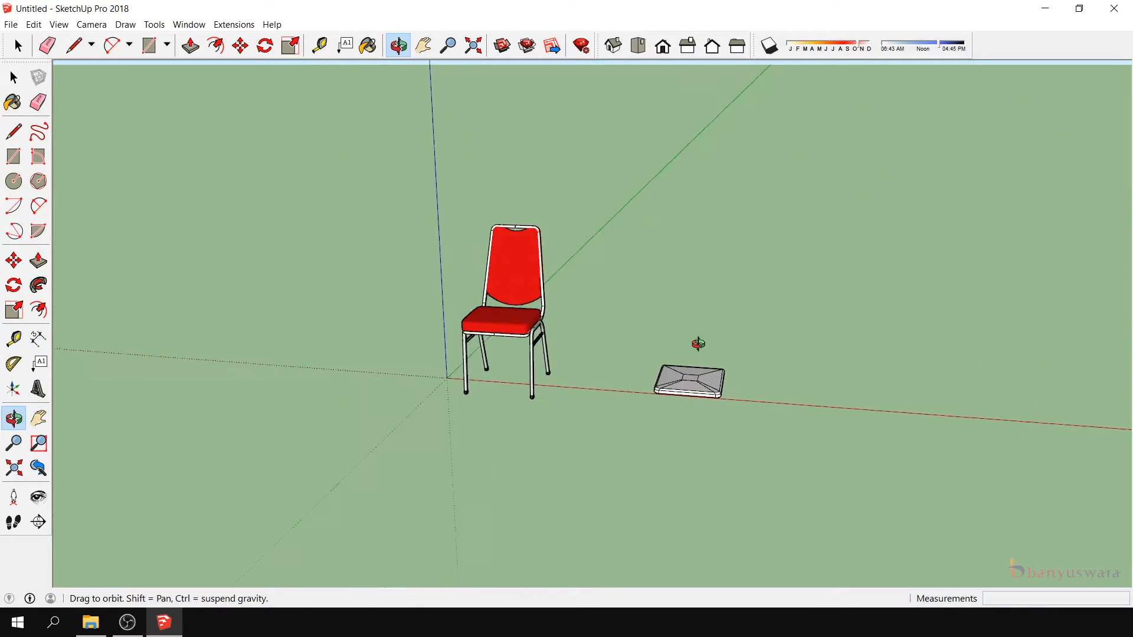
scroll(698, 344, up, 2)
drag(718, 404, 725, 481)
scroll(702, 352, up, 2)
drag(651, 405, 542, 394)
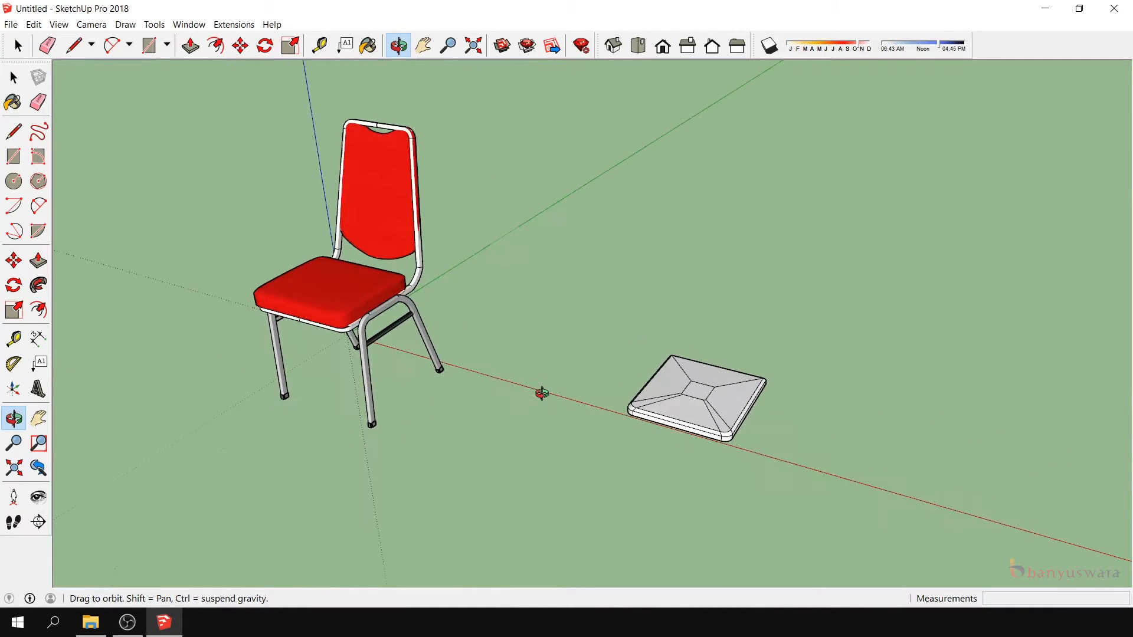
scroll(404, 204, down, 1)
scroll(403, 218, up, 2)
scroll(436, 295, up, 1)
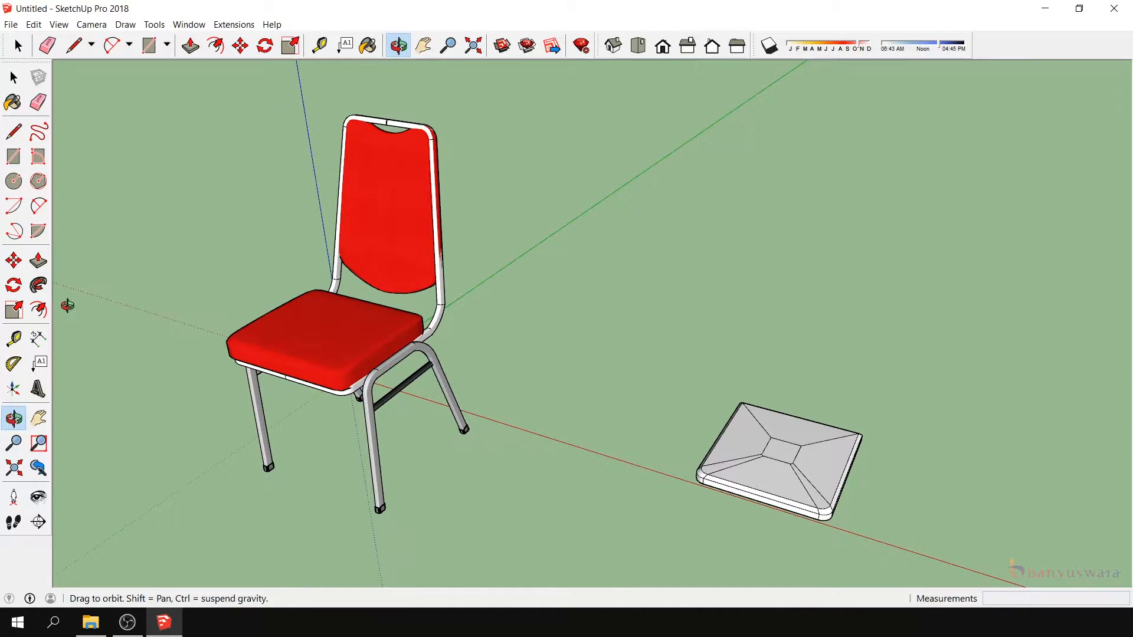
click(14, 338)
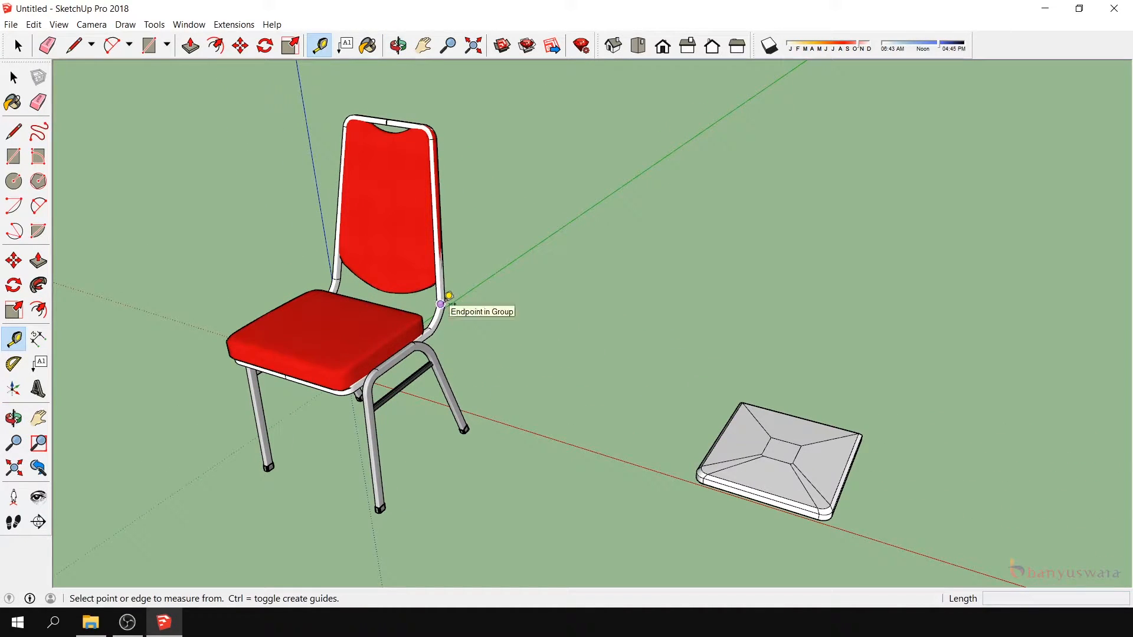
click(441, 304)
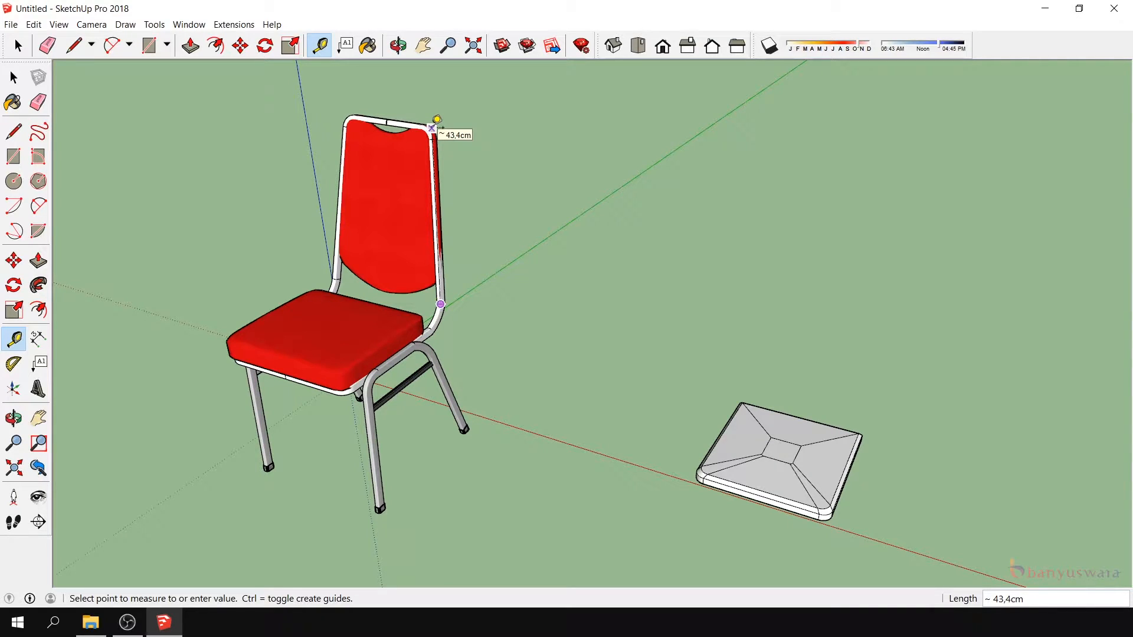
click(38, 418)
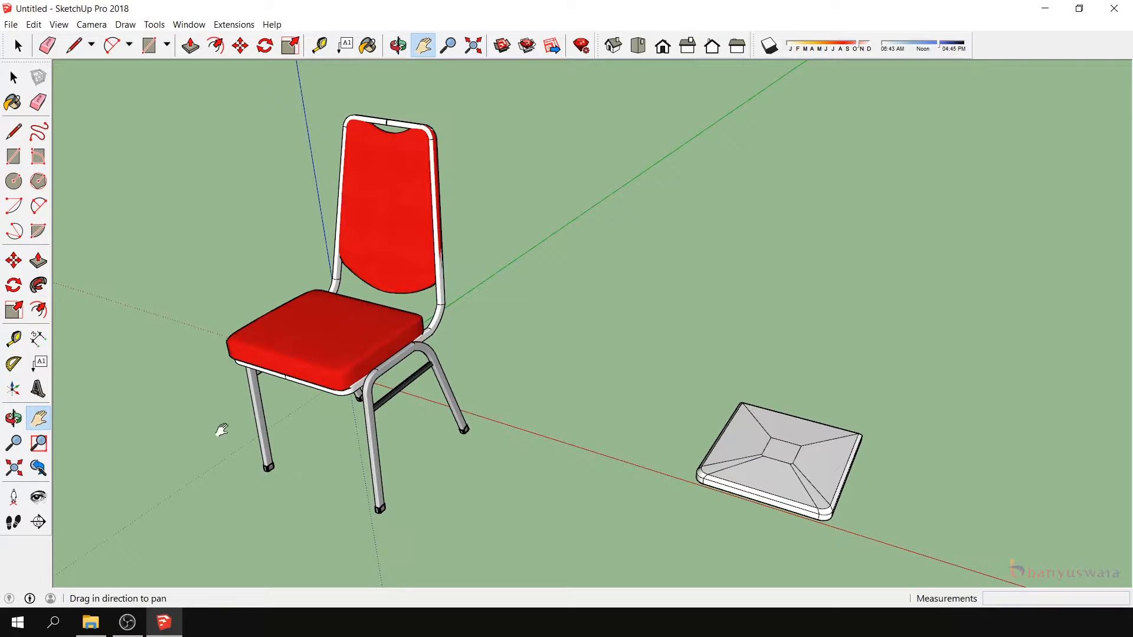
- Draw a 40 by 2 cm rectangle on the ground along the rear edge of the seat slab
click(13, 418)
drag(343, 401, 608, 440)
scroll(607, 441, up, 5)
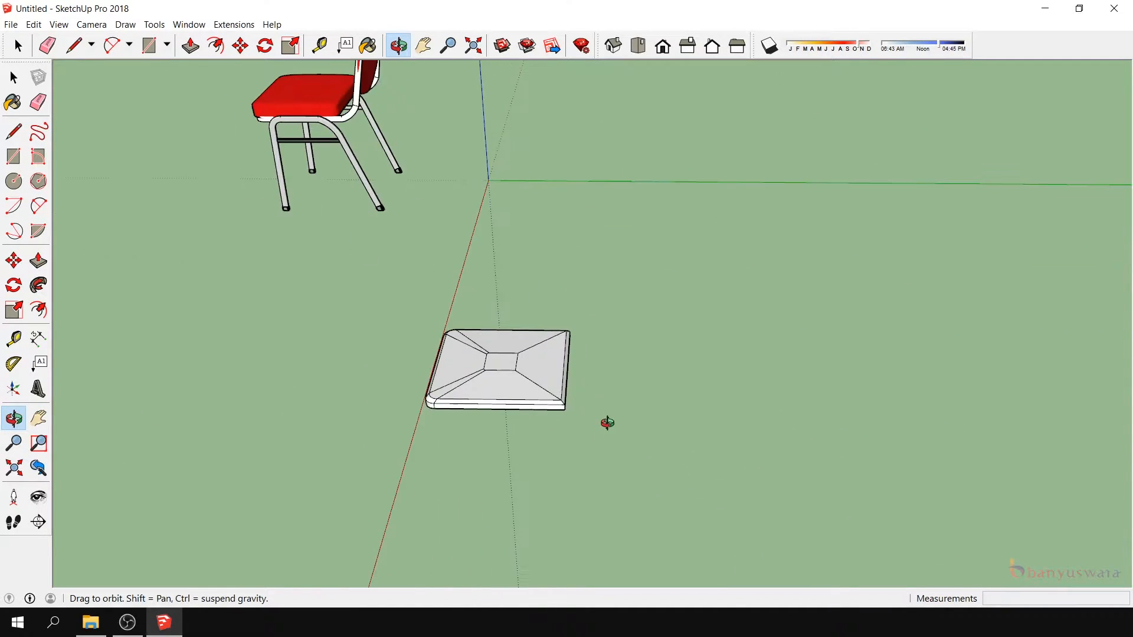
scroll(590, 422, up, 2)
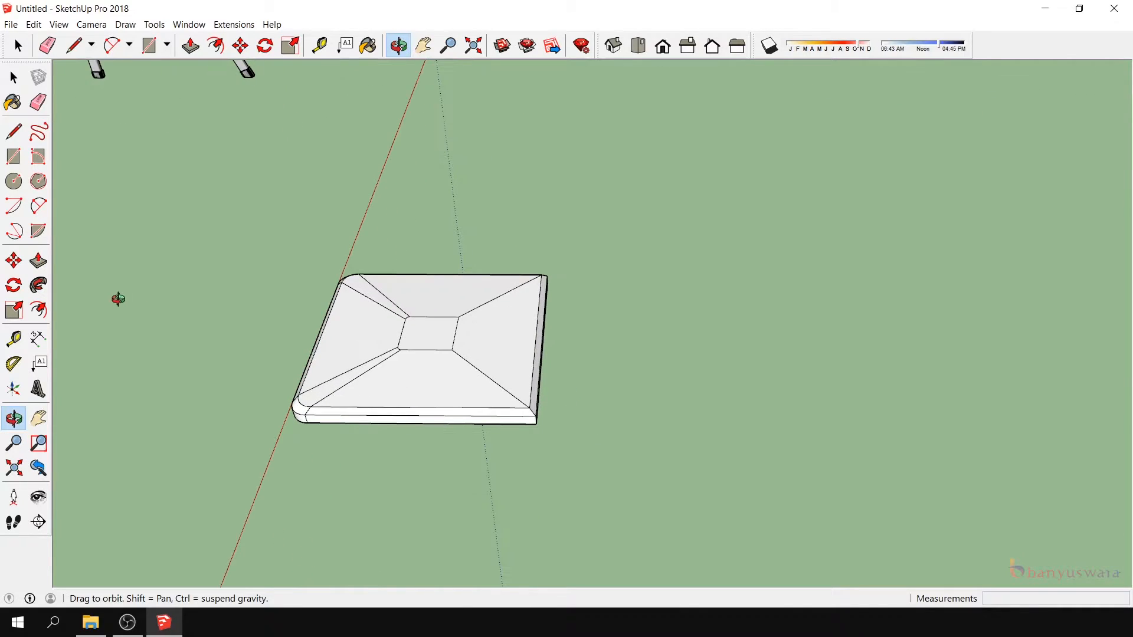
click(14, 156)
click(564, 422)
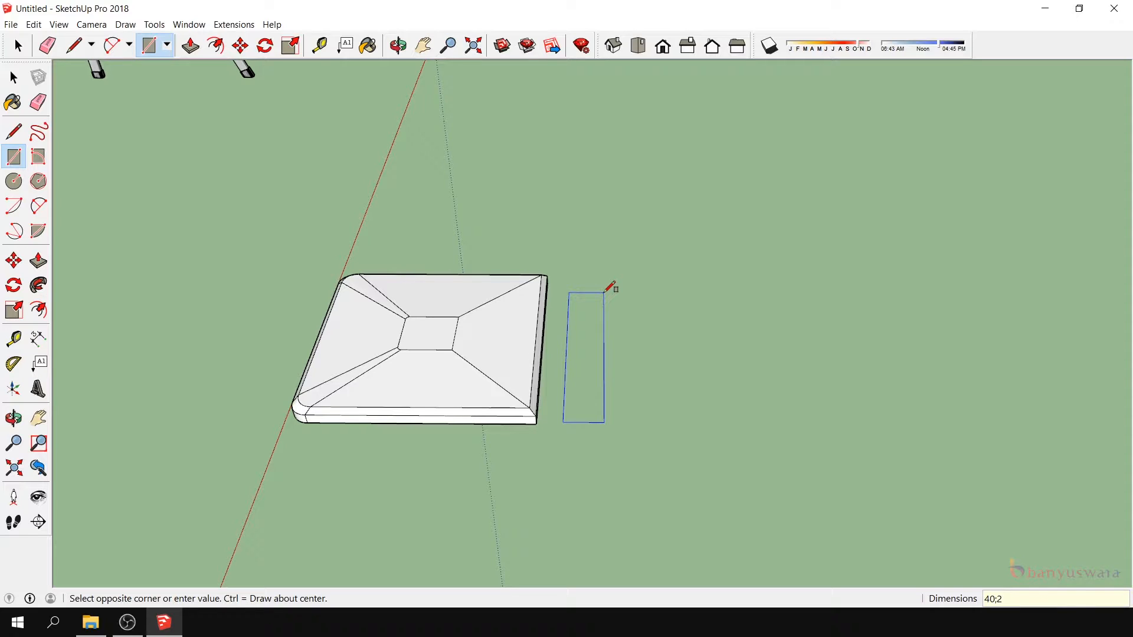
text(40;2)
key(Return)
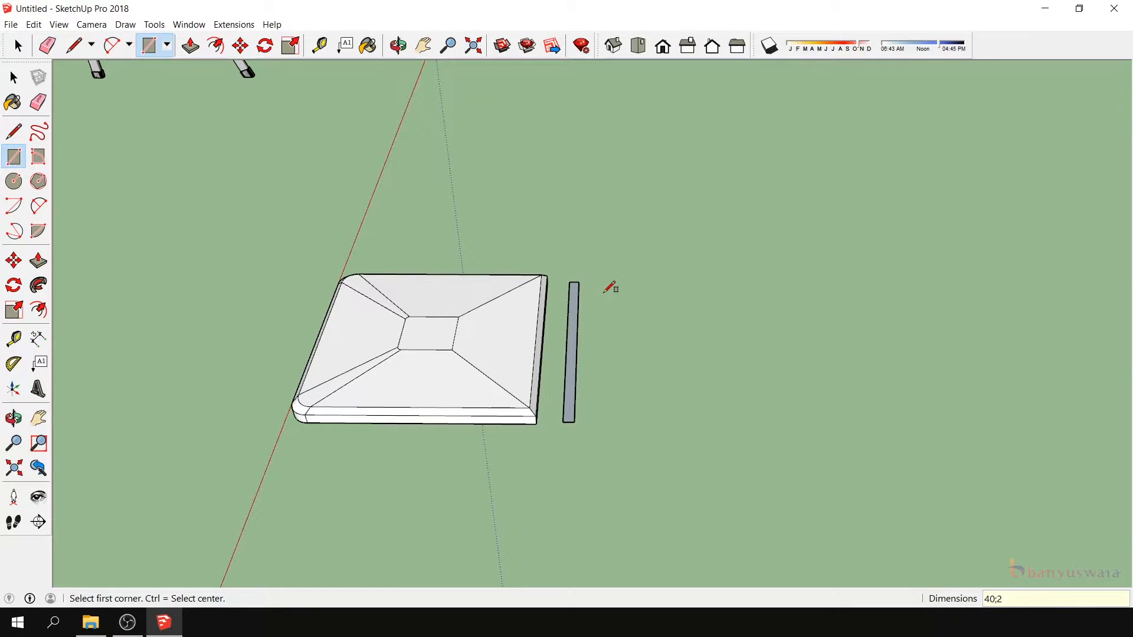
- Extrude the narrow rectangle behind the seat slab 45 cm upward to form the back panel
click(14, 419)
drag(449, 468, 174, 326)
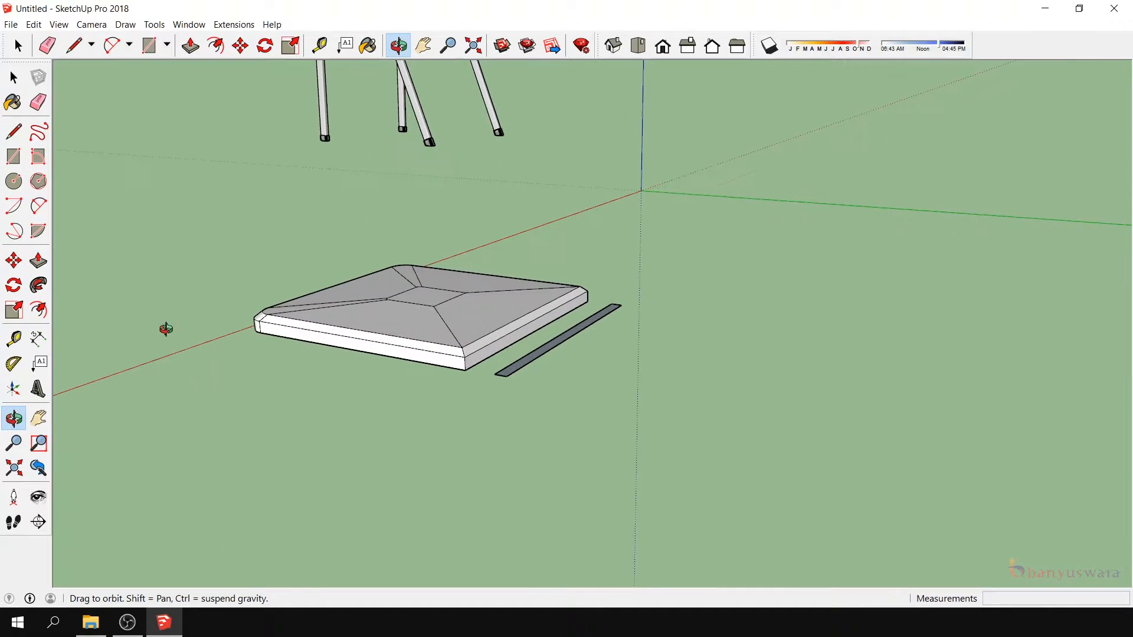
click(37, 260)
click(521, 374)
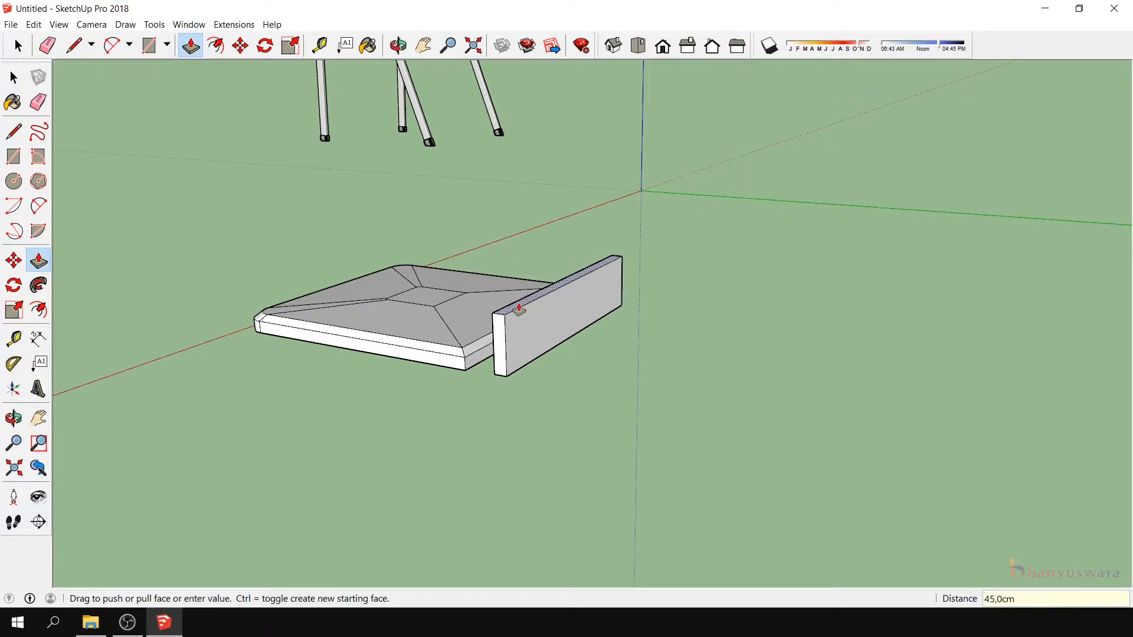
key(Return)
scroll(127, 344, down, 3)
- Draw a line along the chair's backrest frame from the endpoint just above the seat up to its top corner
click(13, 418)
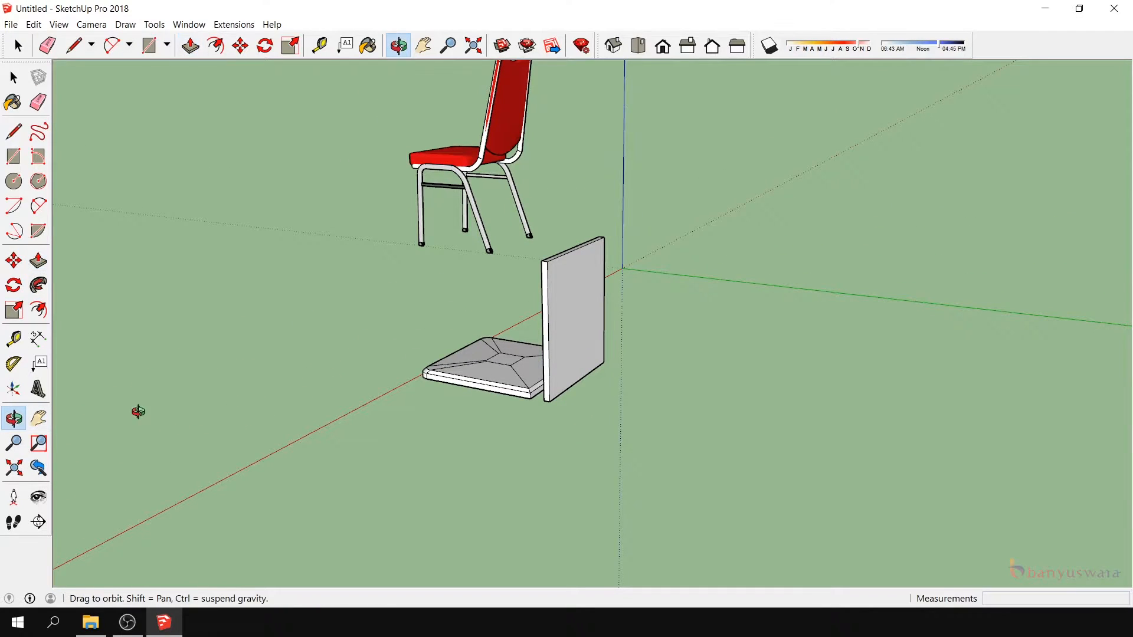
drag(471, 437, 921, 412)
scroll(909, 412, down, 3)
scroll(356, 264, up, 2)
drag(355, 265, 639, 296)
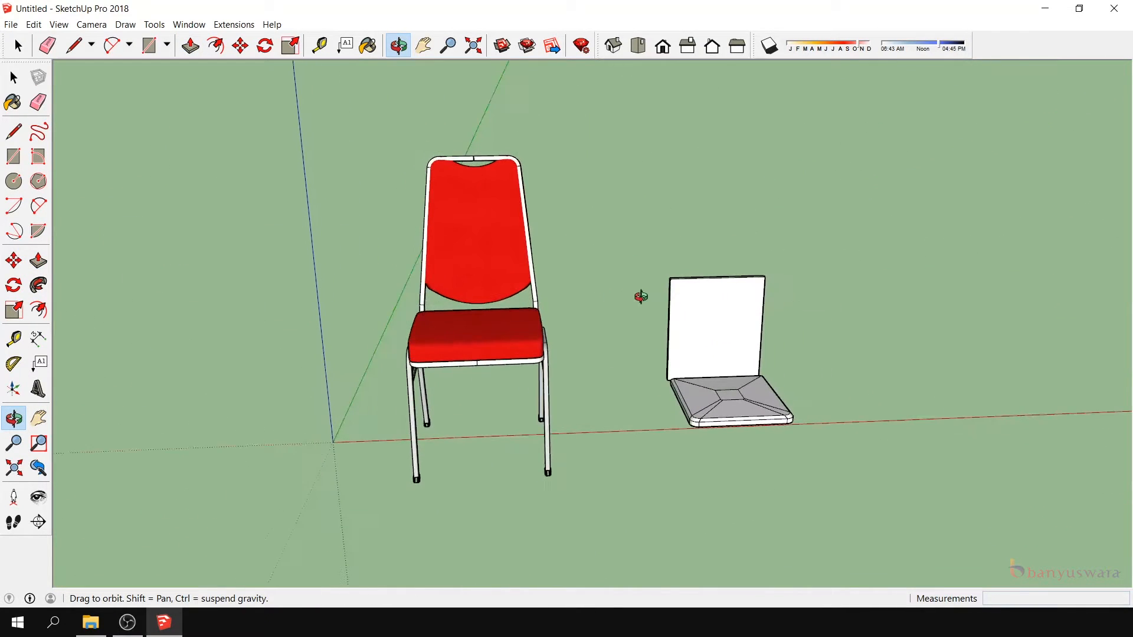
scroll(498, 183, down, 2)
scroll(503, 185, up, 4)
drag(531, 254, 489, 170)
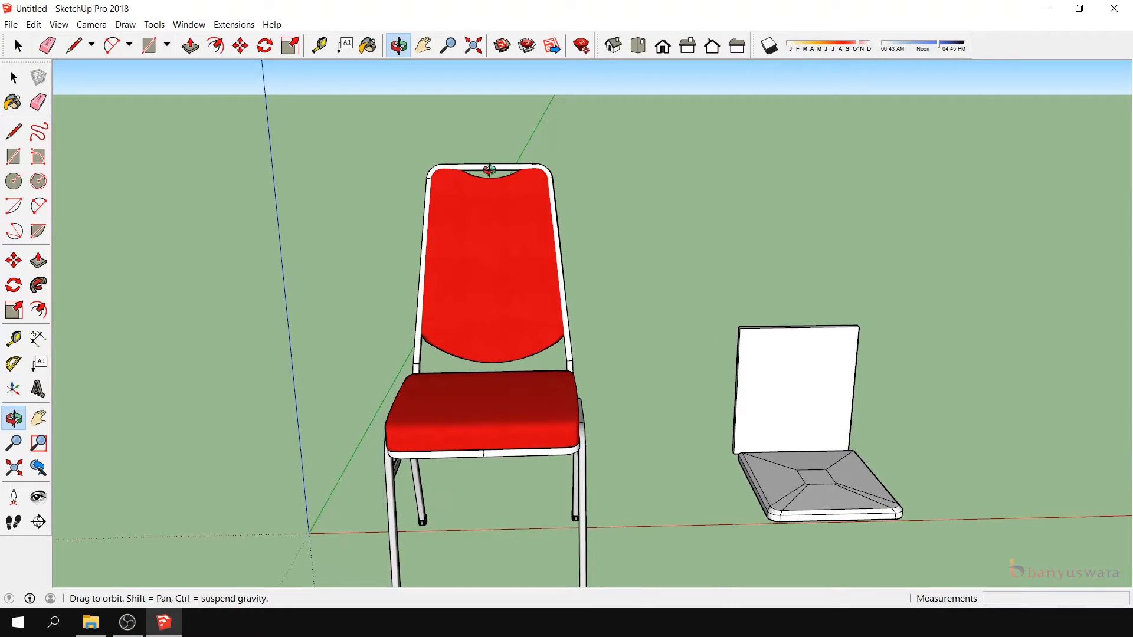
click(13, 131)
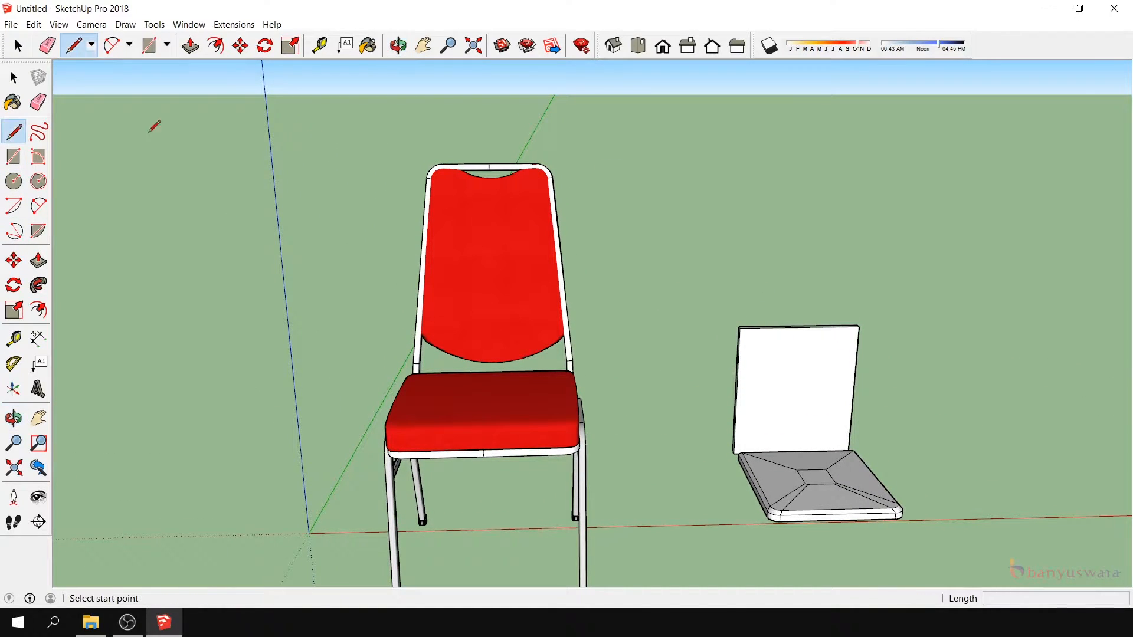
scroll(576, 361, up, 2)
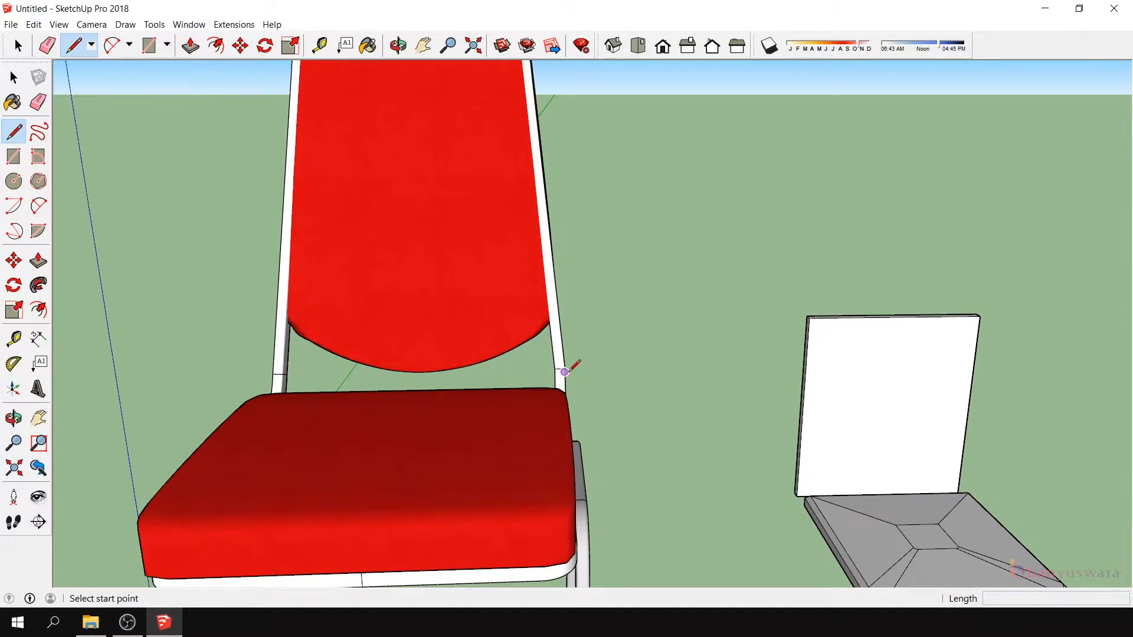
click(563, 368)
scroll(565, 365, down, 3)
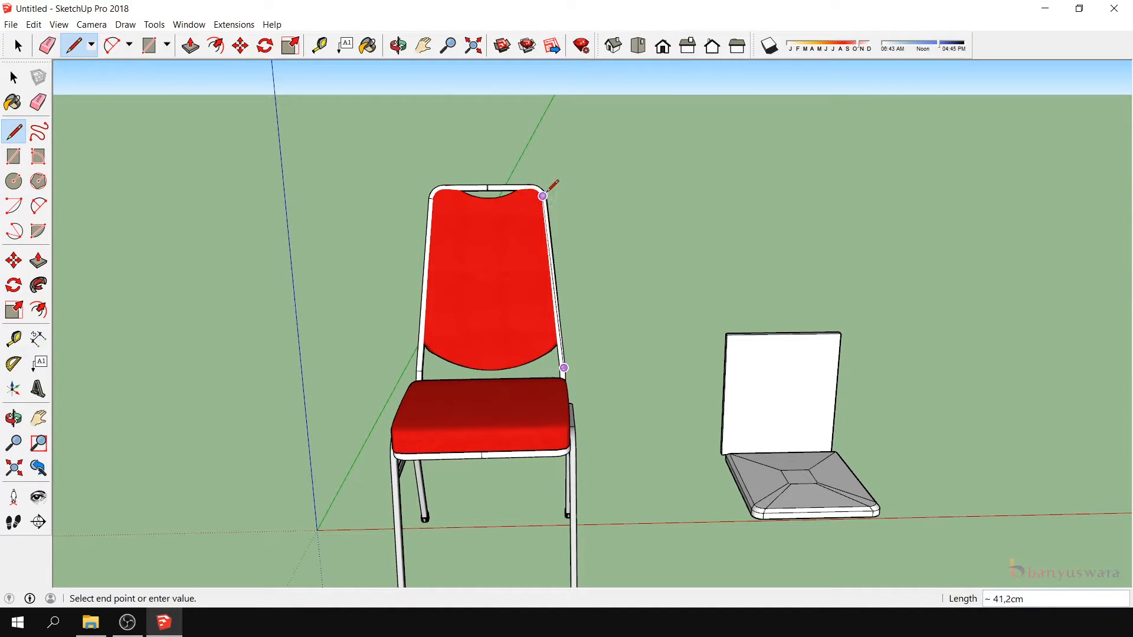
scroll(546, 176, up, 2)
click(543, 188)
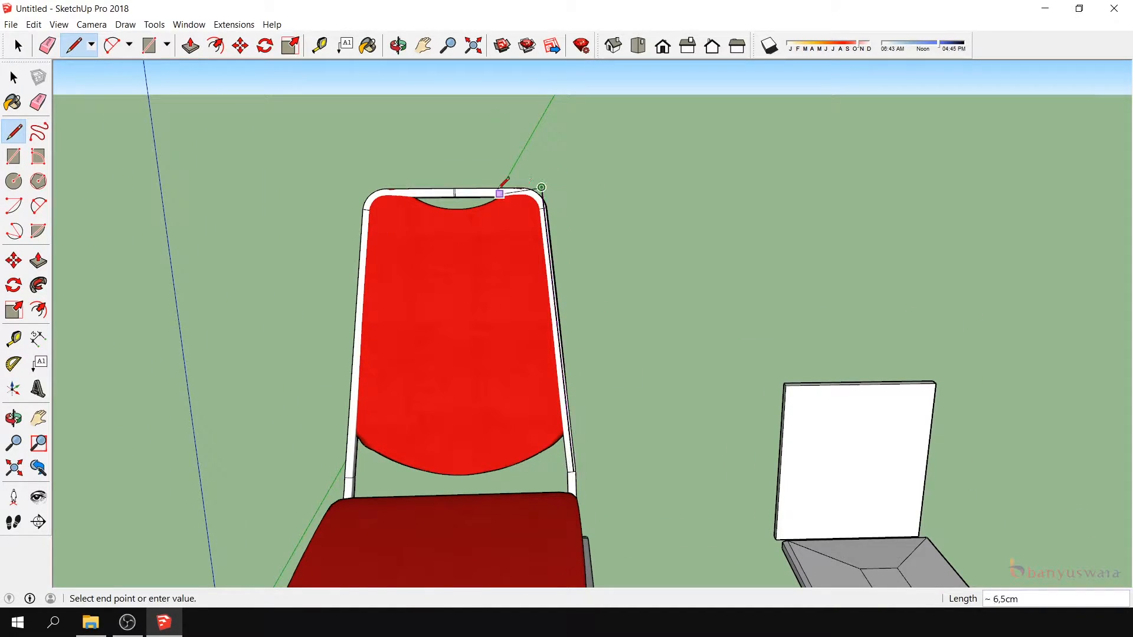
- Continue the backrest outline along the top rail from the corner to the rail's middle endpoint, about 13 cm
click(456, 189)
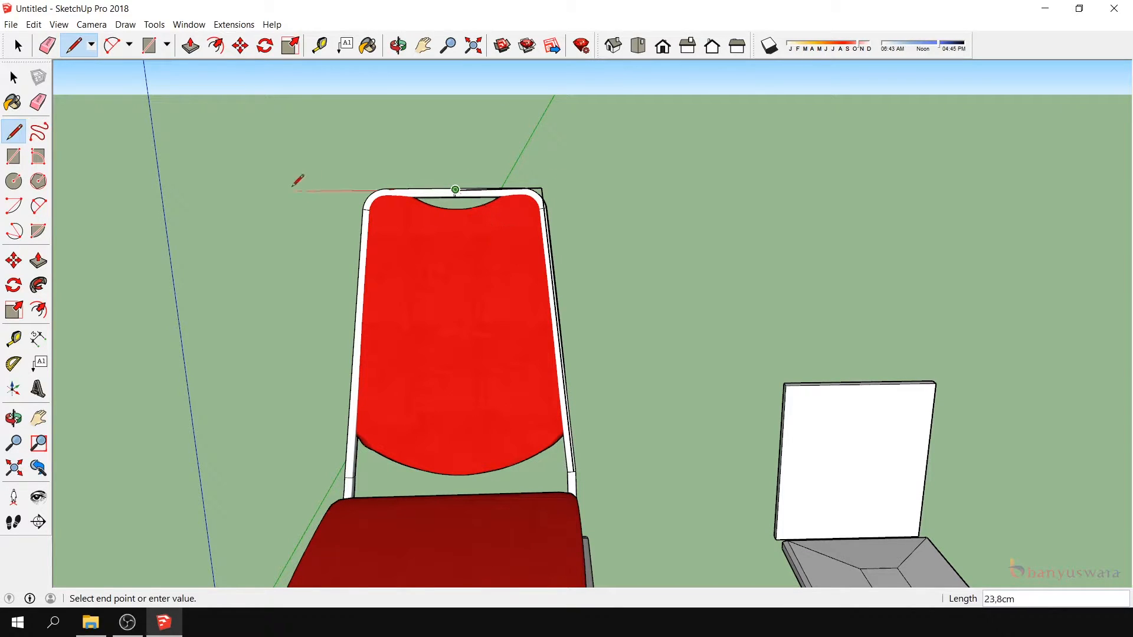
click(14, 80)
scroll(547, 190, up, 3)
scroll(384, 221, down, 4)
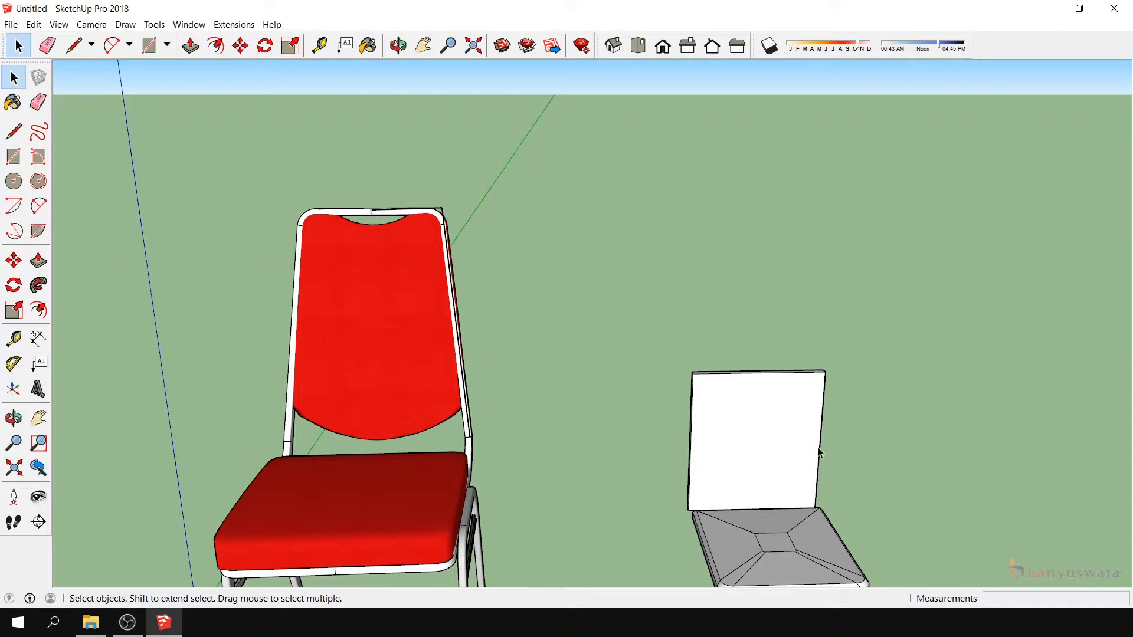
- Draw a 2 cm line across the thickness of the back panel at the midpoint of its top edge
click(14, 418)
drag(448, 507, 124, 261)
click(14, 131)
scroll(744, 289, up, 2)
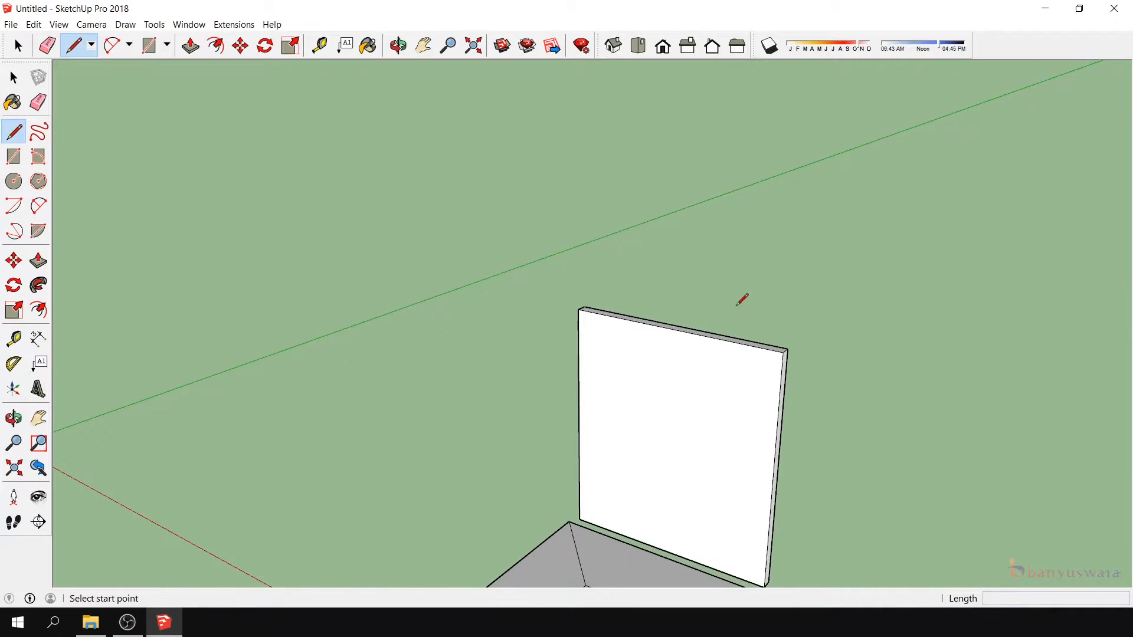
click(674, 328)
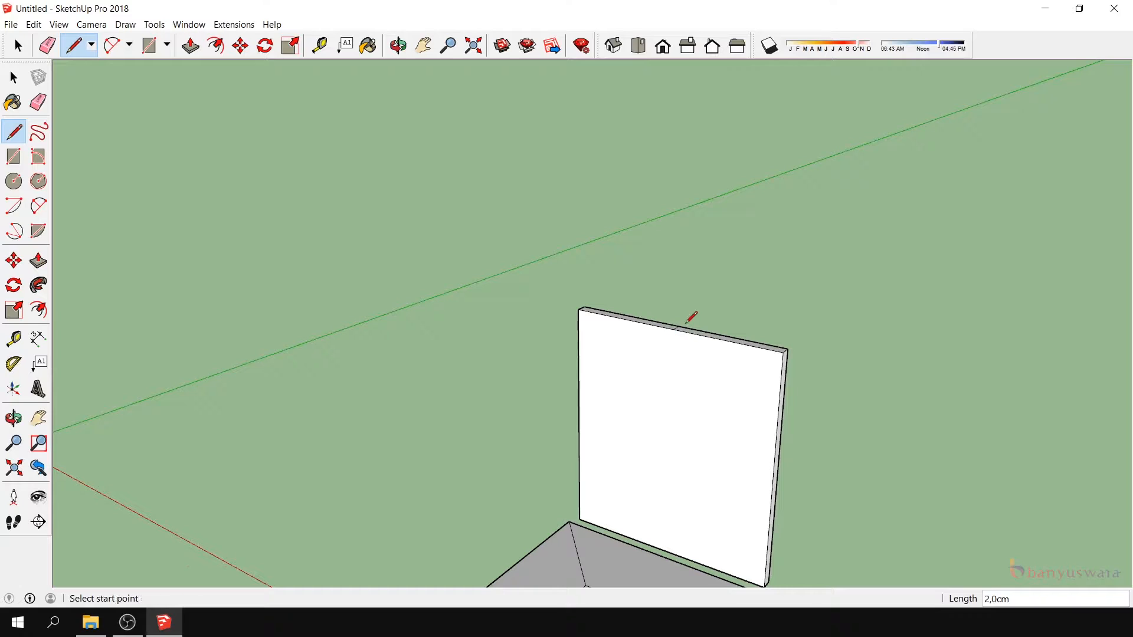
- Mark a point 14 cm from the midpoint along the panel's top edge and draw a line from it to that side's bottom corner
click(674, 329)
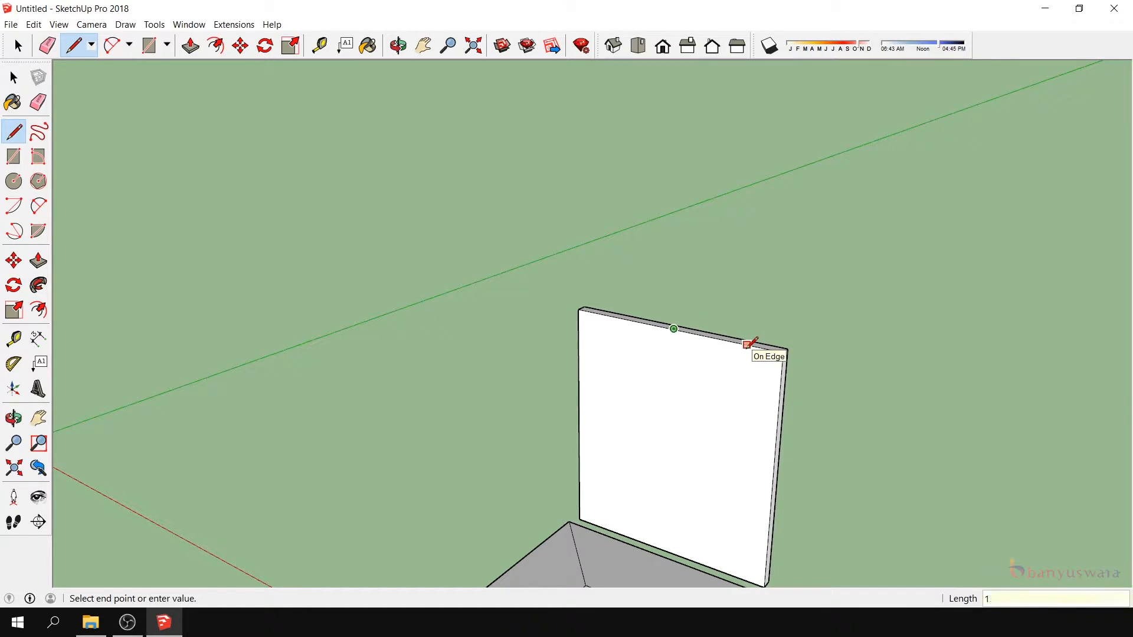
key(Escape)
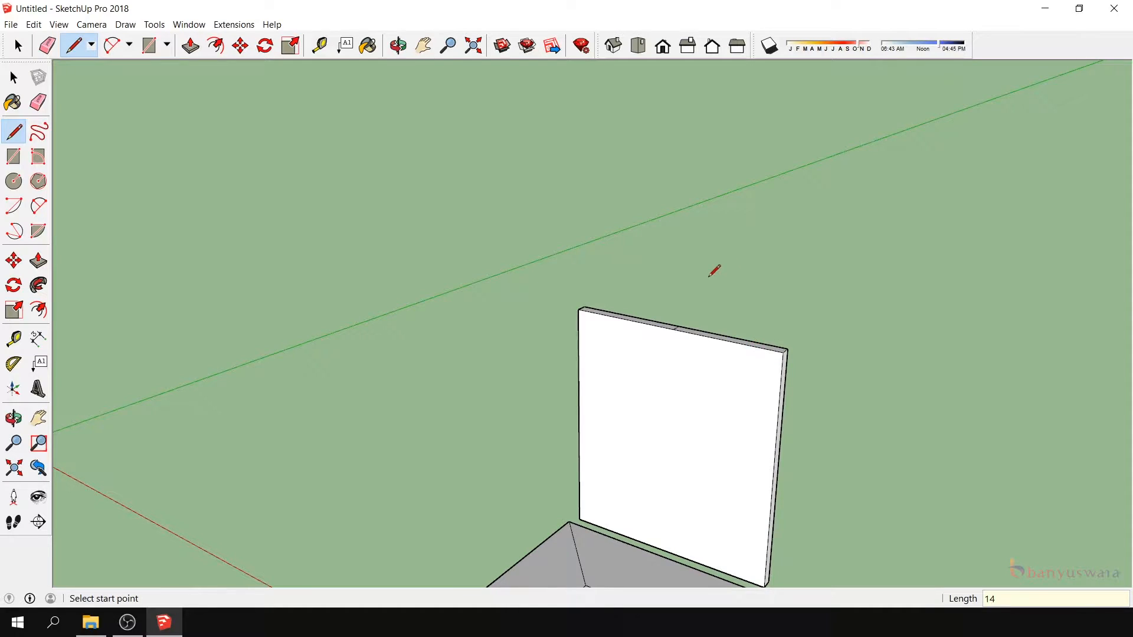
scroll(734, 335, down, 2)
click(741, 324)
scroll(764, 478, up, 2)
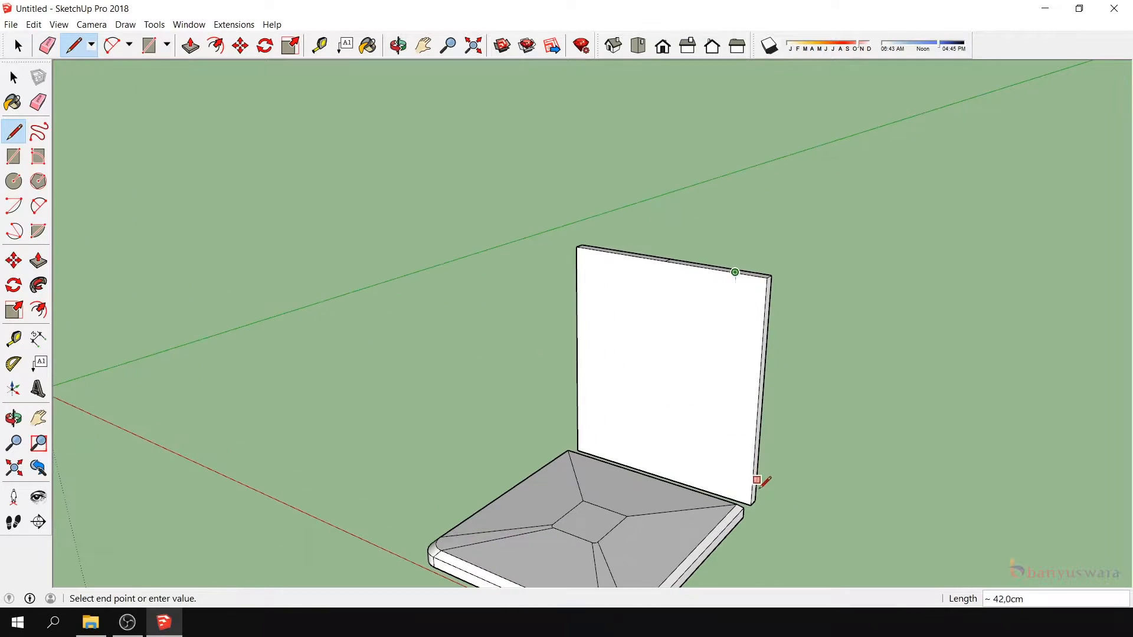
click(755, 500)
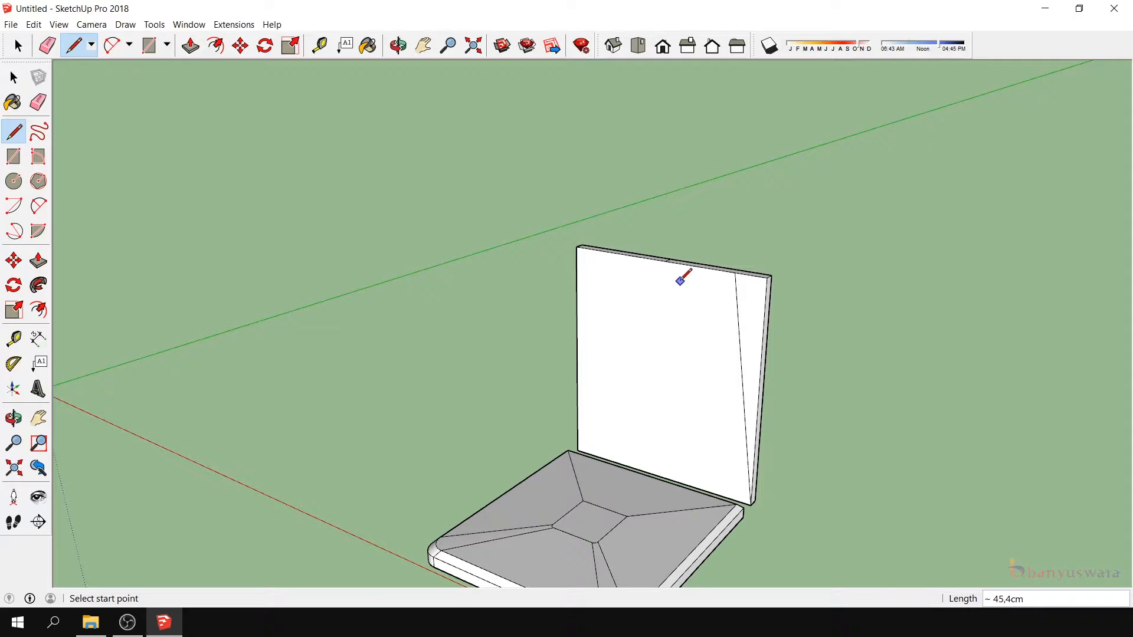
- Mark the matching point on the other half of the top edge and draw a line down to the opposite bottom corner
click(666, 260)
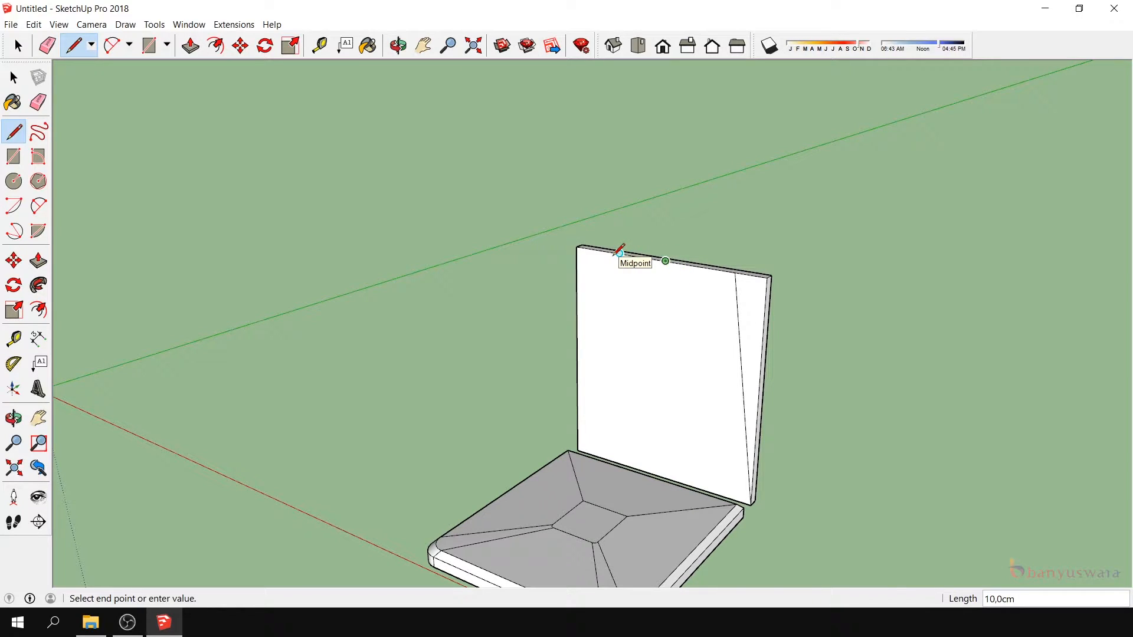
key(Escape)
click(602, 250)
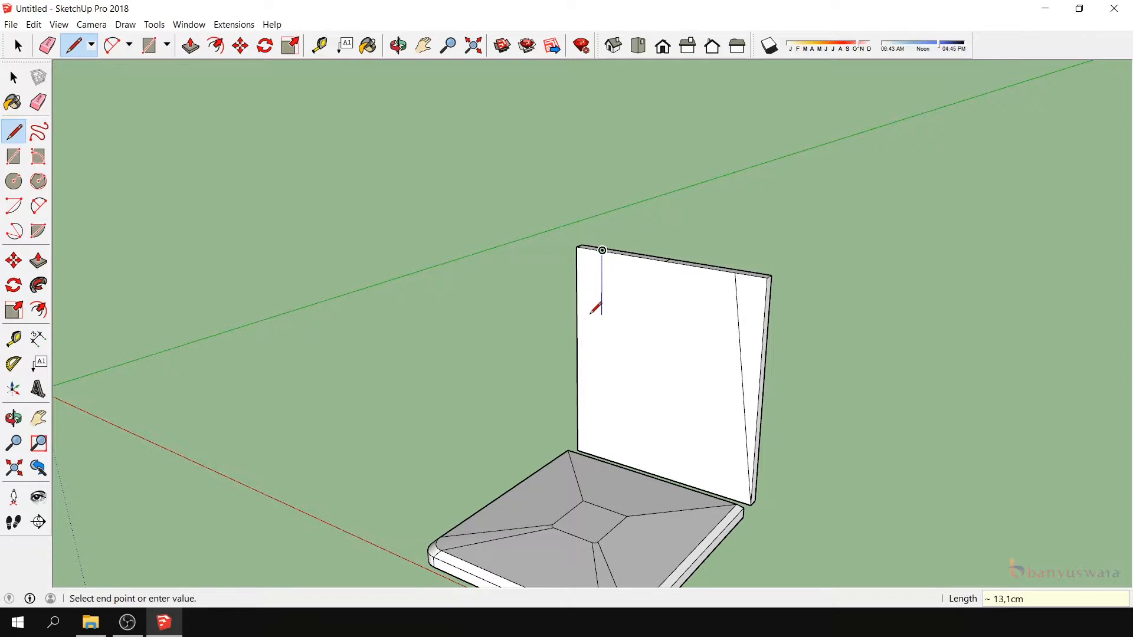
scroll(593, 310, up, 2)
click(580, 508)
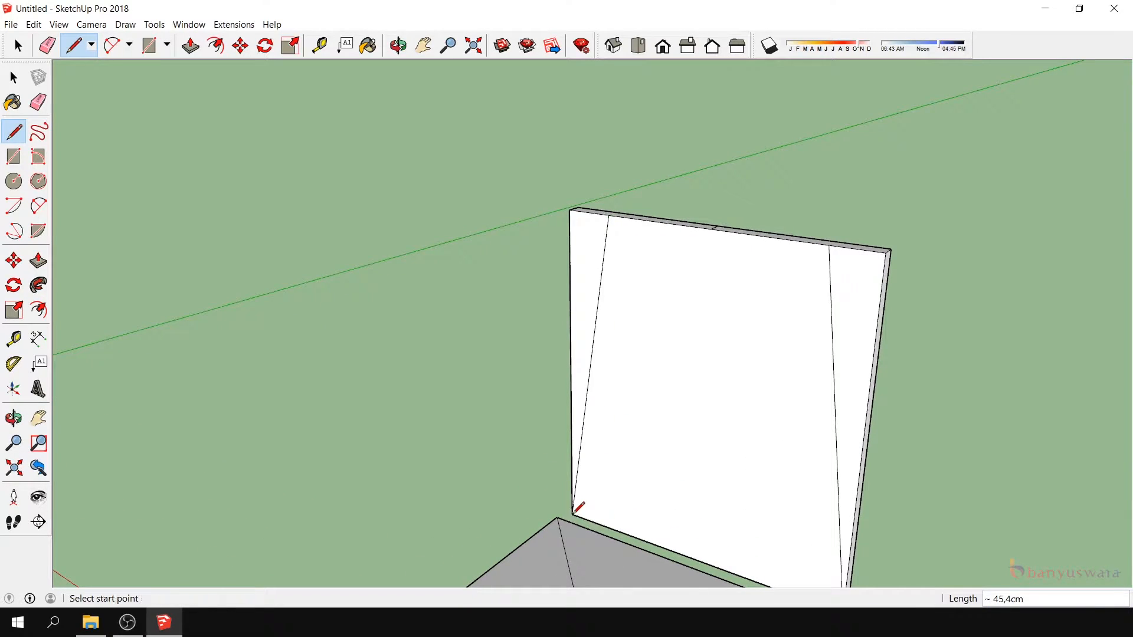
- Delete the short helper line across the middle of the back panel's top face
scroll(519, 284, down, 3)
click(10, 82)
click(12, 80)
scroll(666, 270, up, 3)
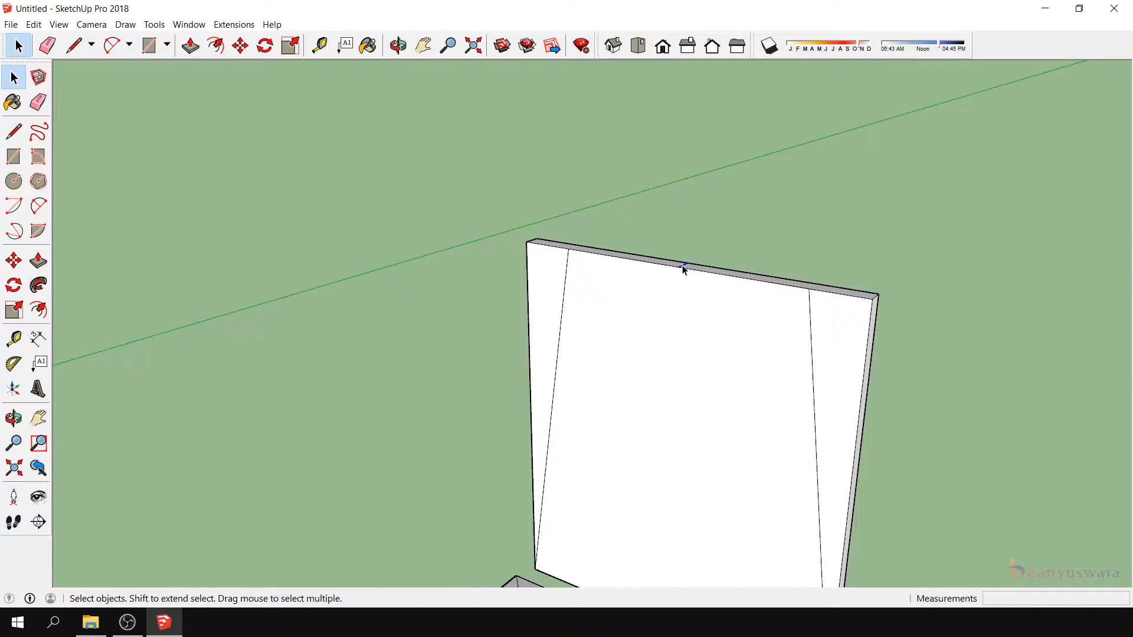
scroll(683, 269, up, 2)
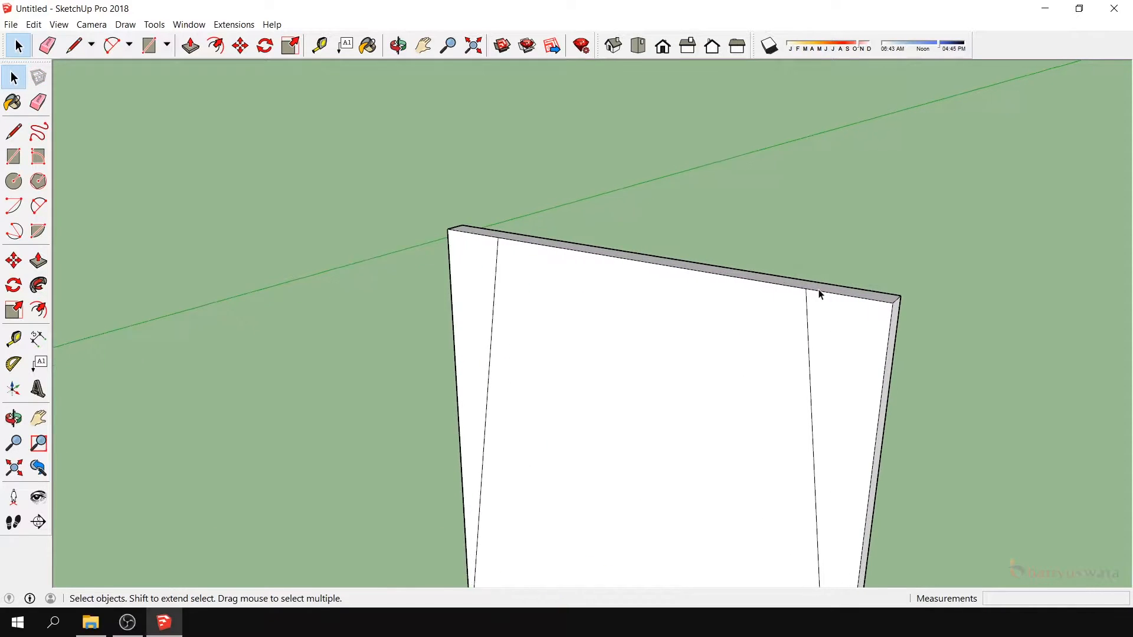
- Mark 3 cm along the top edge and 3 cm down the first slanted line from their shared corner
click(14, 133)
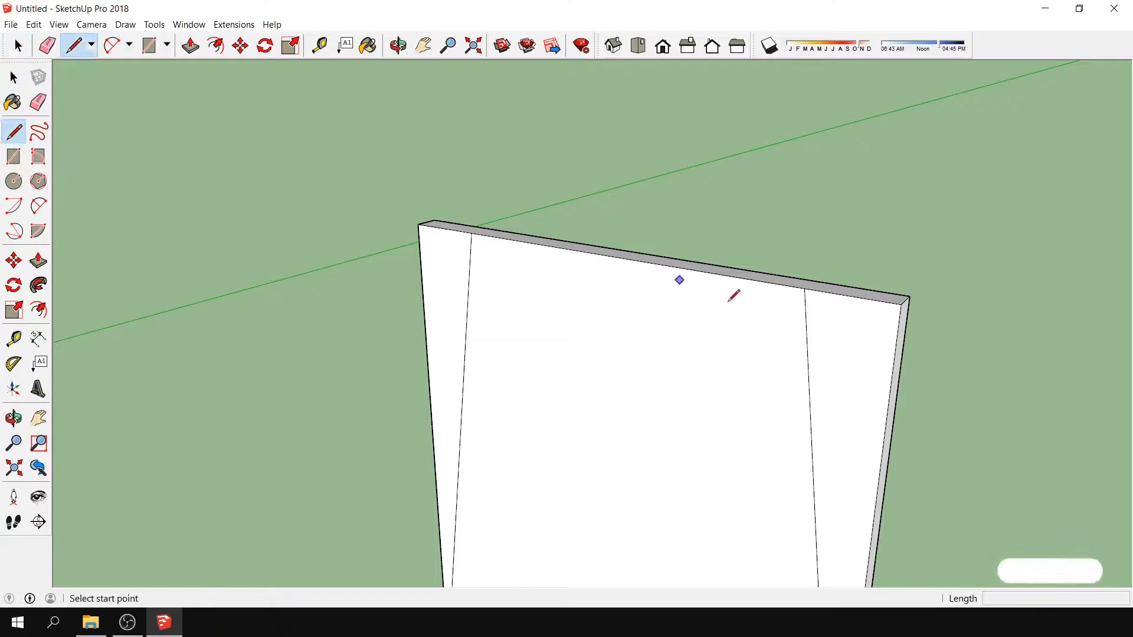
click(802, 286)
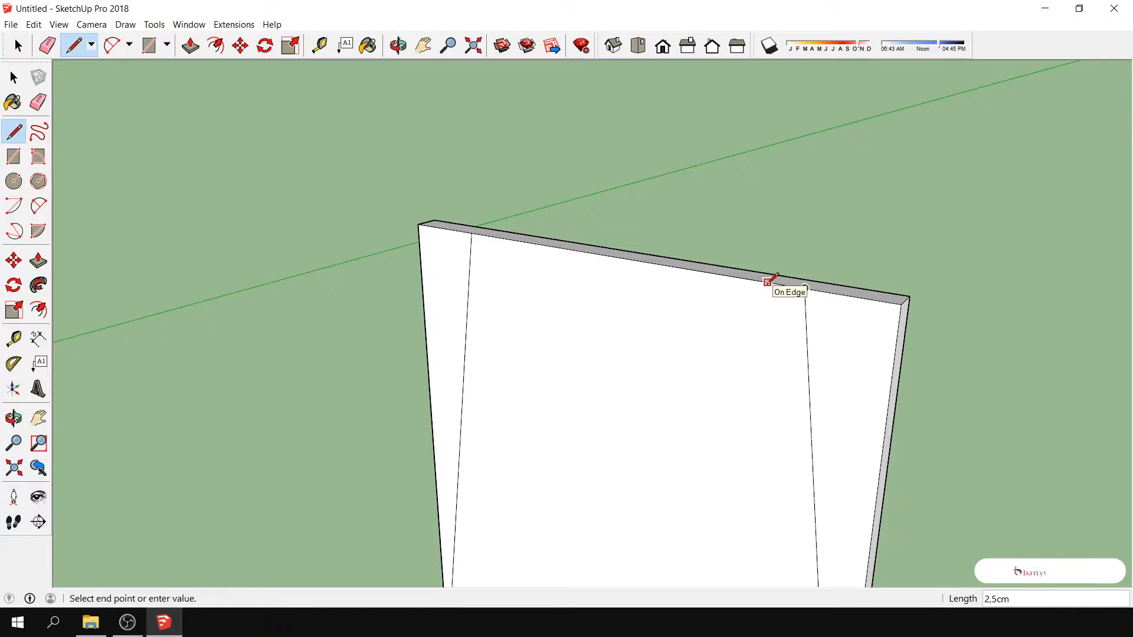
text(3)
key(Return)
click(804, 287)
text(3)
key(Return)
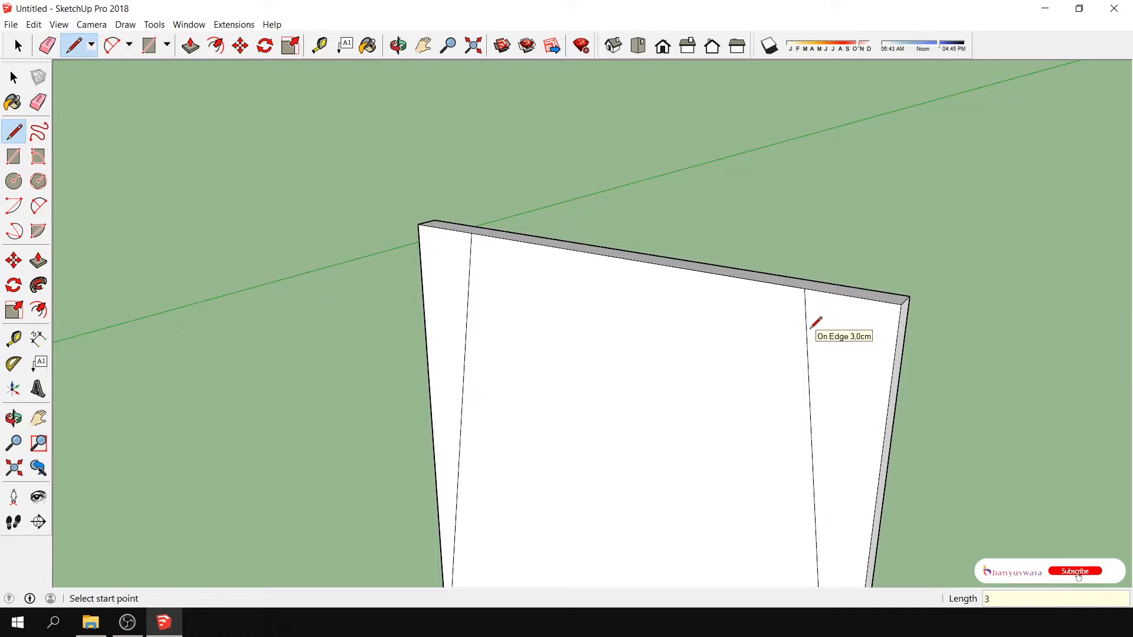
- Mark 3 cm along the top edge and 3 cm down the second slanted line from the opposite corner
click(472, 233)
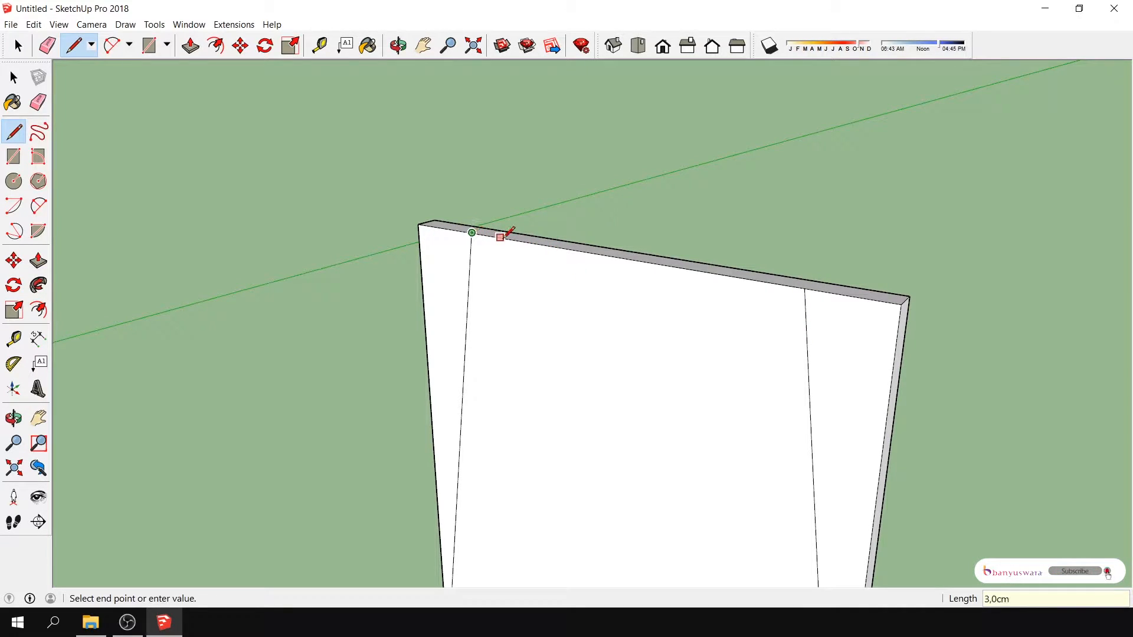
text(3)
key(Return)
click(471, 234)
click(469, 267)
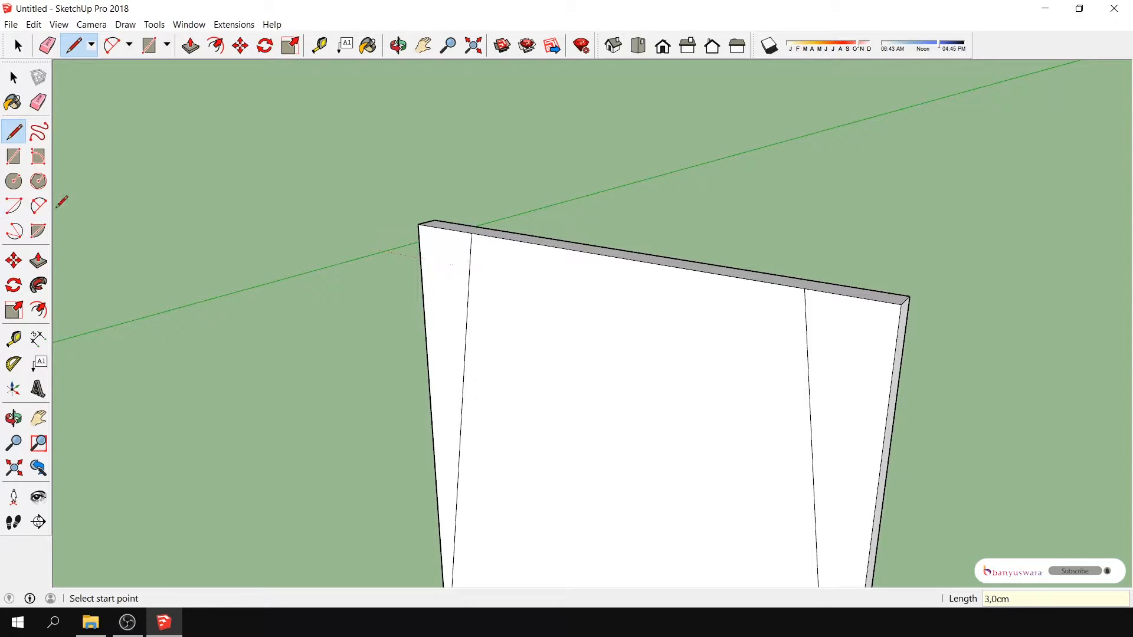
- Round both upper corners of the tapered outline with 2 Point Arcs between the 3 cm marks
click(39, 205)
click(469, 267)
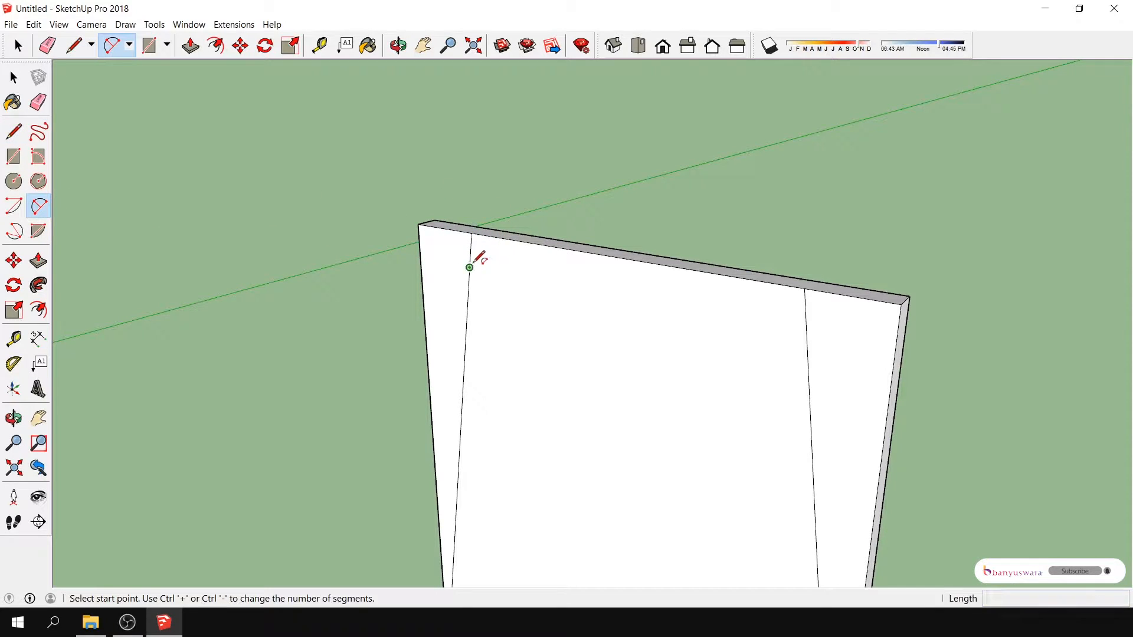
click(500, 236)
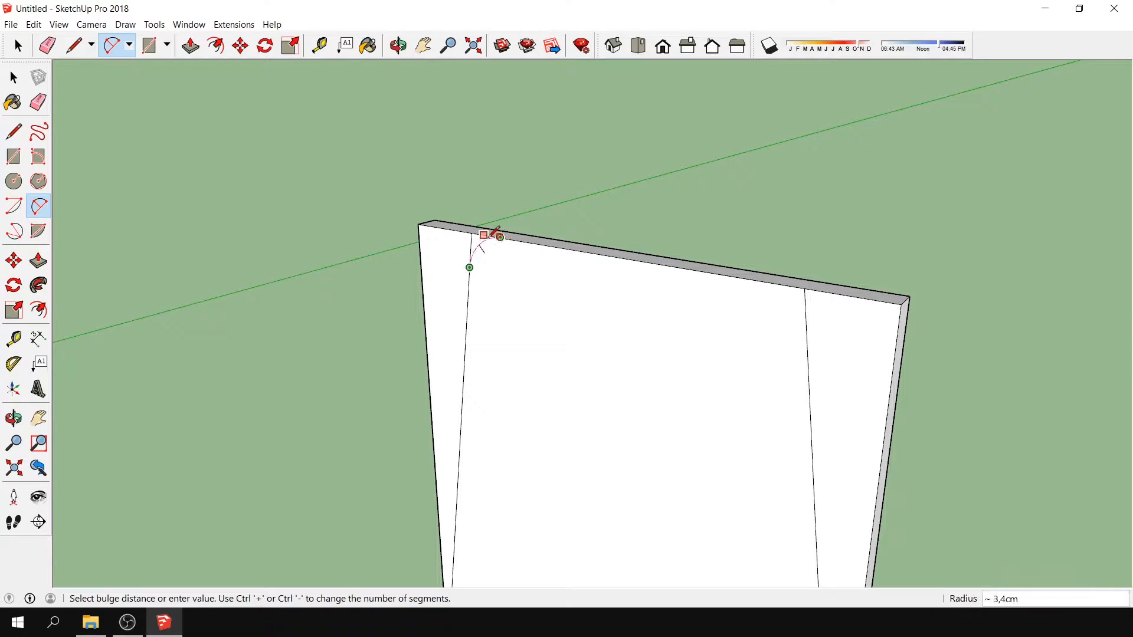
click(492, 235)
click(762, 280)
click(807, 321)
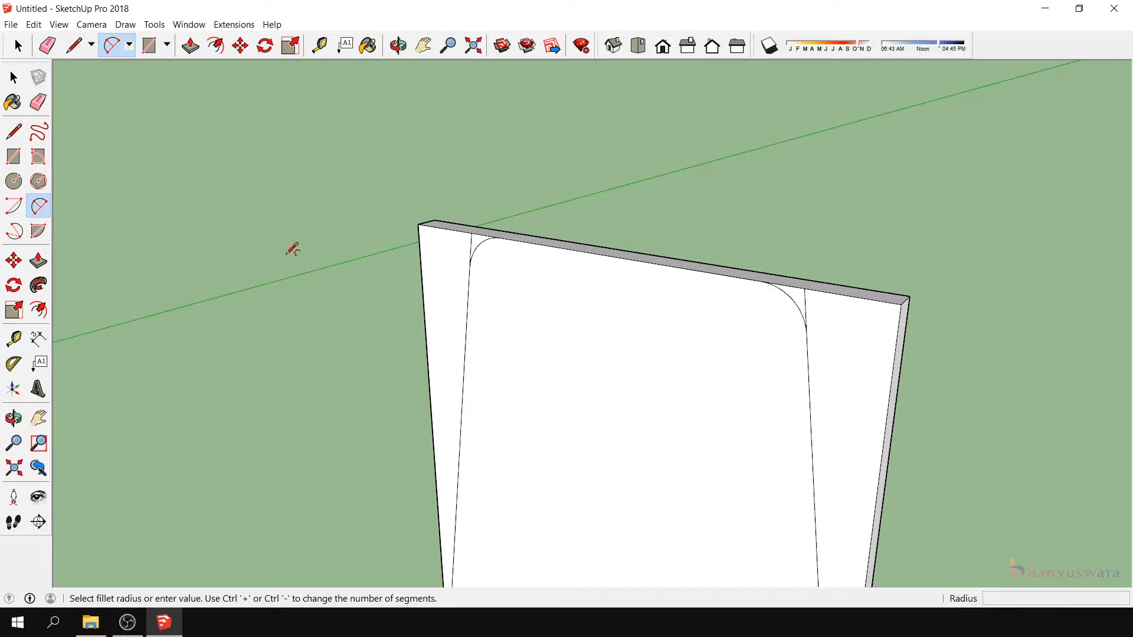
- Push the side strips and corner slivers outside the tapered outline 2 cm through the back panel to cut them away
key(space)
click(440, 244)
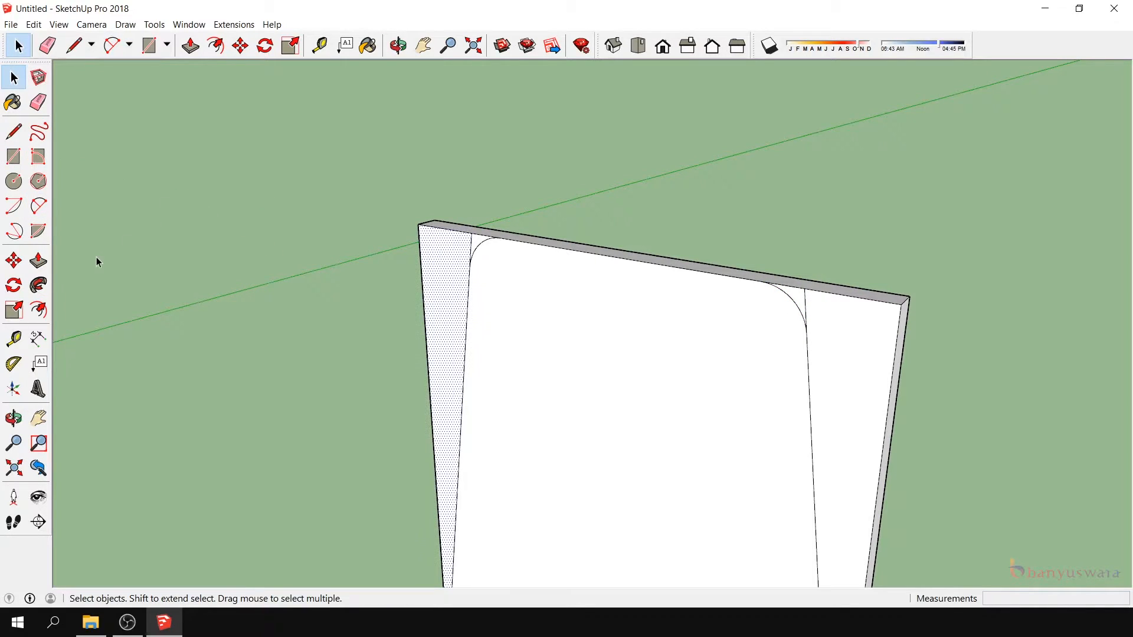
click(38, 260)
drag(440, 251, 537, 220)
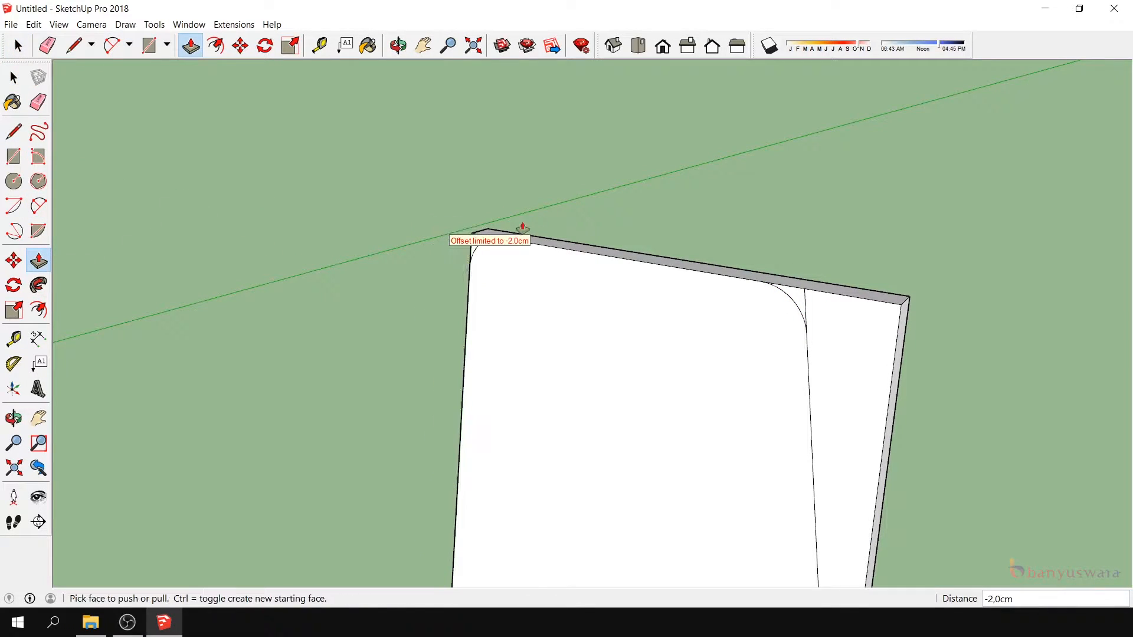
double_click(472, 253)
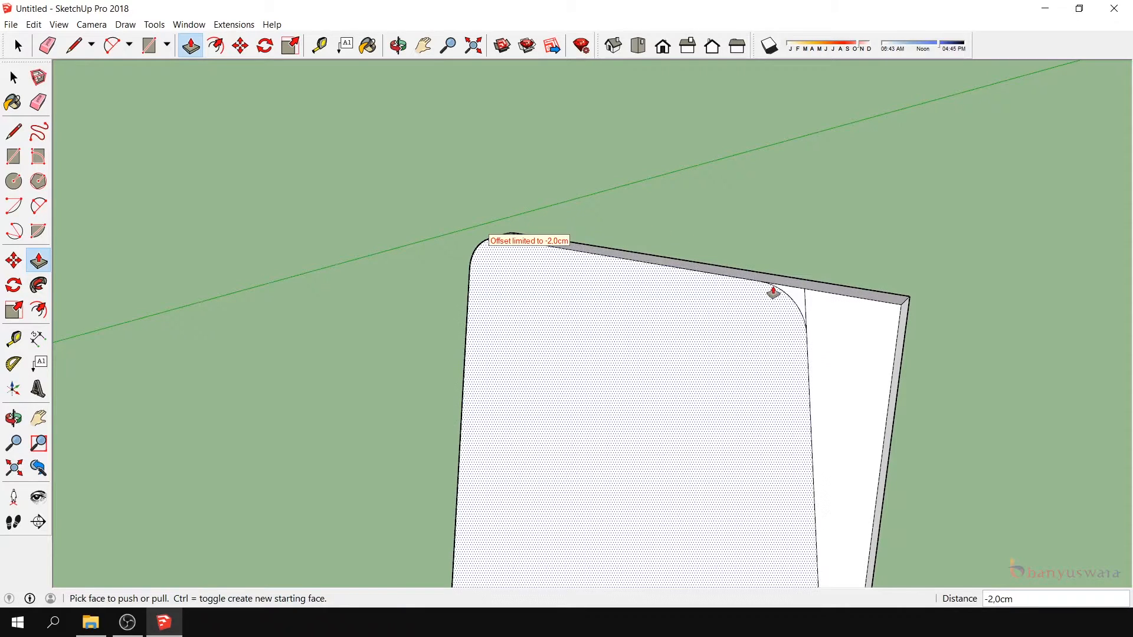
double_click(791, 302)
drag(840, 329, 771, 232)
scroll(594, 235, down, 8)
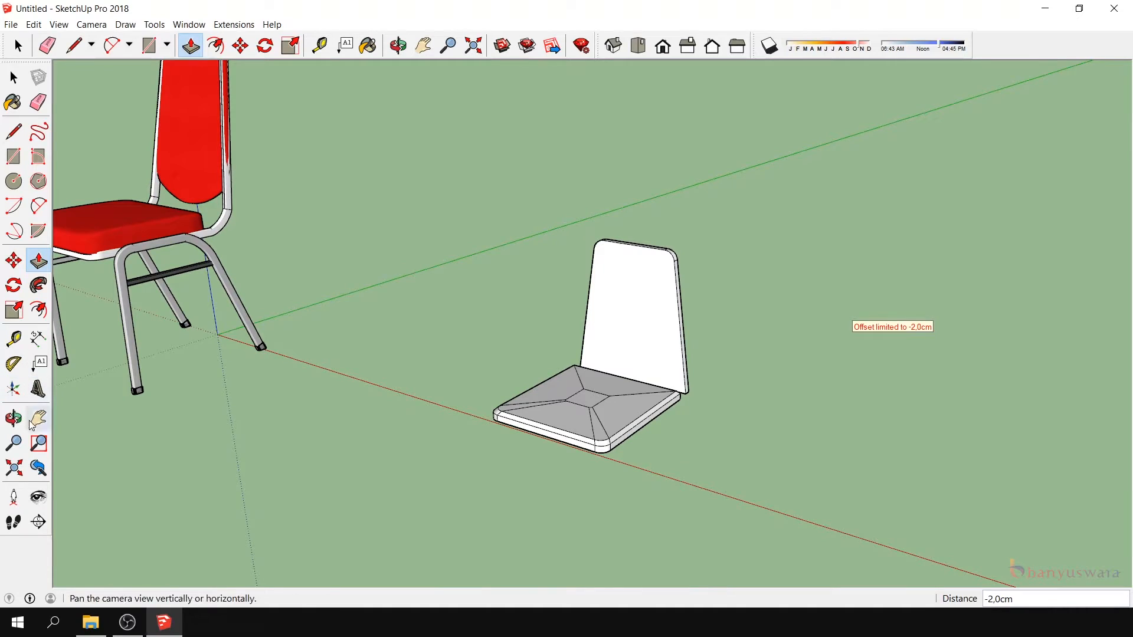
- Pull the back panel's seat-facing face out 1 cm as a separate layer with Push/Pull
click(14, 418)
drag(674, 393, 637, 359)
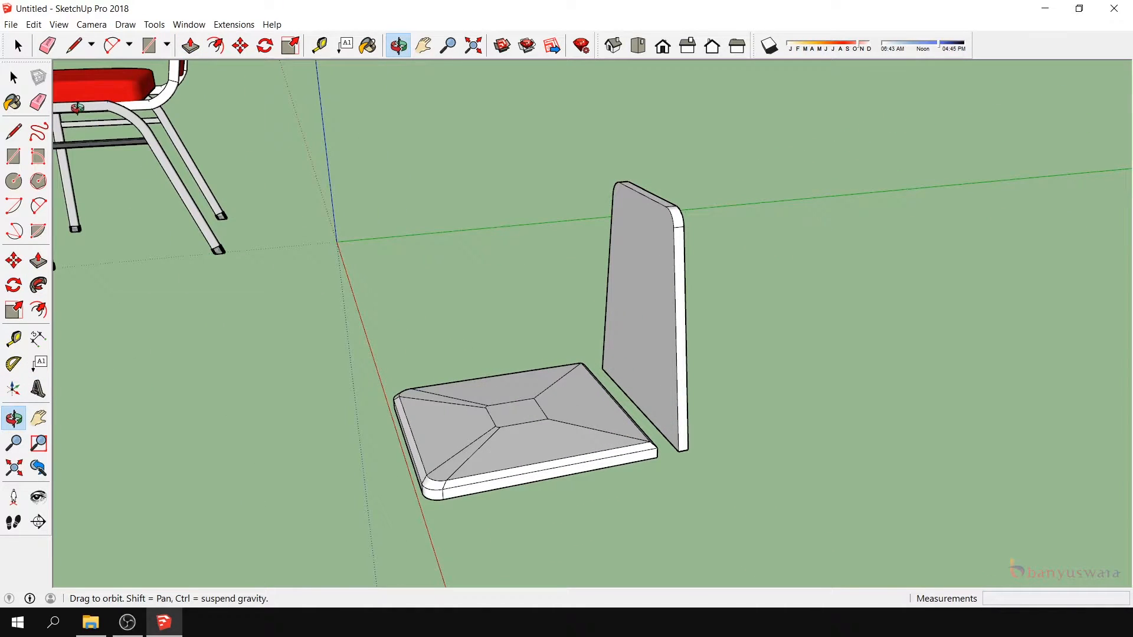
click(13, 77)
click(669, 305)
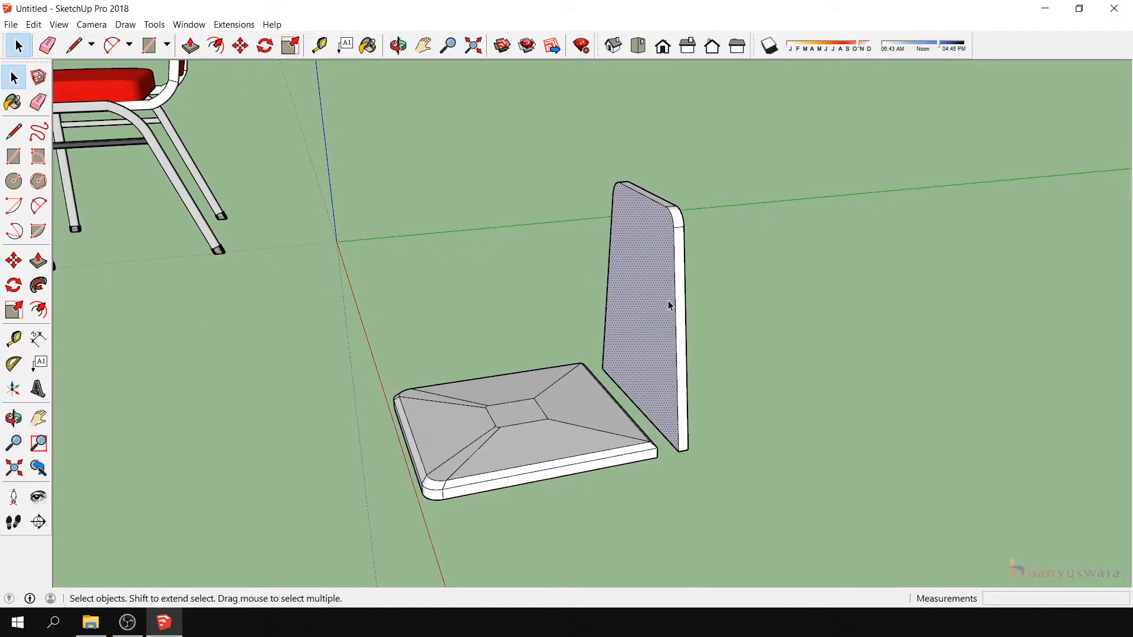
click(38, 261)
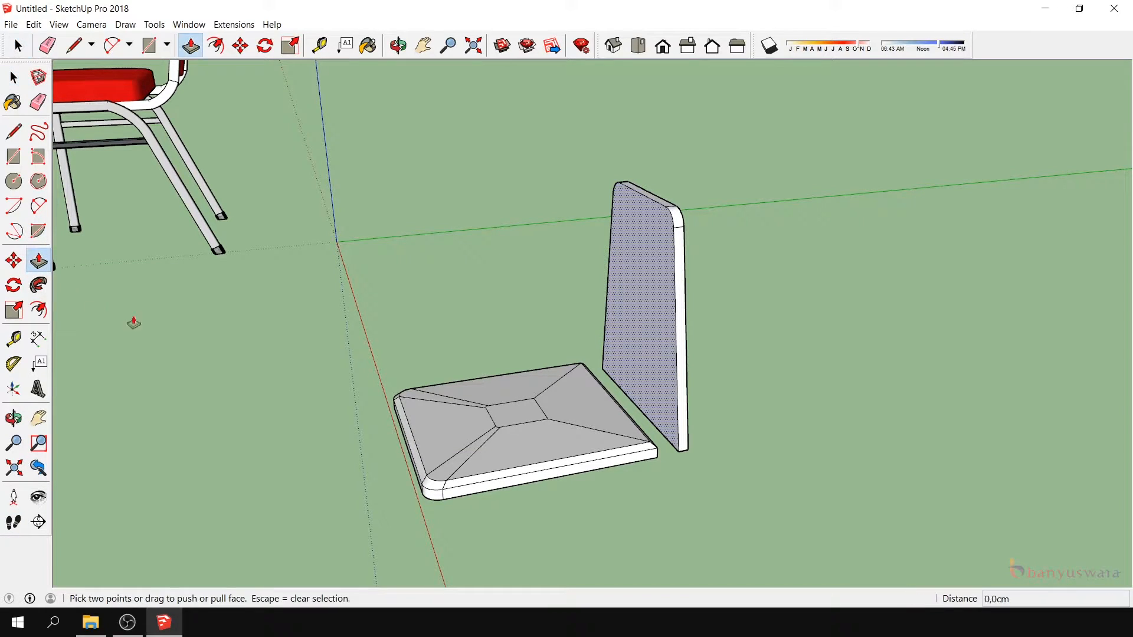
click(640, 276)
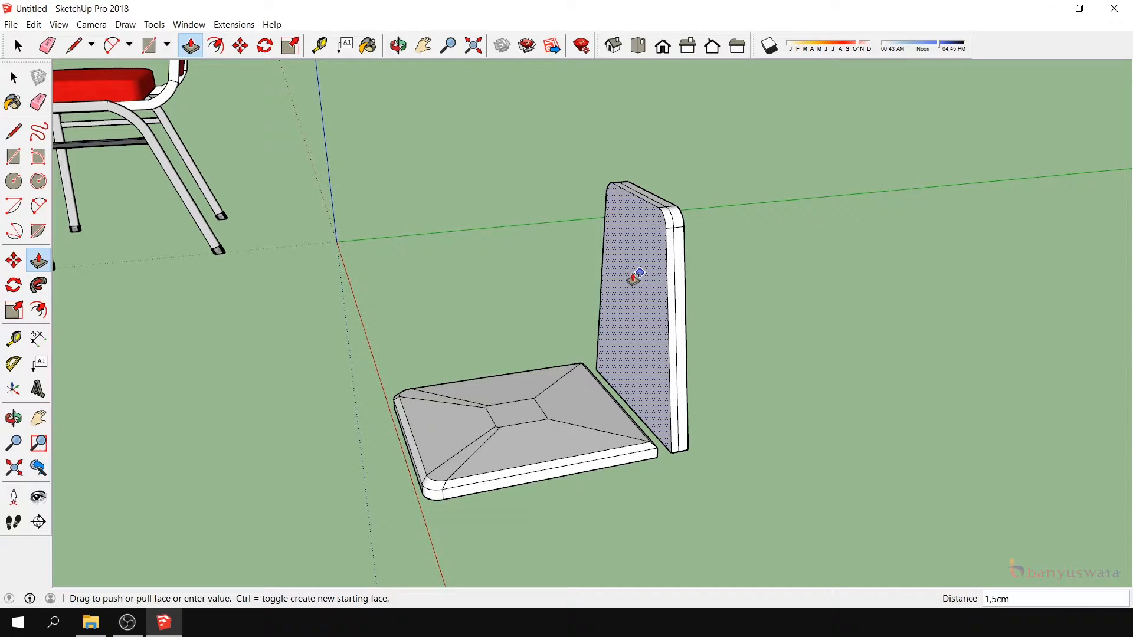
text(1)
key(Return)
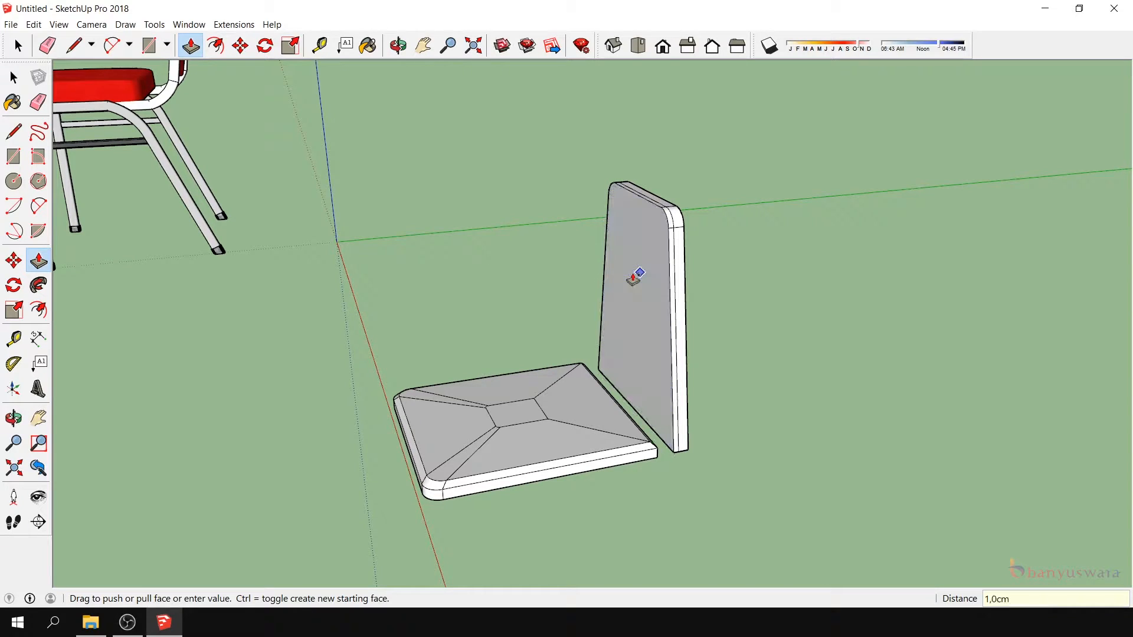
- Scale the panel's seat-facing face uniformly about its center to about 0.89 to bevel the edges
click(7, 75)
click(631, 276)
click(14, 310)
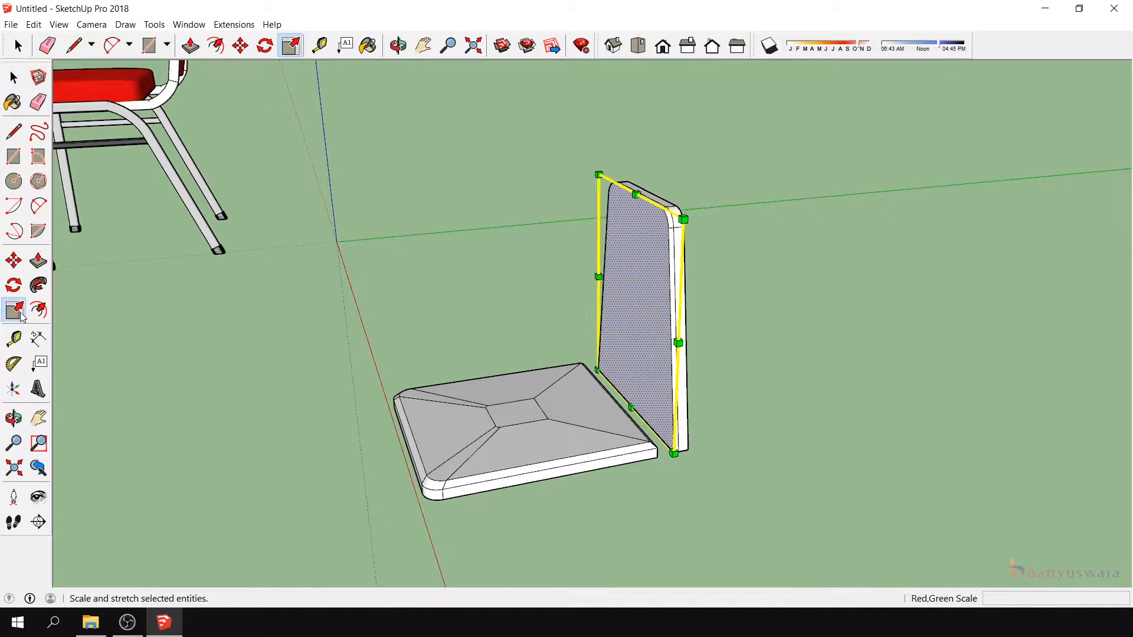
ctrl+drag(599, 176, 604, 187)
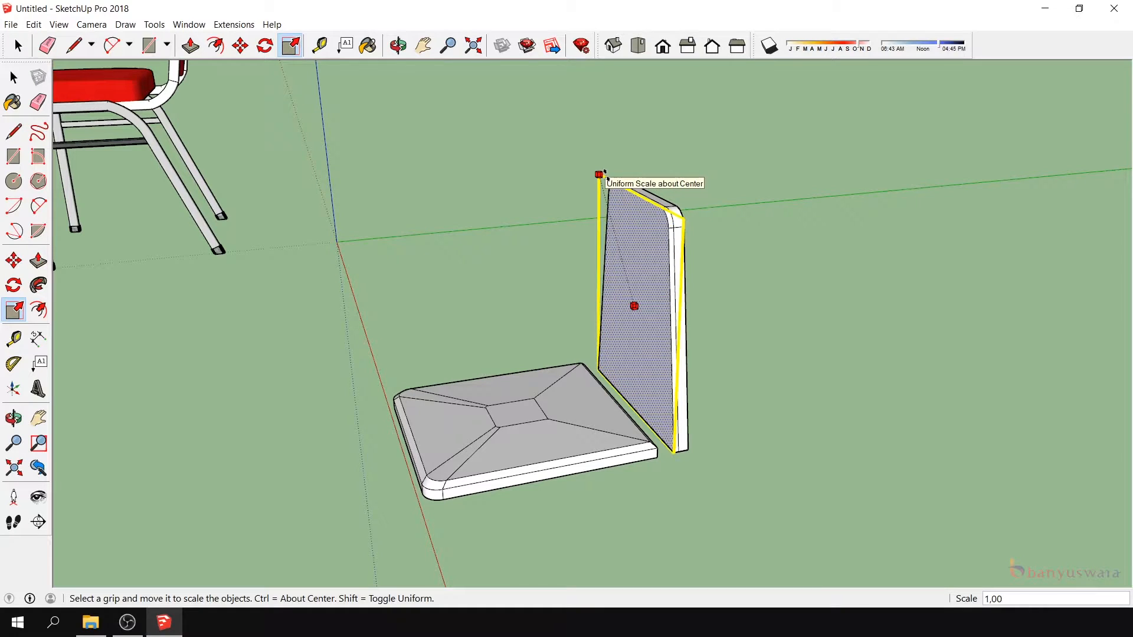
scroll(613, 188, up, 3)
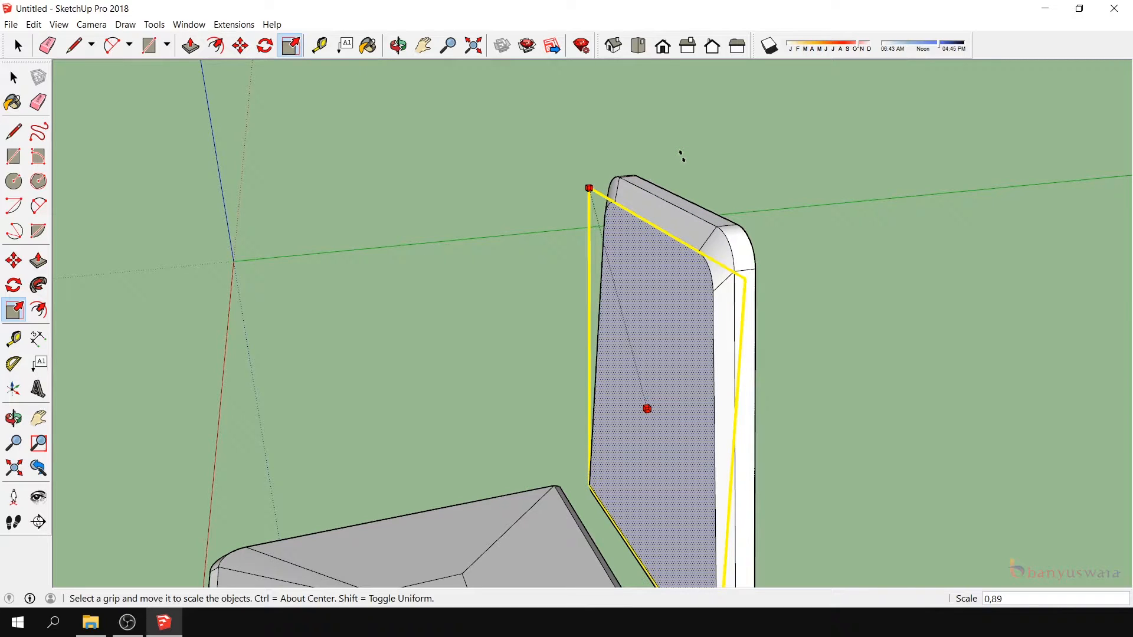
ctrl+click(682, 157)
- Pull the bevelled, seat-facing face of the back panel out another 0.5 cm
click(13, 417)
drag(599, 413, 379, 419)
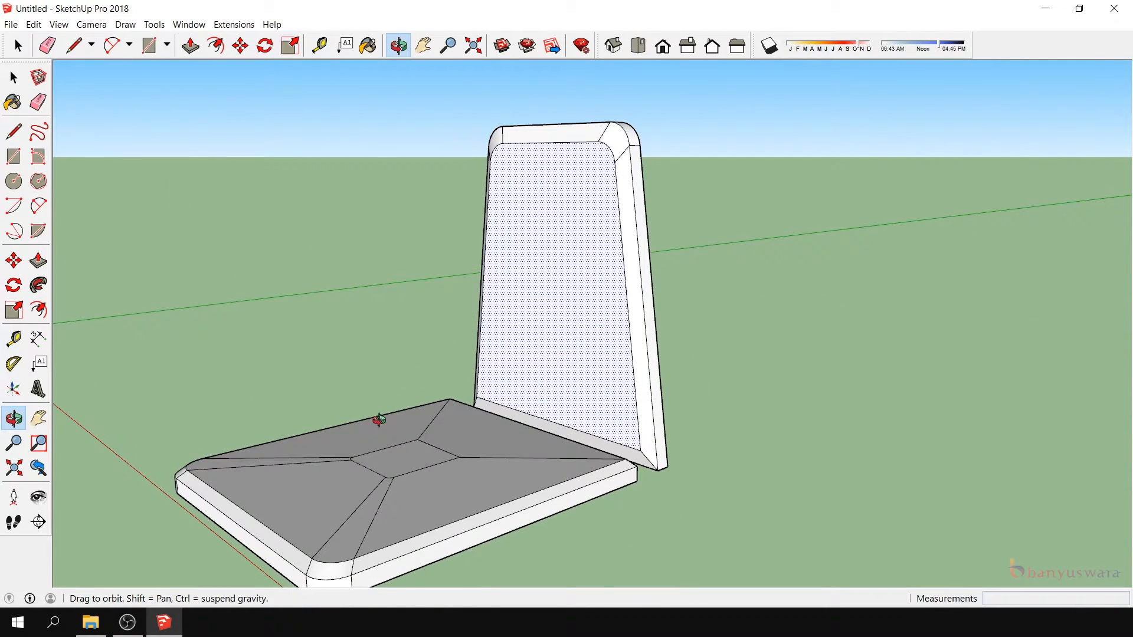
click(39, 261)
click(592, 292)
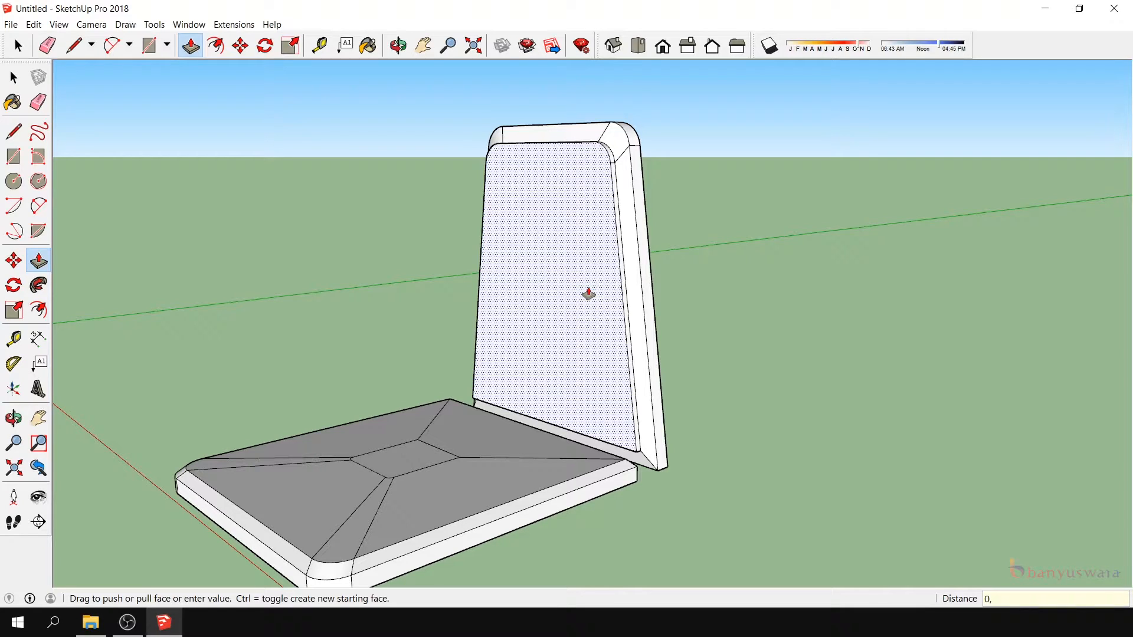
click(588, 294)
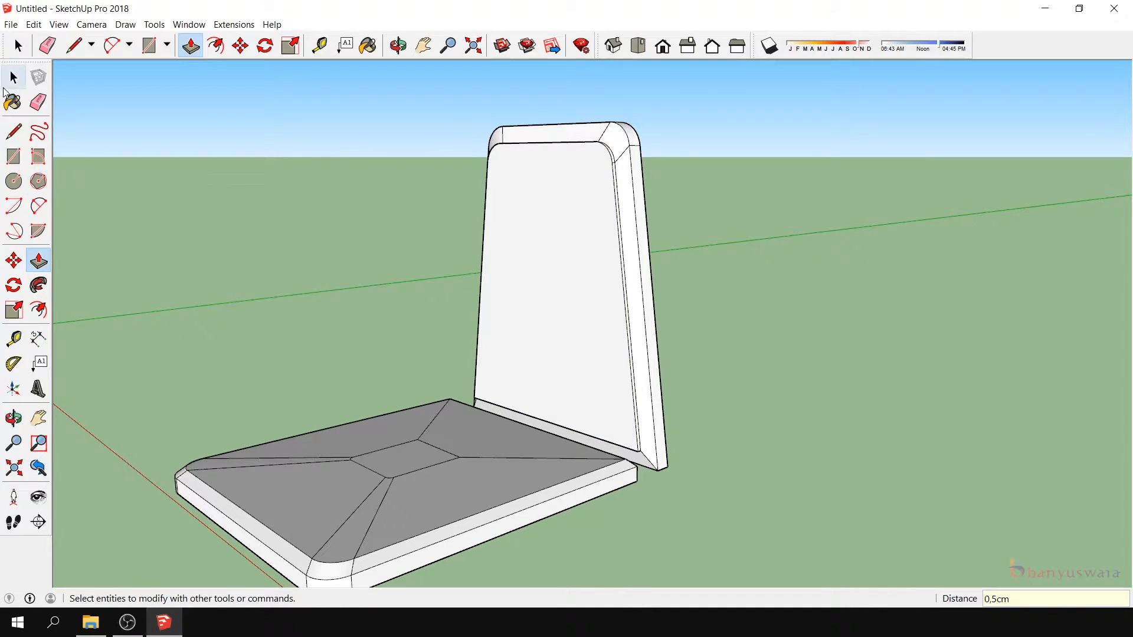
- Scale the raised face of the back panel about its center down to about half its size
key(space)
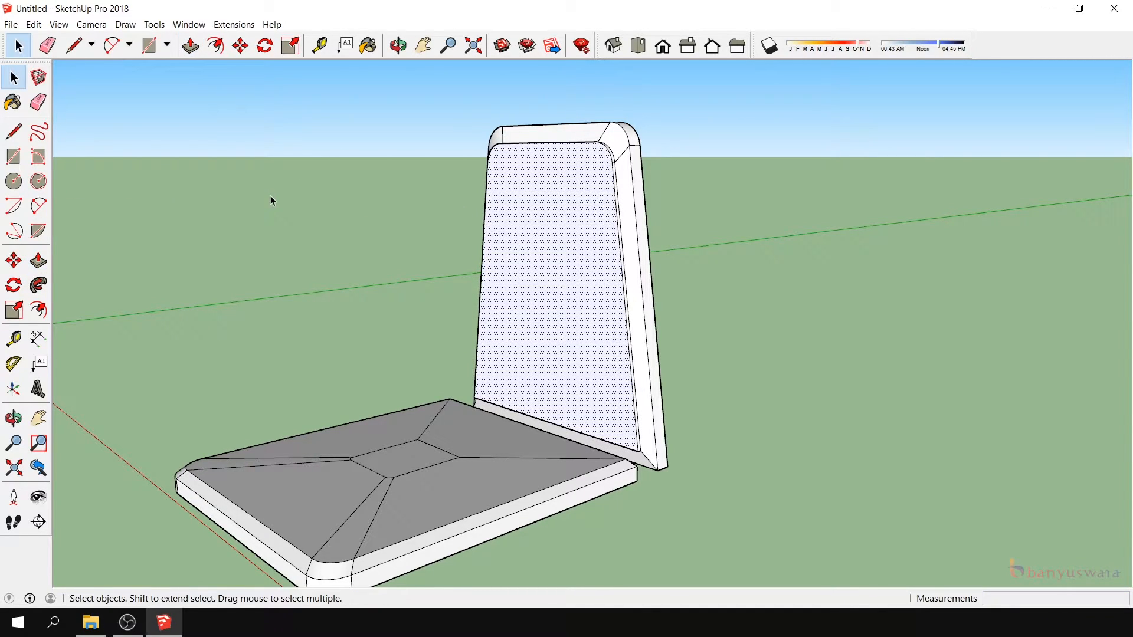
click(14, 310)
ctrl+drag(468, 144, 516, 201)
- Move the reduced inner face of the back panel 6 cm upward along the blue axis
click(14, 260)
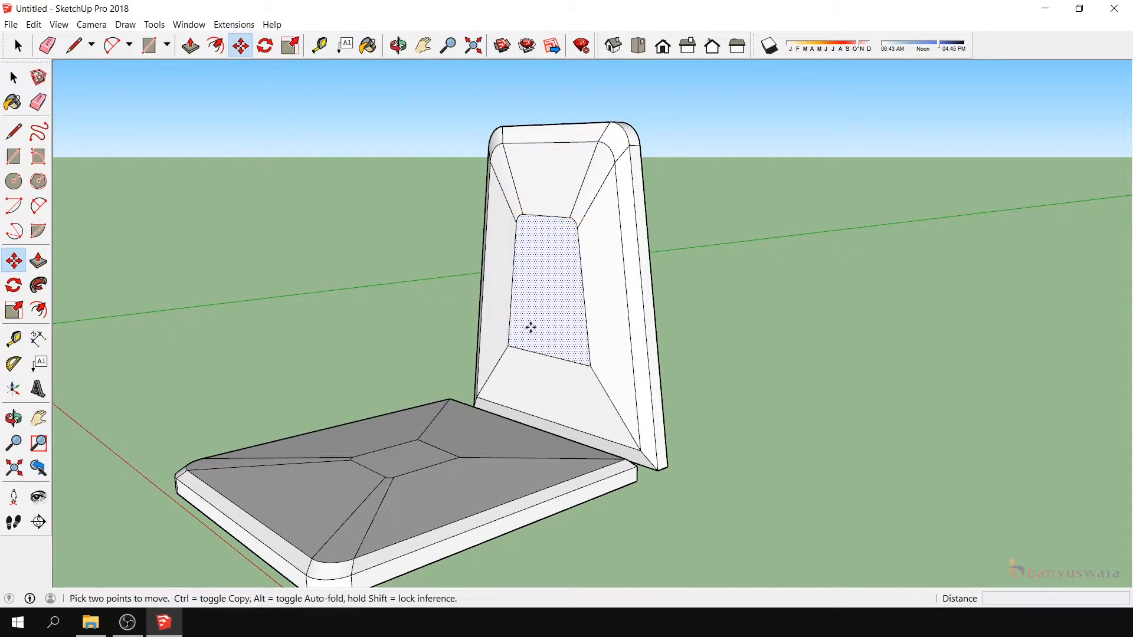
click(544, 358)
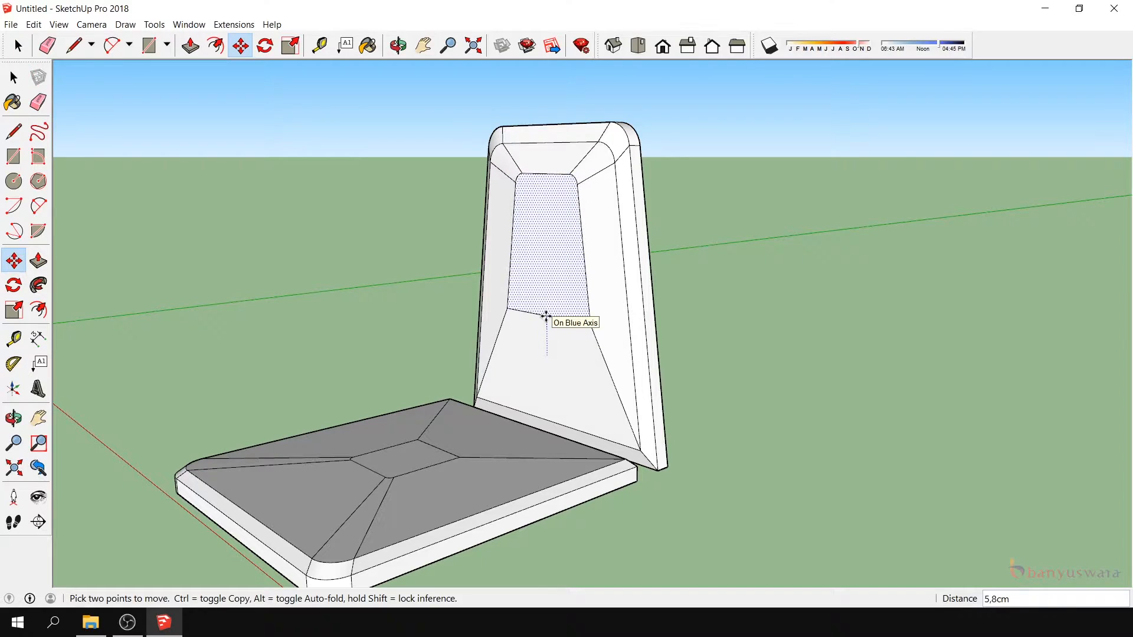
text(6)
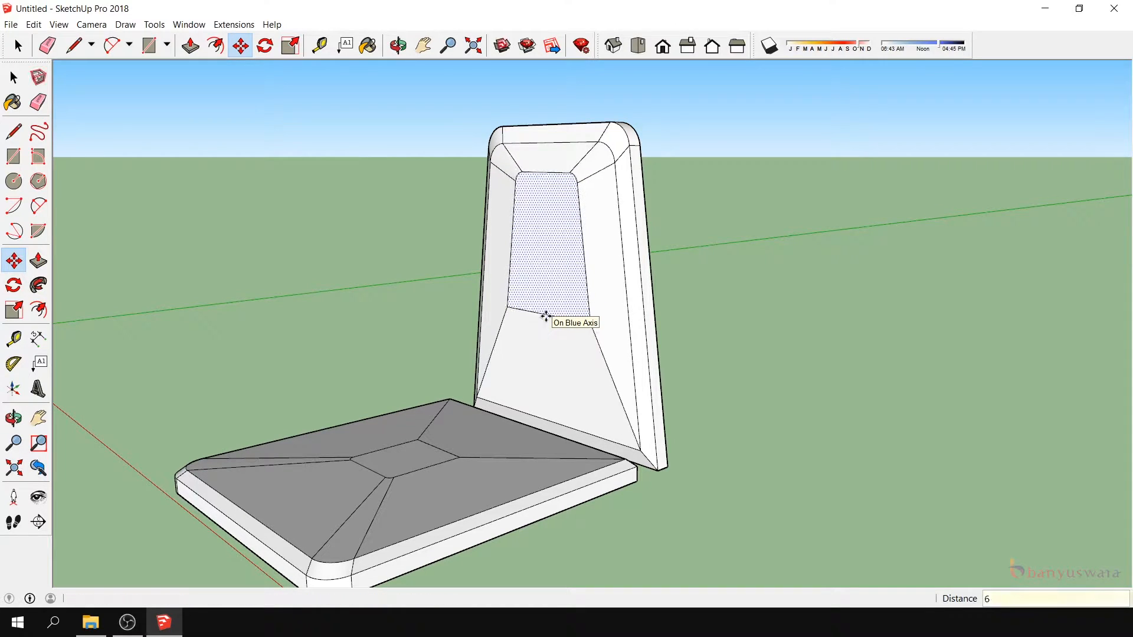
key(Return)
- Pull the back panel's rear face out 1 cm as a separate layer
click(14, 418)
drag(591, 410, 506, 356)
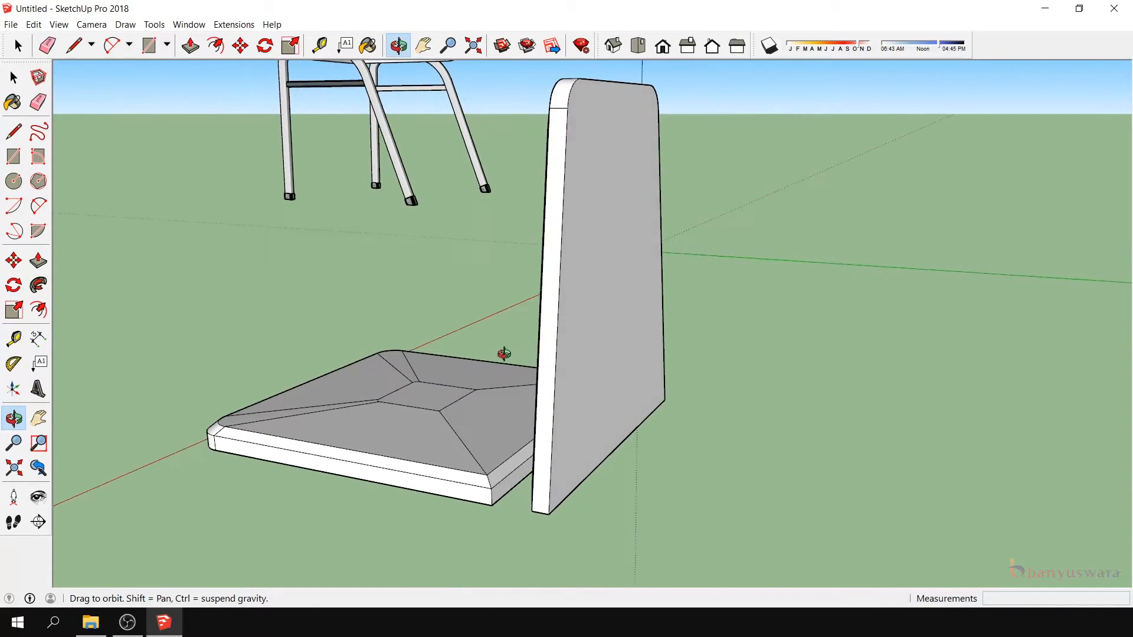
click(13, 77)
click(627, 287)
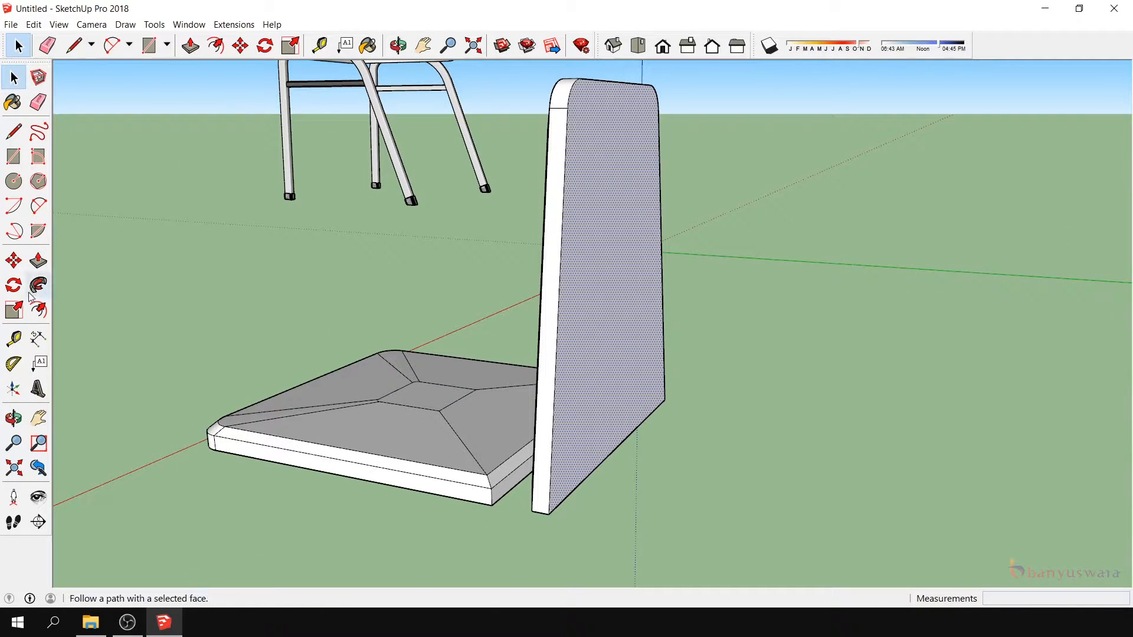
click(38, 262)
drag(599, 231, 606, 232)
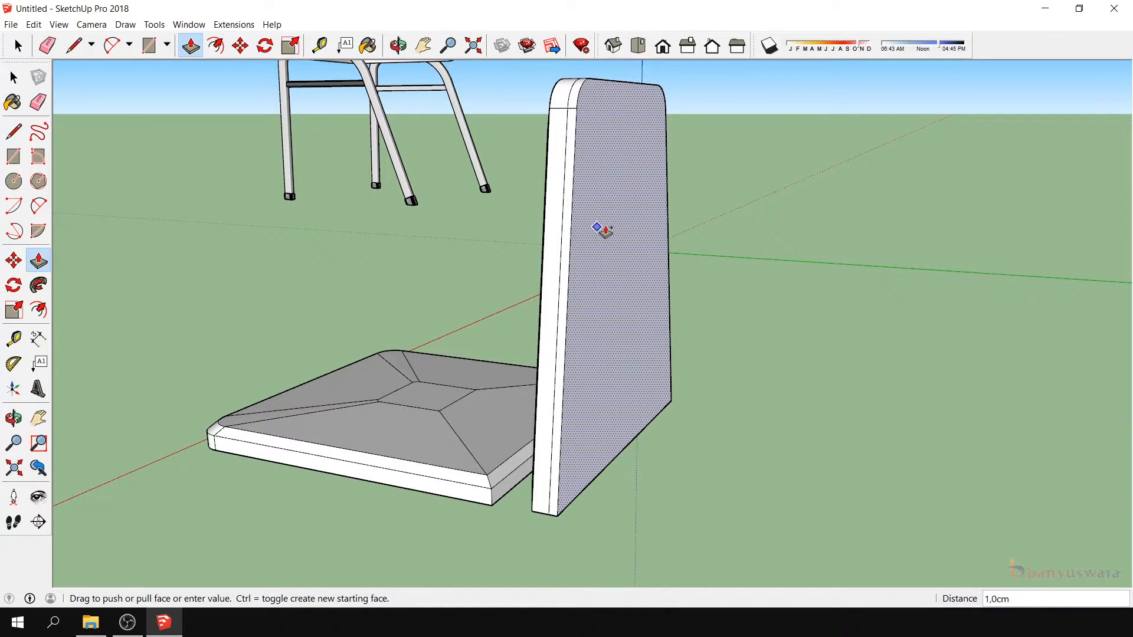
text(1)
key(Return)
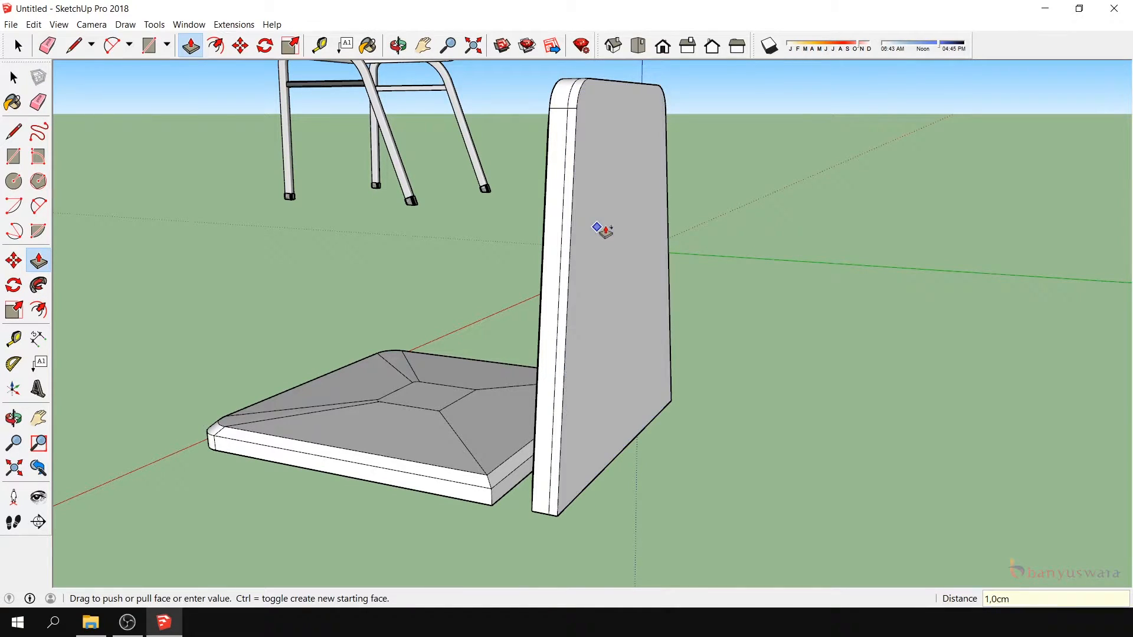
- Scale the back panel's rear face uniformly about its center to 0.90 to bevel its edges
click(13, 77)
click(606, 167)
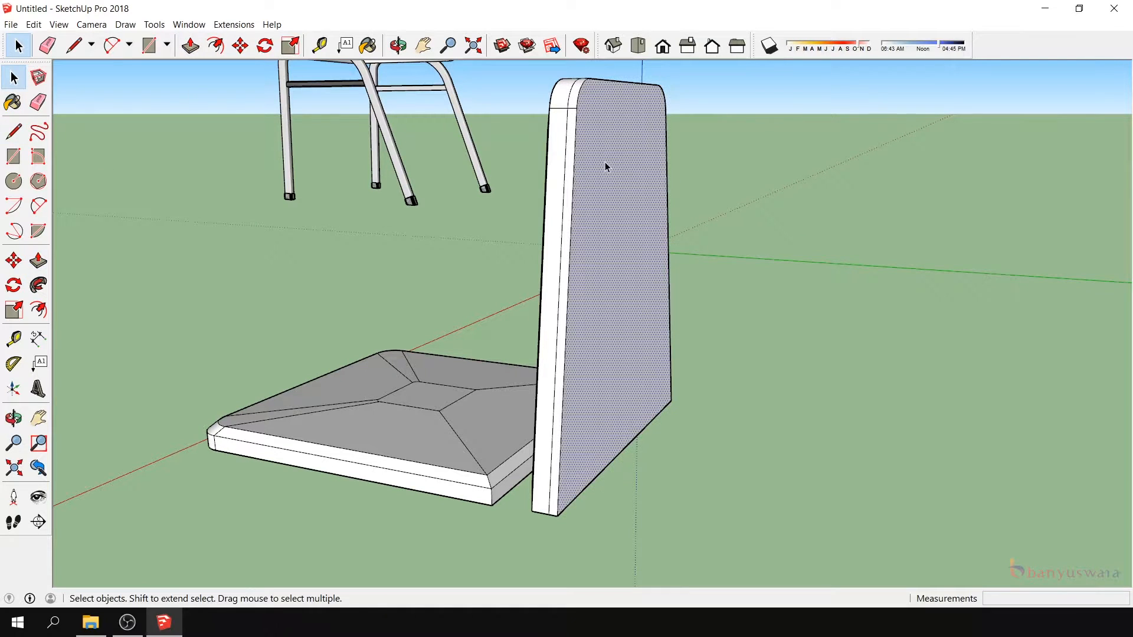
click(14, 309)
ctrl+drag(551, 74, 575, 94)
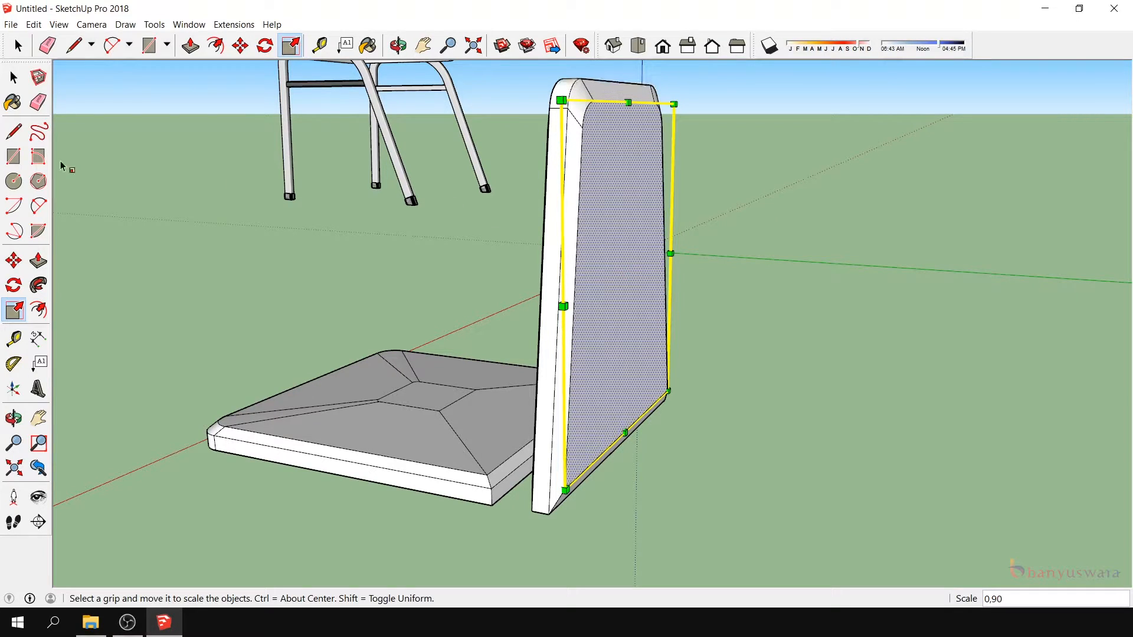
click(14, 77)
- Select the entire back panel and make it a group
scroll(689, 250, down, 5)
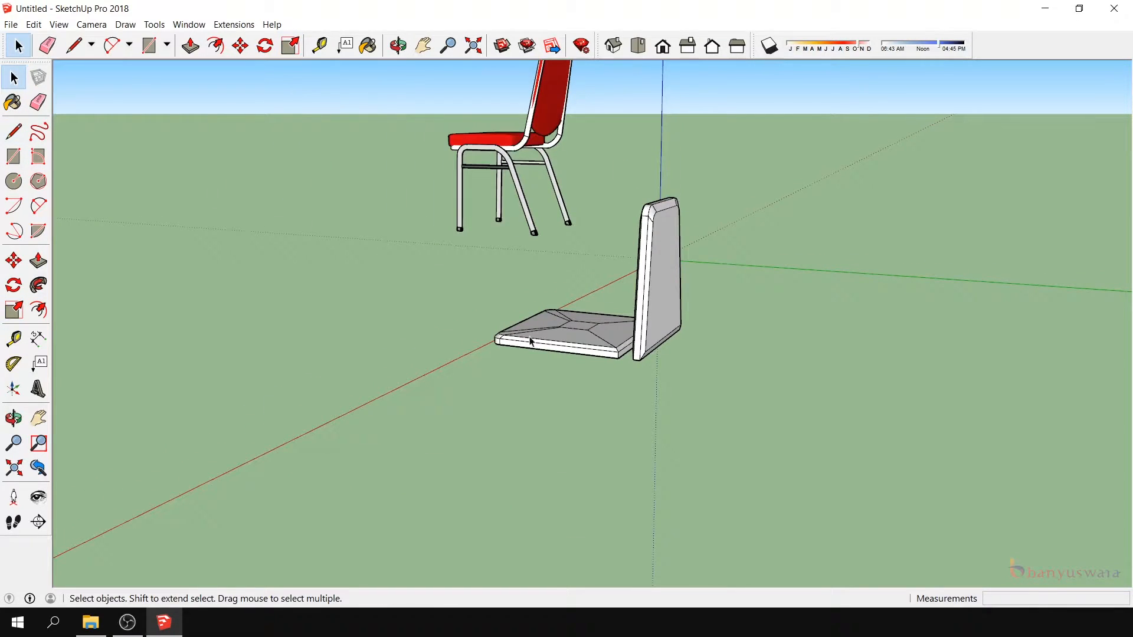
click(14, 418)
drag(635, 419, 674, 384)
key(space)
drag(522, 143, 699, 419)
right_click(609, 282)
click(653, 315)
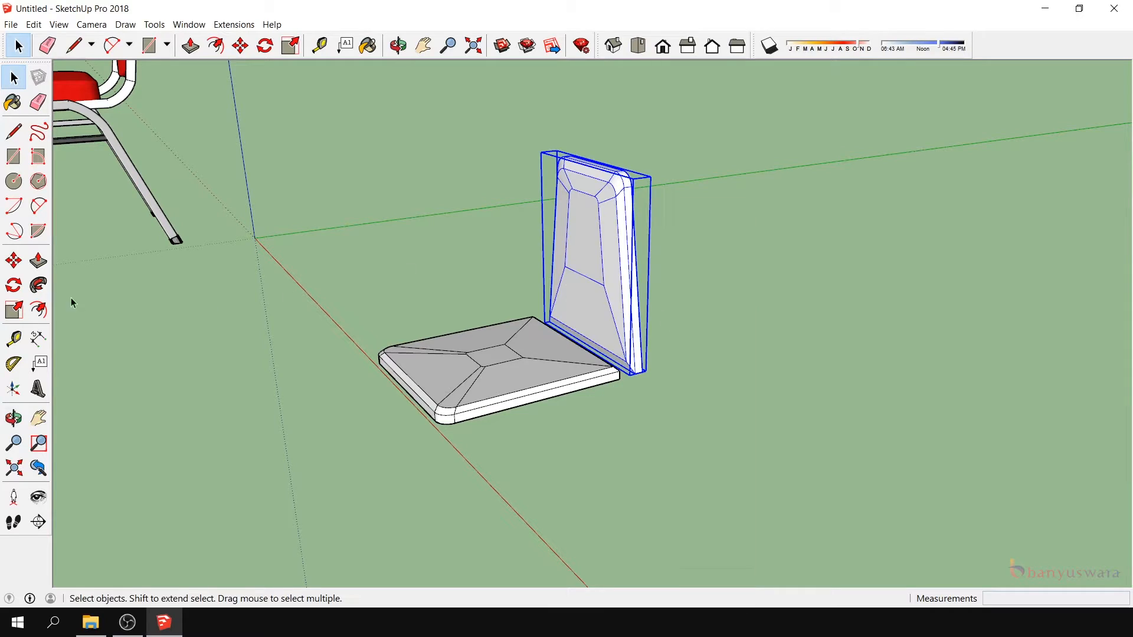
- Copy the back panel group about 50.5 cm away from the seat along the green axis
click(25, 263)
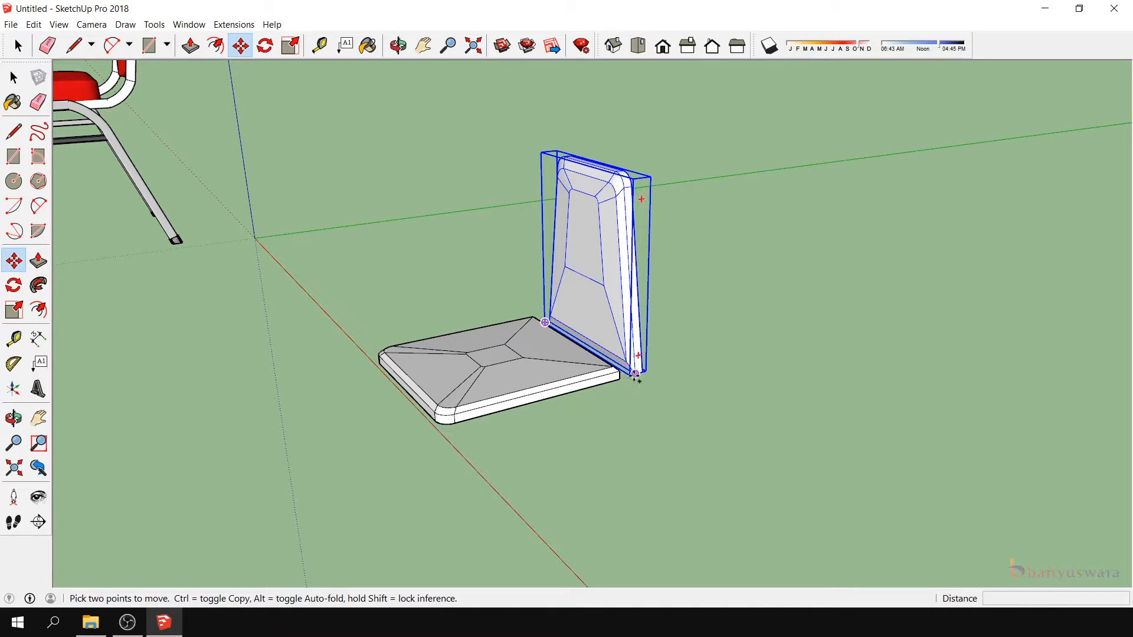
click(635, 374)
key(ctrl)
click(794, 331)
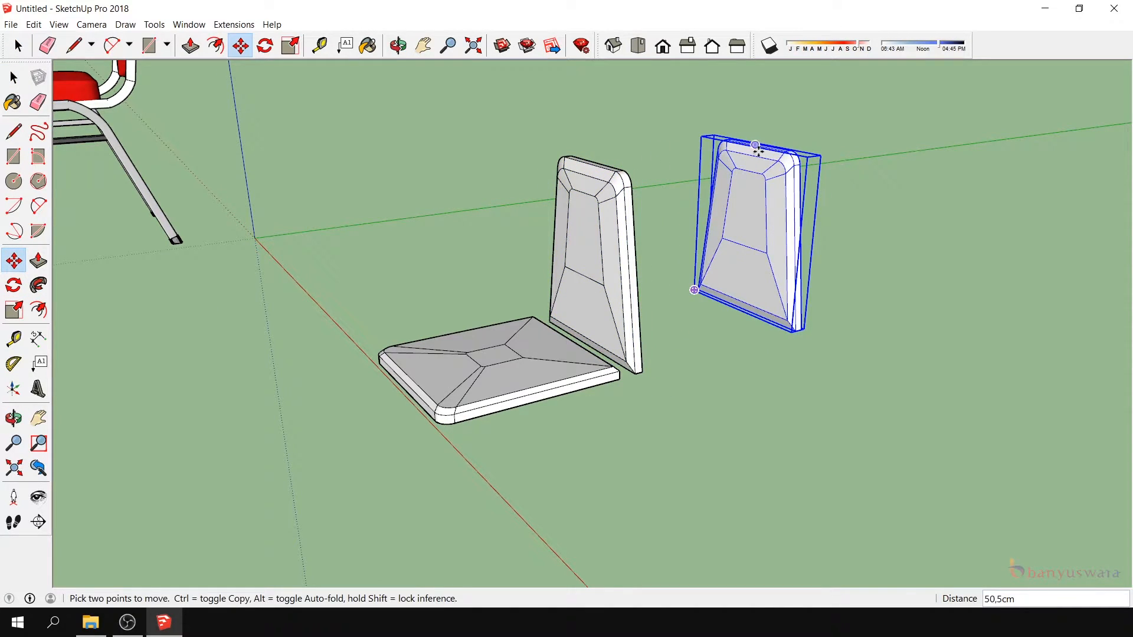
key(space)
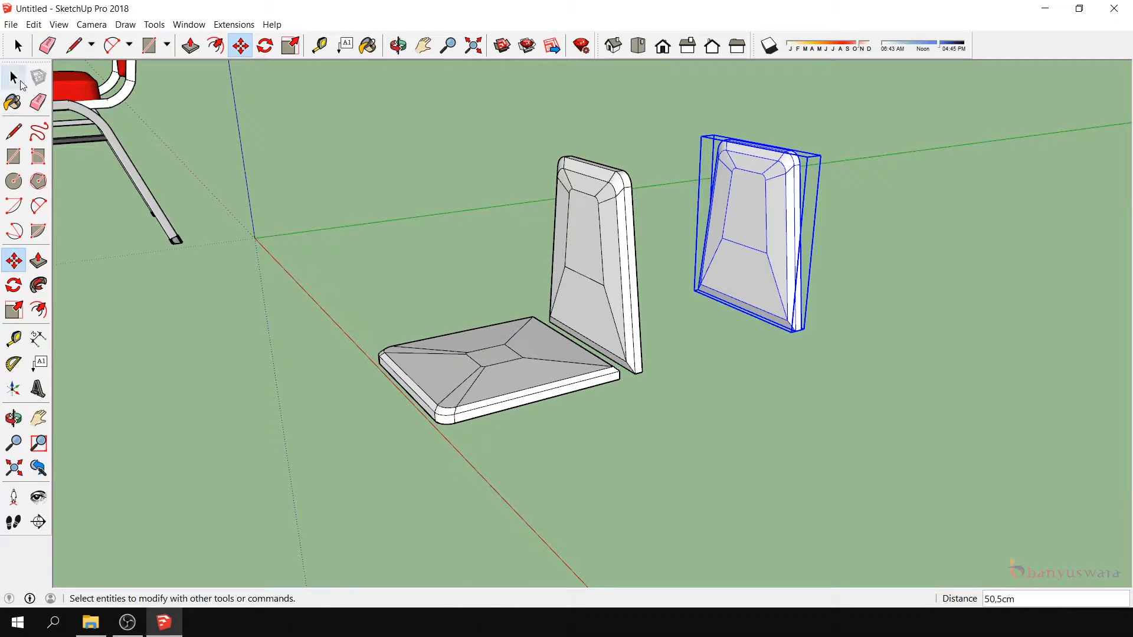
- Move the original back panel from its lower rear corner onto the seat's bottom rear corner
click(615, 279)
scroll(596, 313, down, 4)
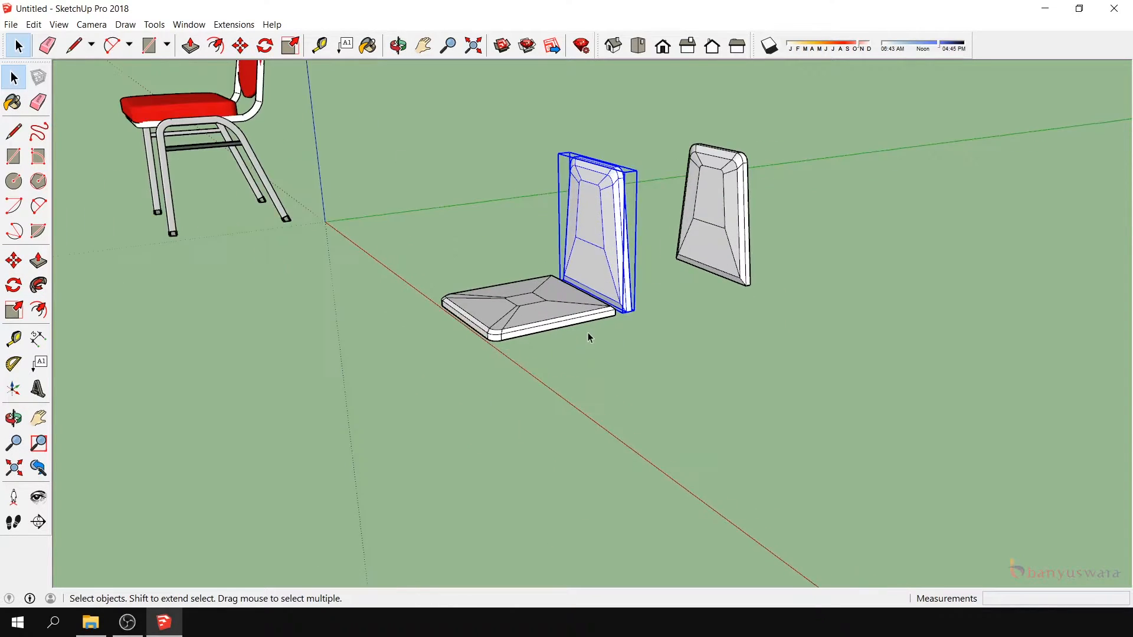
click(13, 261)
scroll(663, 329, up, 5)
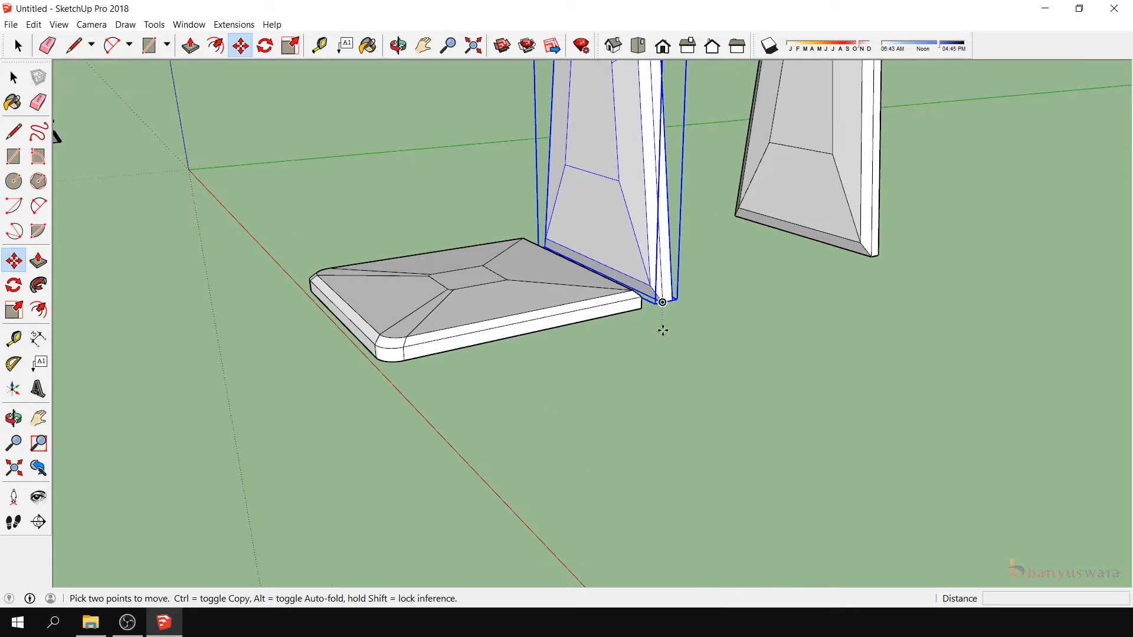
click(677, 283)
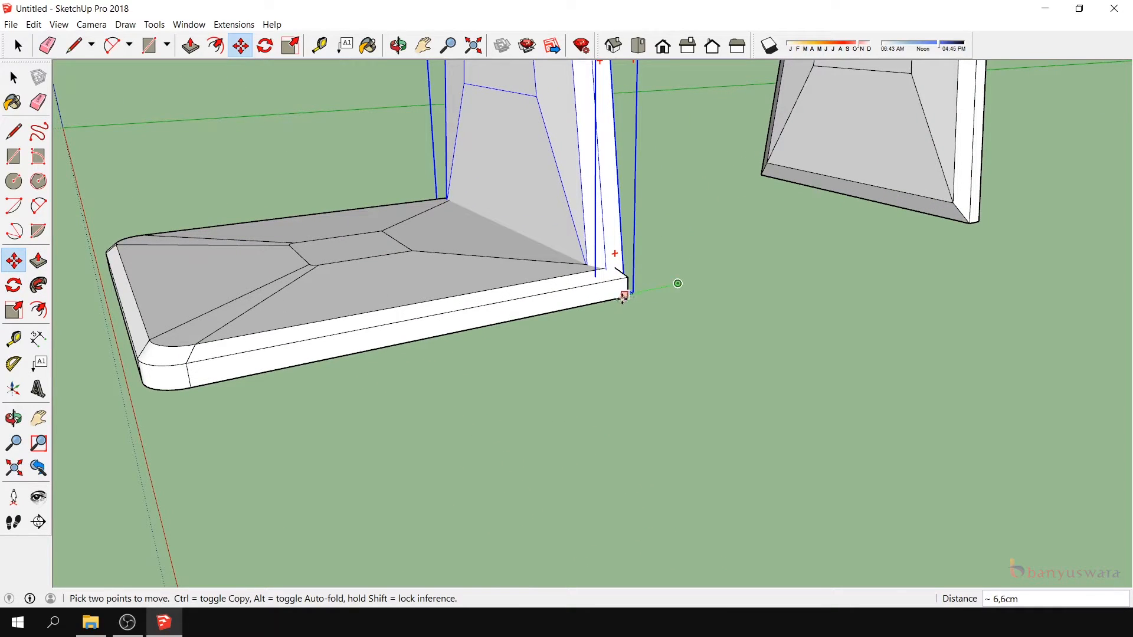
click(631, 289)
- Raise the back panel from its lower corner endpoint to the upper end of the seat's vertical corner edge
scroll(624, 251, down, 3)
scroll(621, 252, up, 2)
middle_drag(546, 398, 515, 274)
scroll(514, 274, up, 3)
click(8, 261)
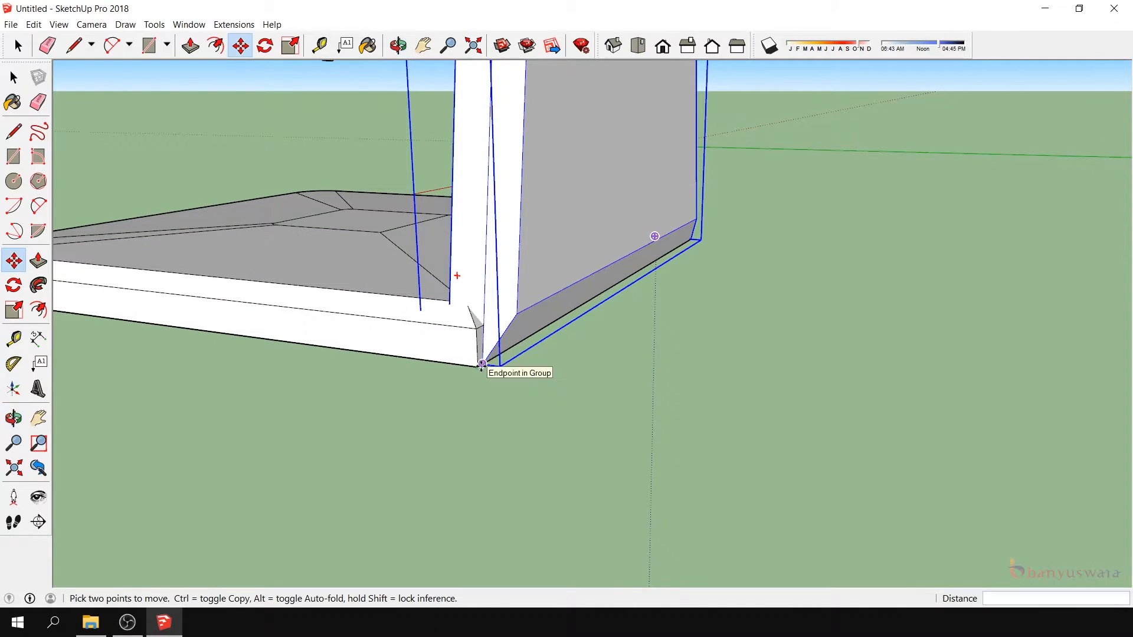
click(482, 367)
click(474, 330)
- Copy the seat cushion and place the duplicate clear of the original along the red axis
scroll(634, 240, down, 3)
middle_drag(483, 383, 633, 348)
drag(666, 244, 665, 303)
drag(577, 378, 644, 423)
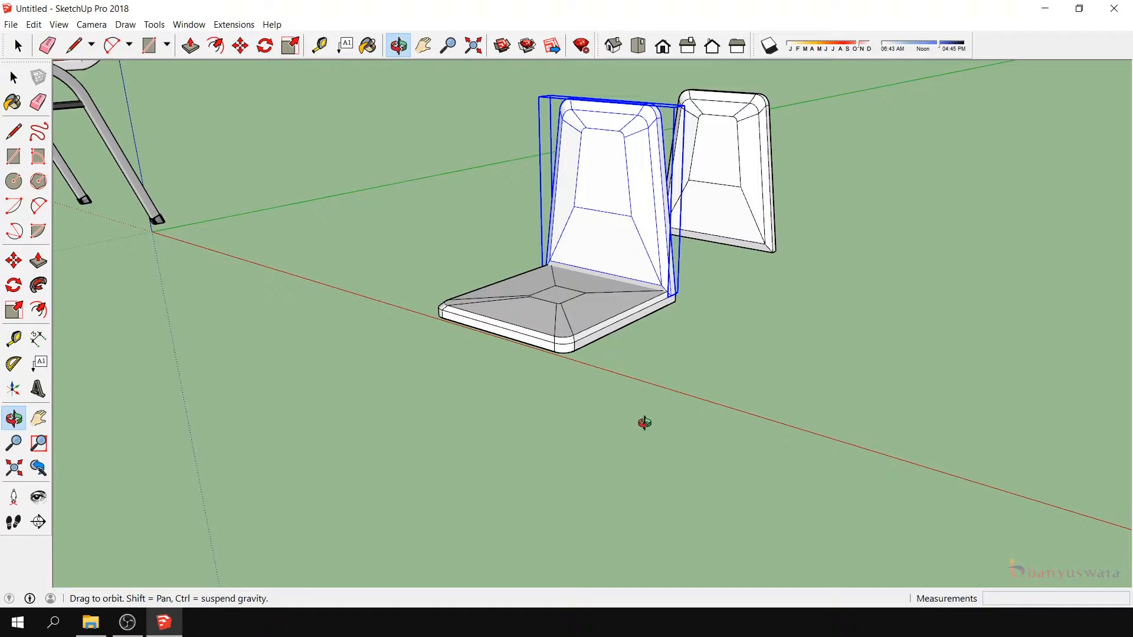
mouse_move(417, 323)
mouse_down()
mouse_move(485, 314)
mouse_move(230, 257)
mouse_up()
click(13, 77)
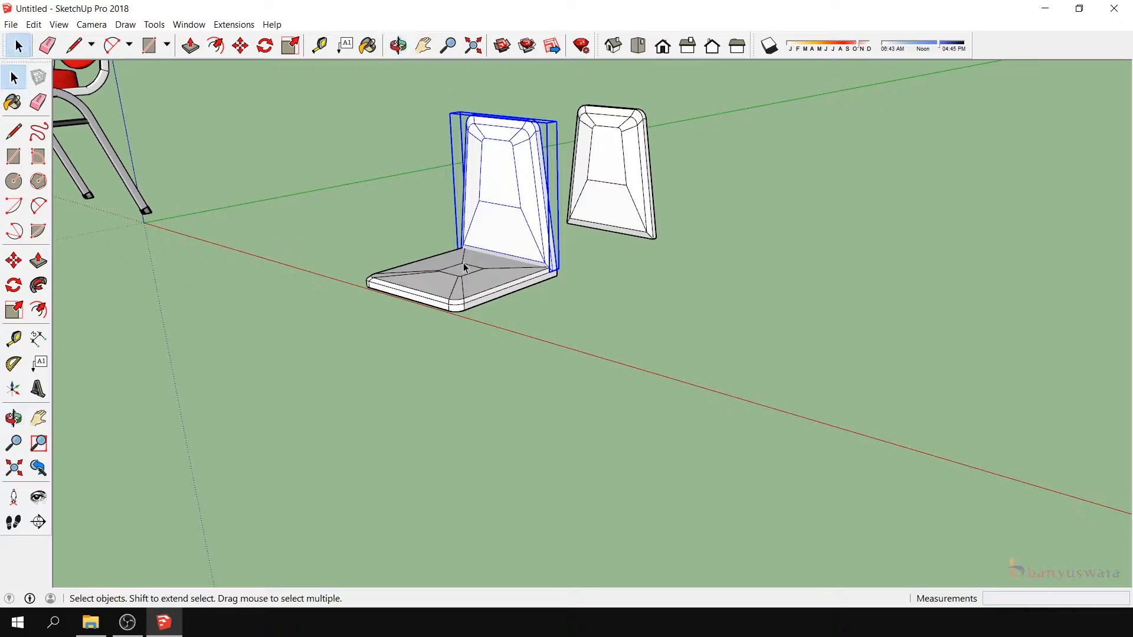
click(463, 296)
click(14, 264)
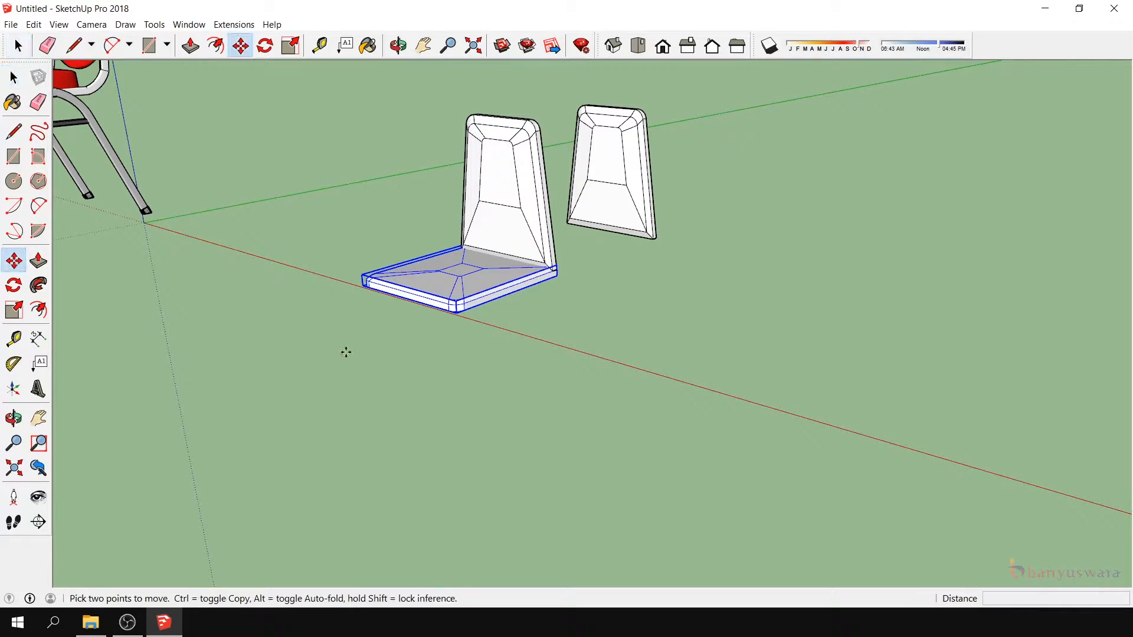
click(364, 286)
key(ctrl)
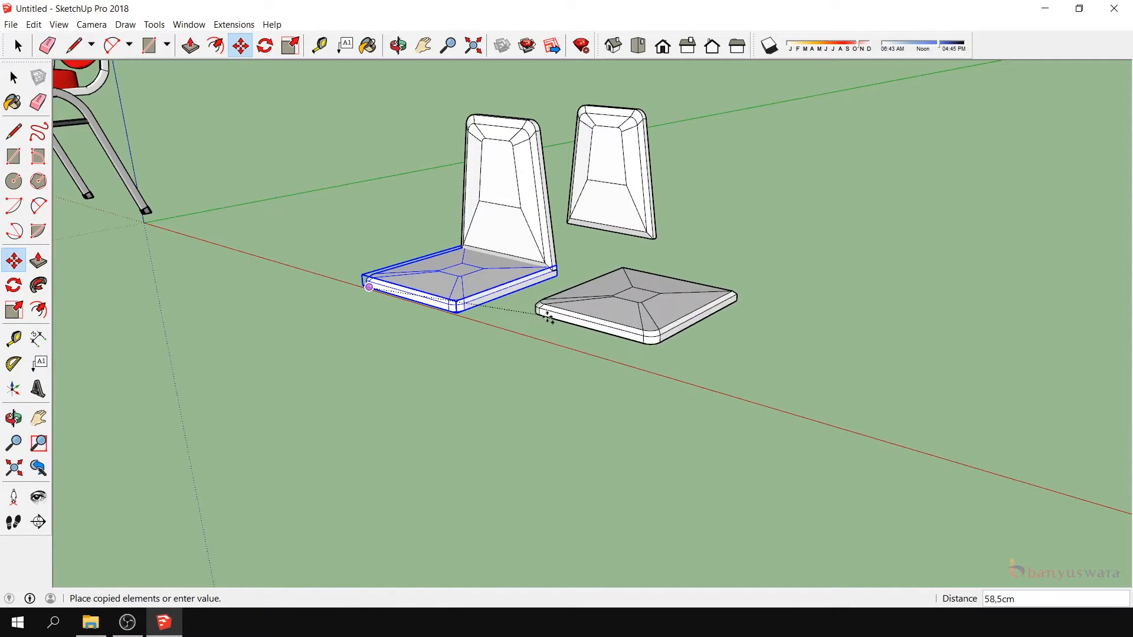
click(612, 358)
scroll(674, 342, down, 3)
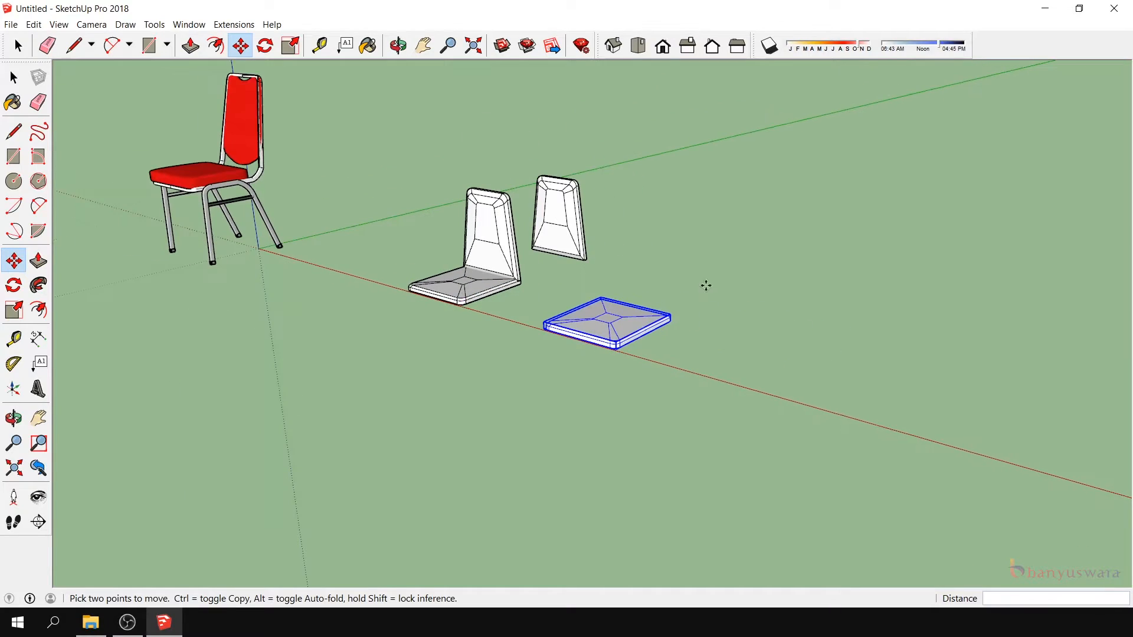
- Show the Artisan, ClothWorks and Mirror extension toolsets in the workspace
click(14, 77)
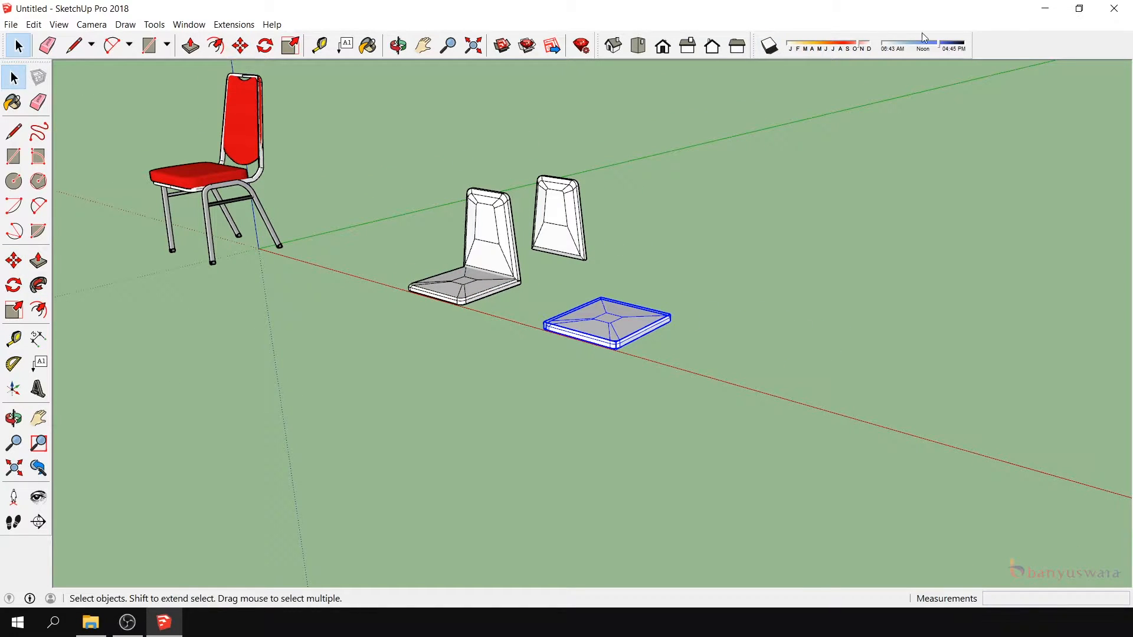
right_click(1019, 46)
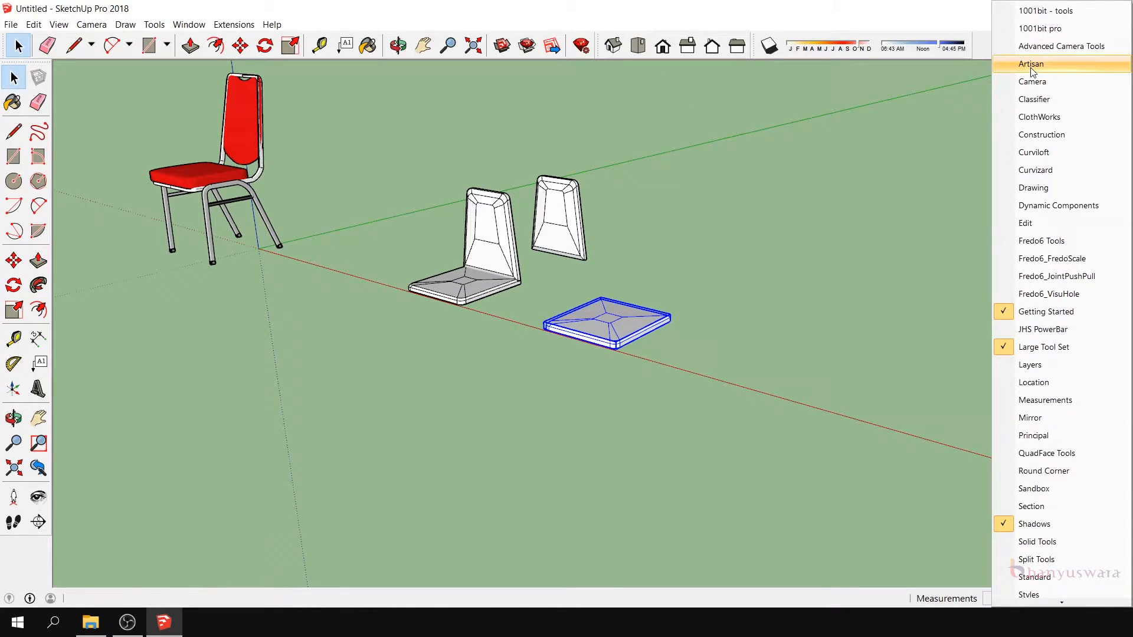
click(1031, 64)
right_click(1007, 57)
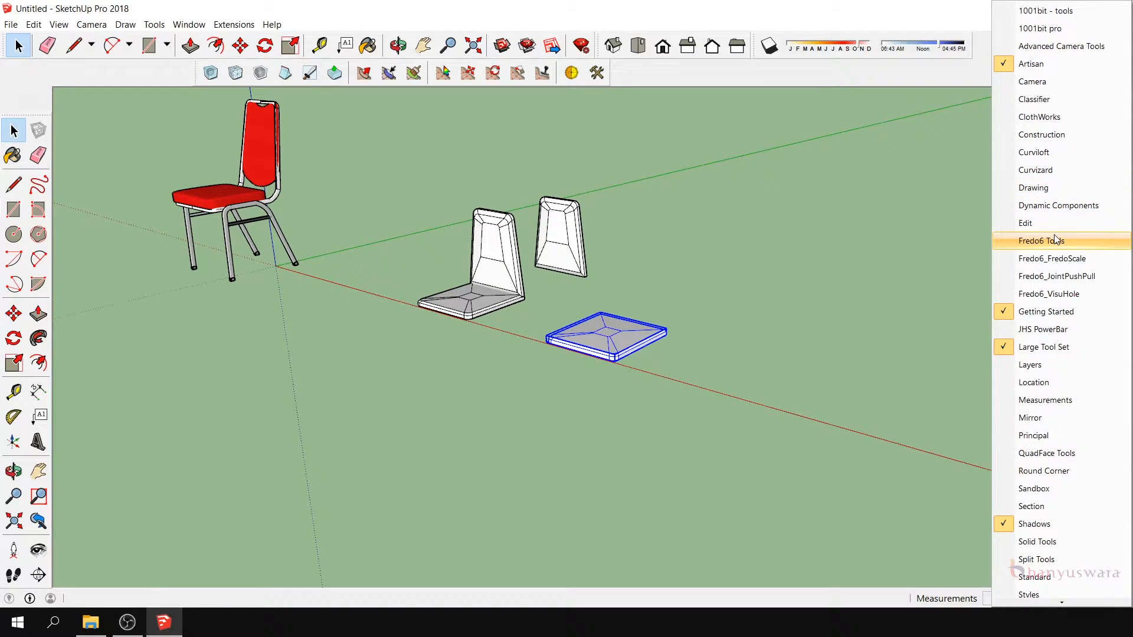
click(1039, 117)
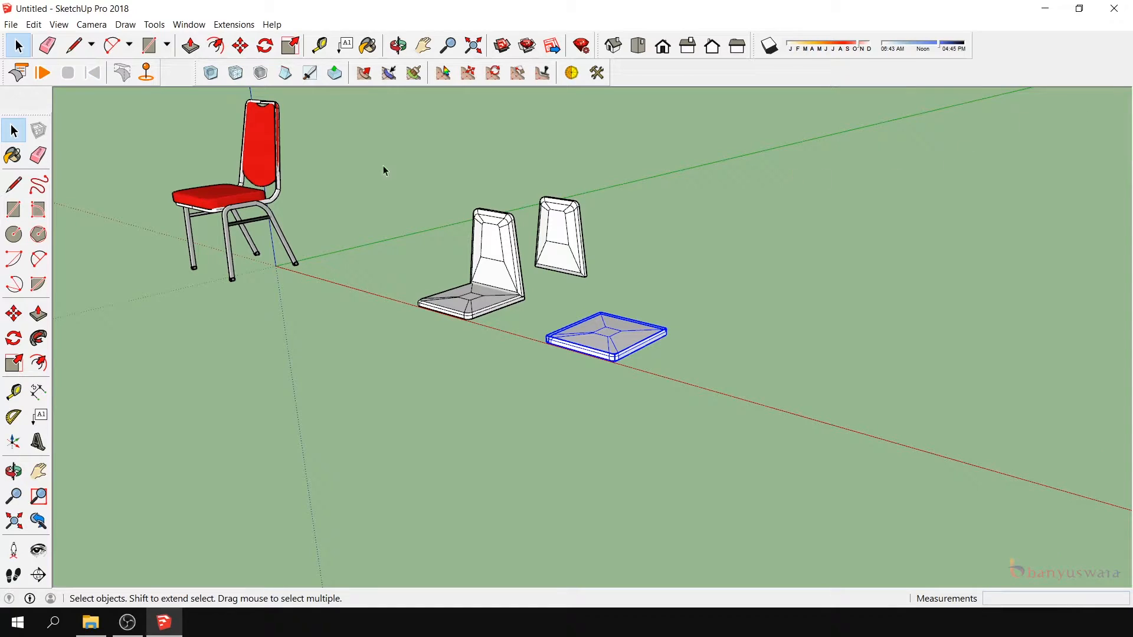
right_click(944, 72)
scroll(1019, 318, down, 3)
scroll(1018, 318, down, 9)
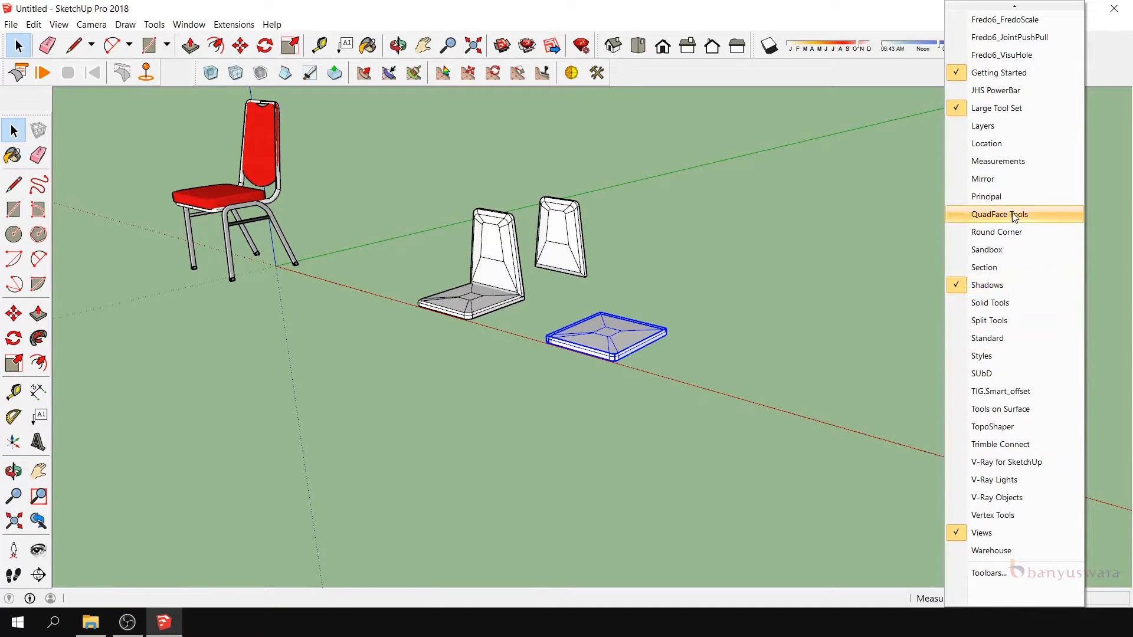
click(1008, 179)
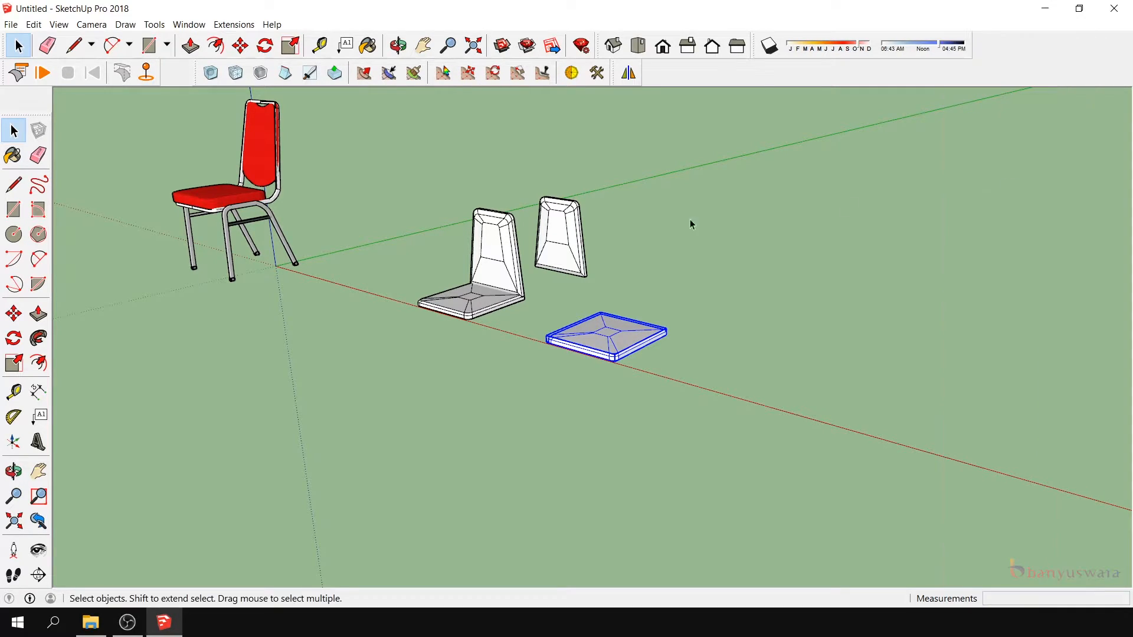
right_click(626, 341)
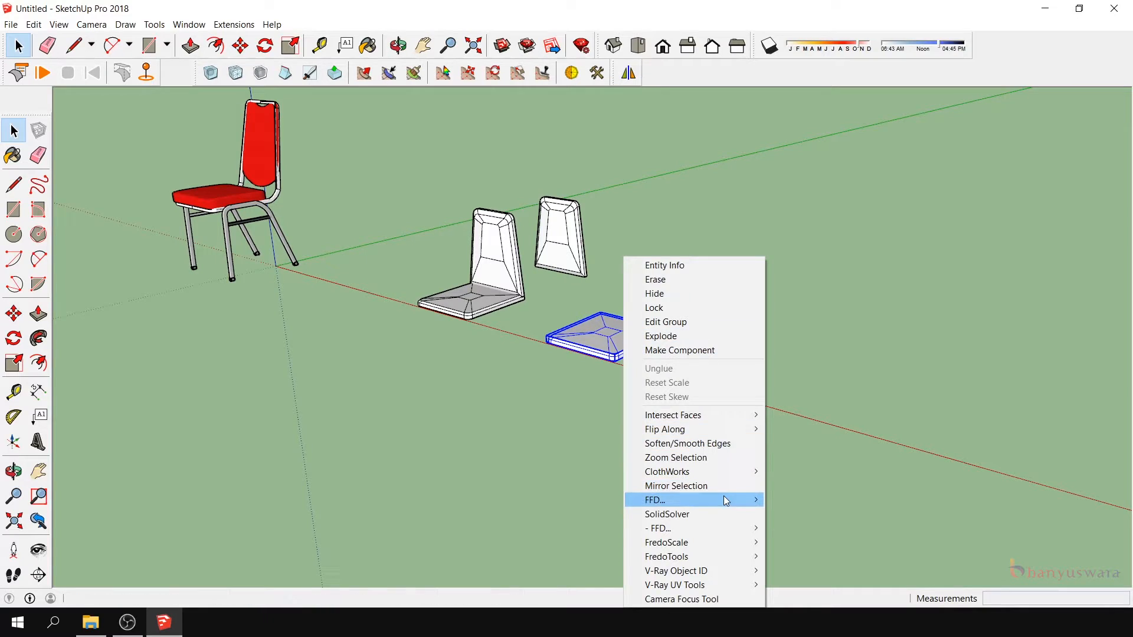
mouse_move(726, 501)
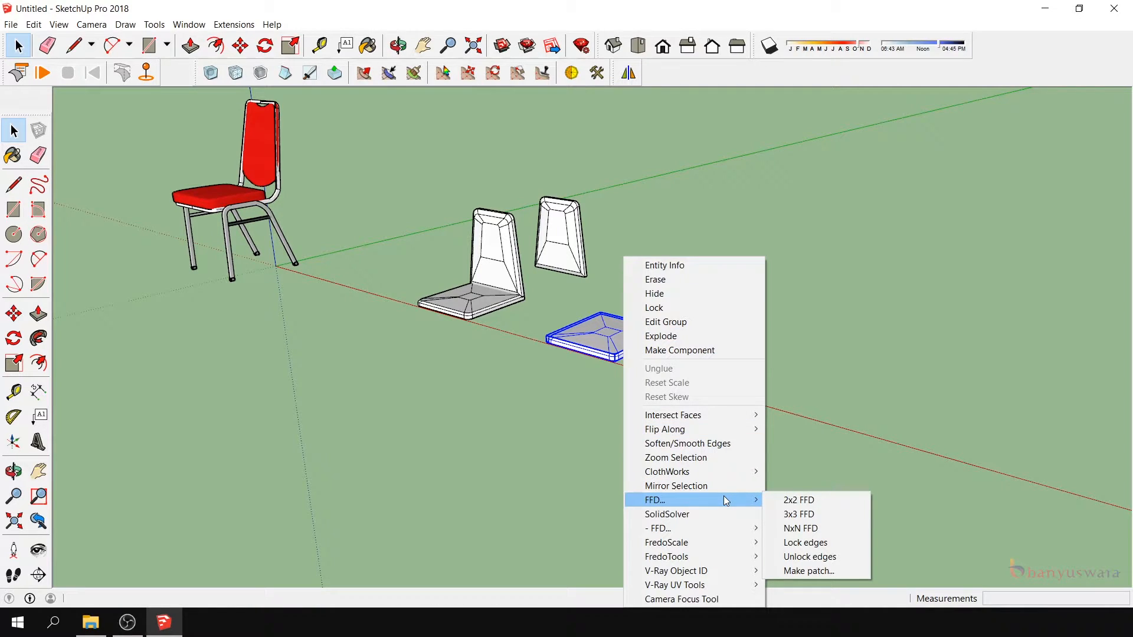
- Tidy the docked toolsets by moving Artisan, Mirror and the Large Tool Set tight against their neighbours
click(195, 73)
drag(195, 73, 163, 72)
drag(611, 68, 580, 65)
drag(53, 116, 53, 89)
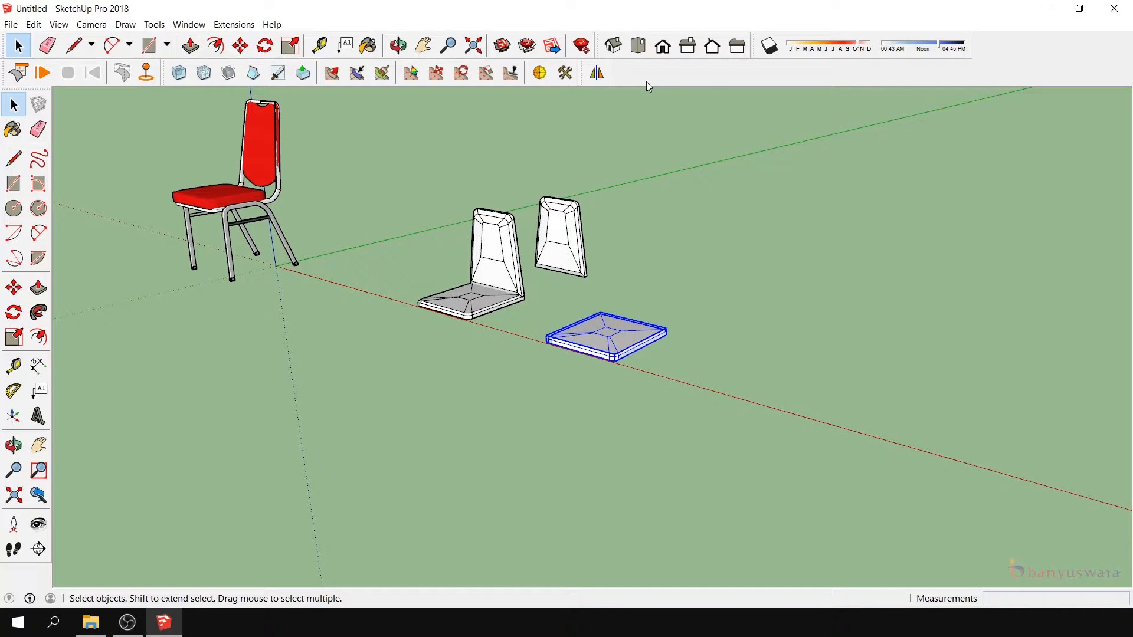
- Flip the duplicate seat cushion upside down by rotating it 180° about the green axis at its lower front edge's midpoint
click(13, 446)
drag(708, 397, 713, 308)
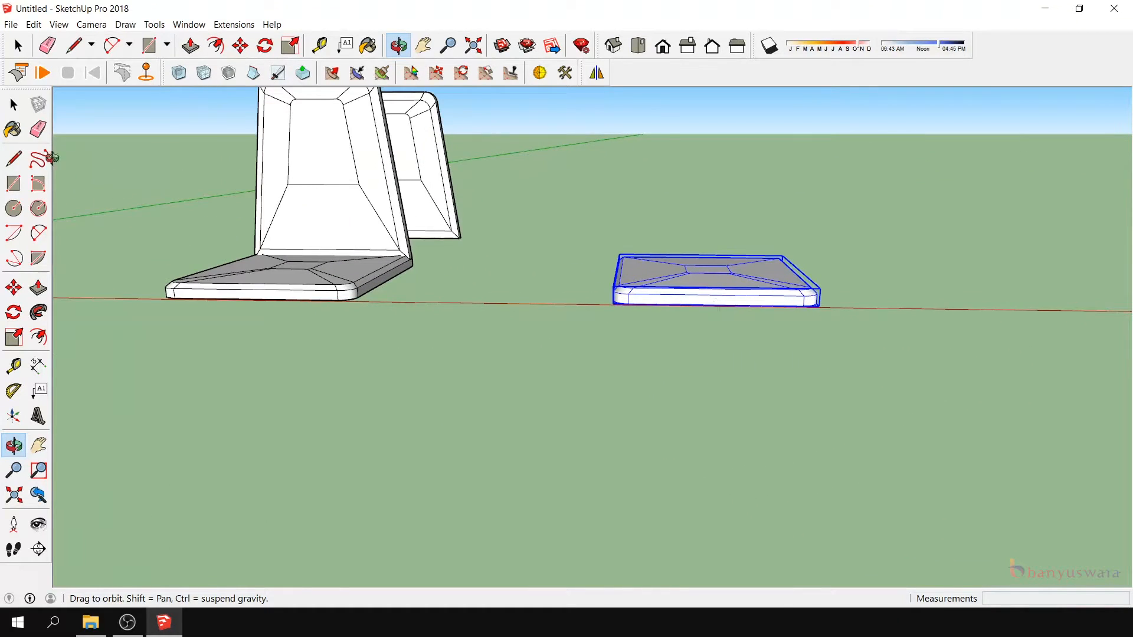
click(13, 105)
click(24, 316)
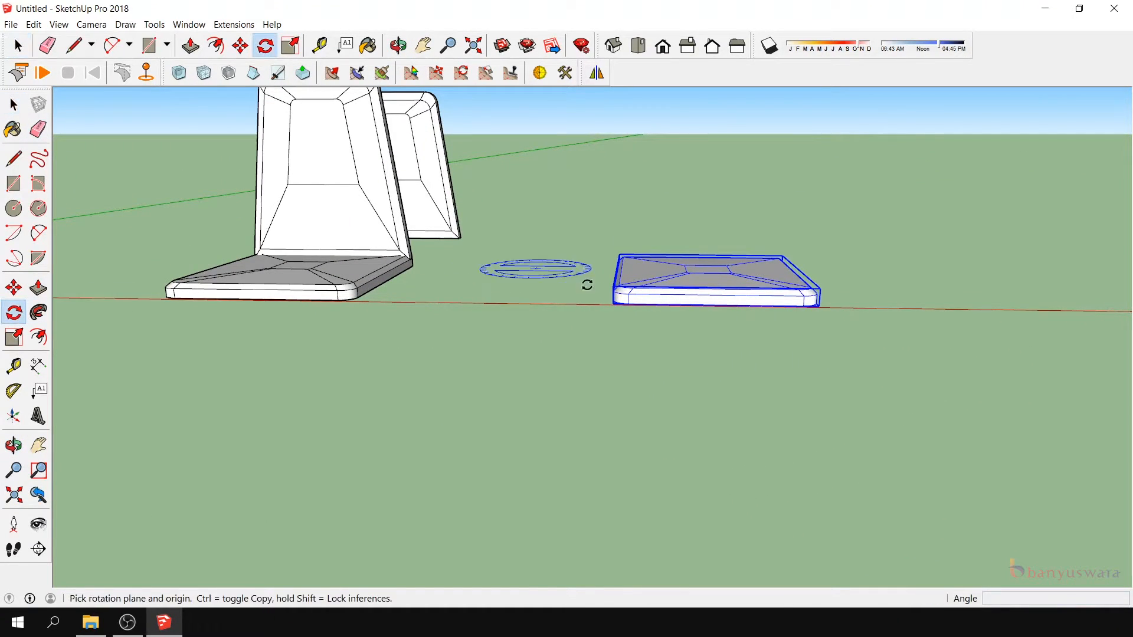
click(715, 304)
click(813, 306)
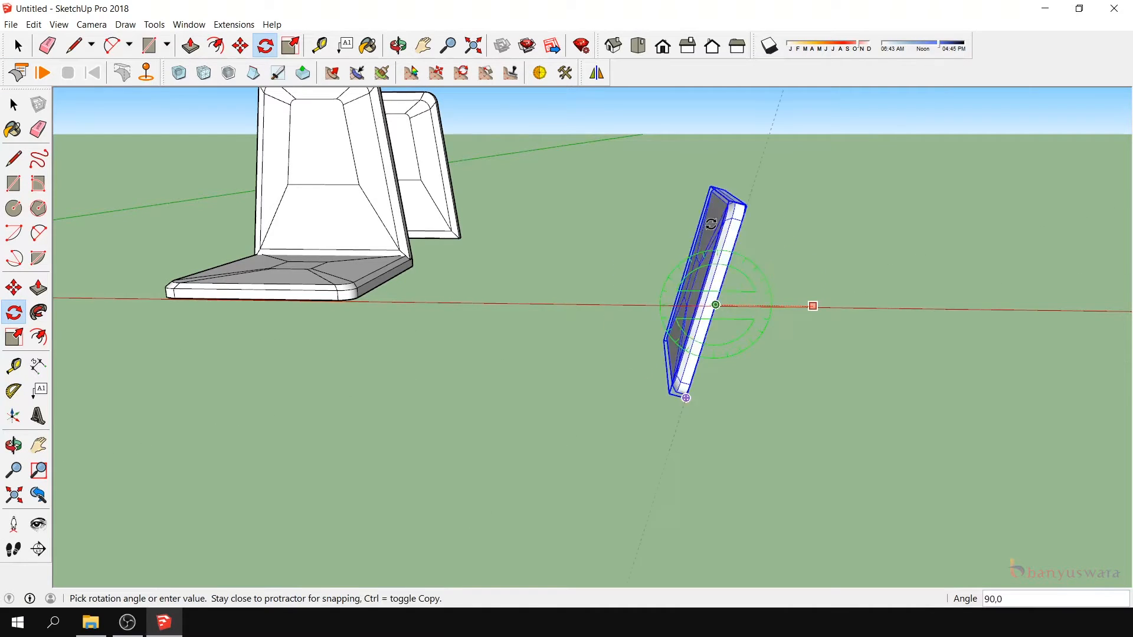
click(591, 300)
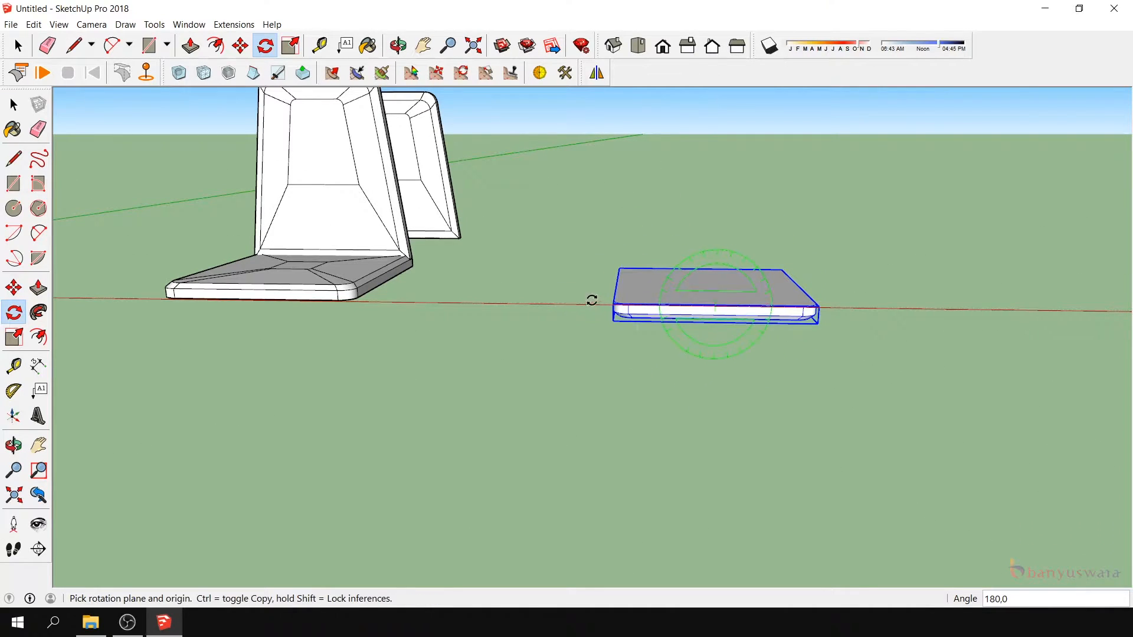
- Copy the flat underside face from inside the flipped cushion group, leaving the group closed
click(13, 444)
drag(194, 449, 553, 362)
scroll(553, 361, up, 2)
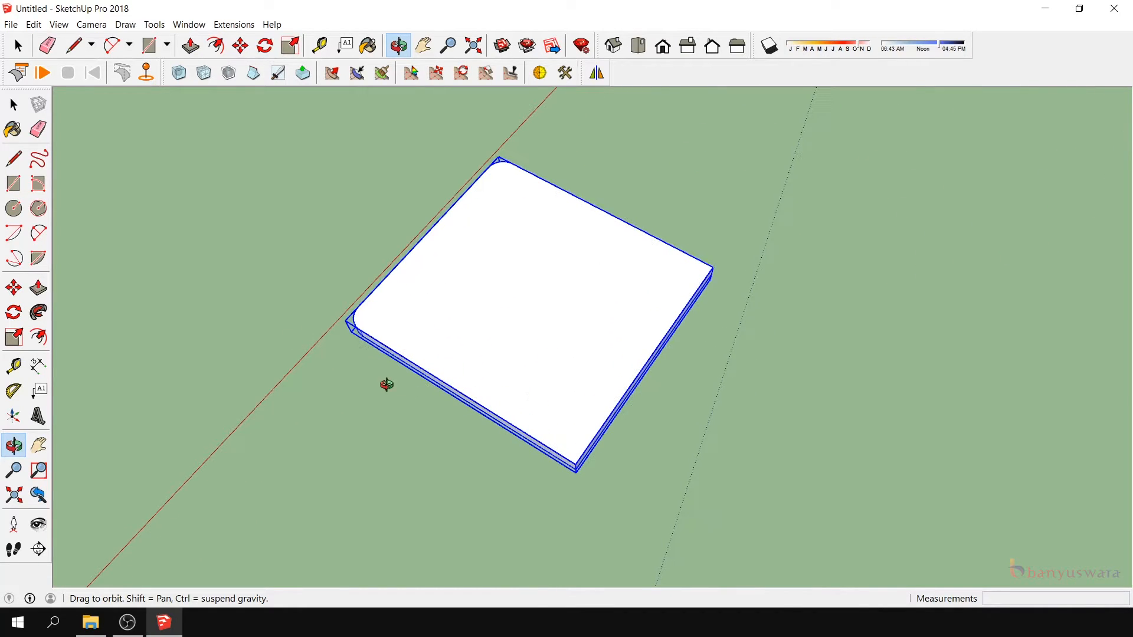
click(13, 105)
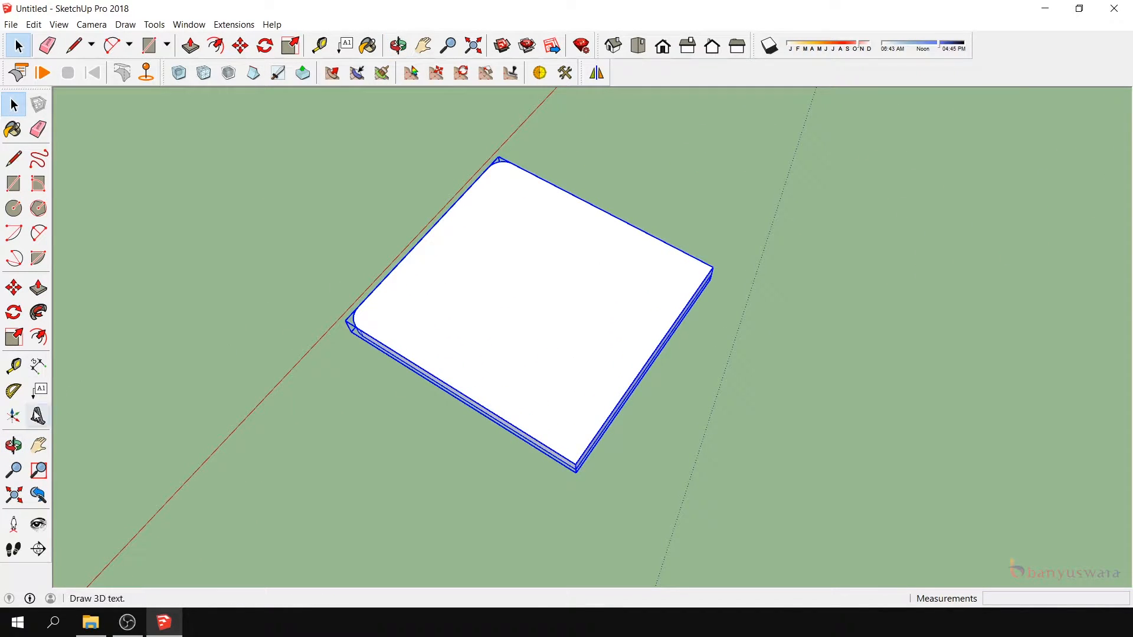
click(13, 445)
drag(590, 448, 460, 264)
click(15, 106)
double_click(468, 318)
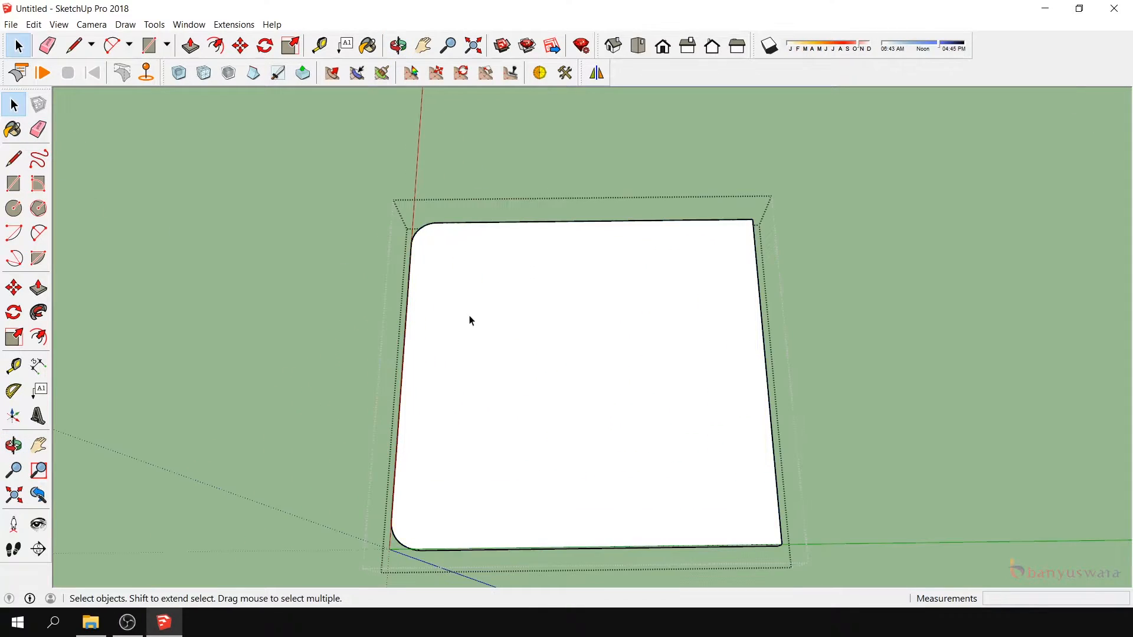
click(499, 283)
scroll(503, 285, down, 3)
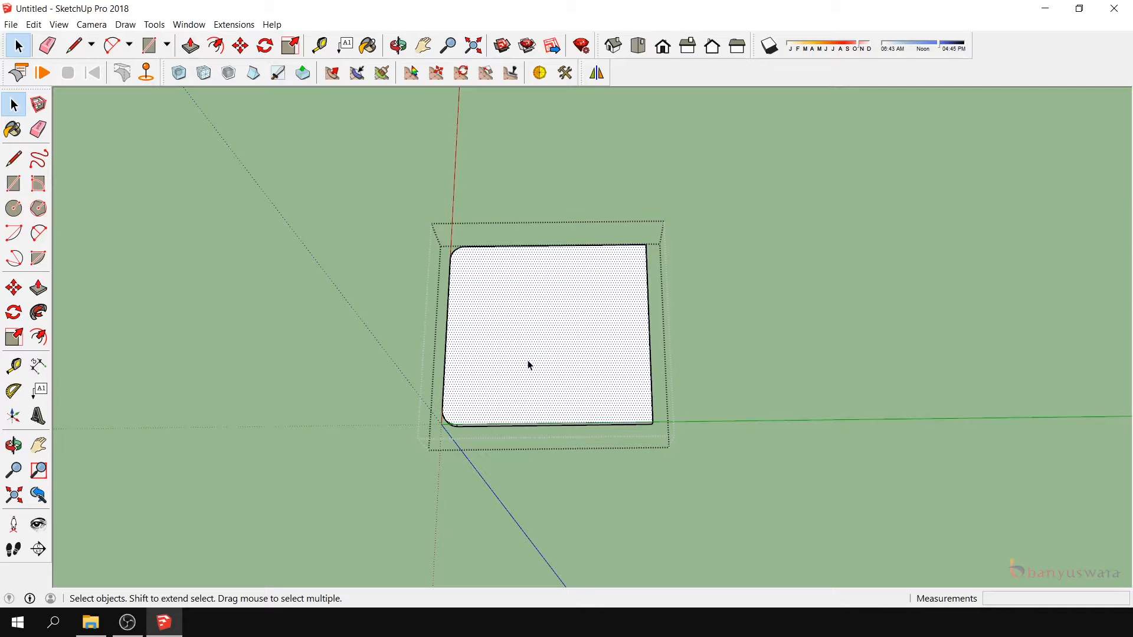
click(237, 172)
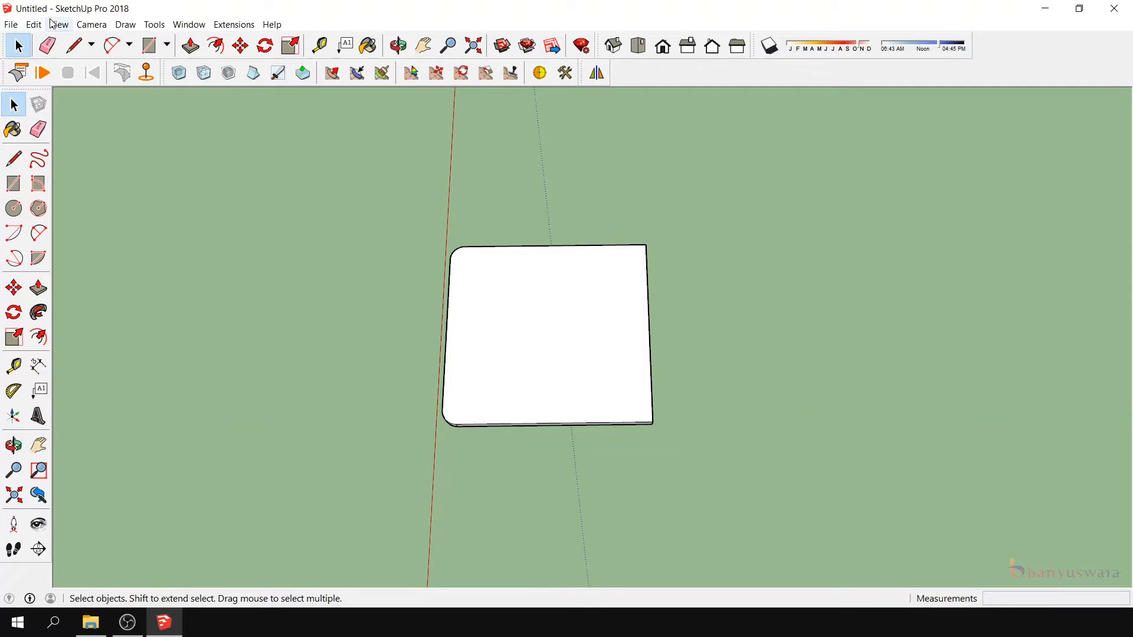
- Paste the copied underside face in place outside the cushion group
click(33, 25)
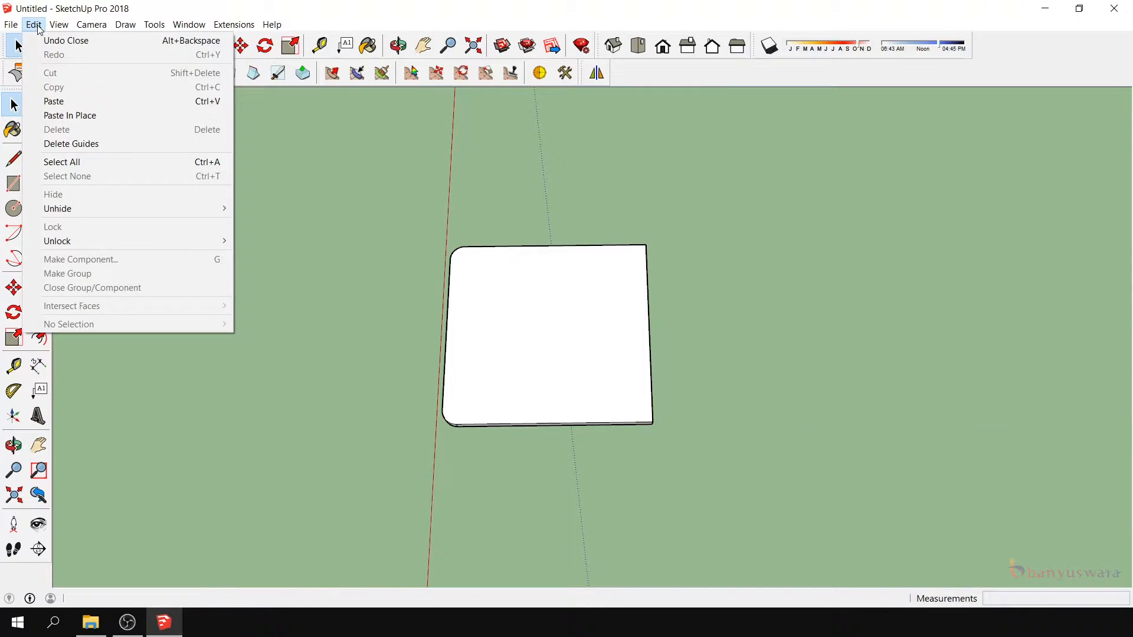
click(76, 115)
scroll(584, 391, up, 2)
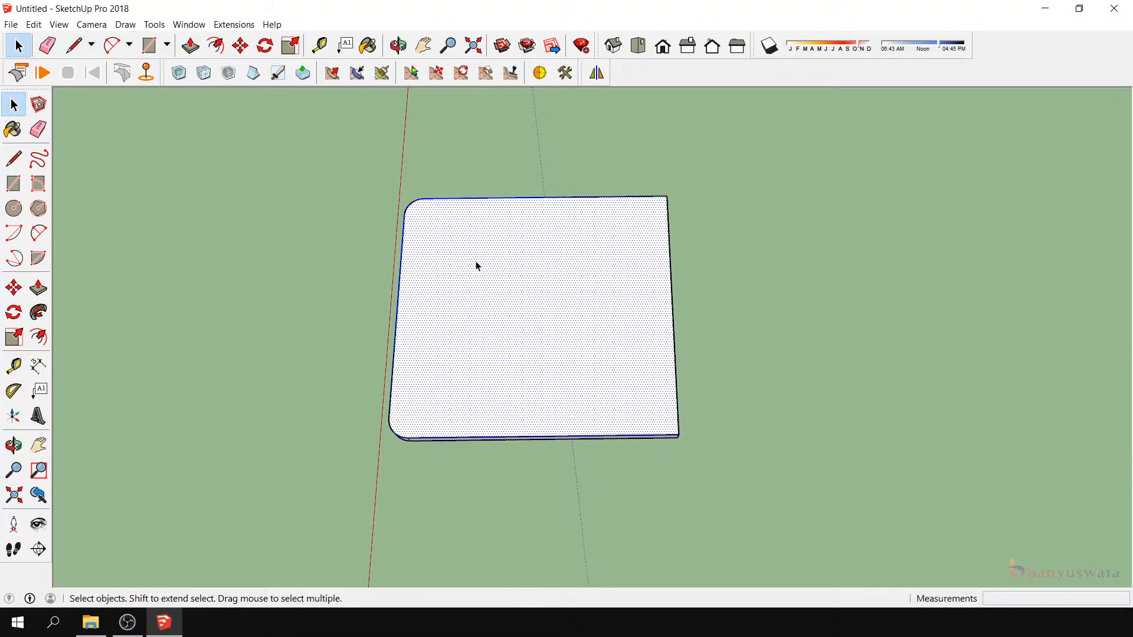
click(416, 180)
scroll(671, 210, up, 2)
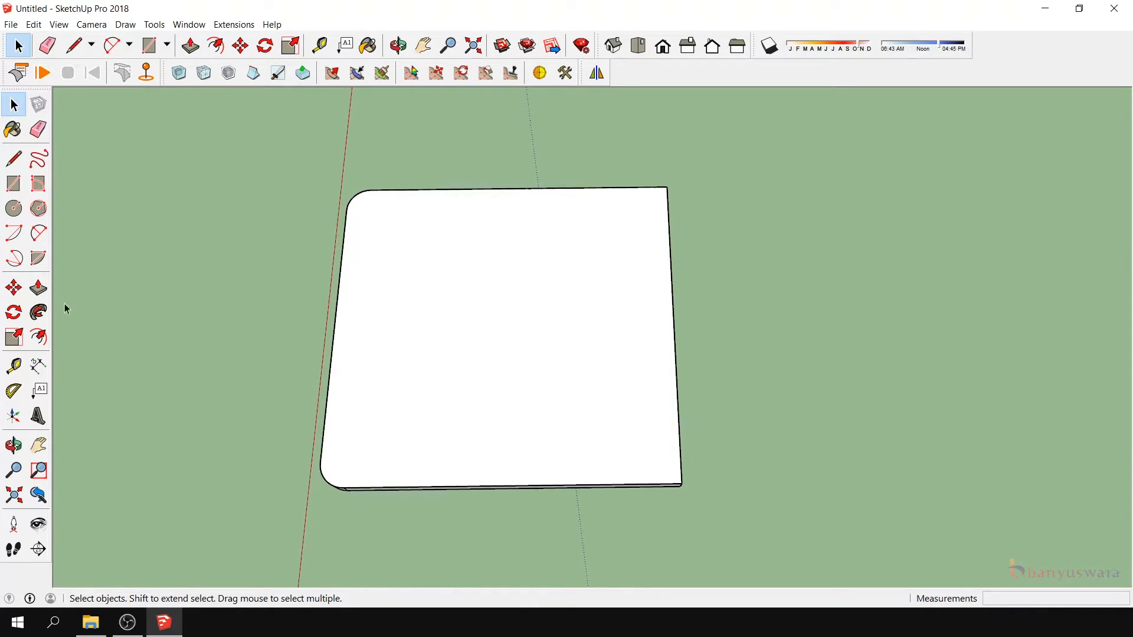
- Divide the pasted face in half with a 43 cm line along the green axis between its opposite edges' midpoints
click(13, 158)
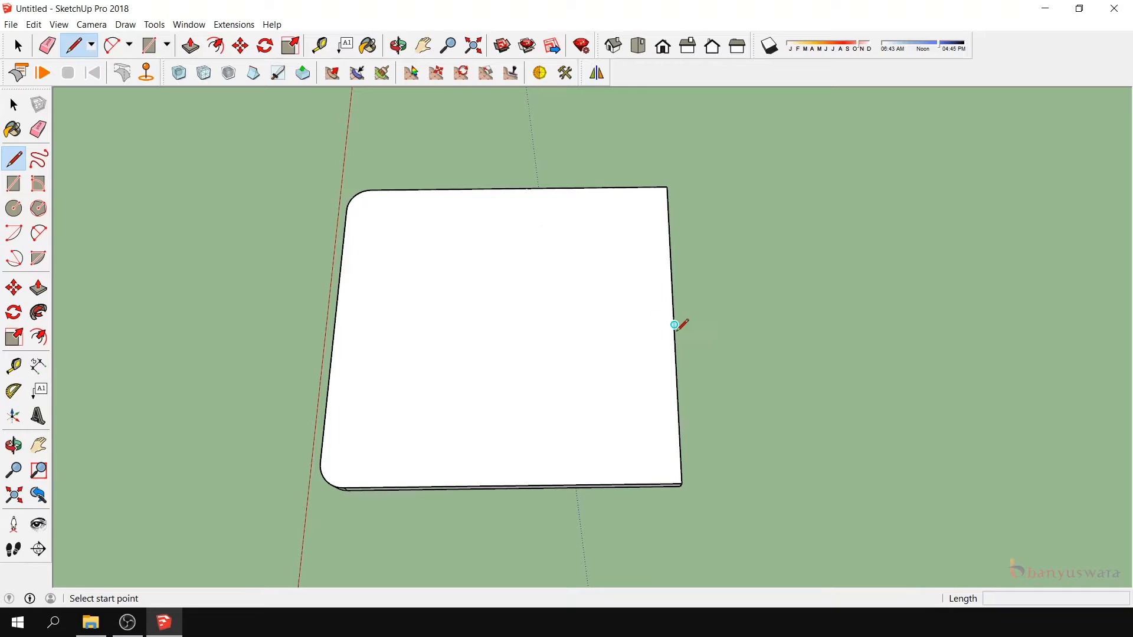
click(675, 324)
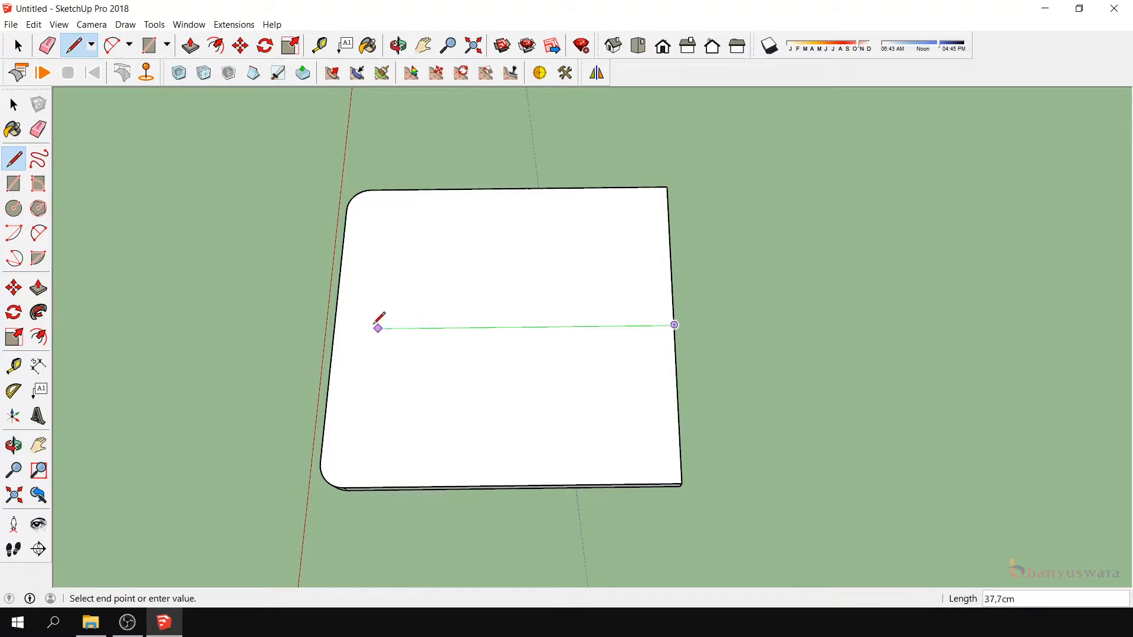
click(334, 328)
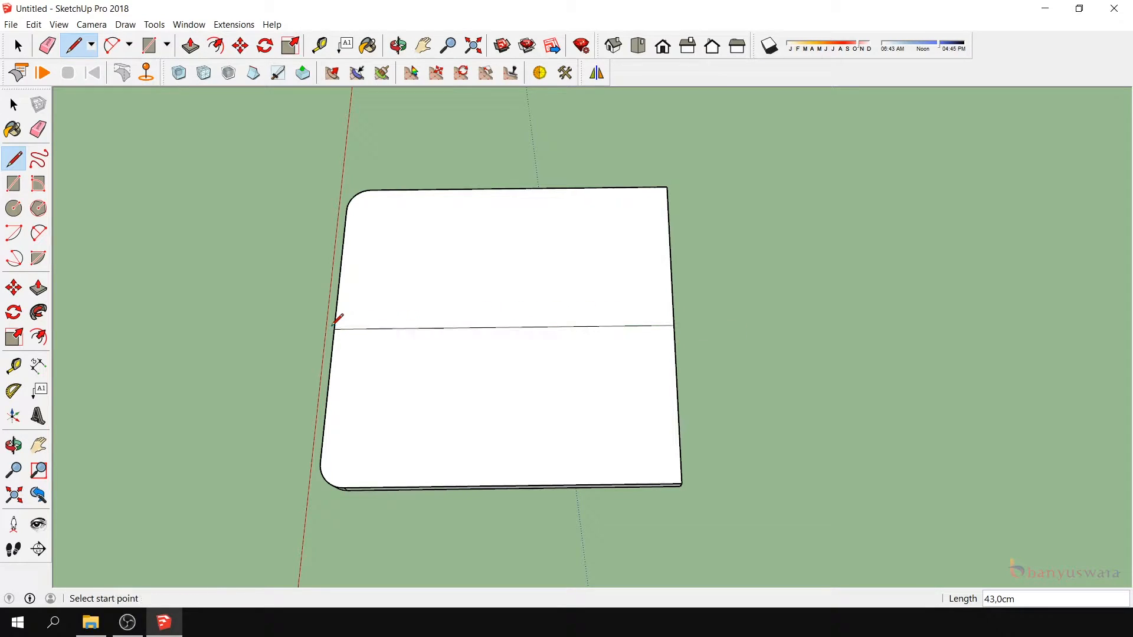
- Delete the flipped seat cushion group lying beneath the divided face
click(14, 105)
click(332, 355)
drag(277, 439, 357, 484)
key(Delete)
click(380, 487)
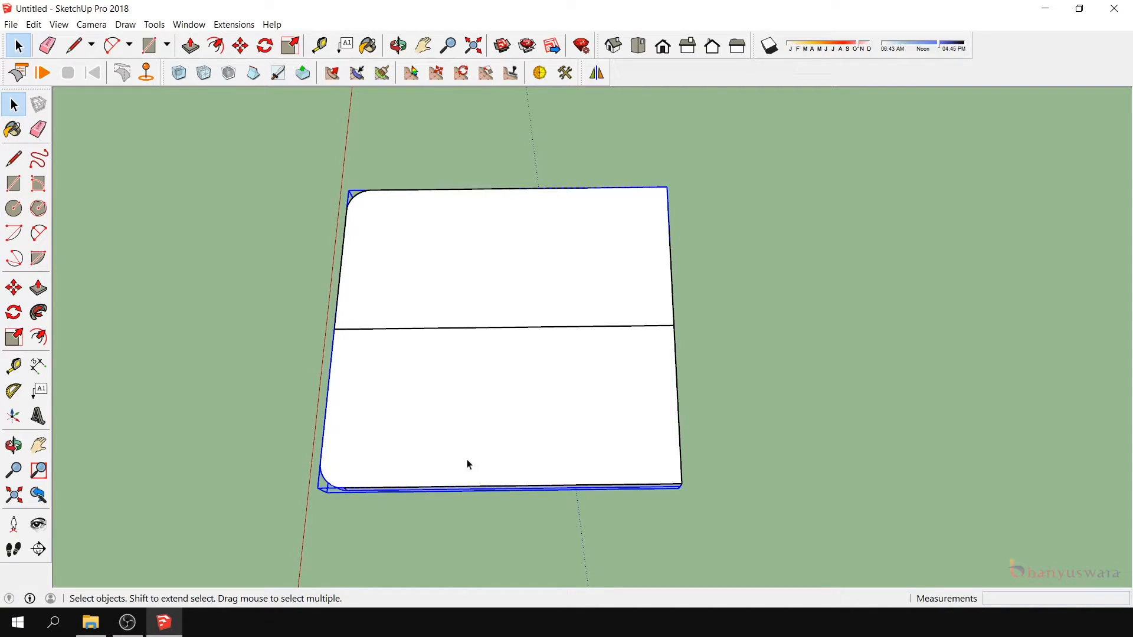
click(454, 487)
key(Delete)
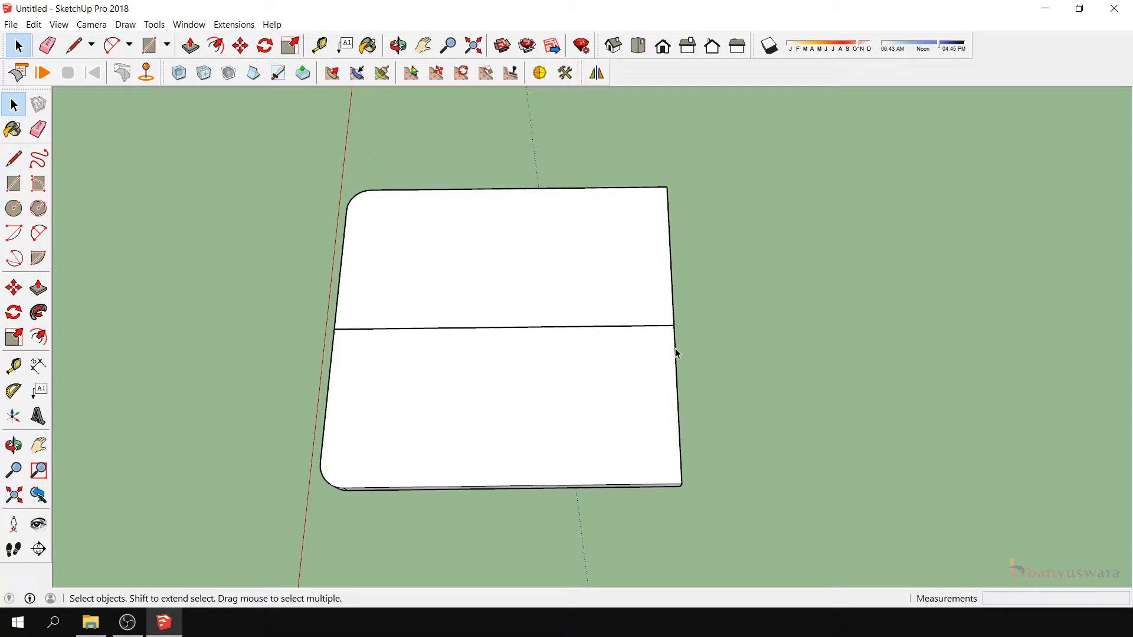
- Draw a four-segment outward arc with a 2.5 cm chord and about 1.2 cm bulge on the face's outer edge, starting at the sharp corner
scroll(561, 224, up, 2)
click(575, 229)
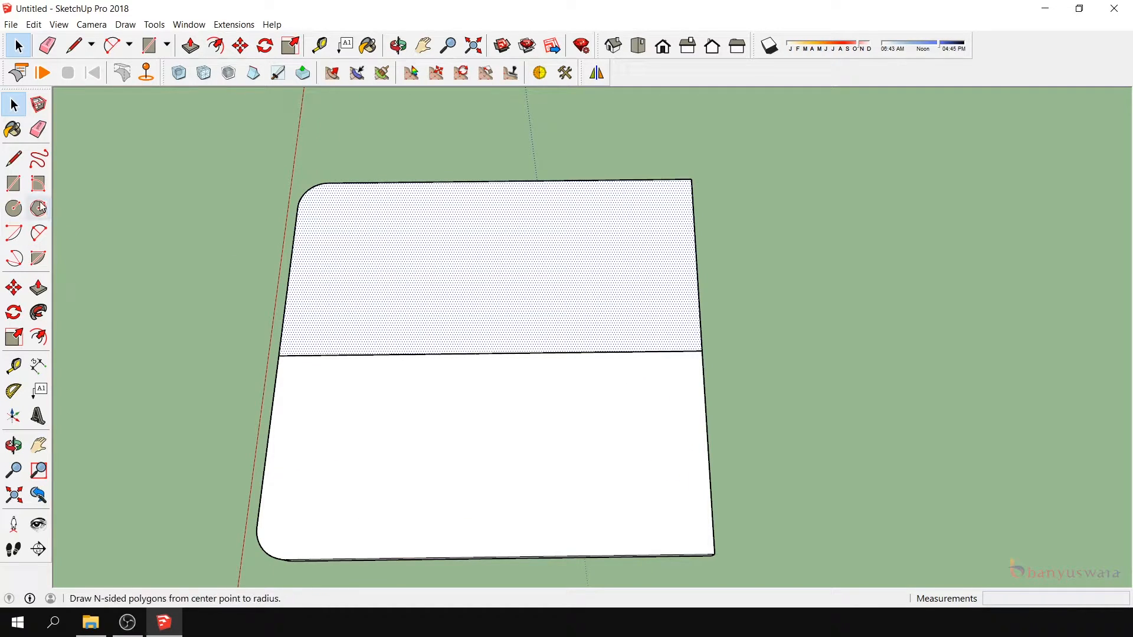
click(37, 233)
scroll(695, 173, up, 3)
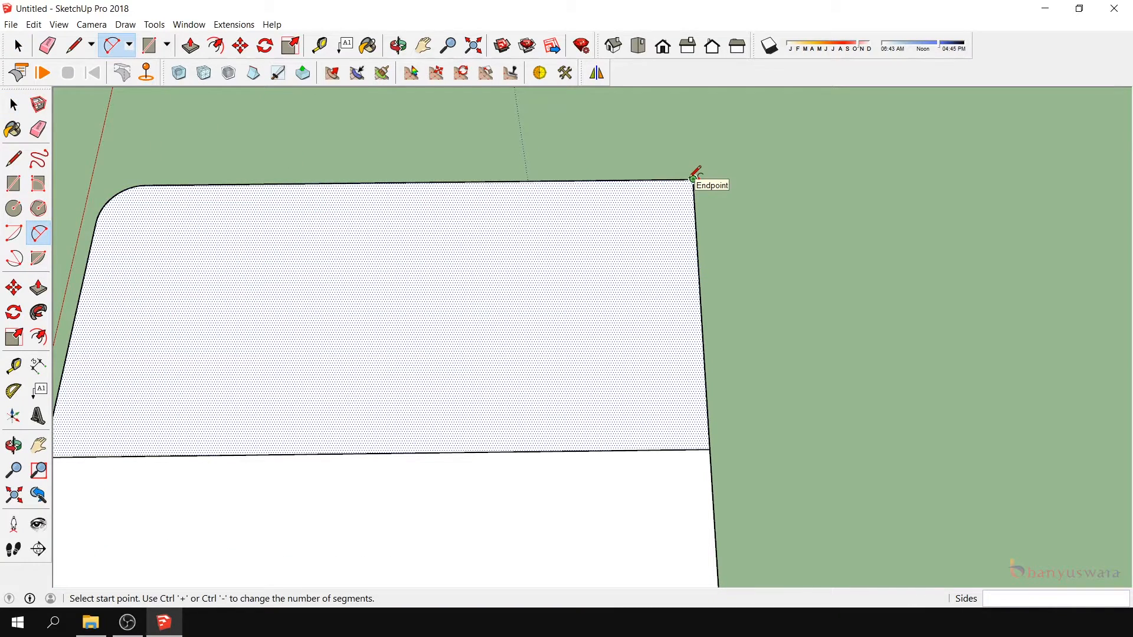
click(693, 177)
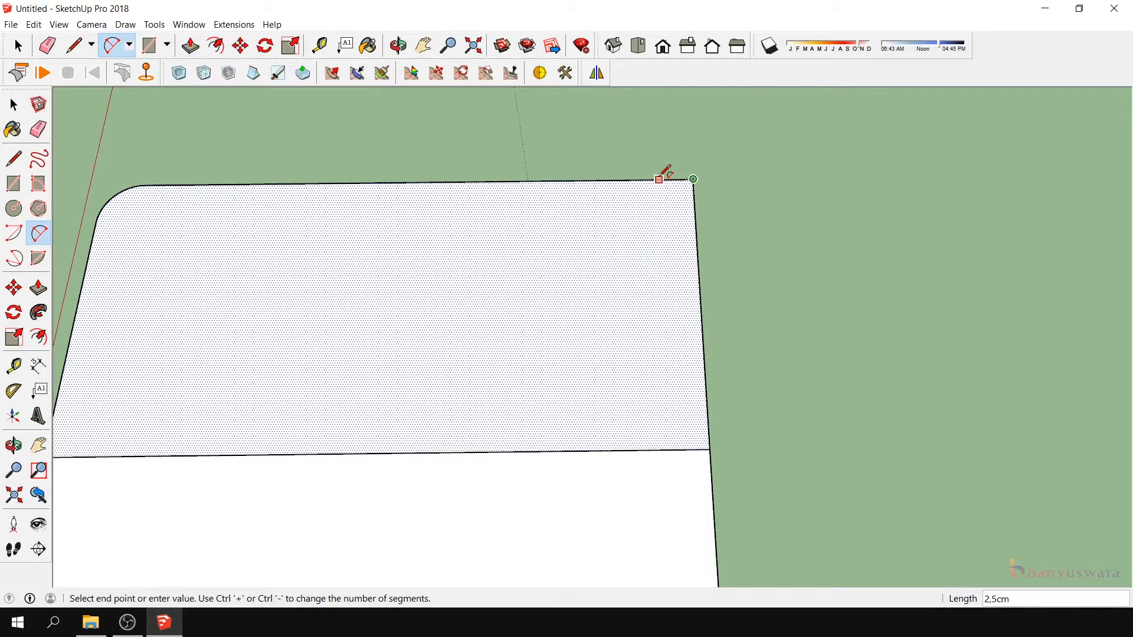
text(2)
key(Return)
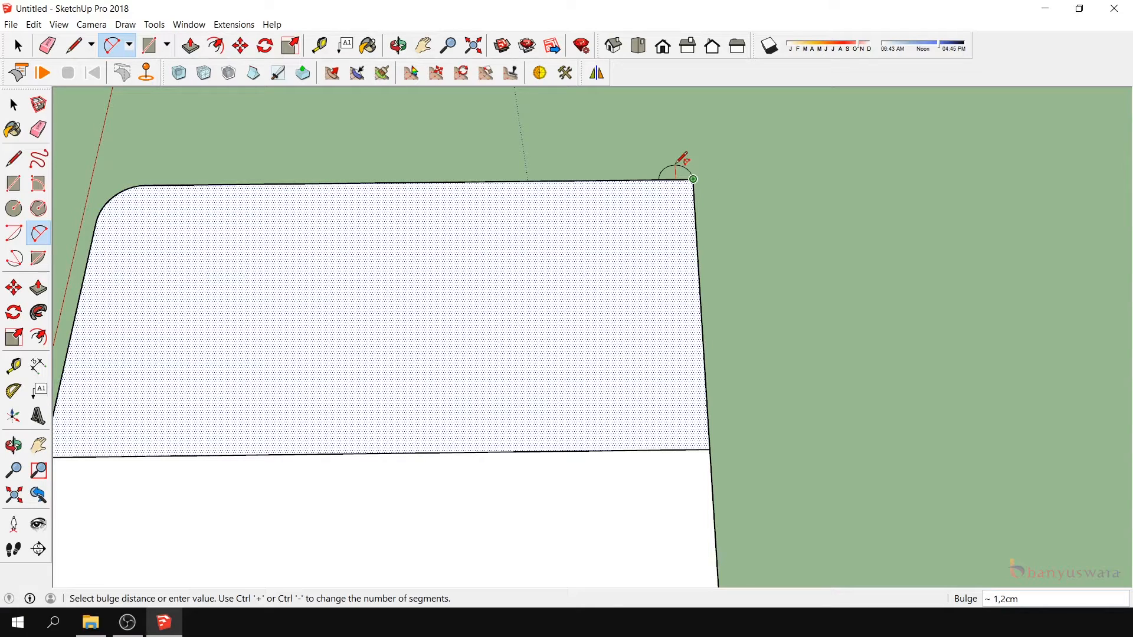
key(ctrl+minus)
key(ctrl+minus)
key(ctrl+minus)
scroll(678, 162, up, 2)
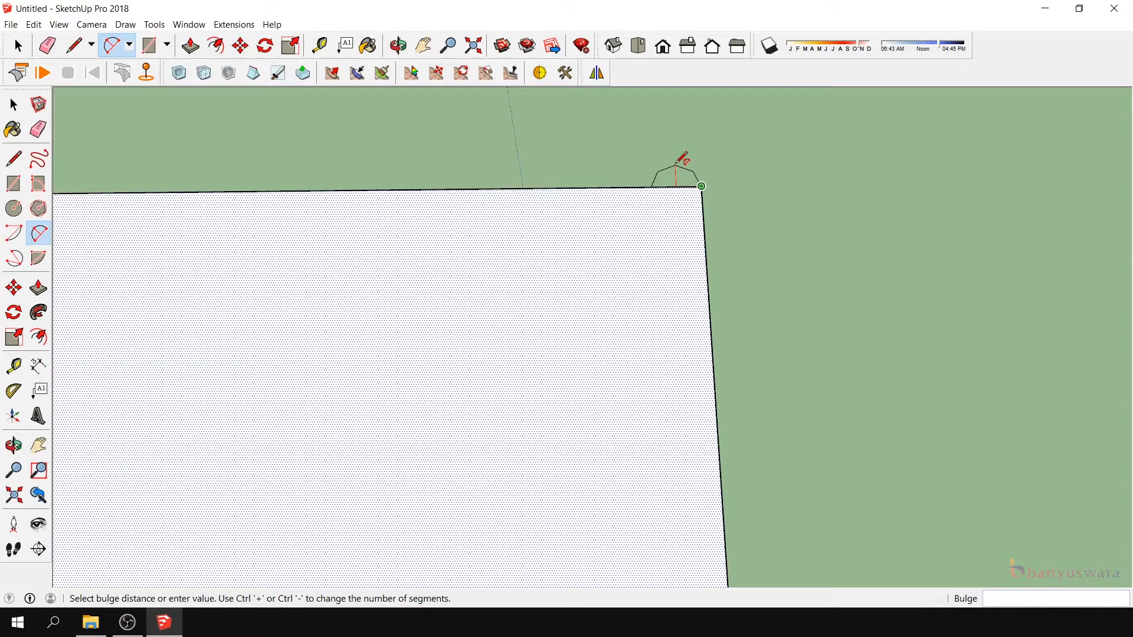
click(676, 166)
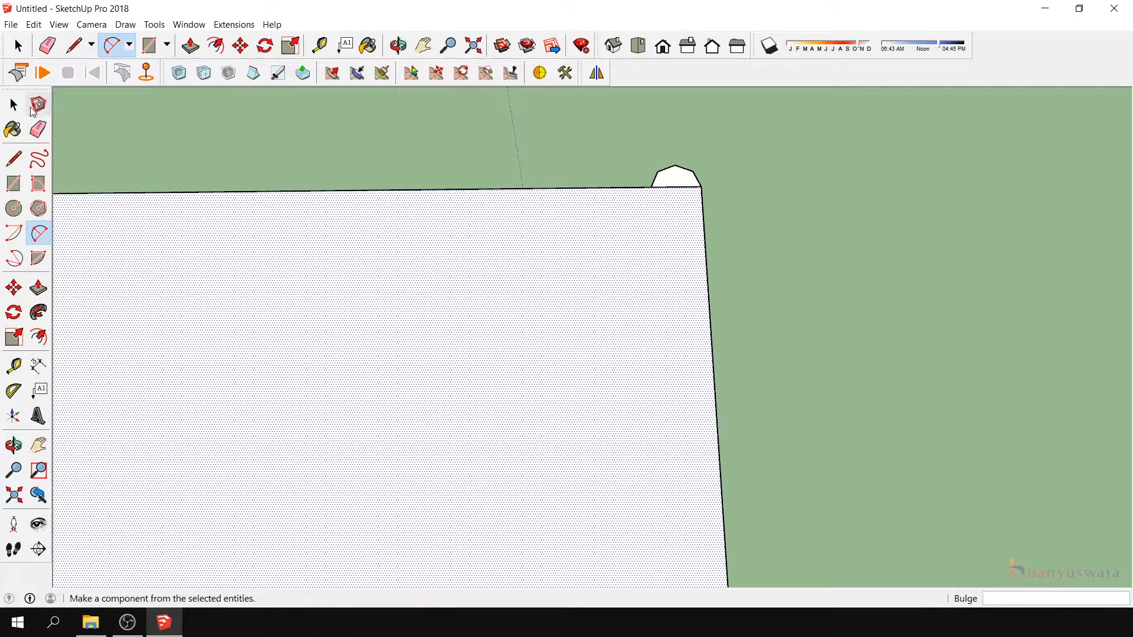
- Copy the scallop face 2.5 cm along the outer edge so it sits directly against the original
click(13, 105)
scroll(669, 177, down, 2)
click(668, 177)
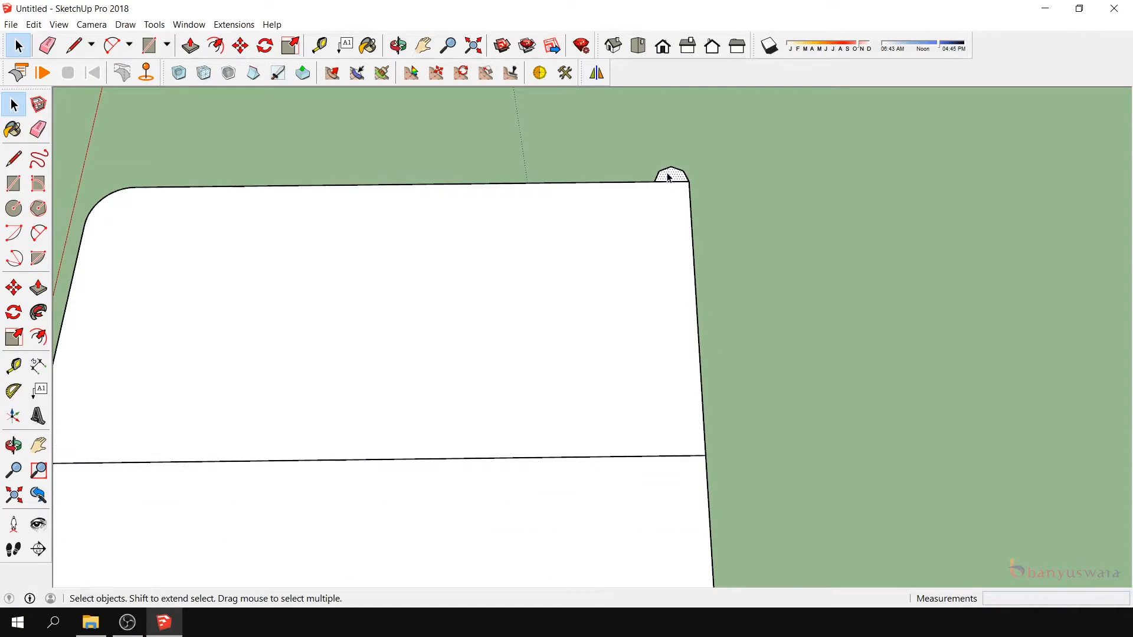
click(14, 287)
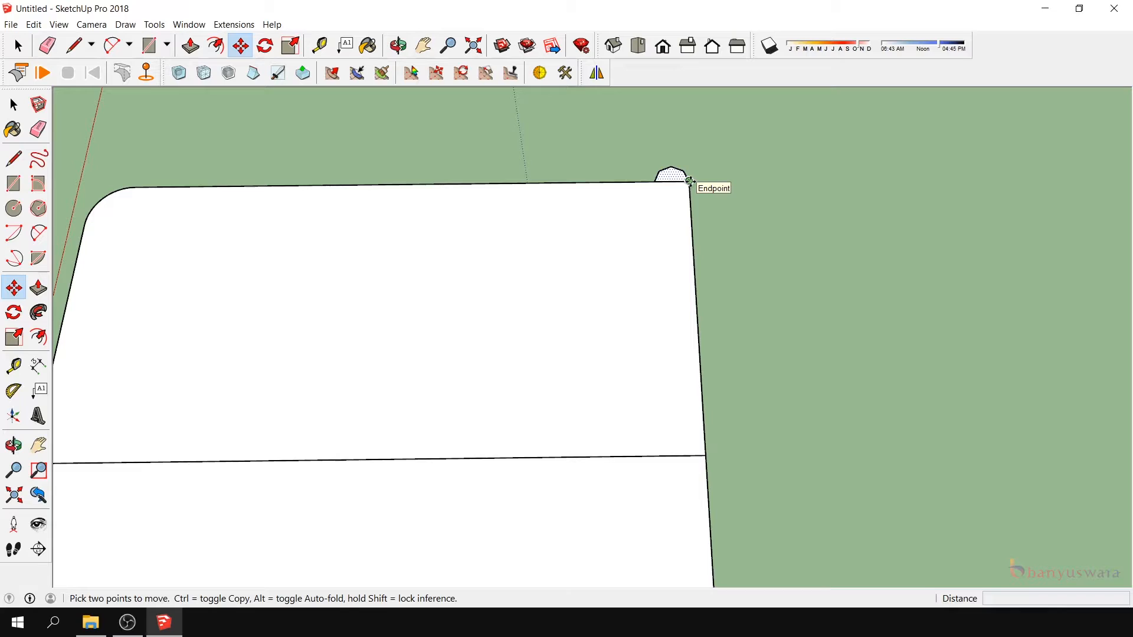
click(689, 181)
key(ctrl)
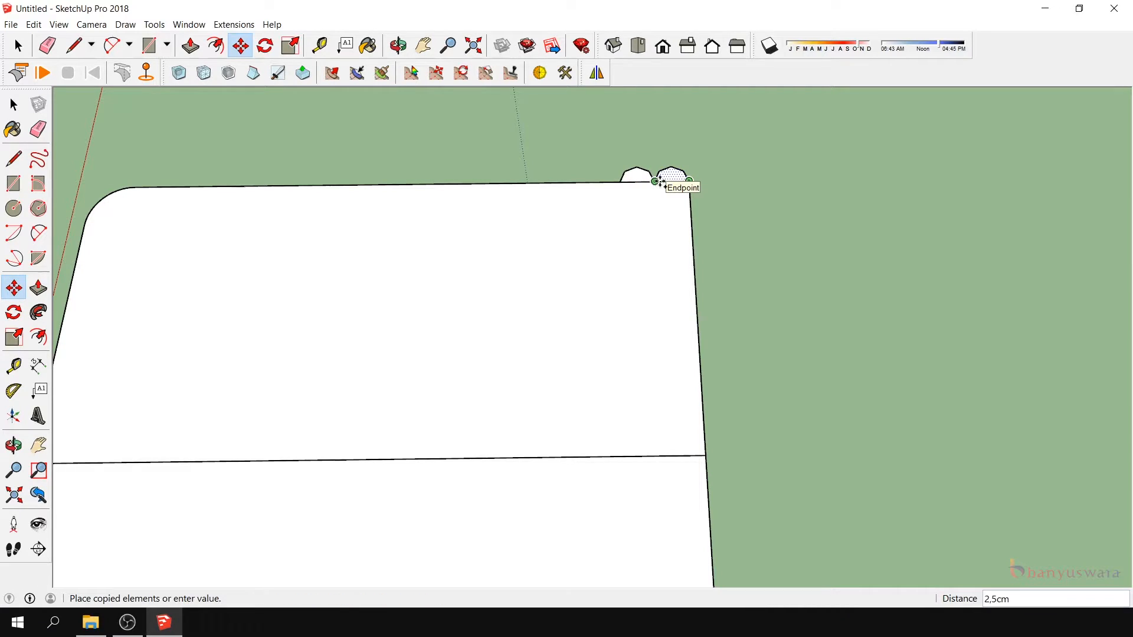
click(661, 182)
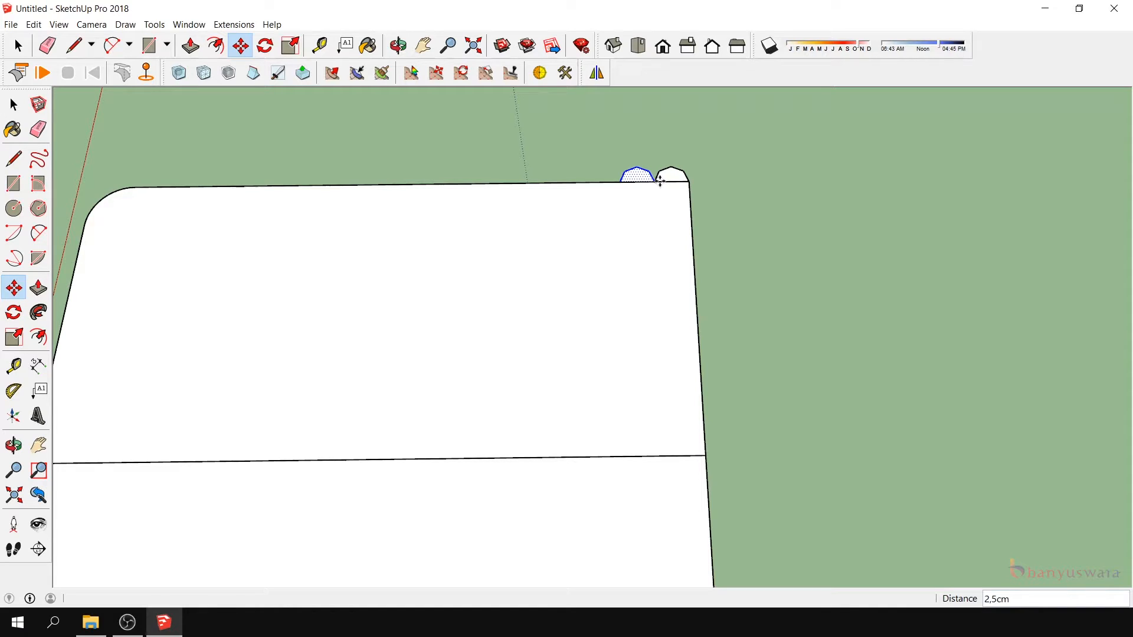
- Array the scallop copy along the outer edge, trying x11 and x14 before settling on x16
text(x11)
key(Return)
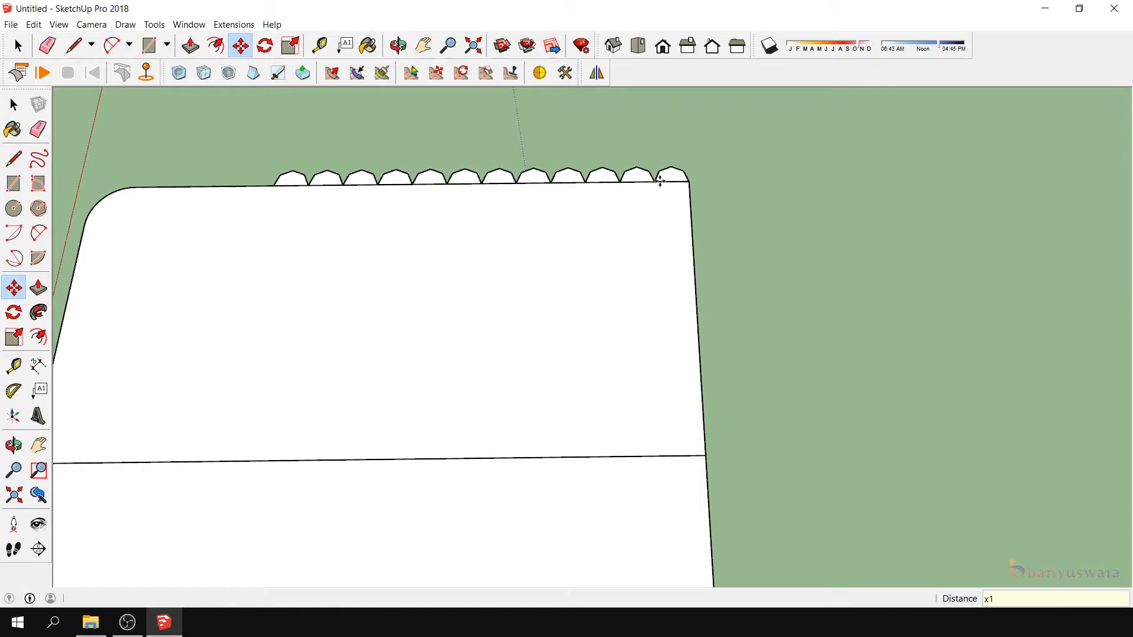
text(x14)
key(Return)
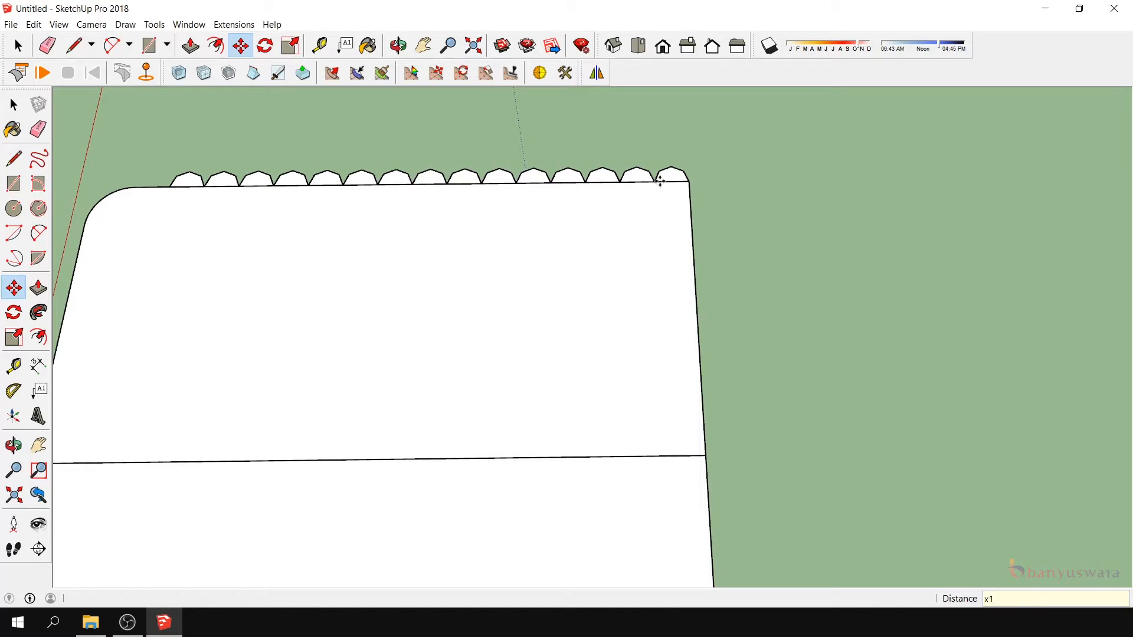
key(Return)
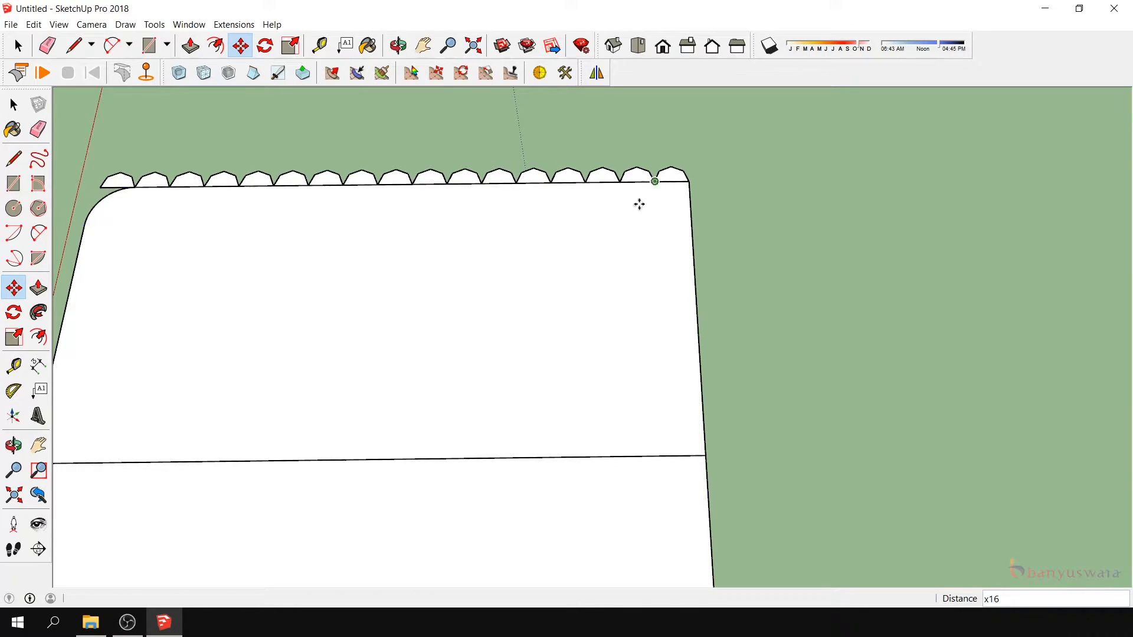
- Copy the scallop overhanging the rounded corner and paste it outside the adjoining side edge
click(14, 105)
scroll(731, 270, down, 3)
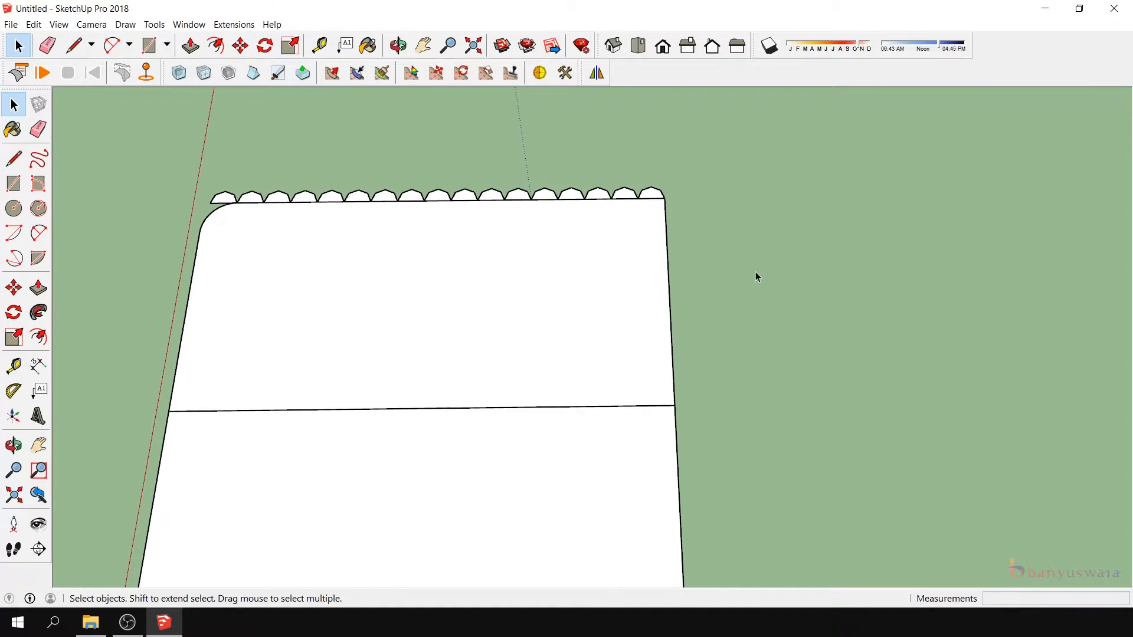
scroll(258, 205, up, 3)
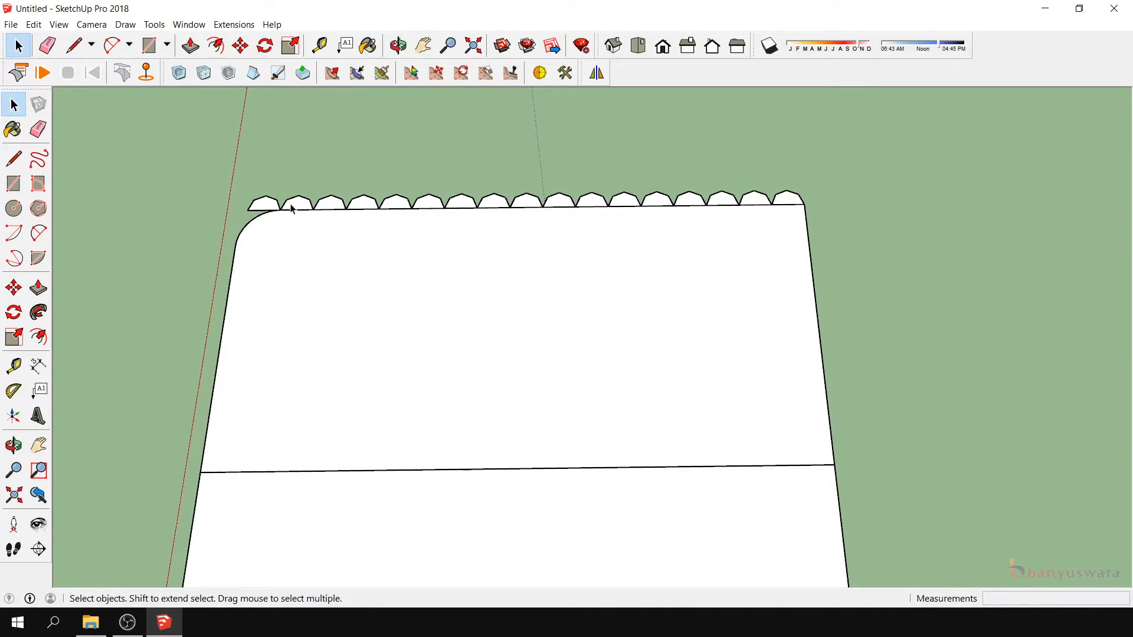
click(264, 204)
key(ctrl+c)
key(ctrl+v)
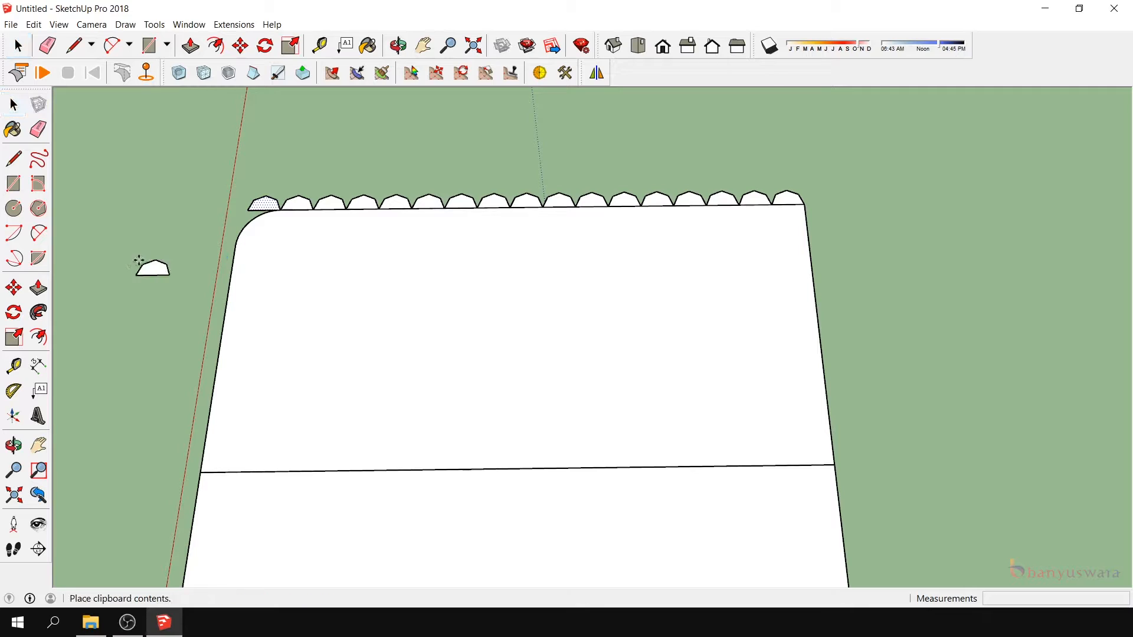
click(171, 289)
- Rotate the pasted scallop 90 degrees to face outward and move its corner onto the dividing line's endpoint on that side edge
click(14, 313)
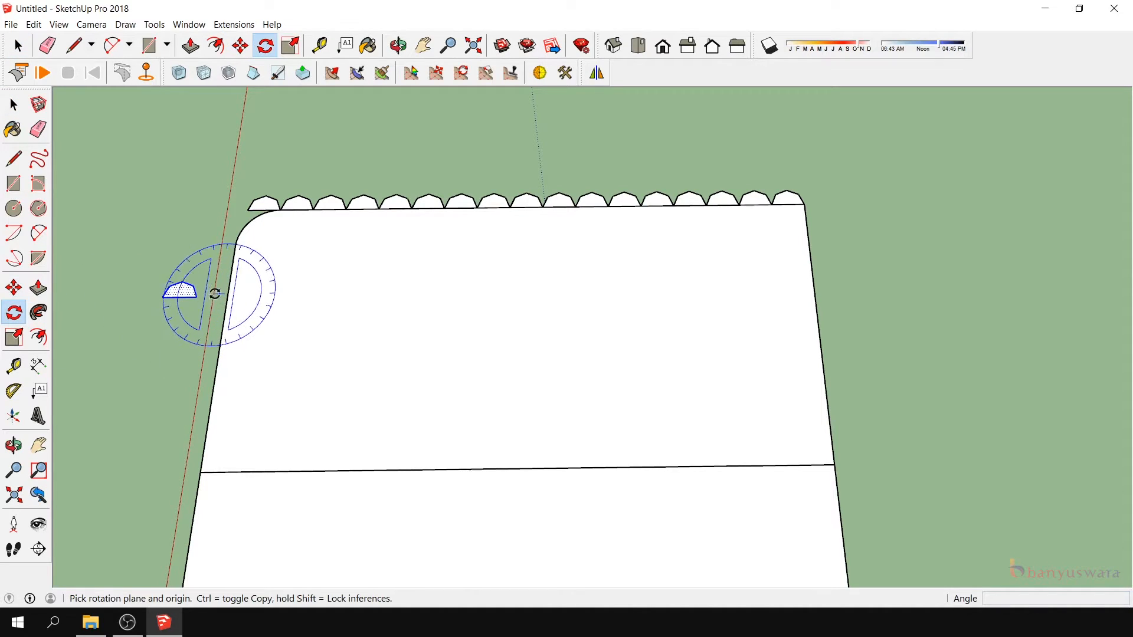
click(198, 296)
click(164, 297)
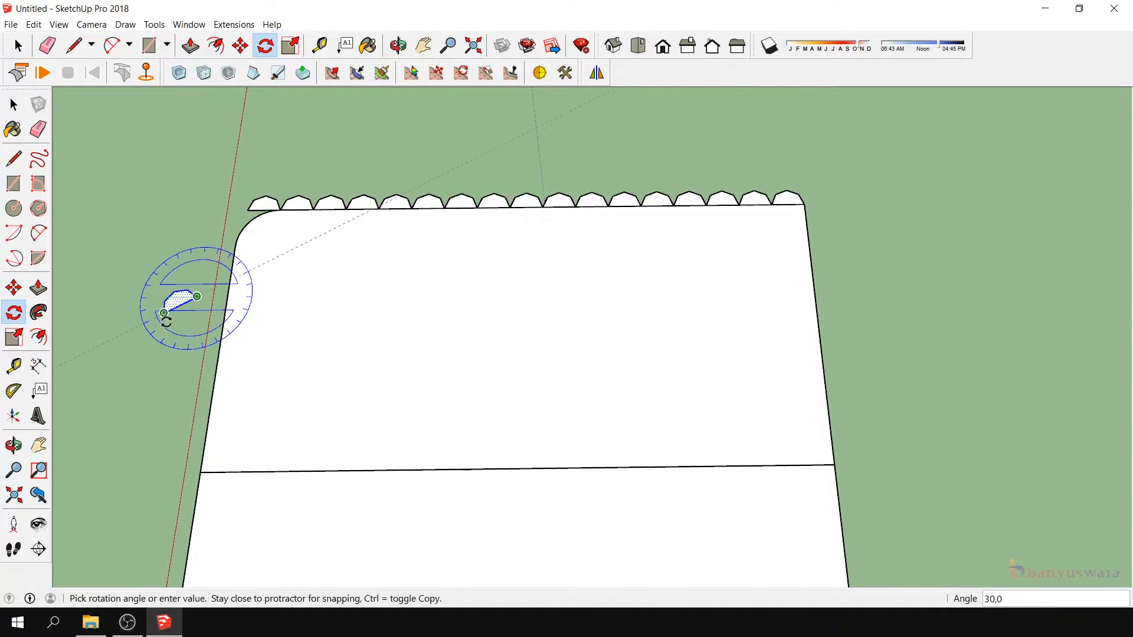
click(184, 323)
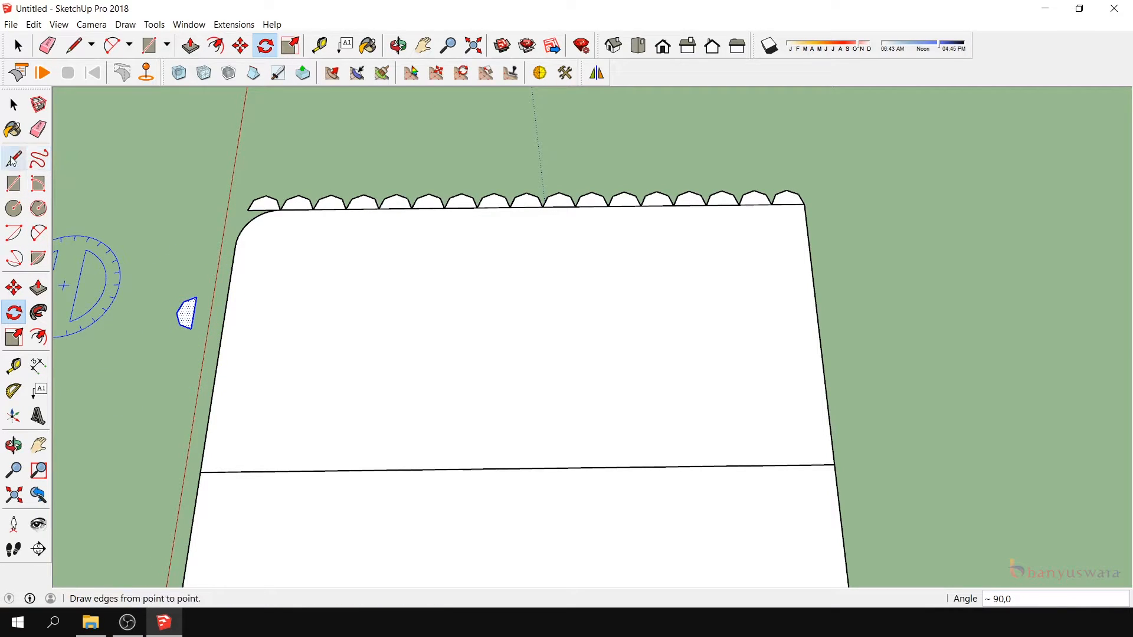
click(14, 288)
click(191, 328)
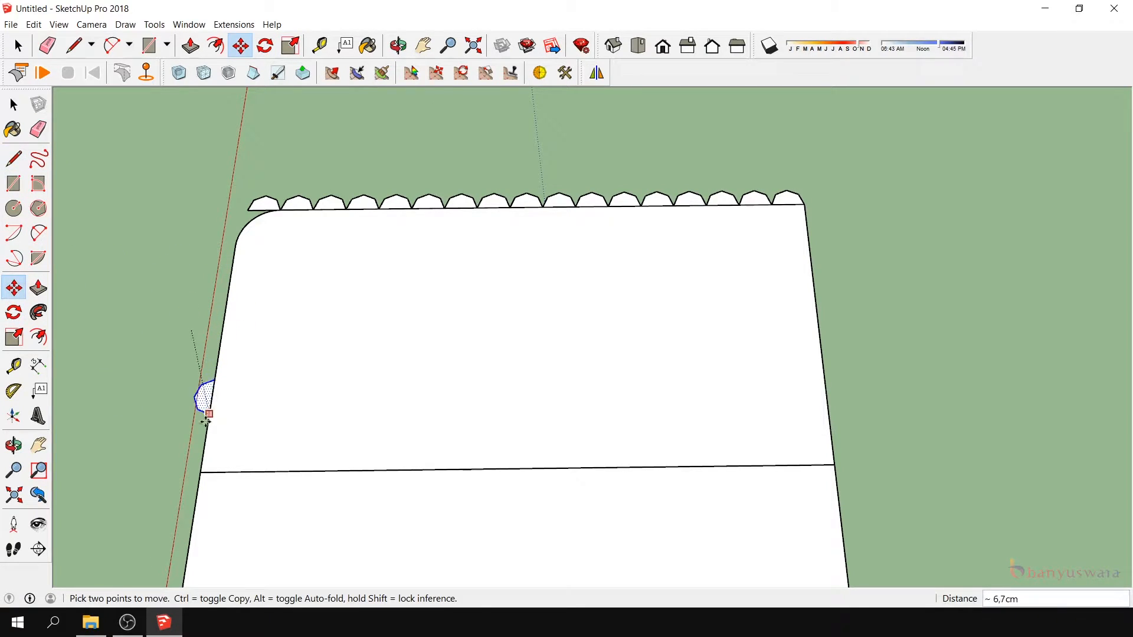
click(203, 472)
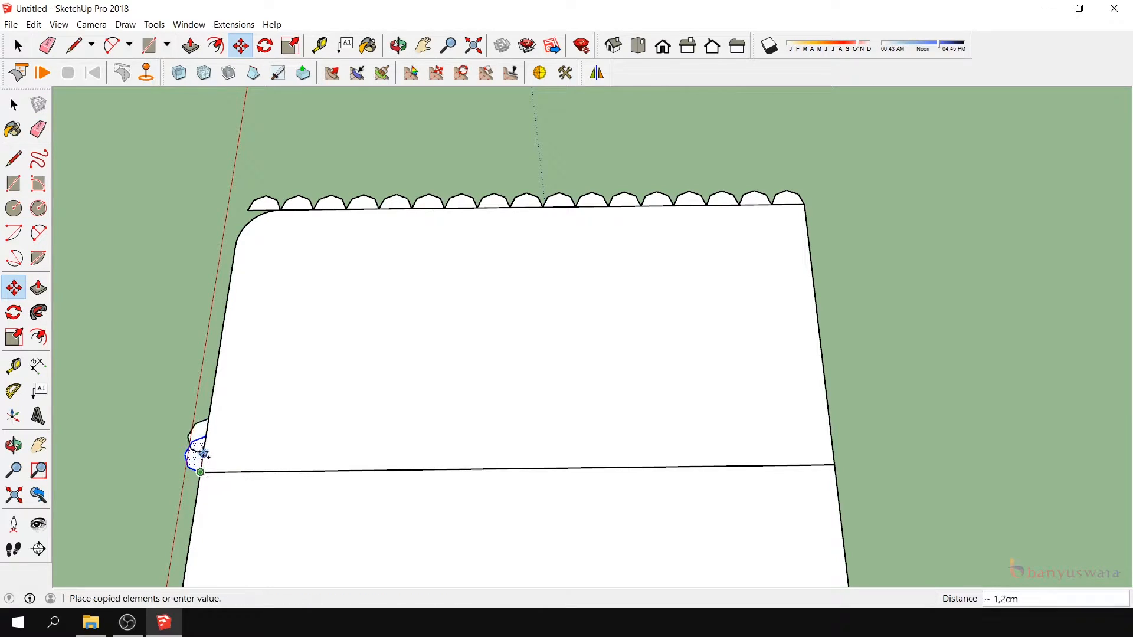
- Copy the rotated scallop 2.5 cm along the side edge towards the rounded corner and array it x7
click(204, 439)
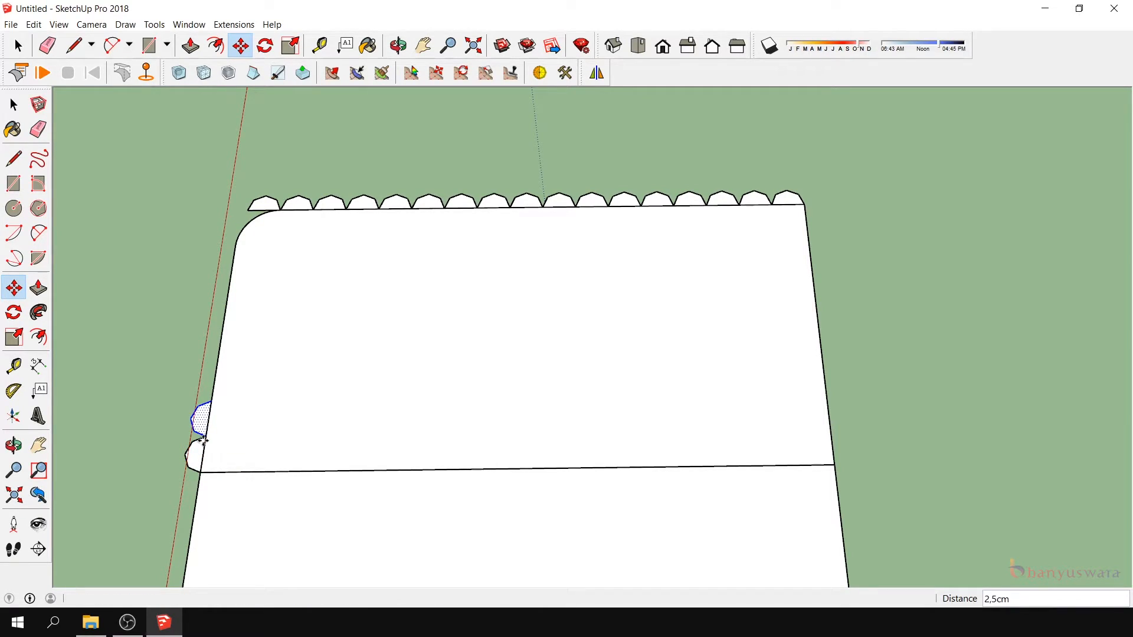
text(x7)
key(Return)
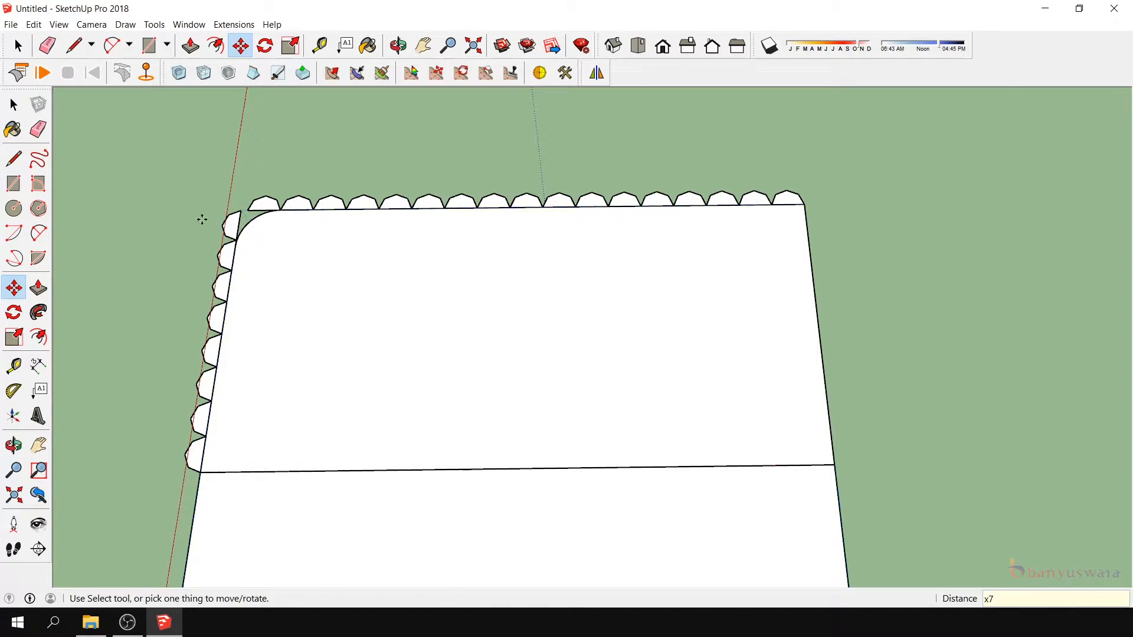
- Paste another copy of the scallop outside the opposite side edge, near the dividing line's other end
scroll(194, 195, up, 1)
scroll(387, 212, down, 2)
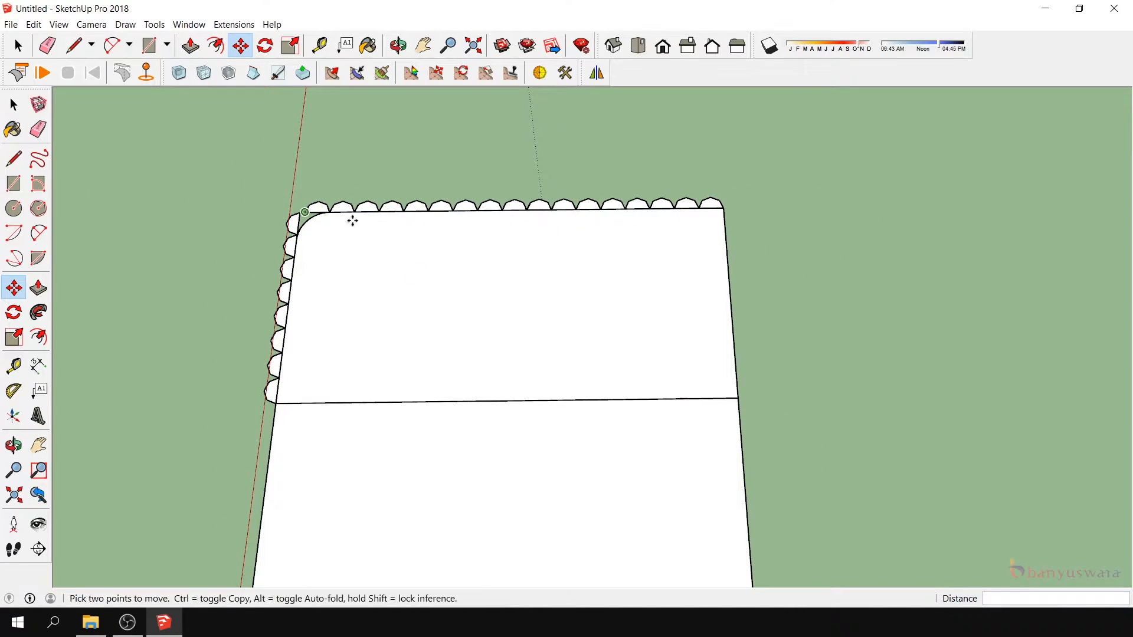
click(14, 105)
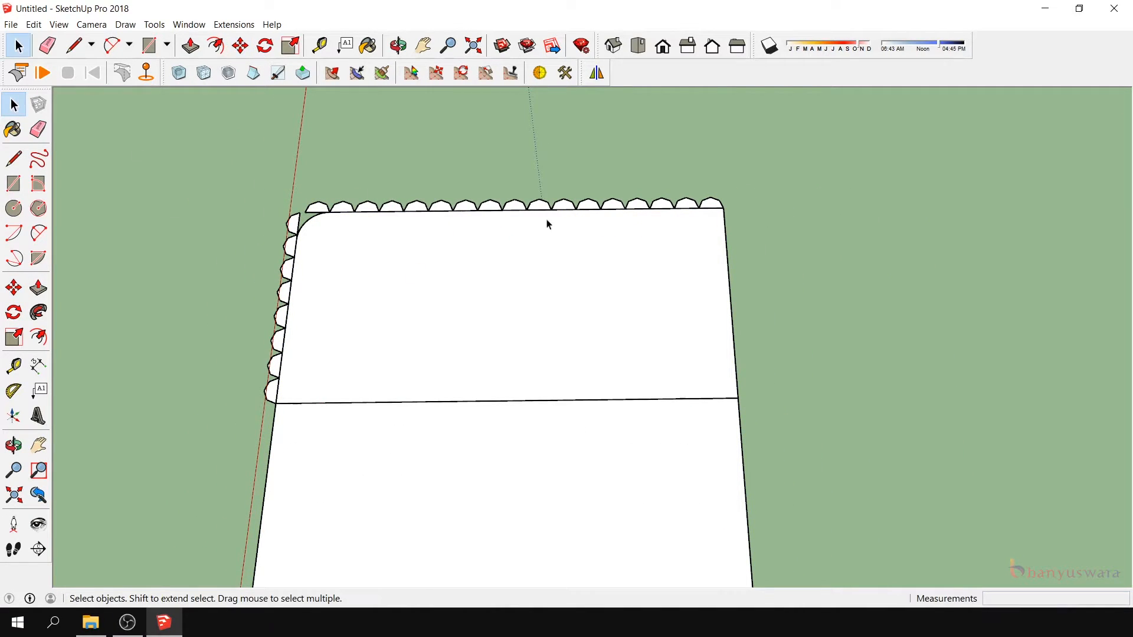
scroll(703, 220, up, 3)
scroll(701, 209, down, 3)
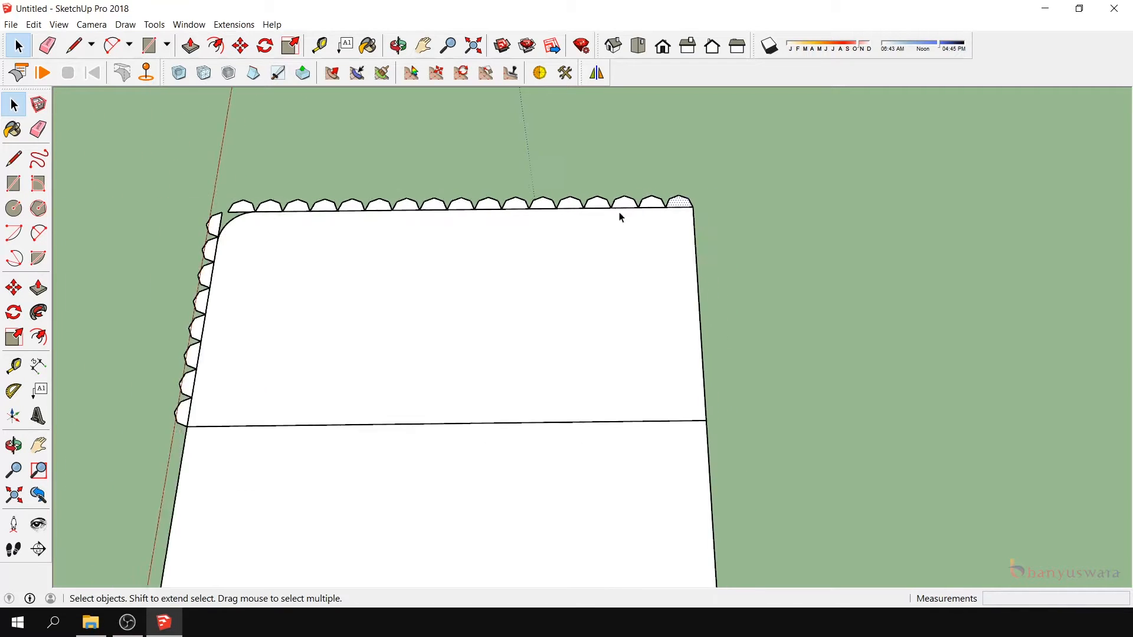
key(ctrl+v)
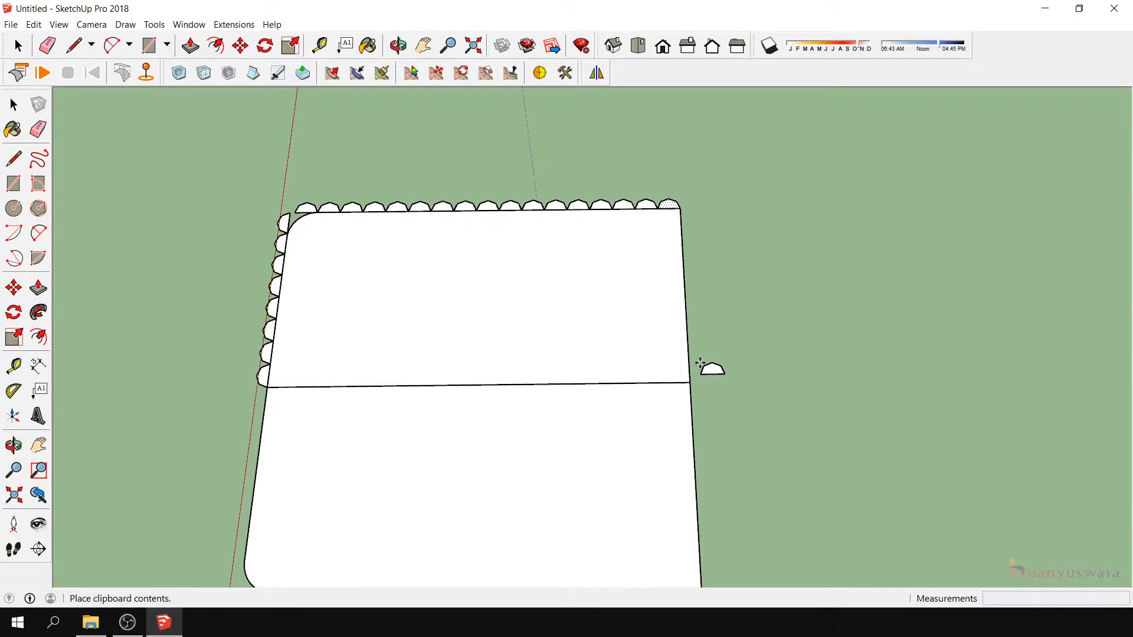
click(711, 376)
scroll(710, 384, up, 3)
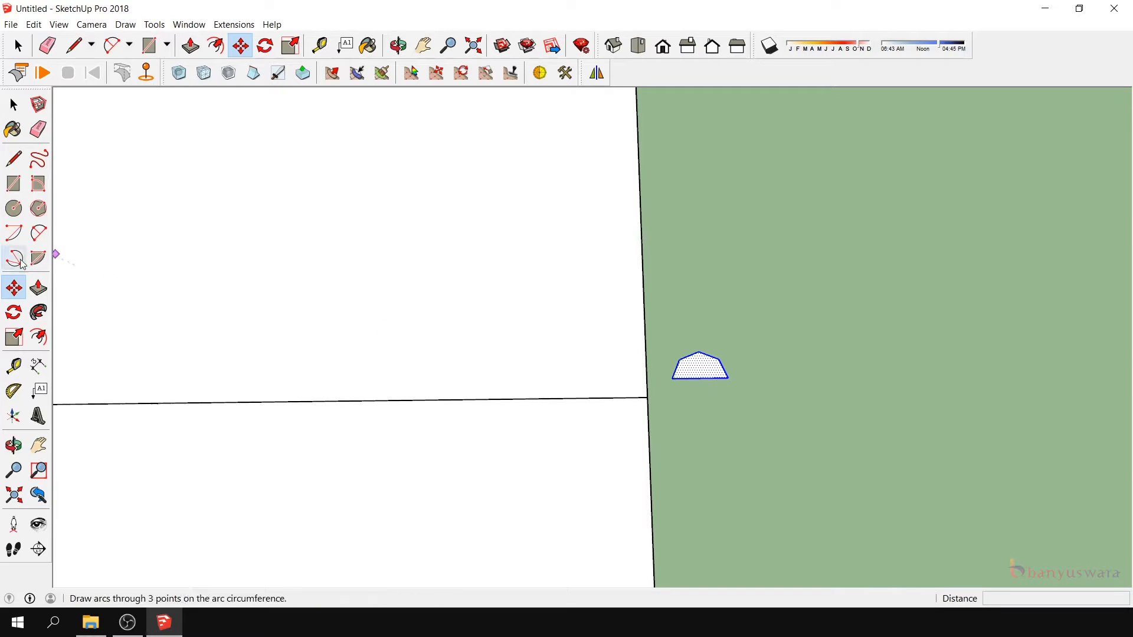
- Rotate this scallop 90 degrees to face outward and move its corner onto the dividing line's endpoint on the opposite side edge
click(14, 312)
click(729, 378)
click(679, 378)
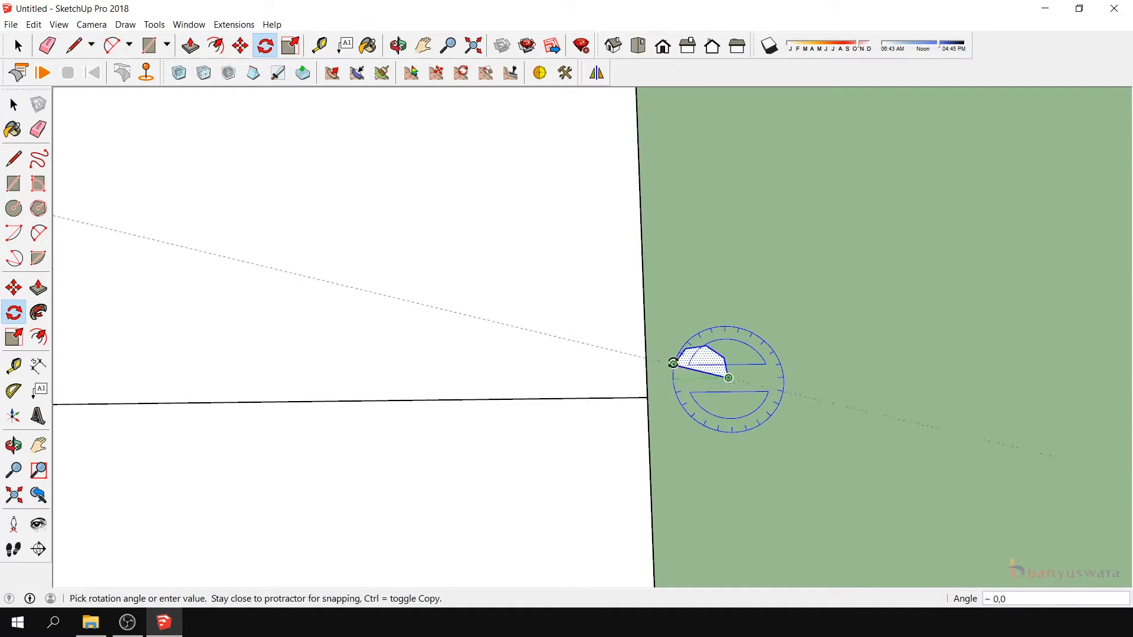
click(723, 265)
click(14, 288)
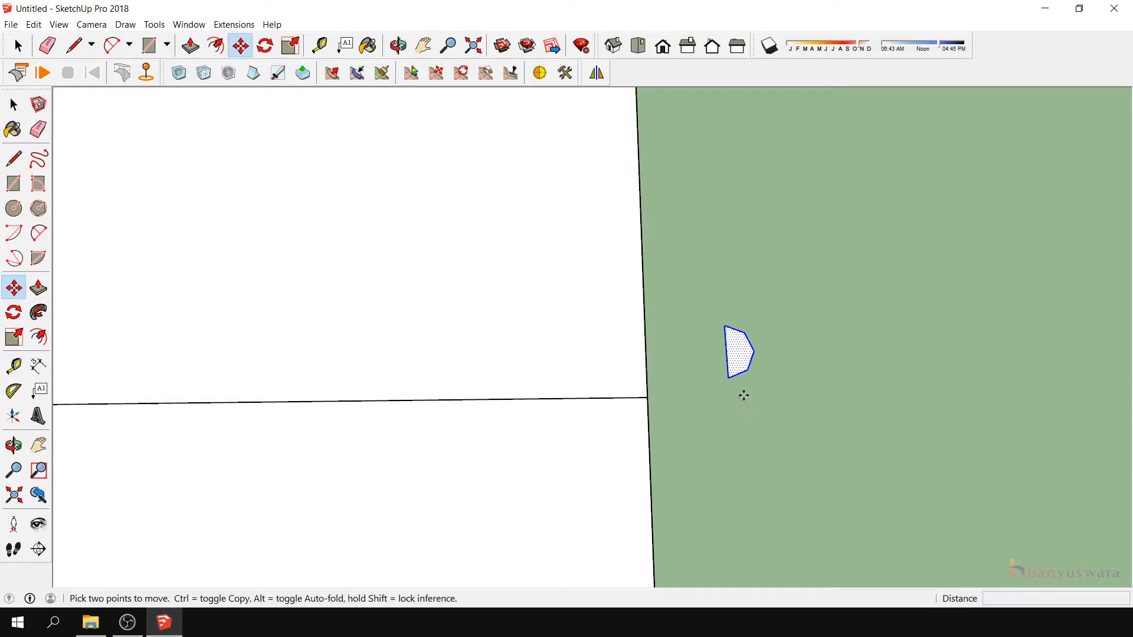
click(730, 378)
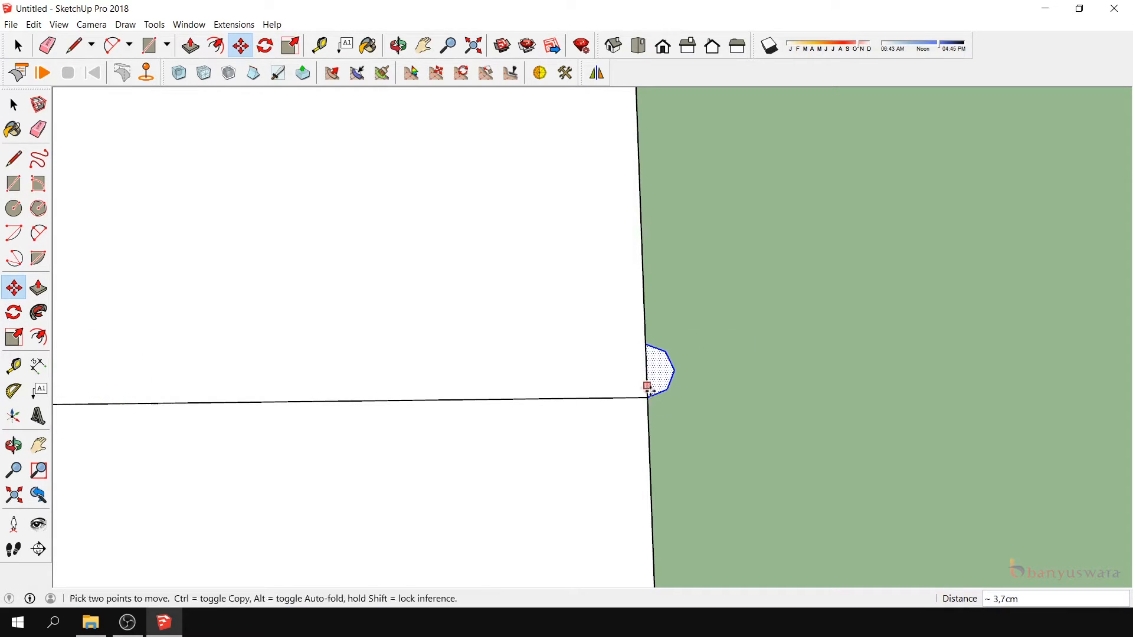
click(648, 397)
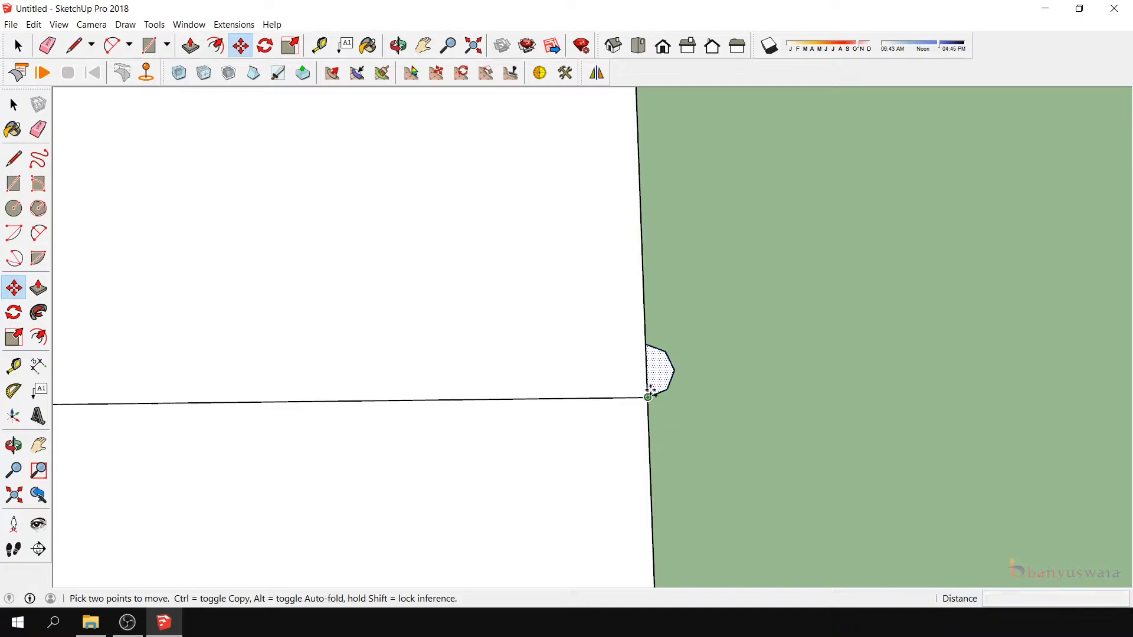
- Copy the scallop 2.5 cm along this side edge towards the sharp corner and array it x7
key(ctrl)
click(648, 397)
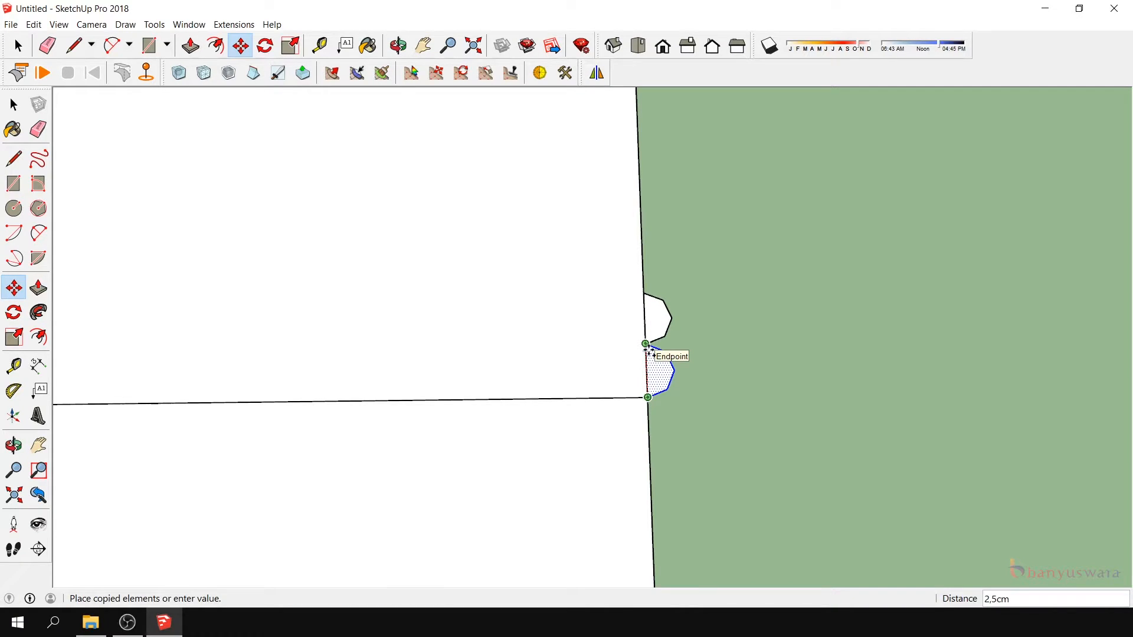
click(648, 351)
scroll(647, 350, down, 3)
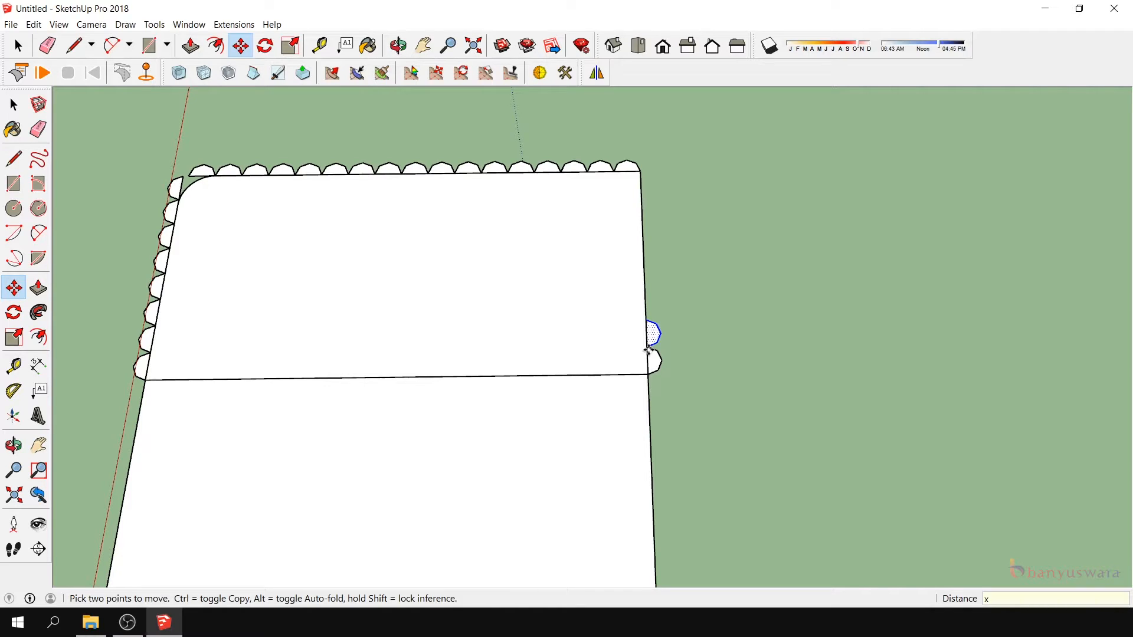
key(Return)
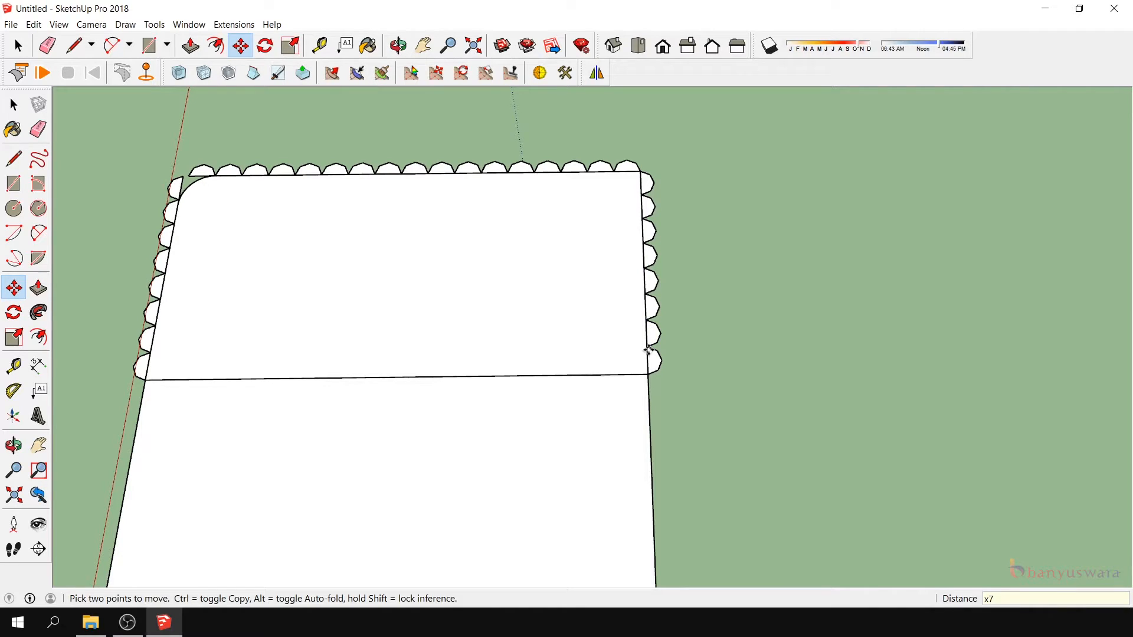
- Copy the last side-edge scallop at the rounded corner and paste it in the empty area beside that corner
scroll(694, 224, down, 2)
scroll(608, 207, up, 1)
scroll(360, 188, up, 2)
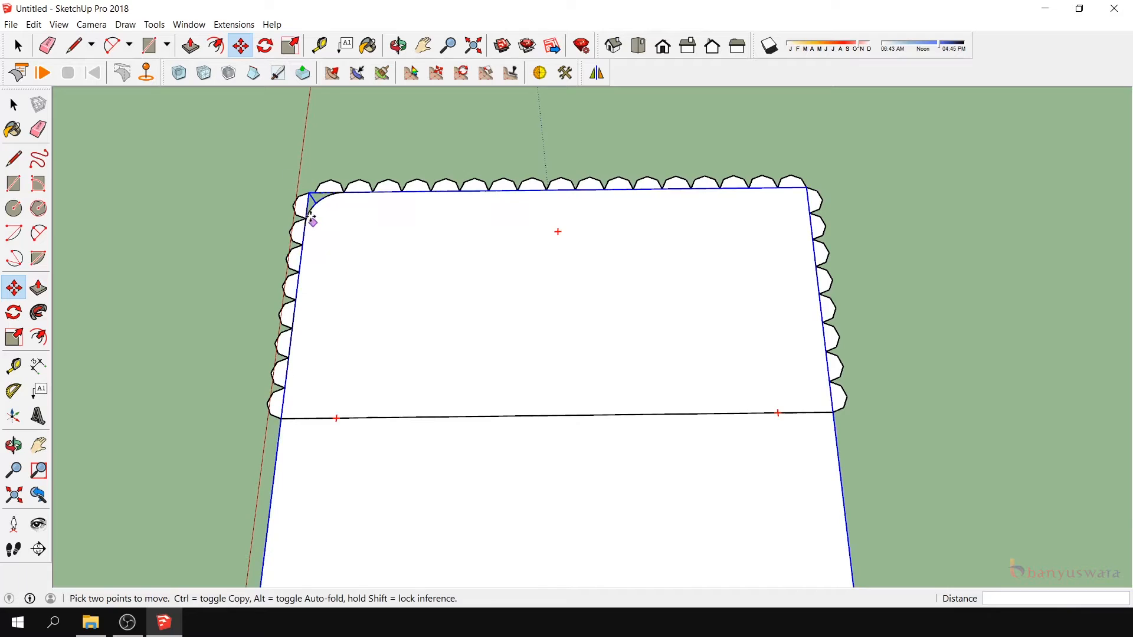
scroll(313, 223, up, 2)
click(13, 105)
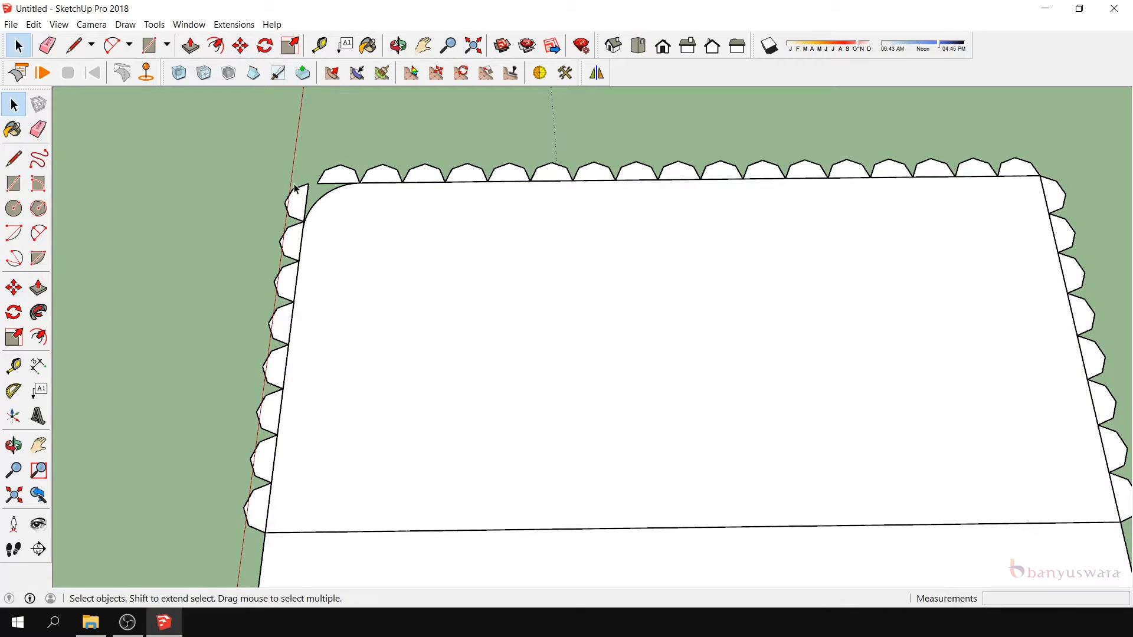
scroll(298, 195, up, 1)
click(305, 210)
scroll(295, 230, up, 2)
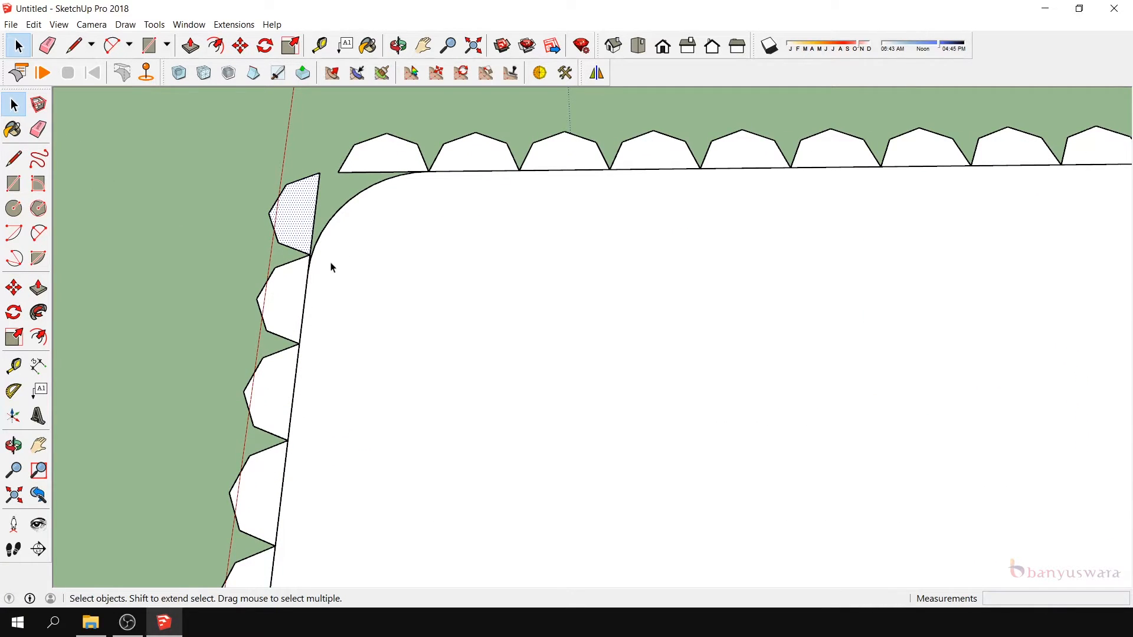
key(ctrl+c)
key(ctrl+v)
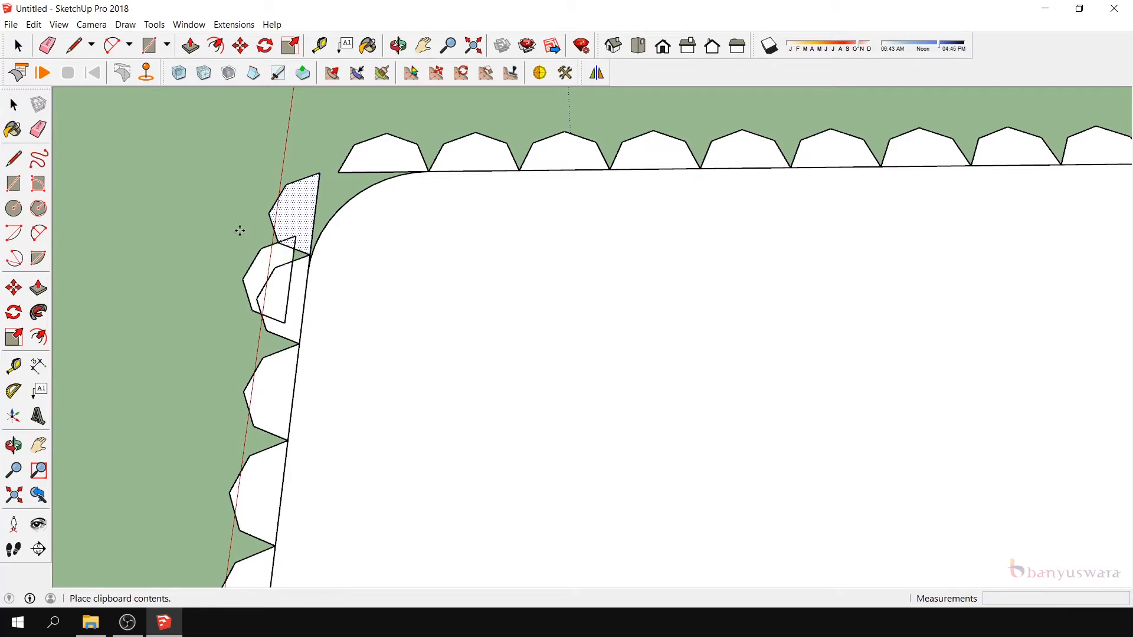
click(157, 164)
- Delete the two scallops overhanging the rounded corner together with their leftover straight edges
click(14, 104)
click(281, 243)
key(Delete)
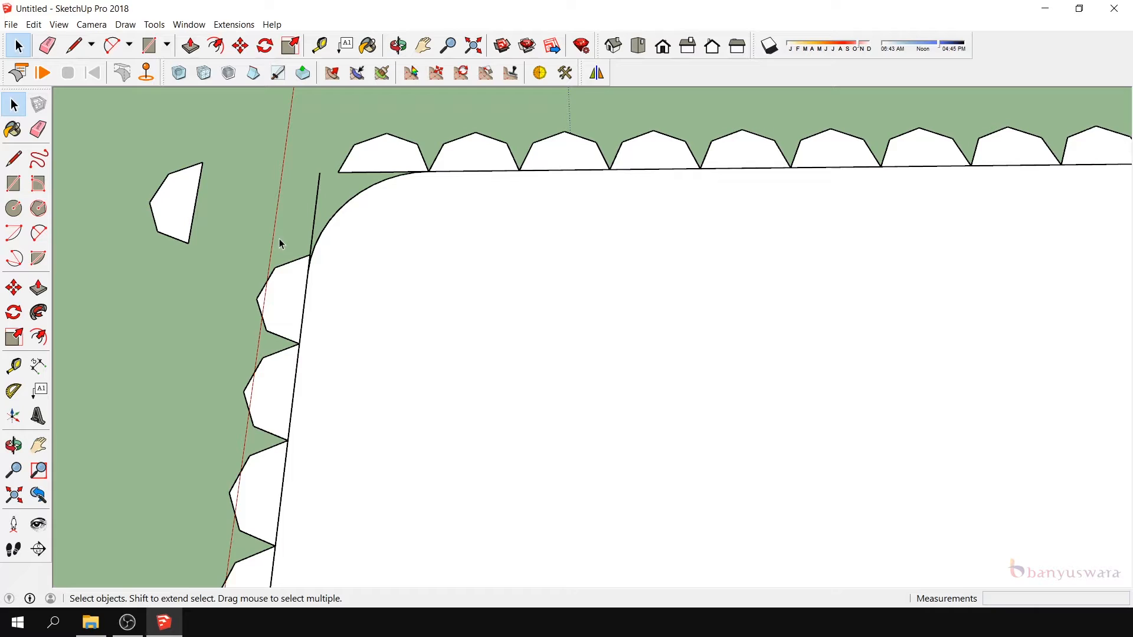
click(315, 231)
key(Delete)
click(368, 175)
click(363, 172)
key(Delete)
click(350, 154)
key(Delete)
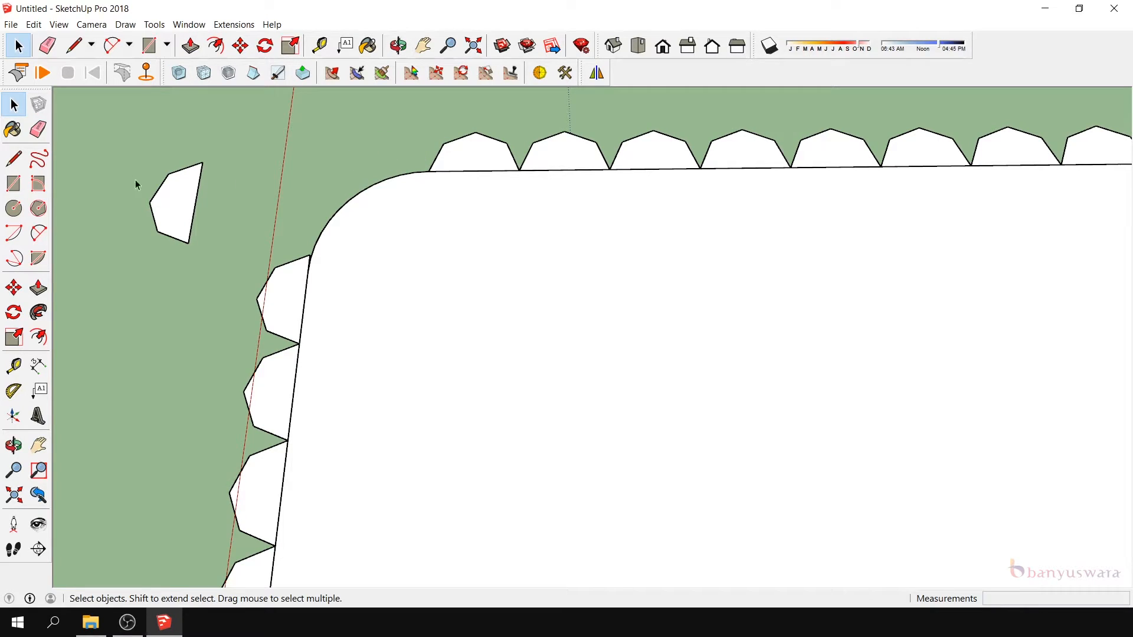
- Draw a straight line joining the endpoints of the rounded corner's arc, and delete the arc from the outline
click(14, 158)
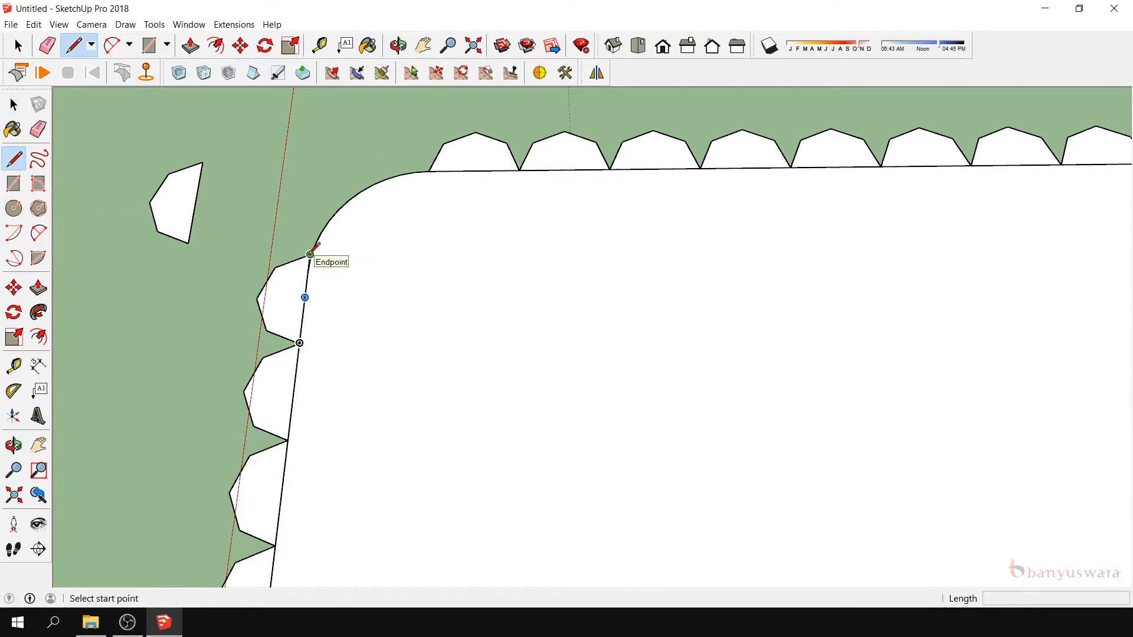
click(309, 254)
click(415, 172)
key(space)
click(331, 224)
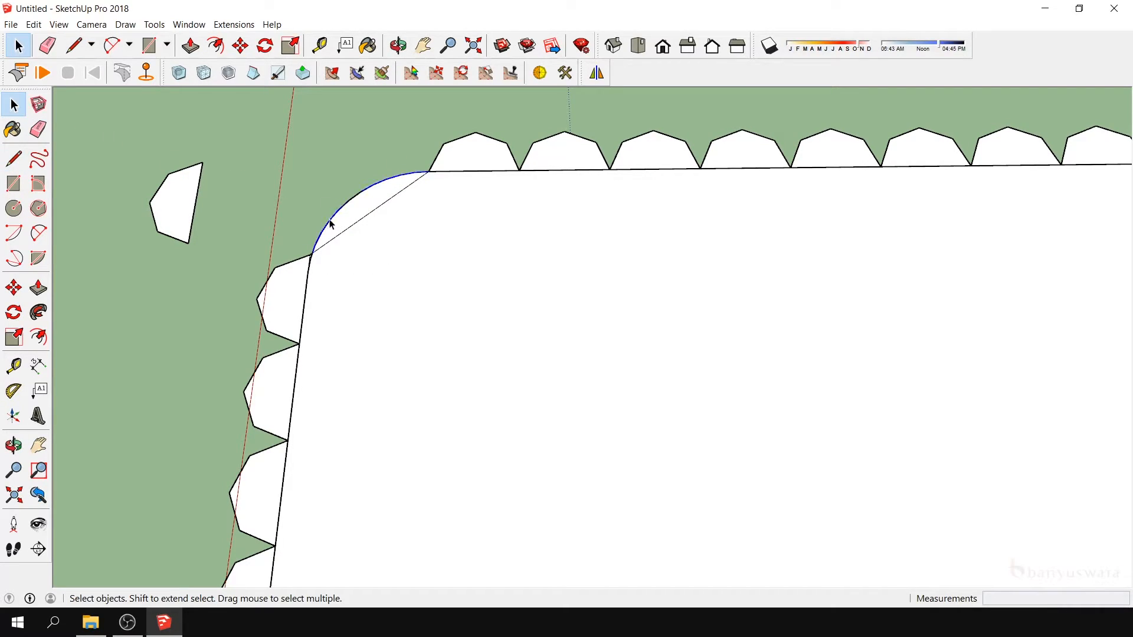
key(Delete)
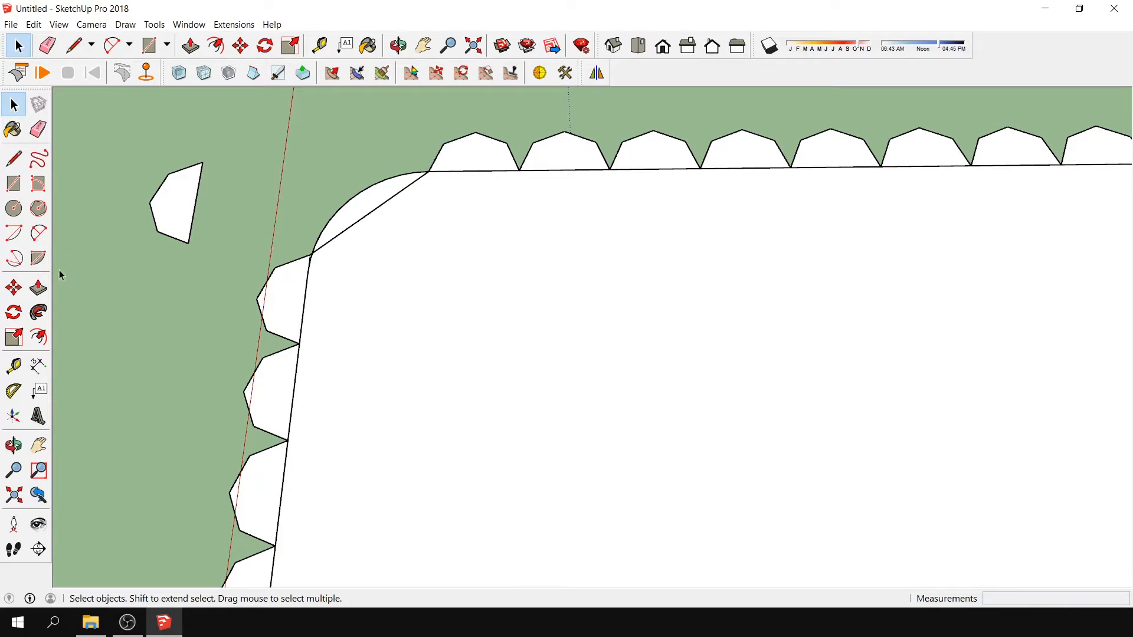
- Measure the angle between the side edge's direction and the new corner line with the Protractor tool
click(13, 393)
click(311, 254)
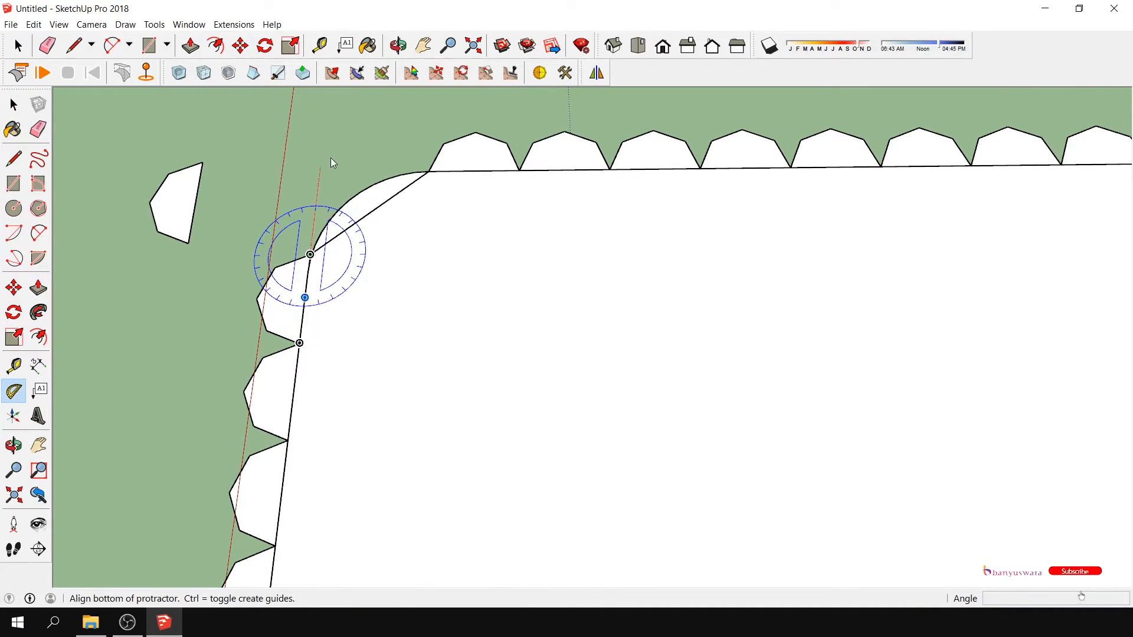
click(329, 141)
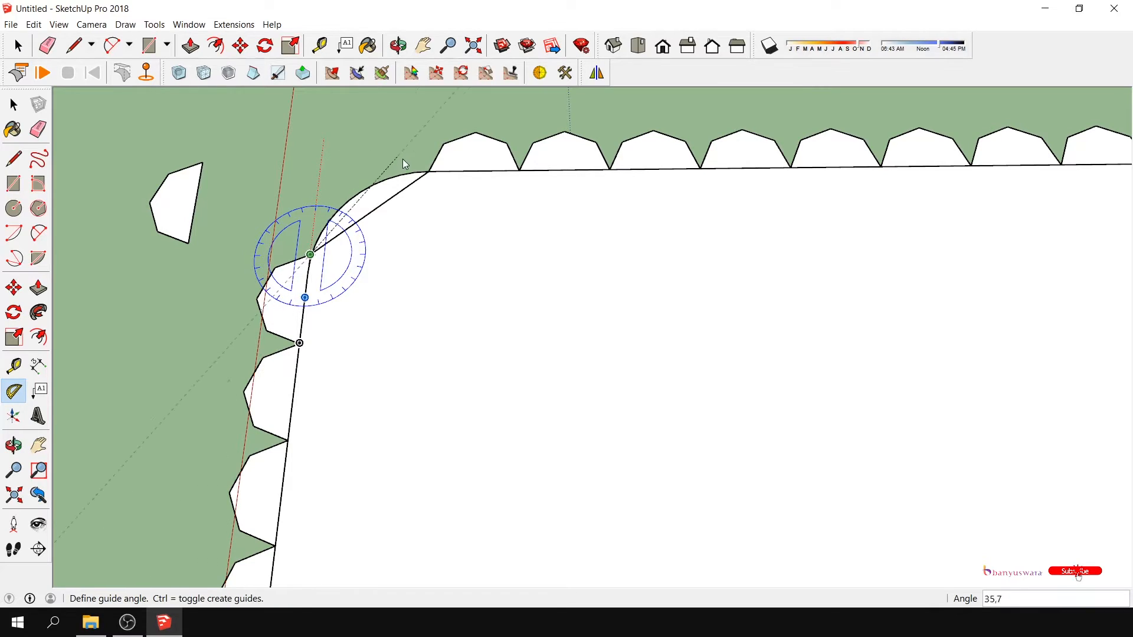
- Rotate the loose scallop 50.2 degrees about its lower corner to match the slanted corner line
click(14, 105)
click(189, 221)
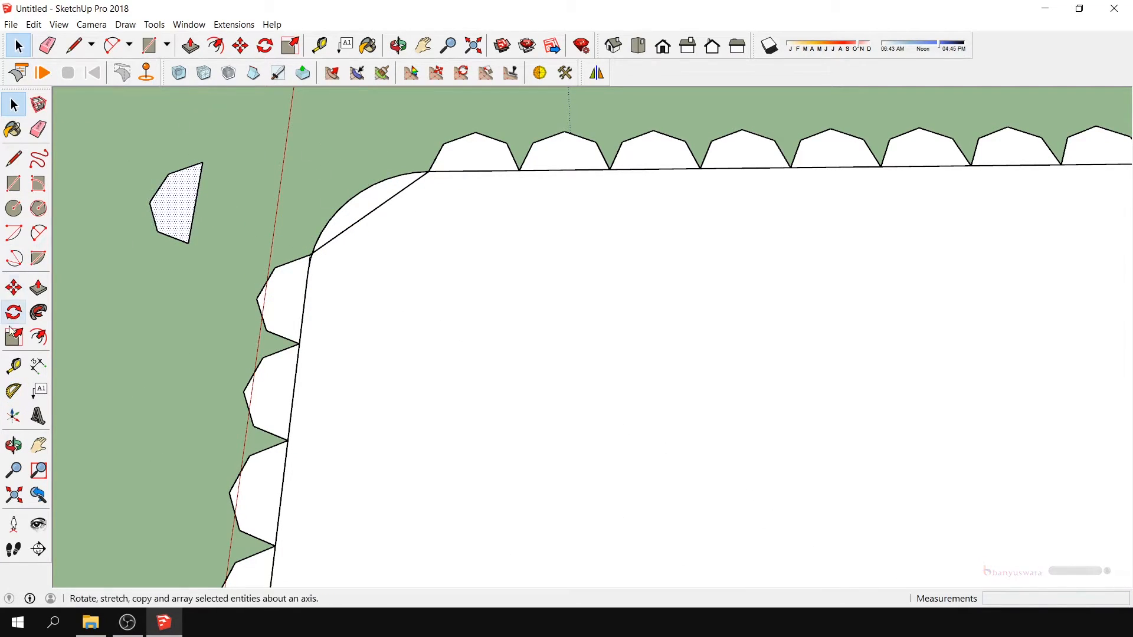
click(19, 321)
click(188, 242)
click(203, 162)
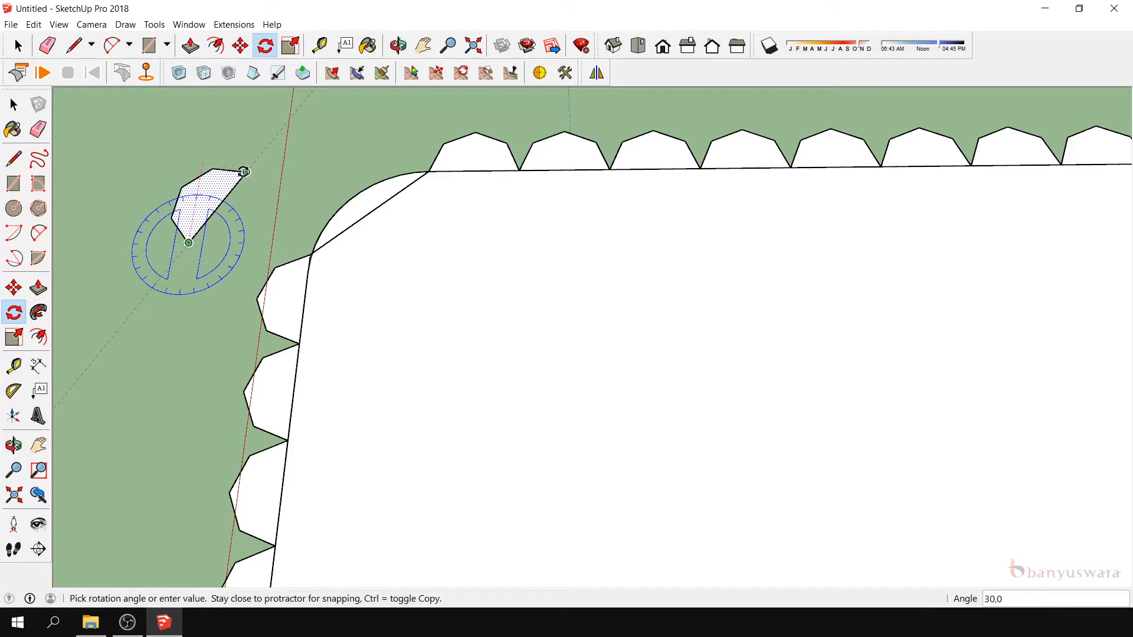
text(50,2)
key(Return)
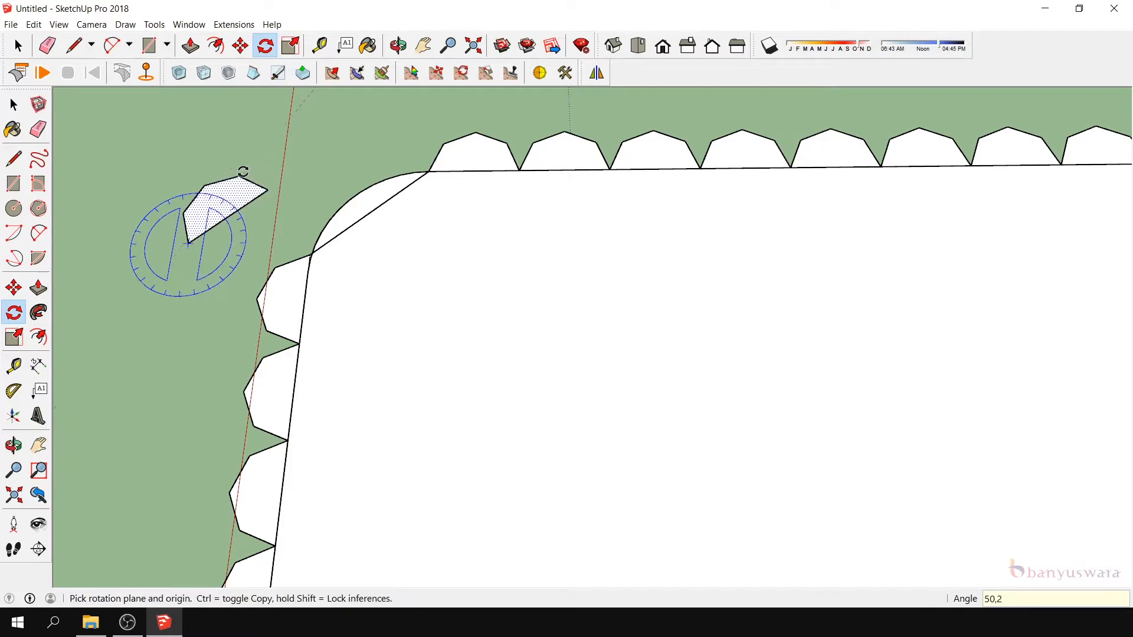
- Move the rotated scallop by its lower corner onto the slanted line's endpoint at the side edge
click(14, 288)
click(188, 242)
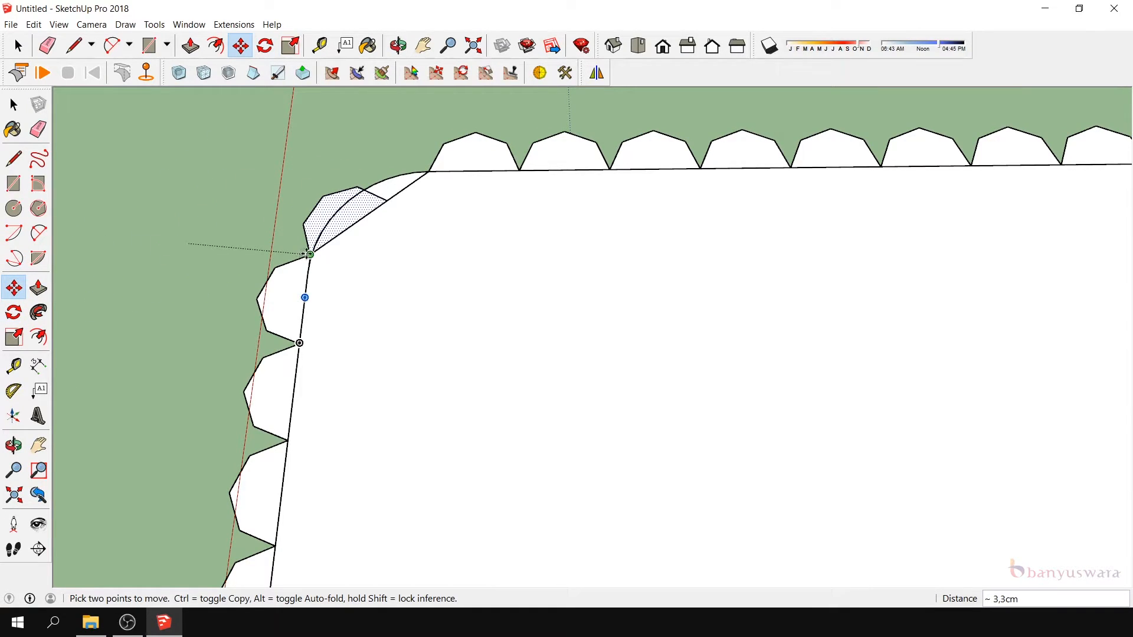
click(310, 255)
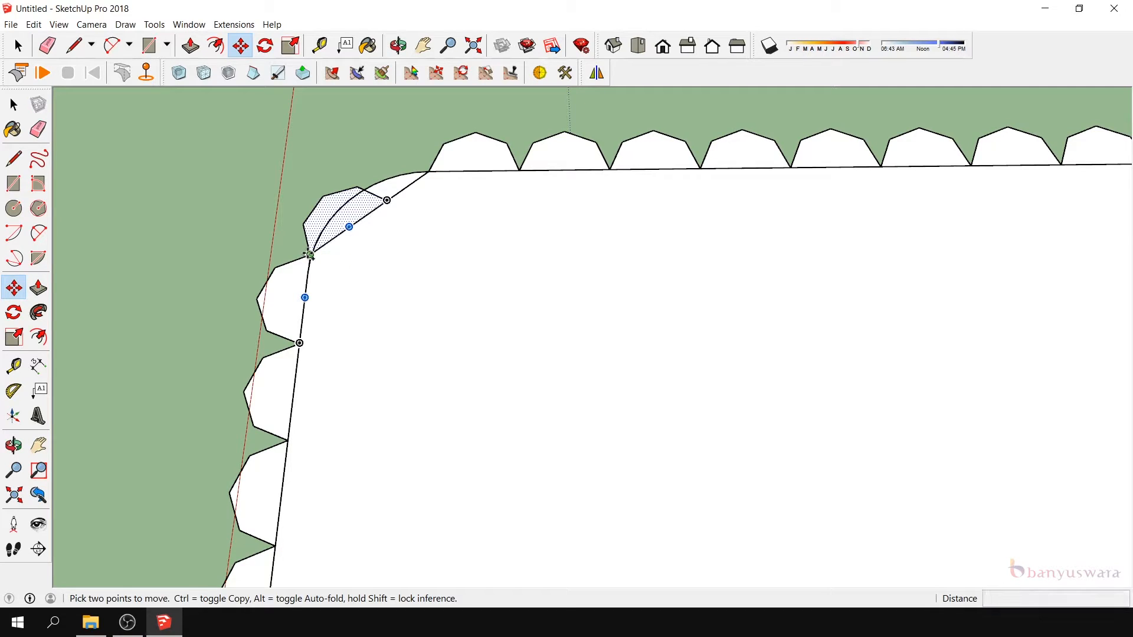
- Copy the corner scallop and place the copy's far corner on the slanted line's other endpoint
key(ctrl)
click(310, 255)
click(318, 173)
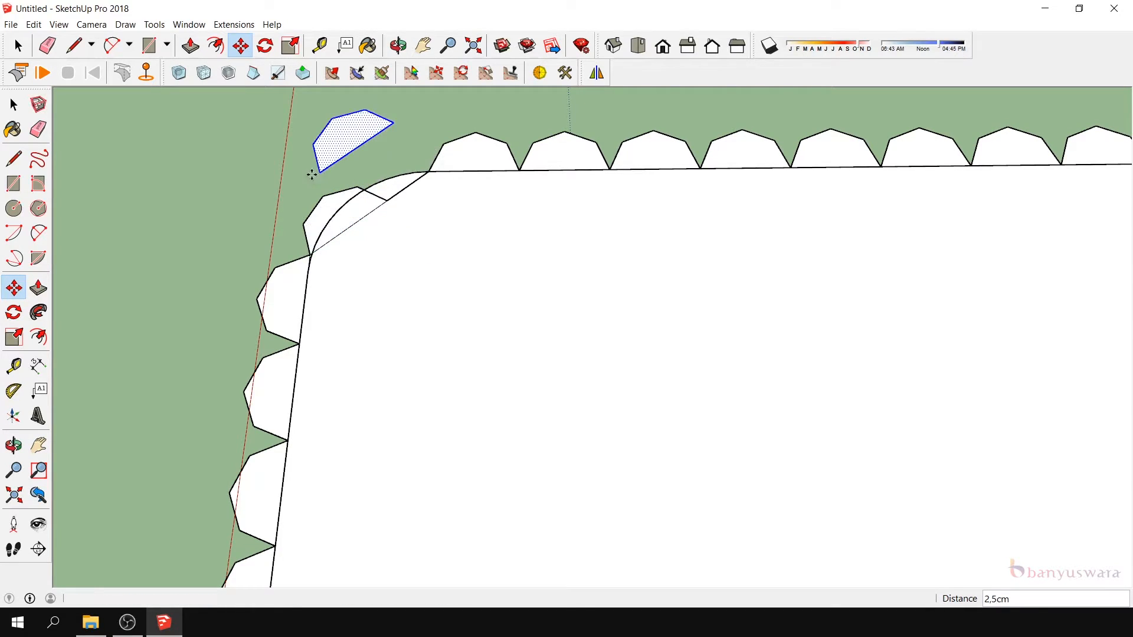
click(395, 124)
click(428, 171)
- Delete the overlapping edges between the two corner scallops and the slanted line behind them
click(14, 104)
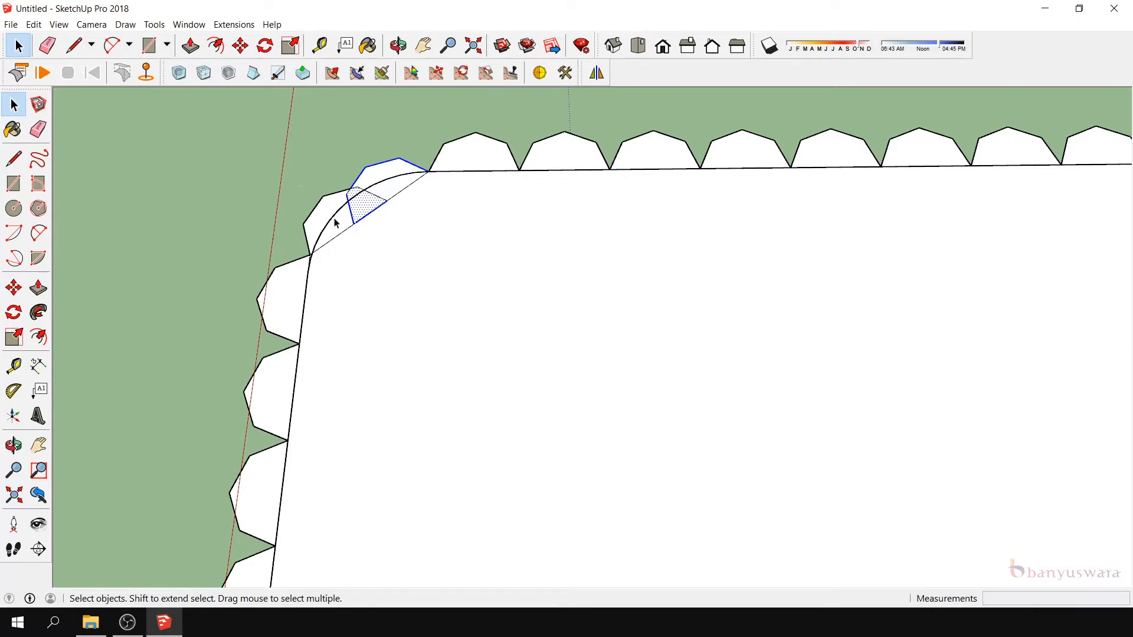
click(352, 219)
key(Delete)
click(378, 199)
key(Delete)
click(381, 206)
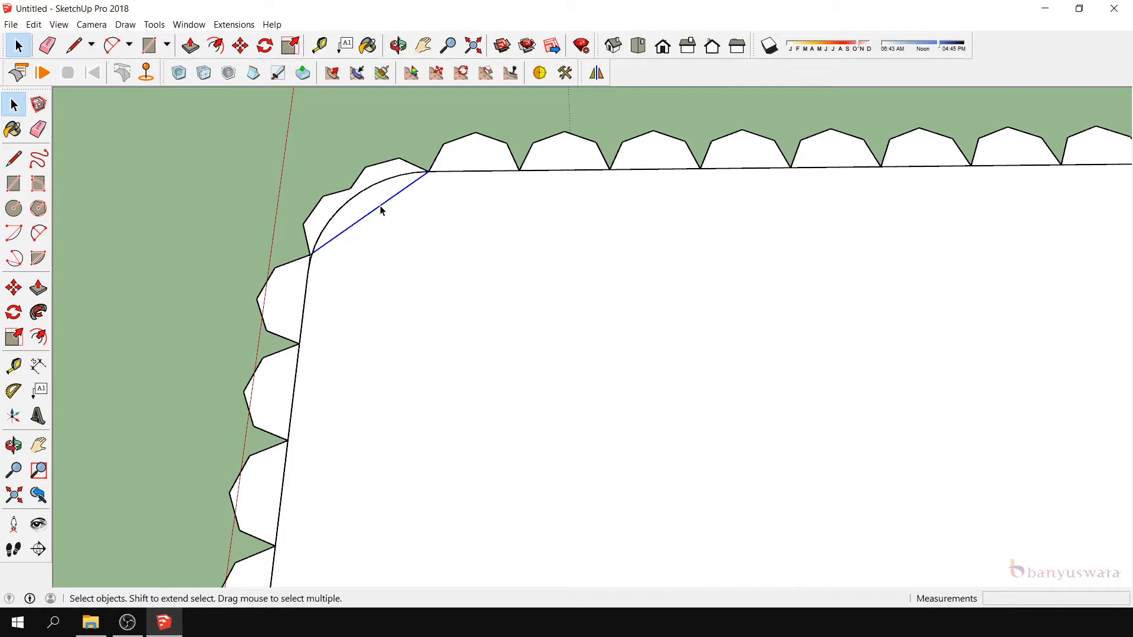
scroll(380, 208, down, 3)
key(Delete)
- Hide the seat group lying beneath the scalloped half
scroll(379, 208, down, 3)
scroll(533, 199, up, 1)
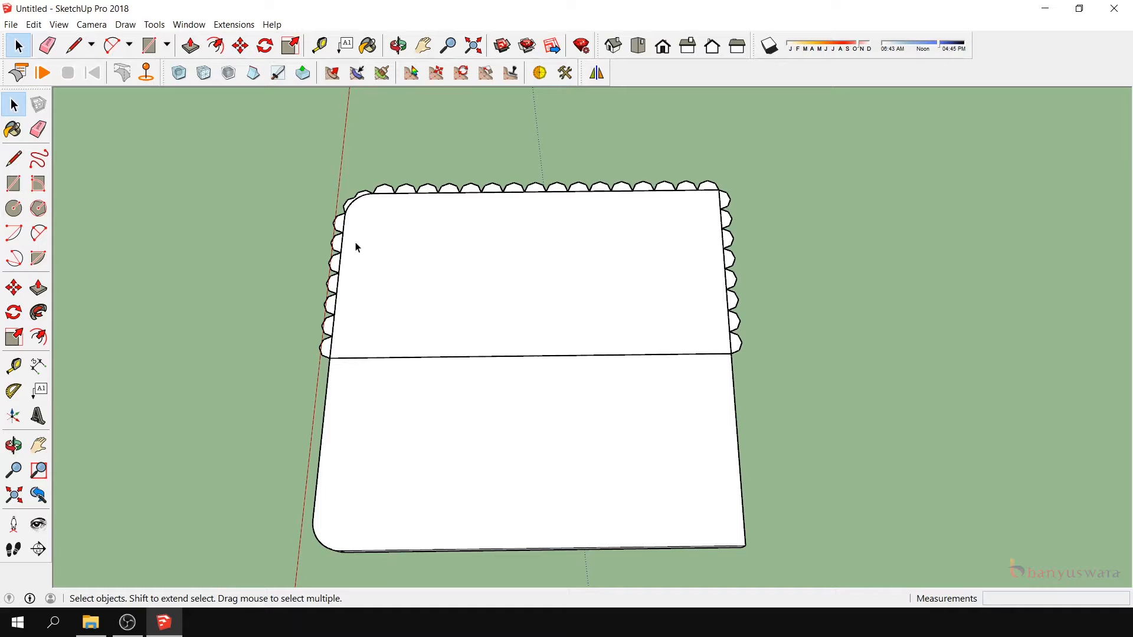
click(431, 412)
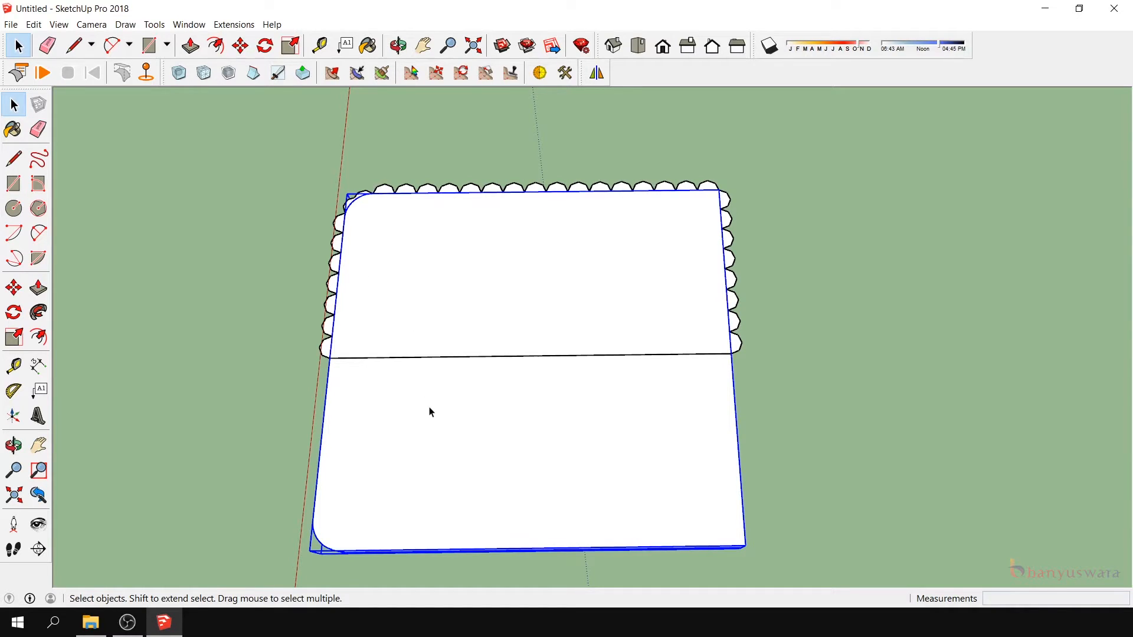
right_click(430, 412)
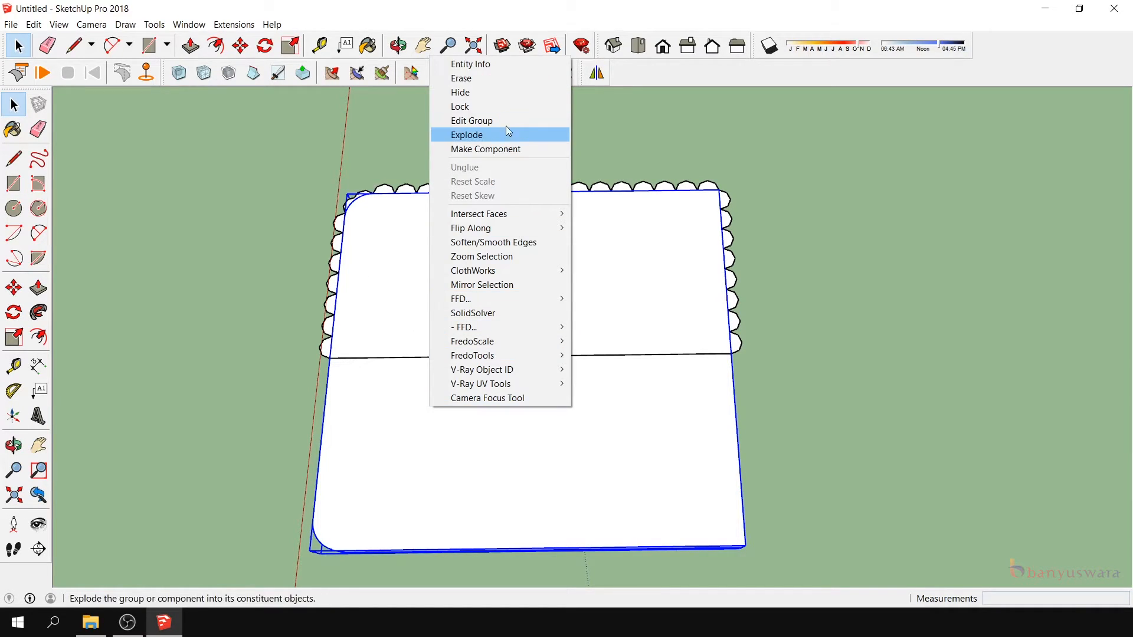
click(504, 96)
- Delete the straight edges behind the scallops on the side edge next to the rounded corner
click(345, 225)
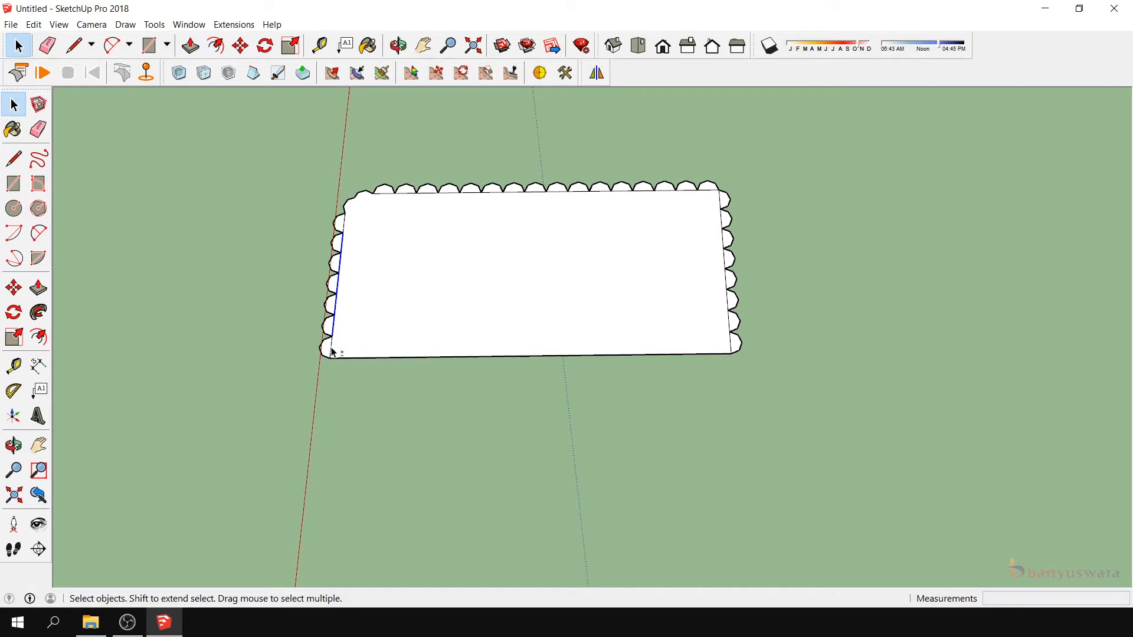
scroll(344, 207, up, 2)
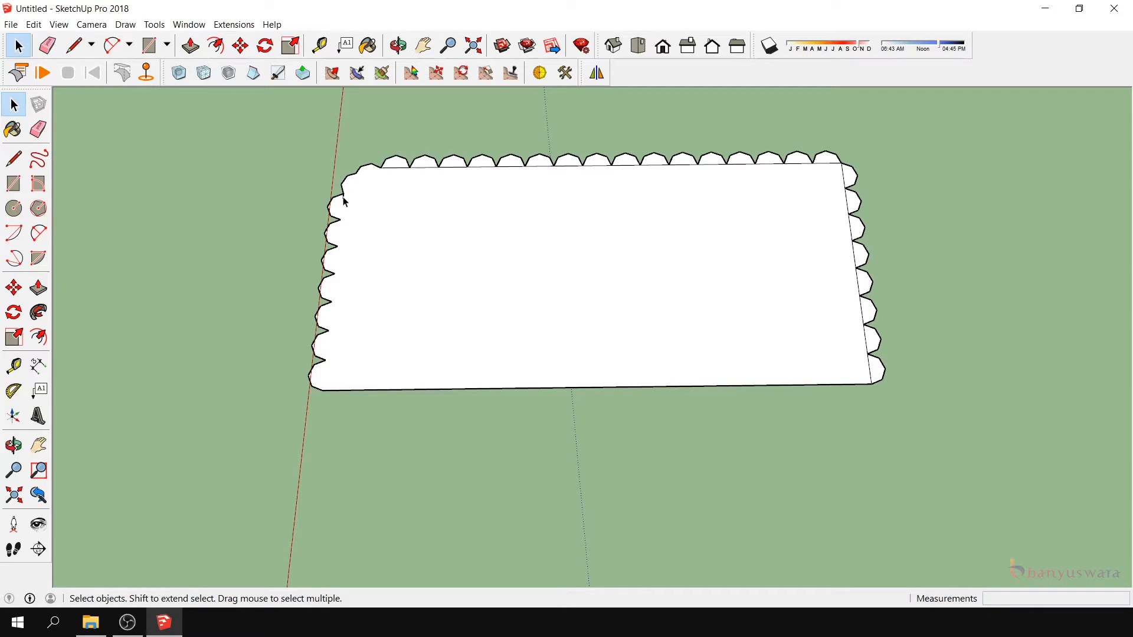
key(Delete)
- Delete the straight edge segments behind the scallops along the long edge opposite the dividing line
click(394, 167)
key(Delete)
click(452, 165)
click(454, 167)
shift+click(481, 167)
shift+click(510, 166)
shift+click(539, 166)
shift+click(569, 165)
shift+click(597, 165)
shift+click(625, 165)
shift+click(769, 164)
shift+click(826, 163)
key(Delete)
- Delete the straight edge segments behind the scallops along the side edge at the sharp corner
click(843, 175)
shift+click(847, 201)
shift+click(851, 227)
shift+click(854, 255)
shift+click(857, 282)
shift+click(865, 340)
shift+click(869, 368)
key(Delete)
- Mirror the scalloped half across its dividing line, keeping the original, and delete the seam between the halves
click(738, 336)
scroll(446, 280, down, 3)
click(13, 445)
drag(472, 266, 637, 321)
click(601, 82)
click(594, 348)
click(608, 386)
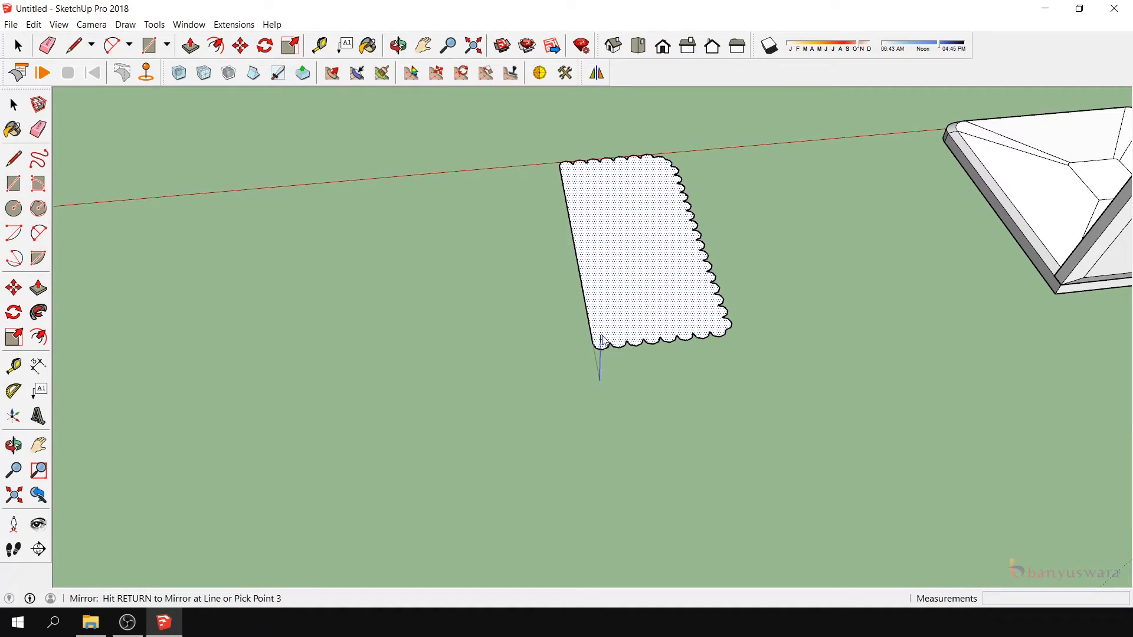
click(603, 343)
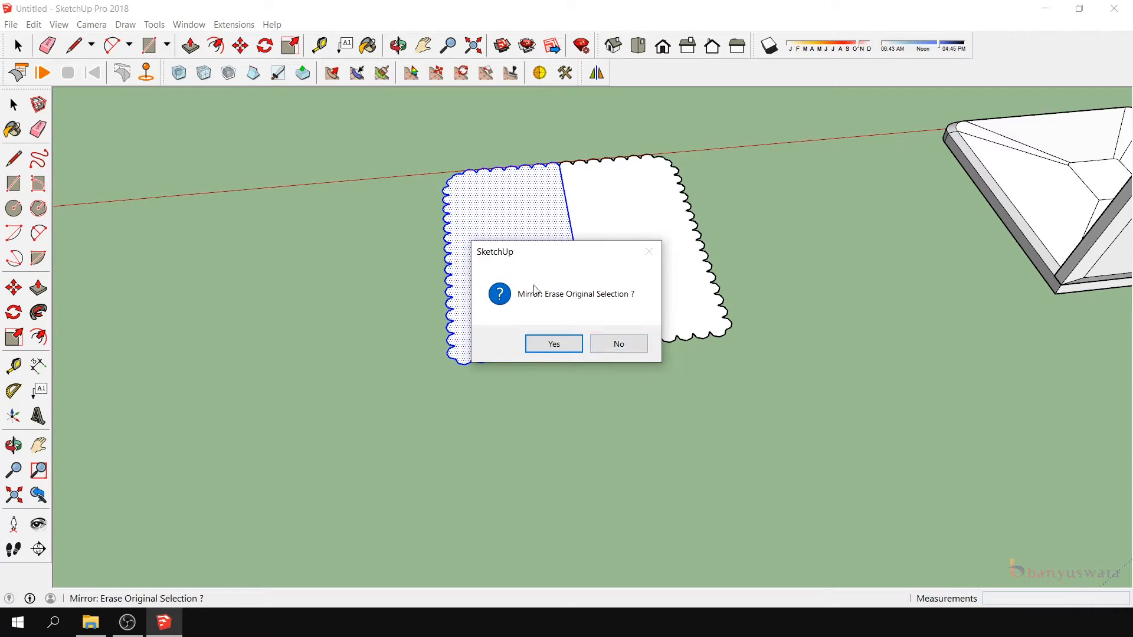
click(616, 344)
click(569, 219)
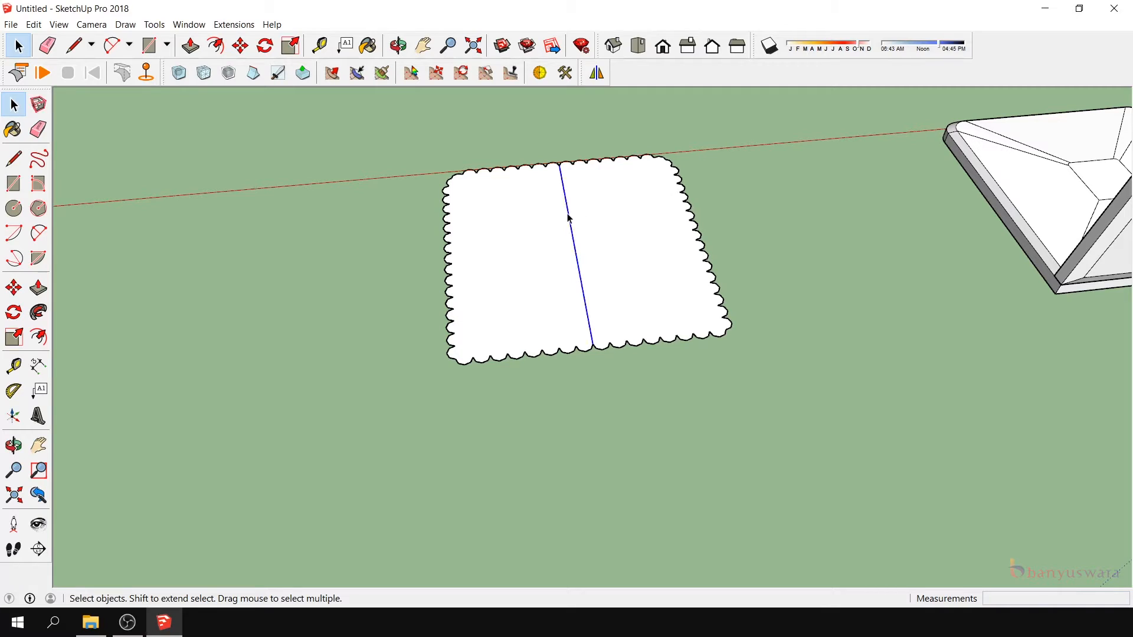
key(Delete)
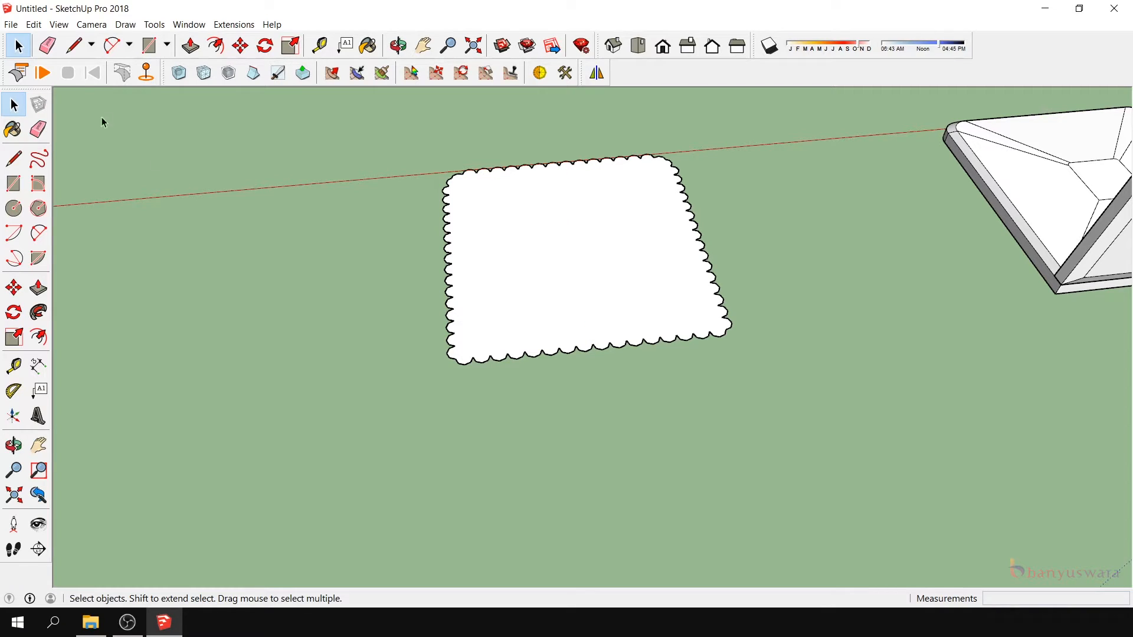
- Unhide the seat group beneath the scalloped sheet
click(34, 24)
mouse_move(106, 208)
click(257, 237)
- Make the complete scalloped face and its outline a group separate from the seat
scroll(569, 274, down, 1)
drag(409, 143, 739, 403)
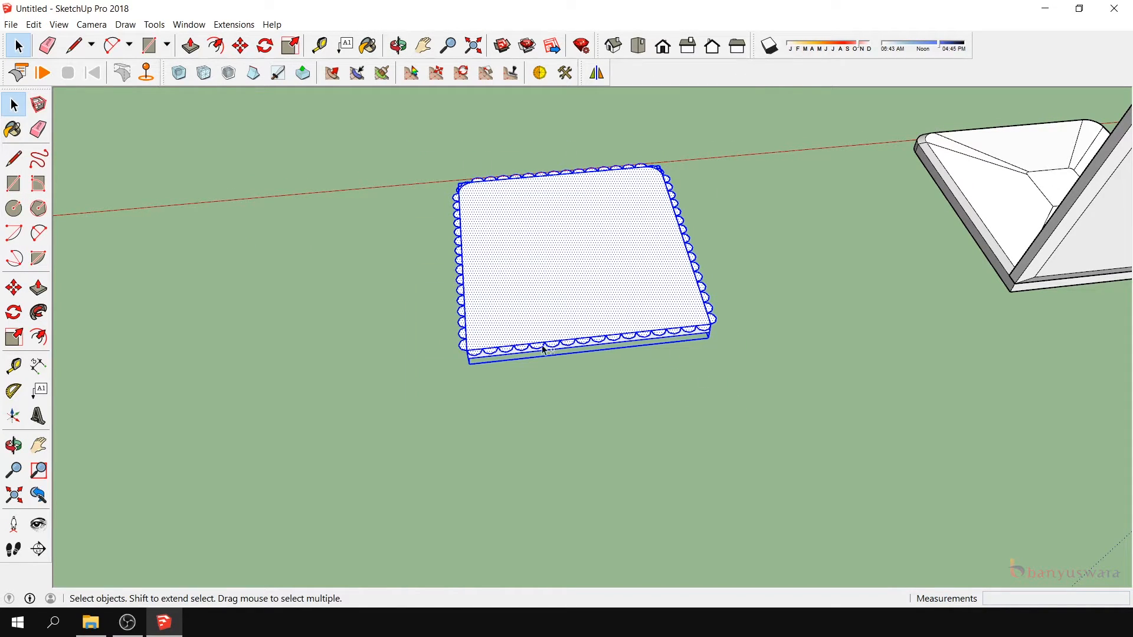
scroll(523, 354, up, 2)
scroll(565, 212, down, 1)
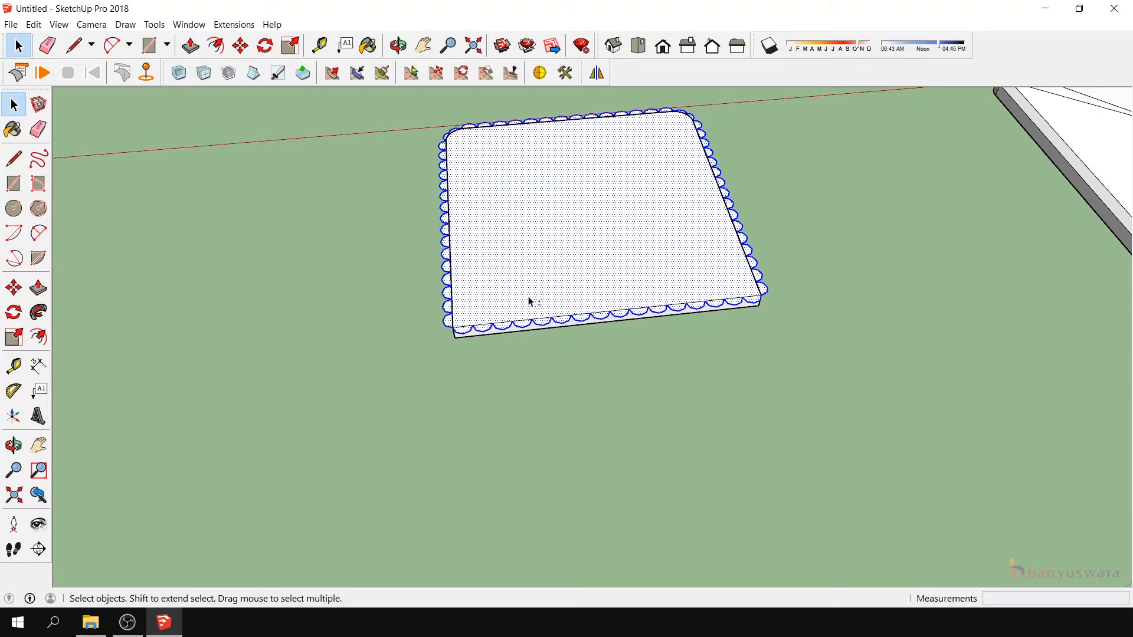
scroll(516, 218, down, 1)
scroll(592, 202, up, 1)
scroll(561, 187, up, 1)
right_click(561, 186)
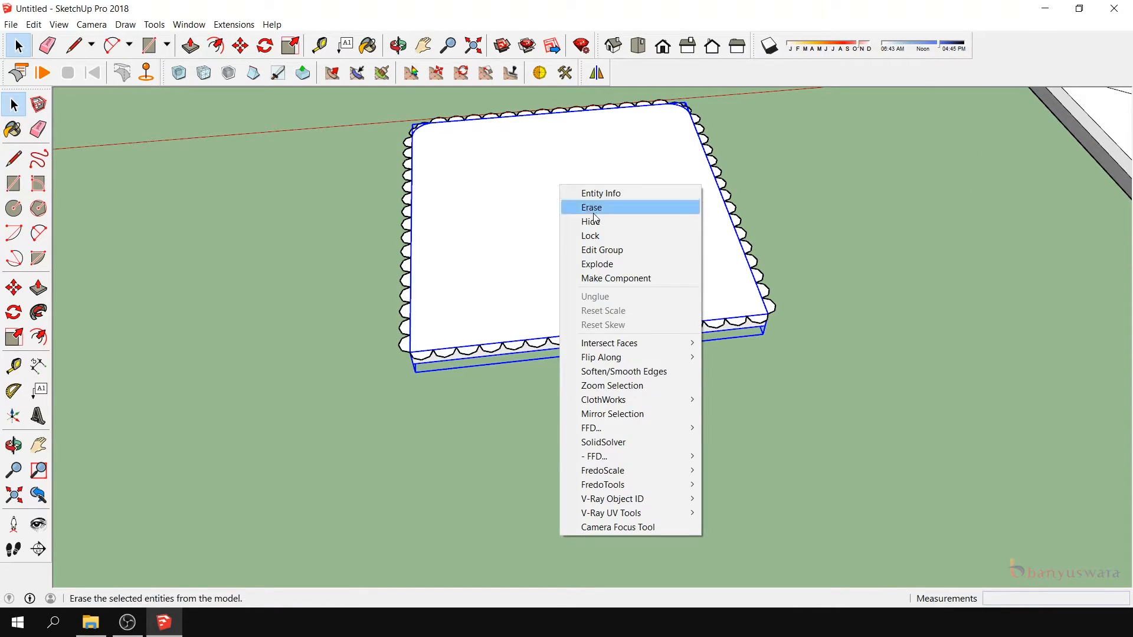
click(602, 250)
right_click(771, 307)
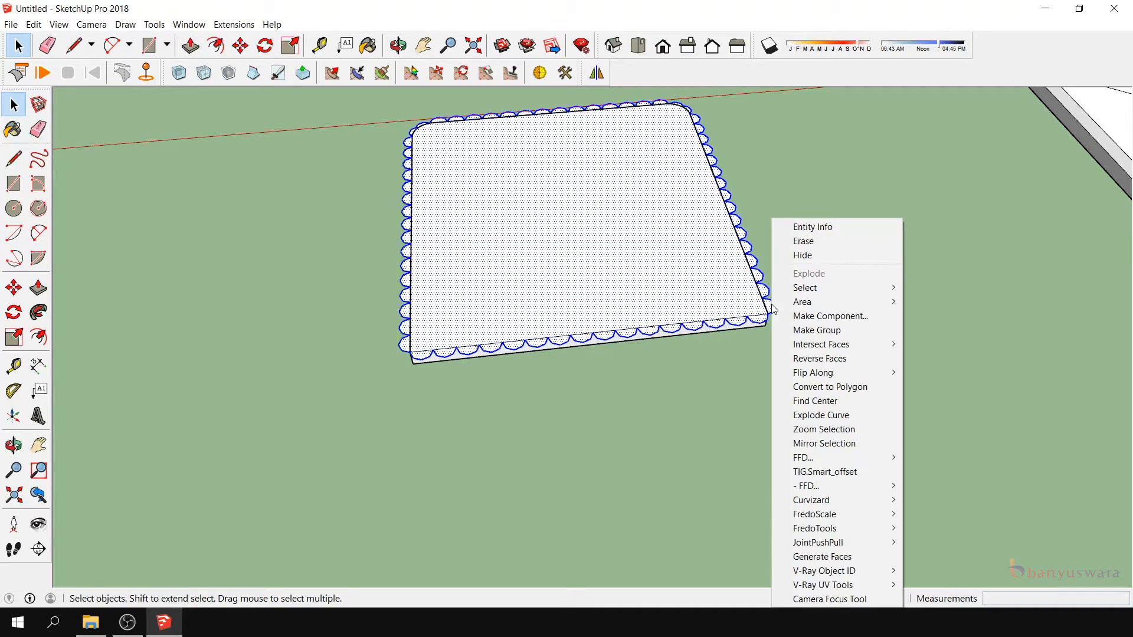
click(816, 330)
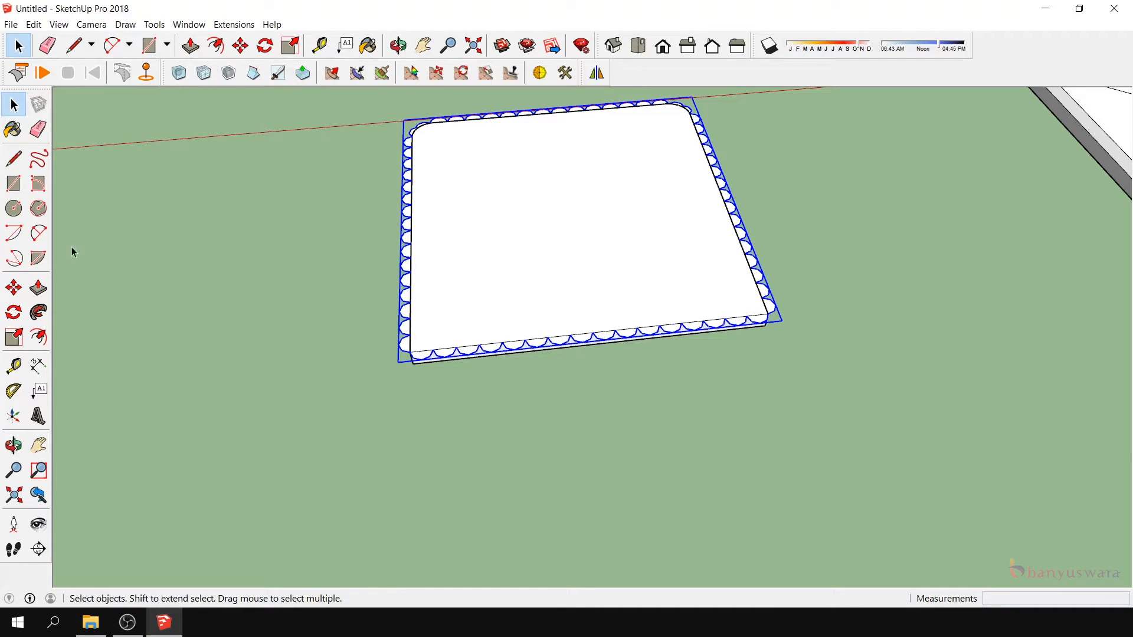
- Scale the scalloped group uniformly about its center to 0.94 so it fits within the seat outline
click(13, 337)
key(ctrl)
ctrl+drag(692, 96, 685, 103)
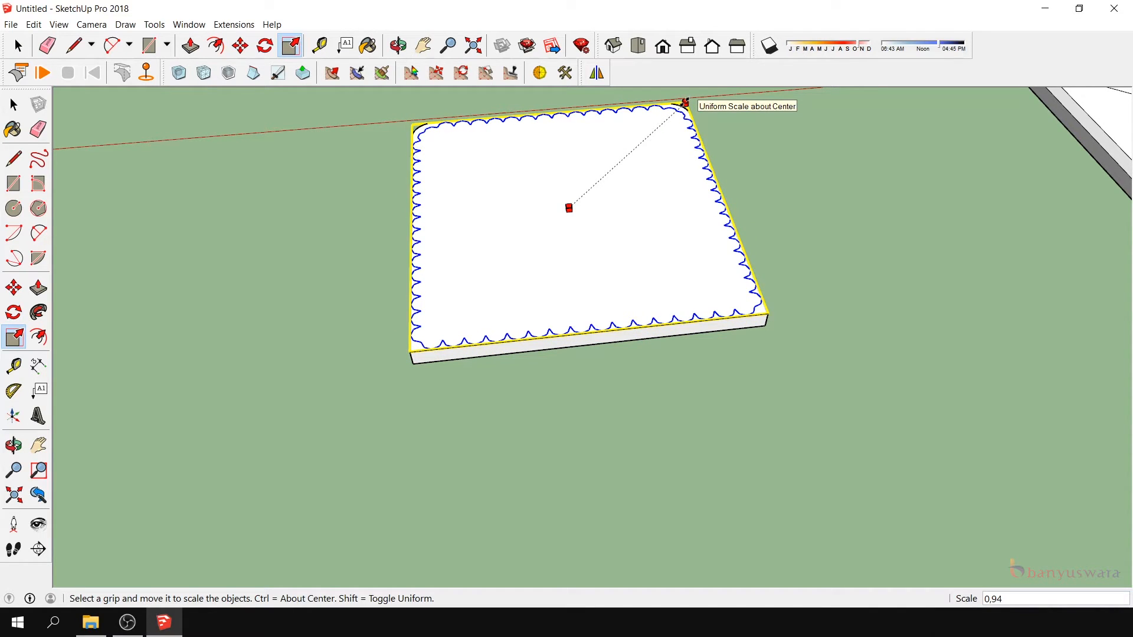
scroll(416, 125, up, 3)
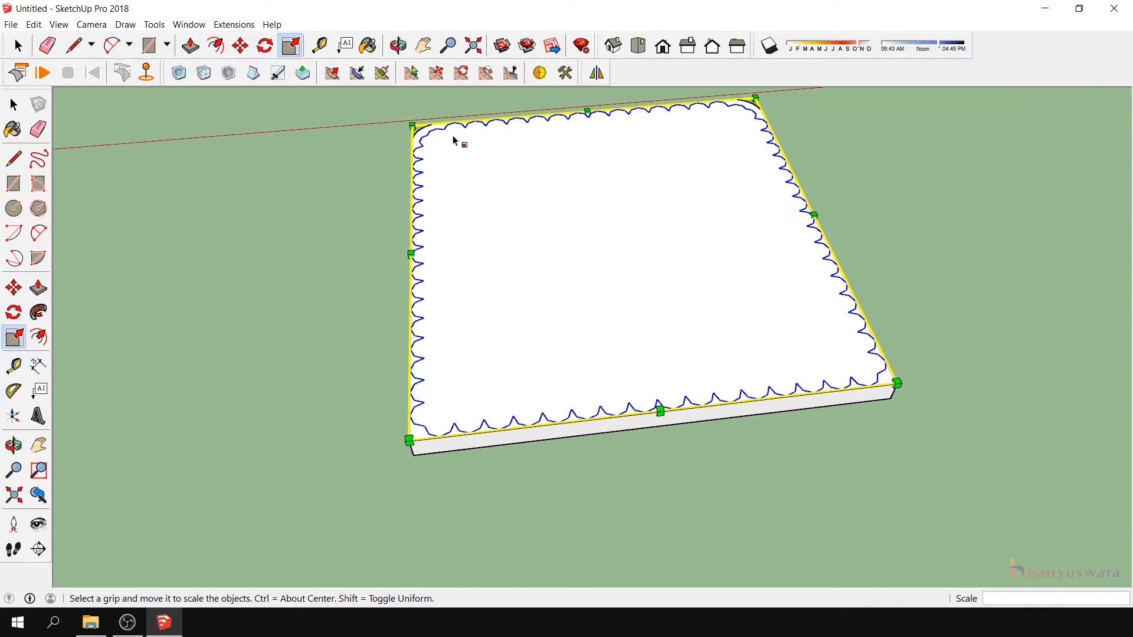
- Delete the seat slab group beneath the scalloped sheet
click(15, 446)
drag(435, 313, 597, 291)
scroll(776, 348, down, 3)
scroll(629, 243, up, 3)
scroll(586, 159, down, 3)
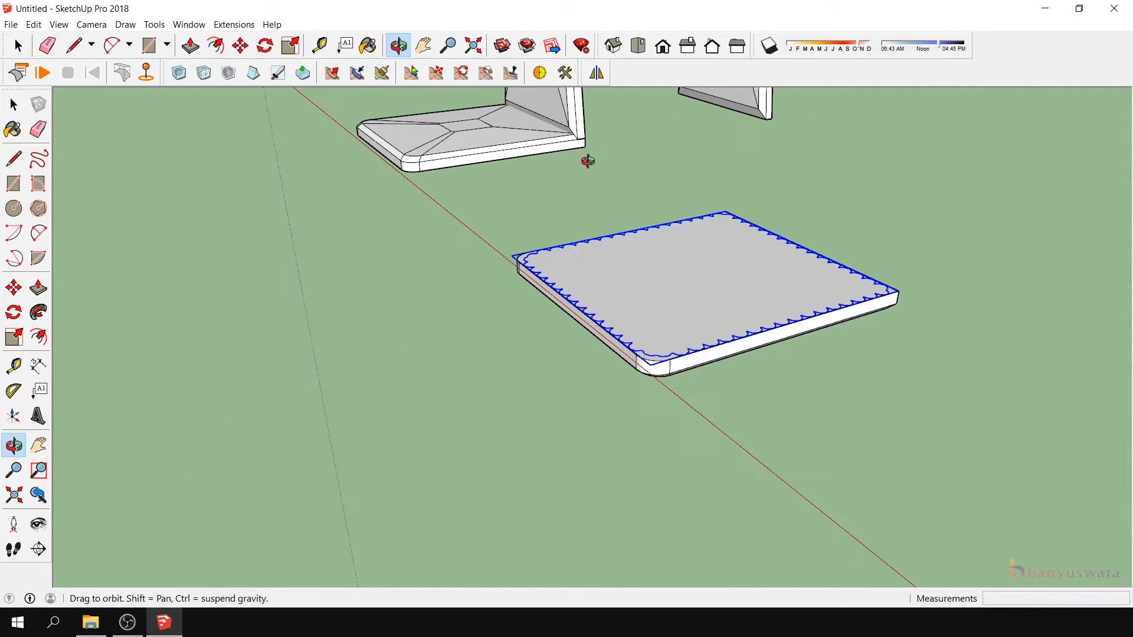
drag(776, 290, 702, 340)
click(13, 104)
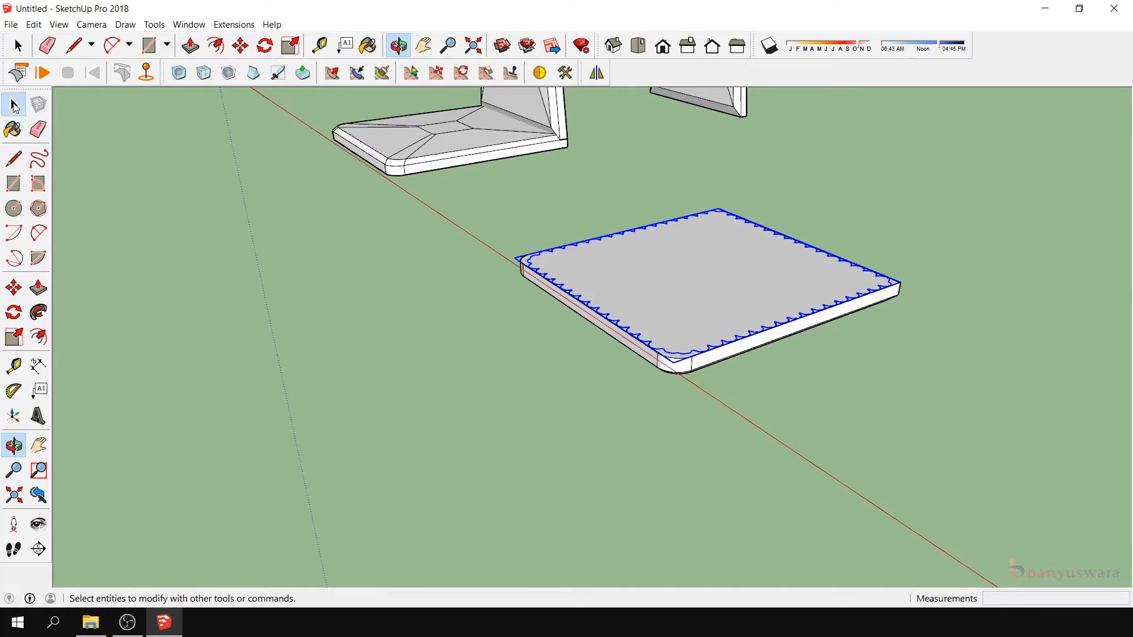
click(681, 373)
key(Delete)
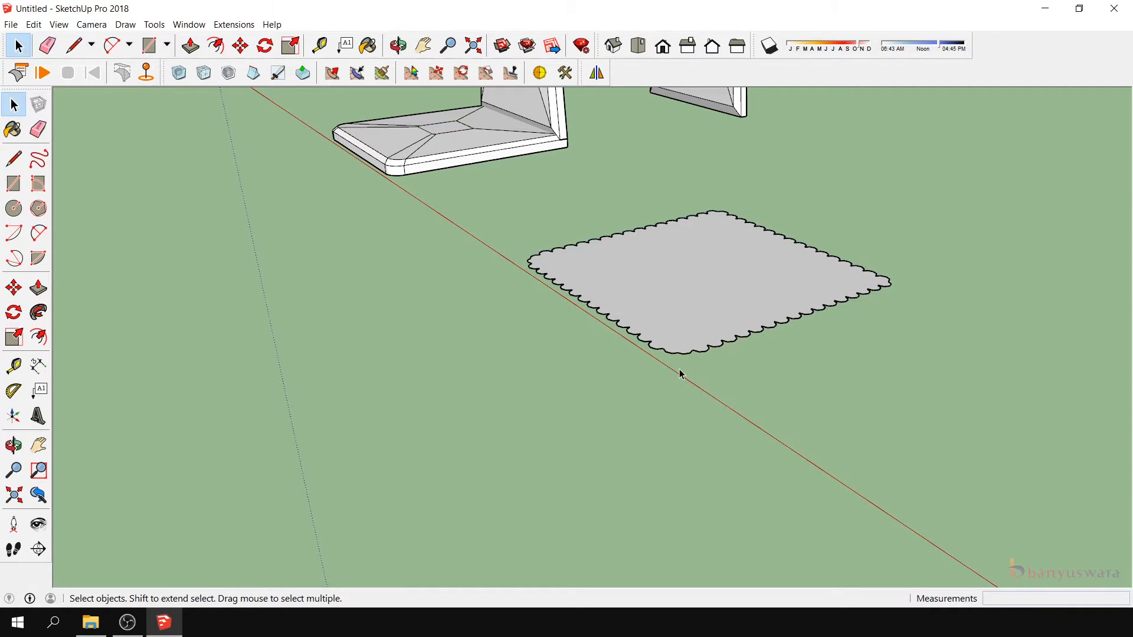
- Examine the face inside the scalloped group and the original red chair beside the cover parts
click(784, 298)
double_click(780, 298)
click(706, 286)
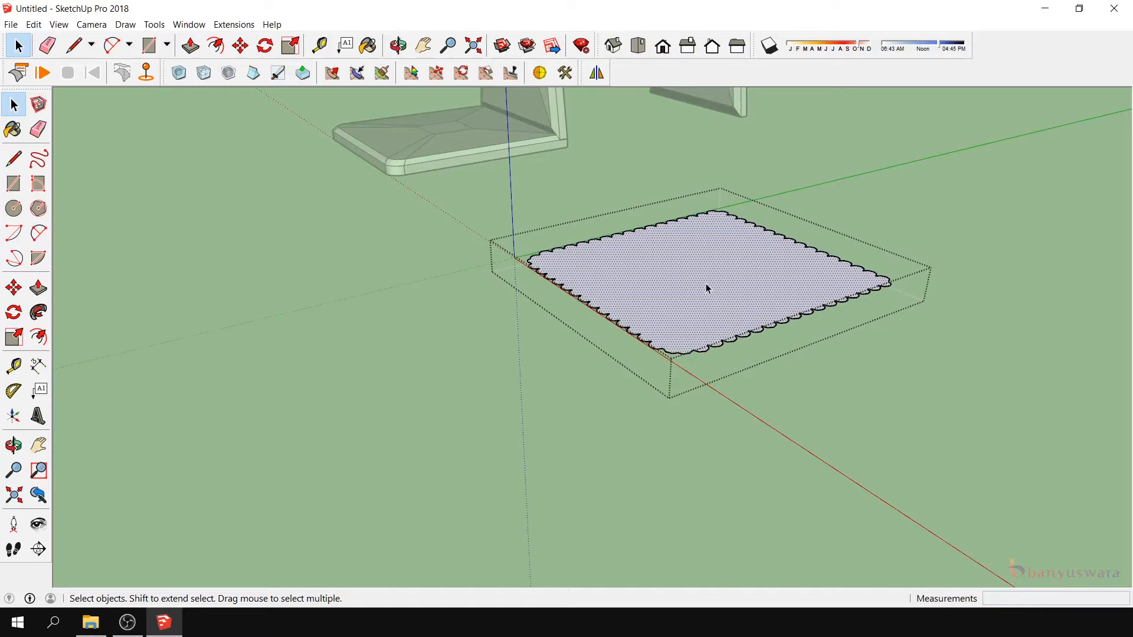
middle_drag(706, 286, 478, 367)
scroll(478, 367, down, 2)
scroll(620, 365, down, 2)
click(704, 362)
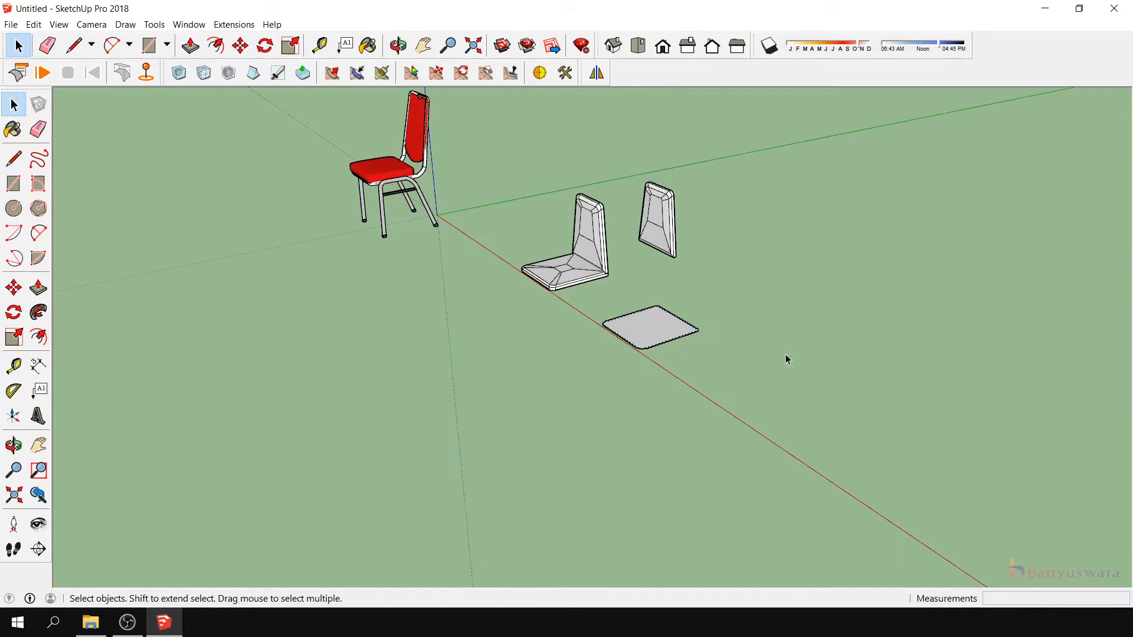
scroll(755, 373, down, 2)
scroll(527, 275, up, 3)
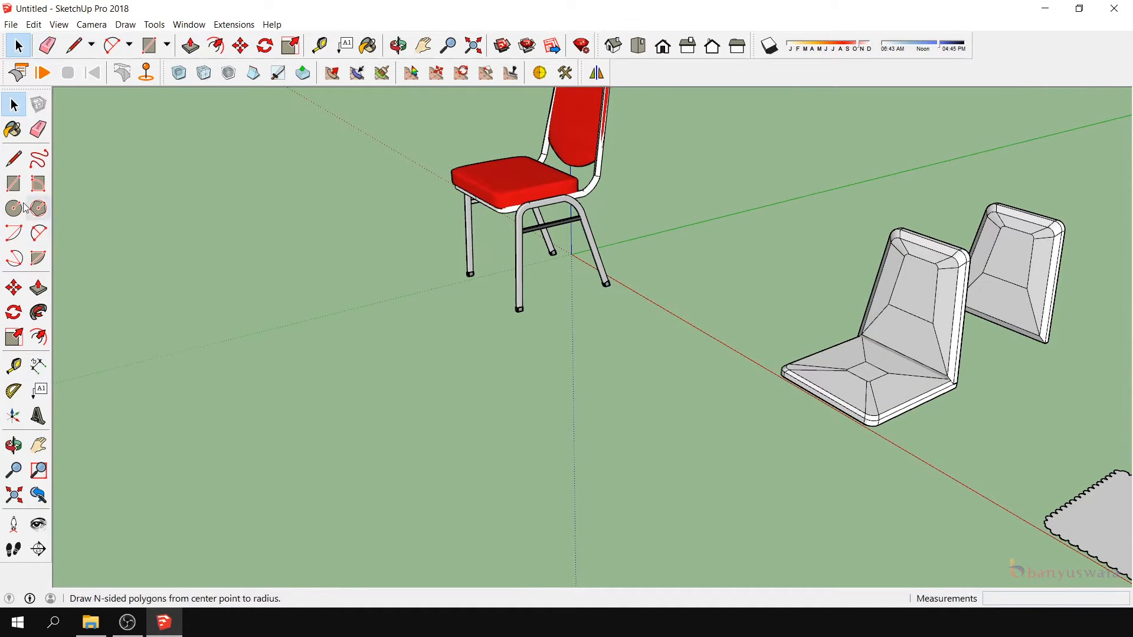
- Take a tape measurement starting from the side of the red chair's seat cushion
click(14, 366)
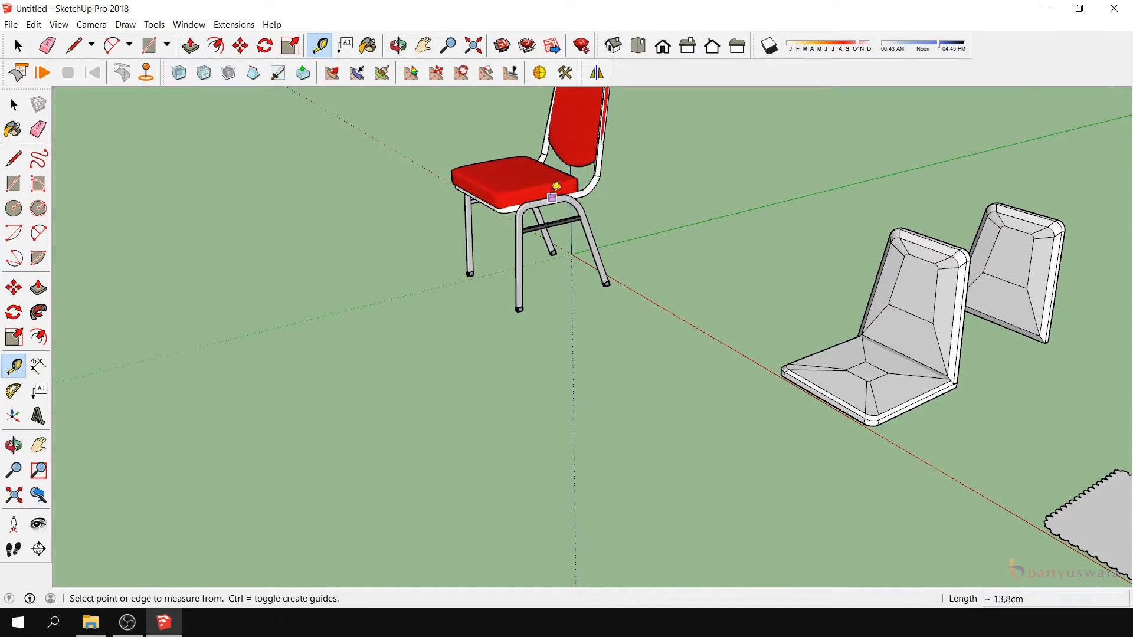
scroll(548, 180, up, 3)
click(542, 173)
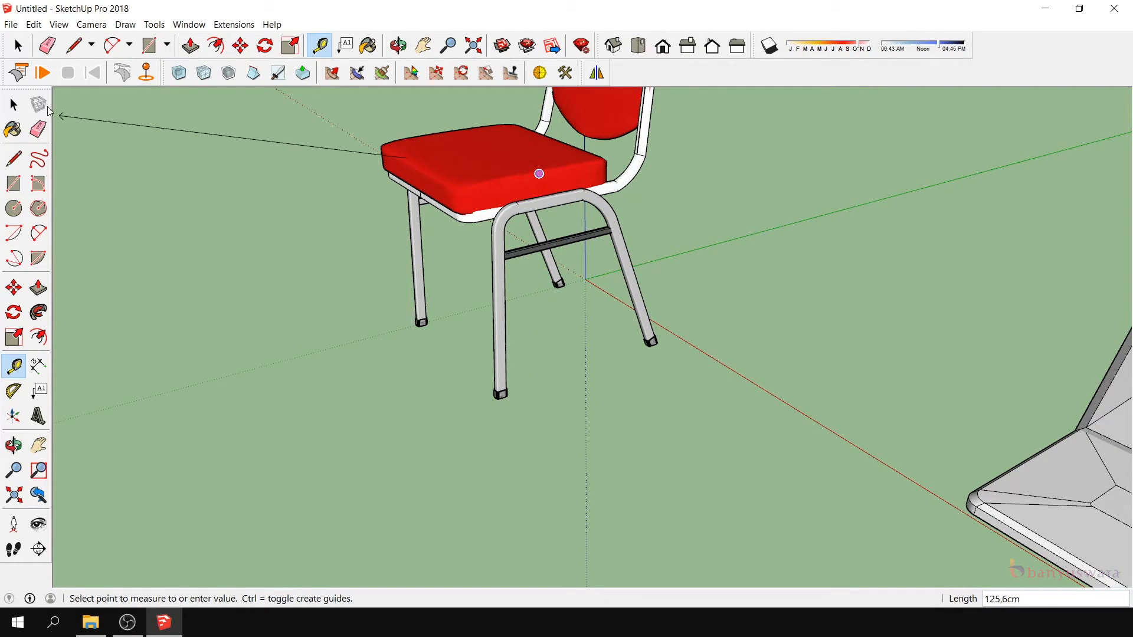
click(13, 104)
- Open the flat scalloped group for editing and extrude its face upward 35 cm
scroll(814, 345, down, 5)
scroll(826, 385, up, 3)
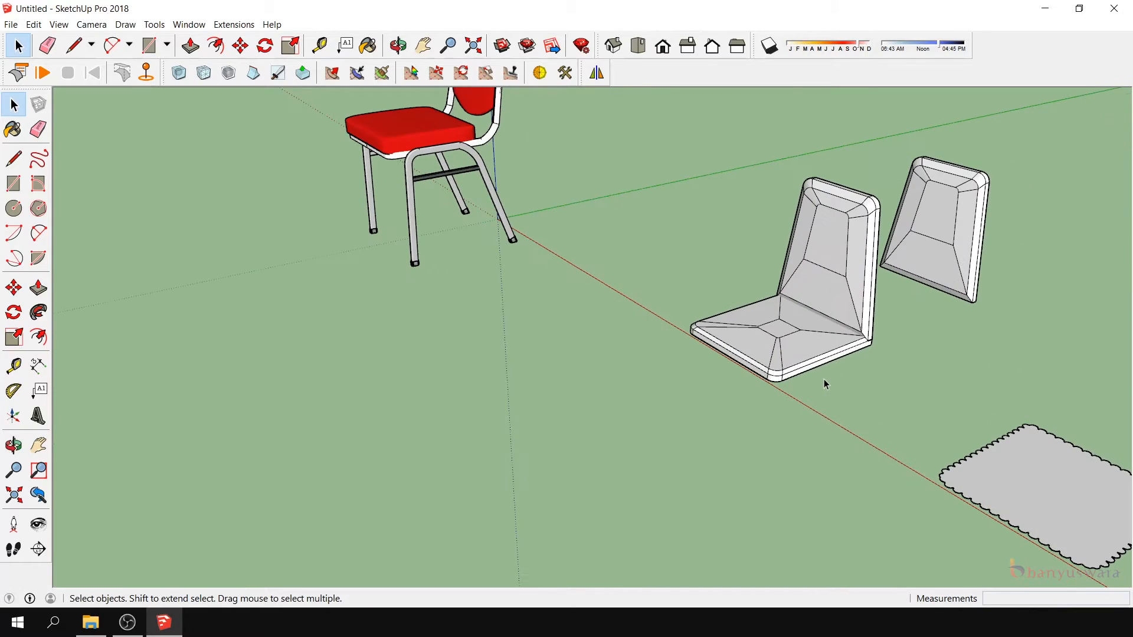
click(39, 445)
drag(634, 433, 485, 310)
scroll(485, 309, down, 2)
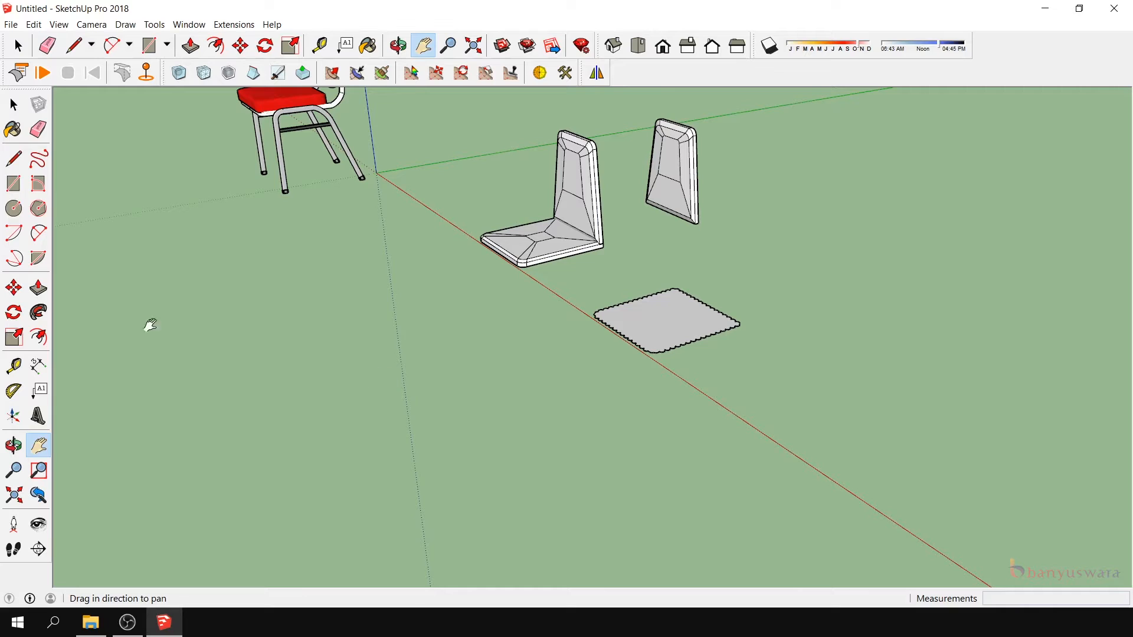
click(38, 290)
key(space)
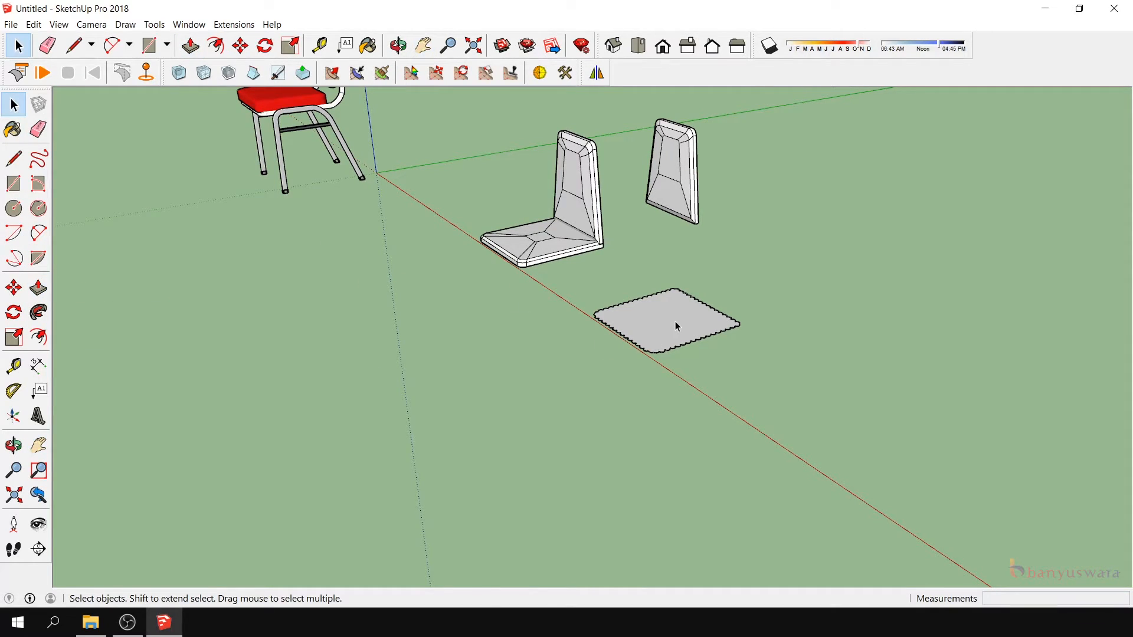
double_click(674, 321)
click(38, 288)
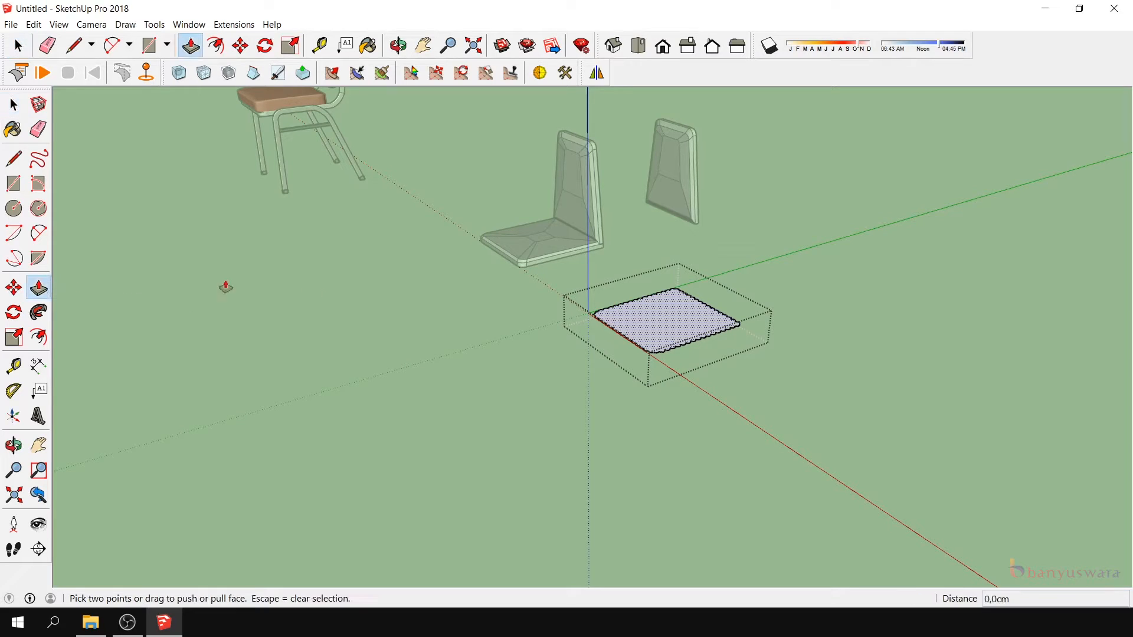
drag(642, 324, 641, 277)
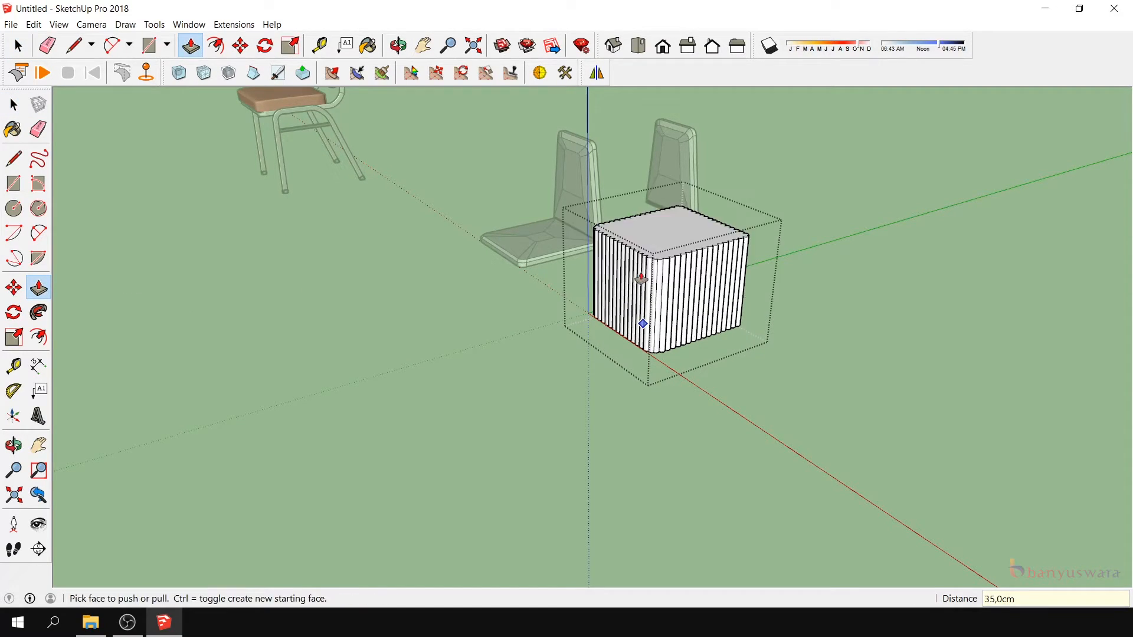
- Delete the top face of the extruded scalloped block
scroll(684, 300, up, 3)
click(13, 445)
drag(531, 359, 675, 286)
scroll(685, 301, up, 2)
click(14, 105)
click(424, 228)
key(Delete)
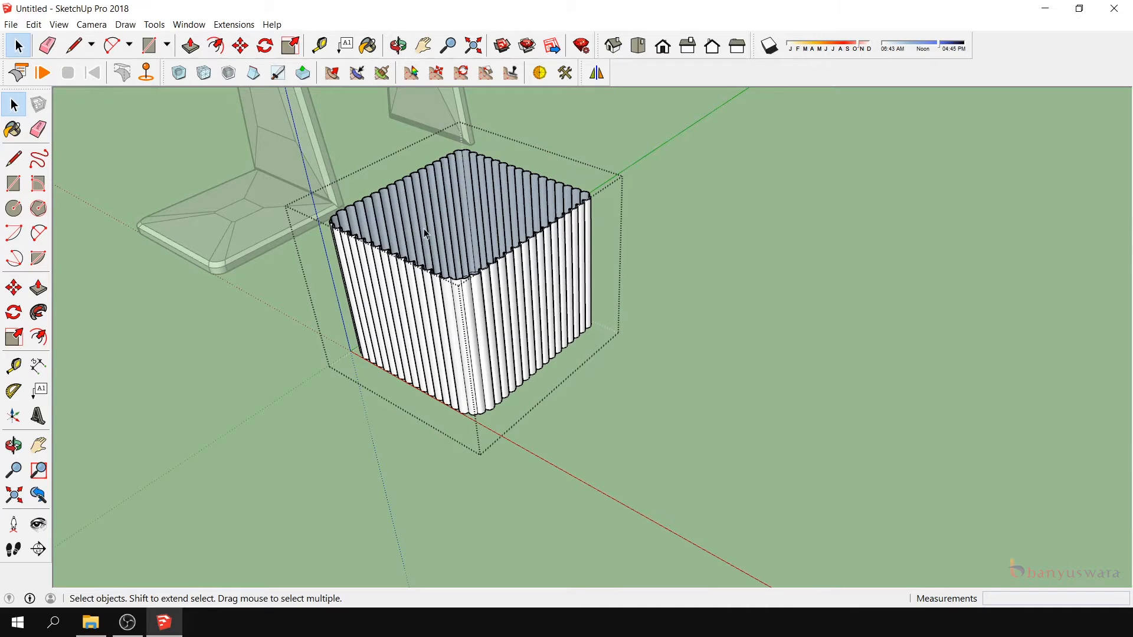
- Delete the bottom face of the scalloped block, leaving only its fluted side walls
click(13, 445)
drag(526, 318, 513, 427)
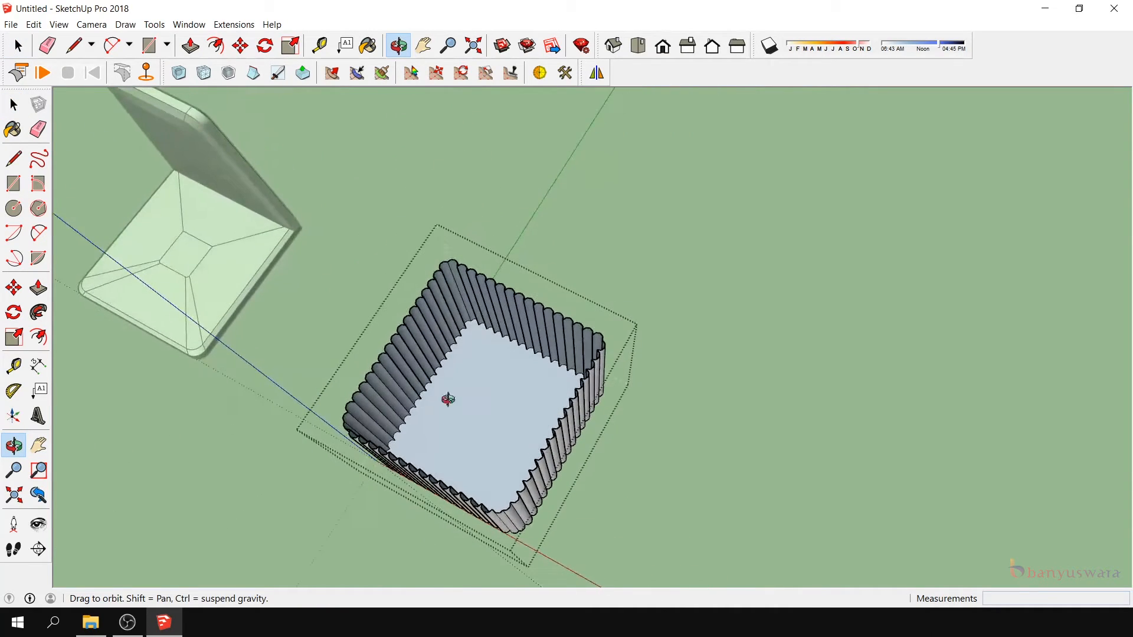
click(13, 111)
click(444, 427)
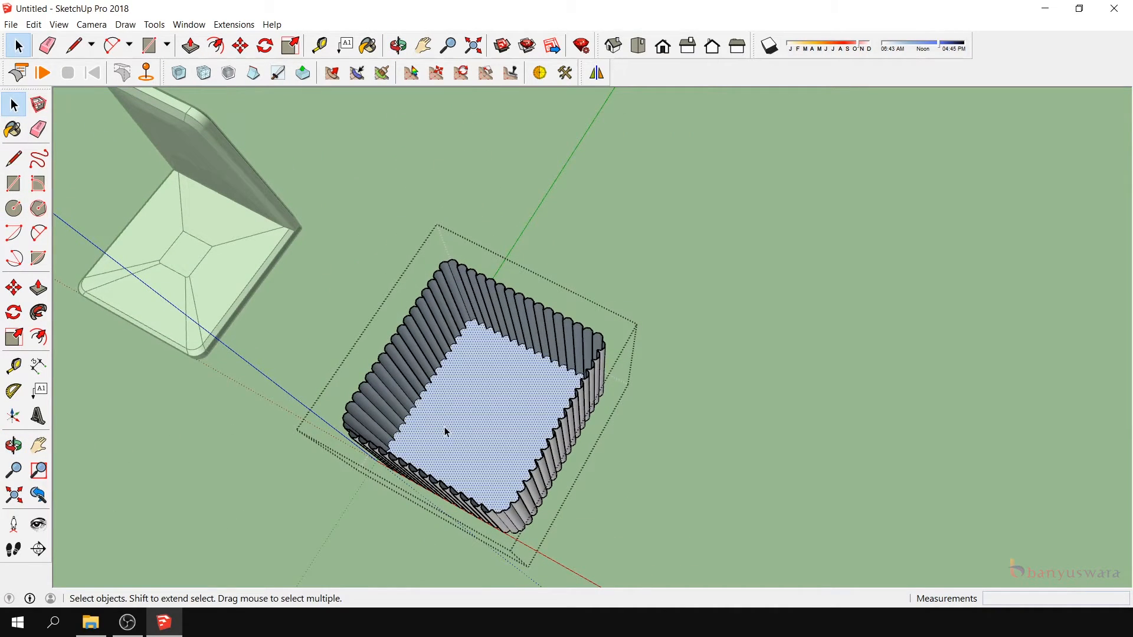
key(Delete)
- Copy the walls' bottom scalloped outline 35 cm up to the top edge, dividing the distance into 5 equal intervals with /5
click(13, 445)
drag(144, 458, 393, 120)
drag(518, 448, 630, 380)
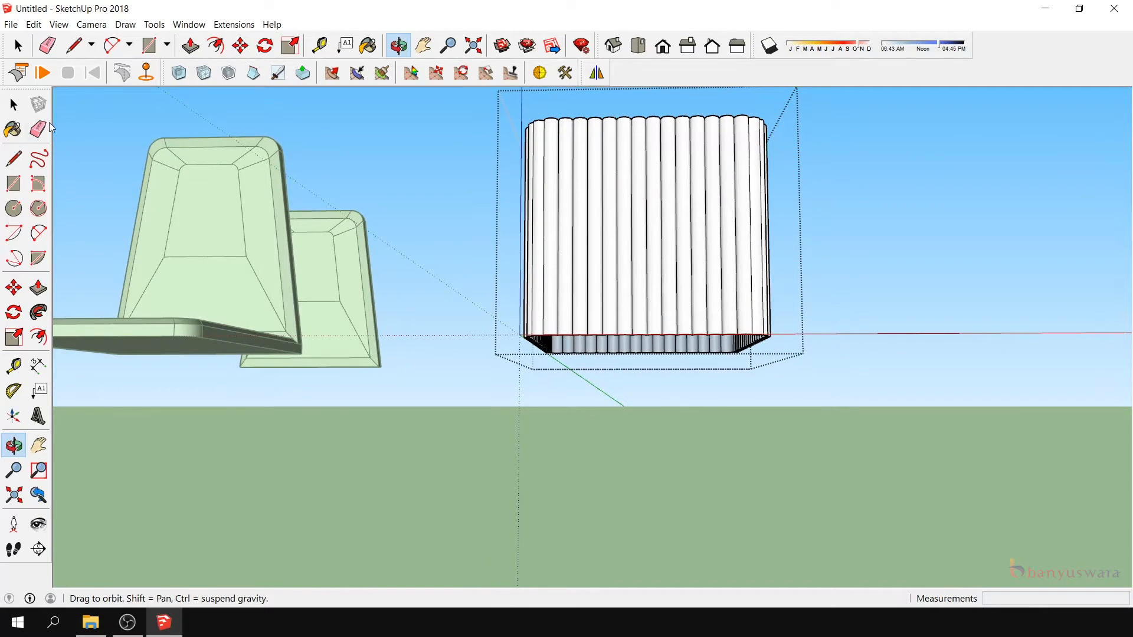
key(space)
drag(470, 317, 886, 419)
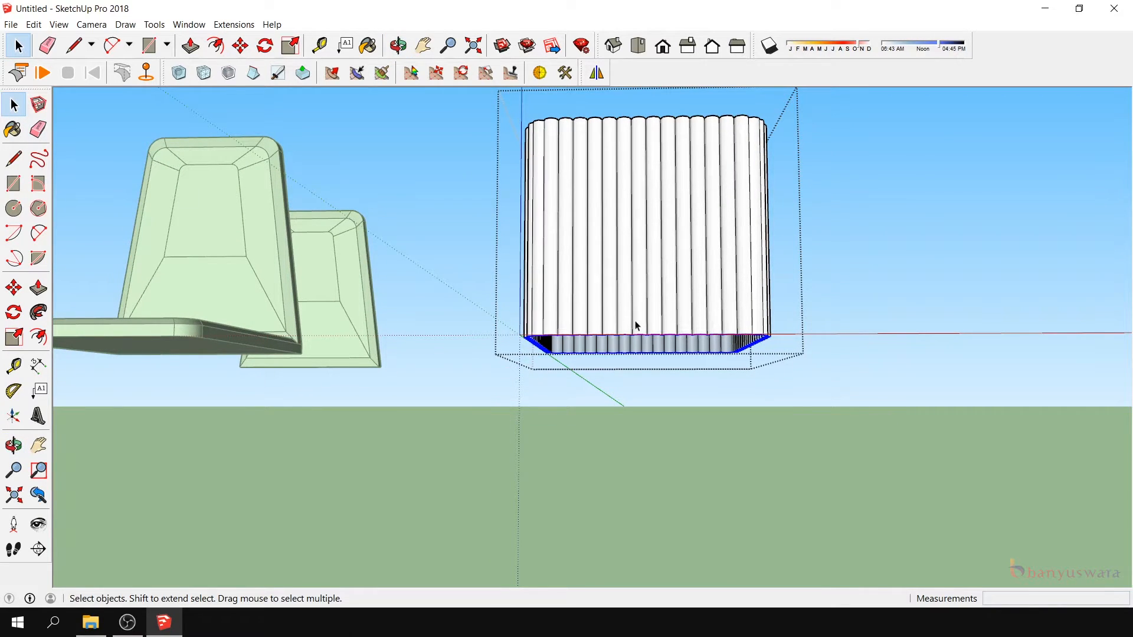
click(14, 445)
drag(254, 433, 437, 374)
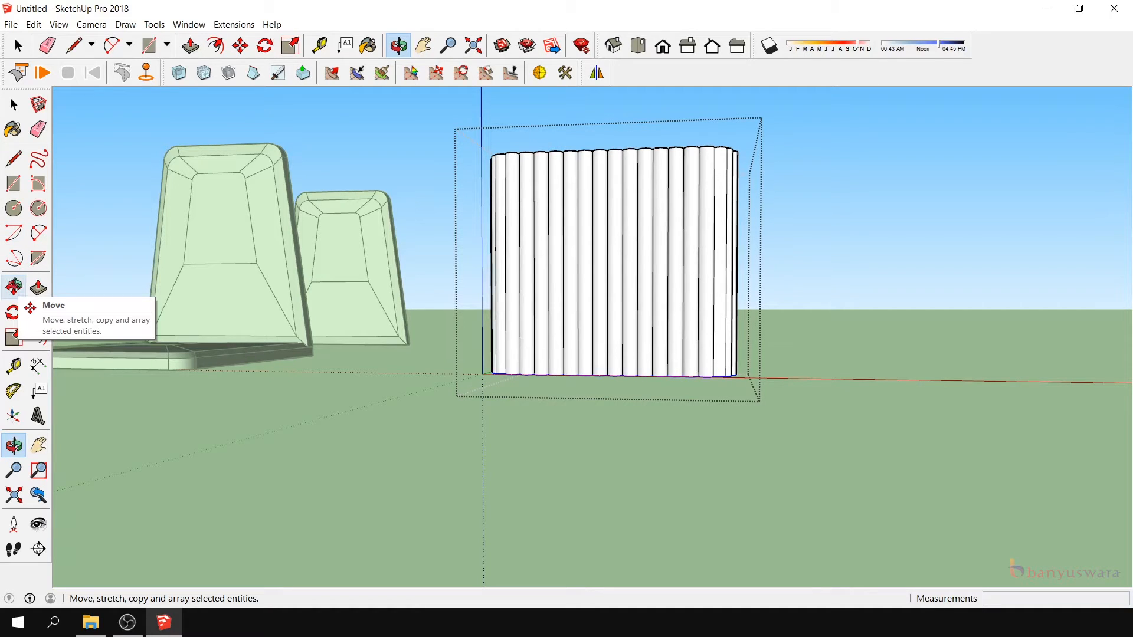
click(15, 288)
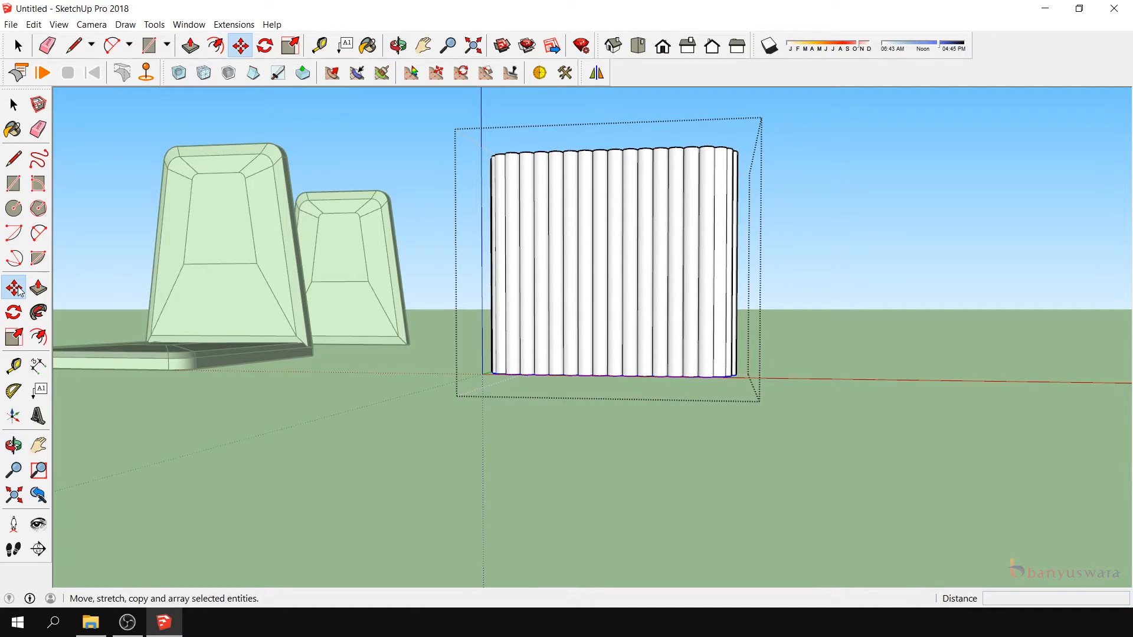
click(516, 375)
key(ctrl)
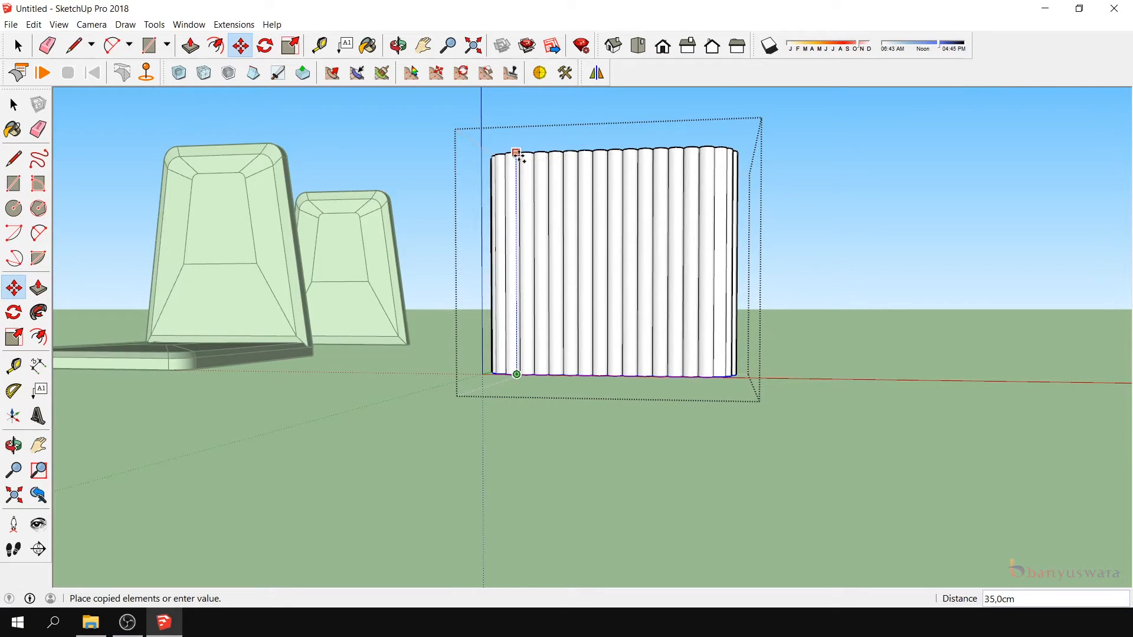
click(519, 155)
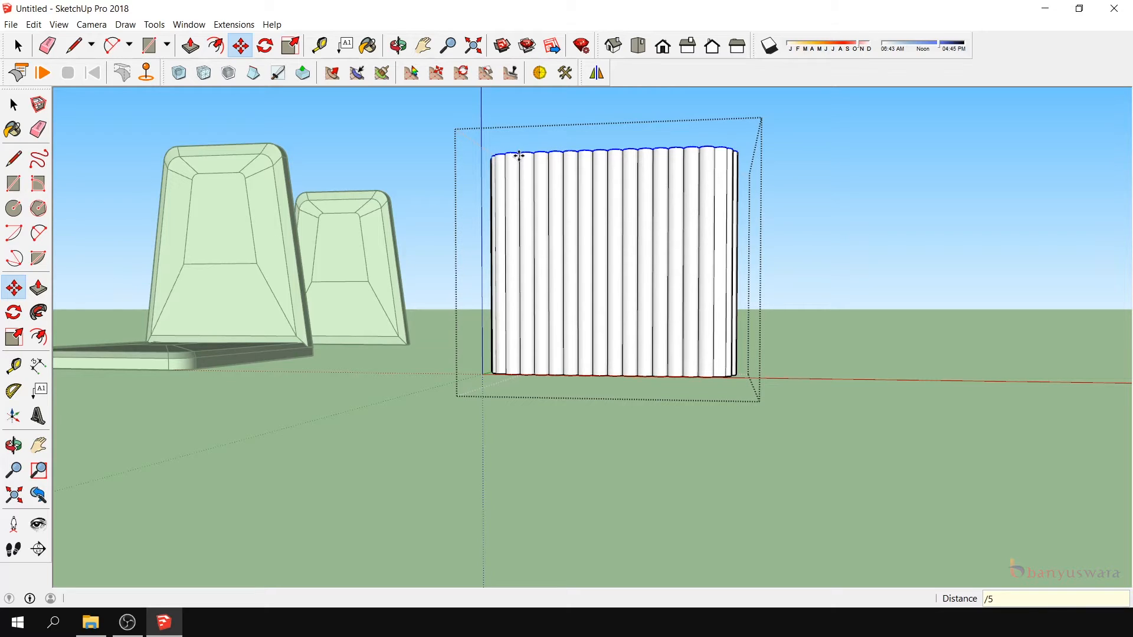
text(/5)
key(Return)
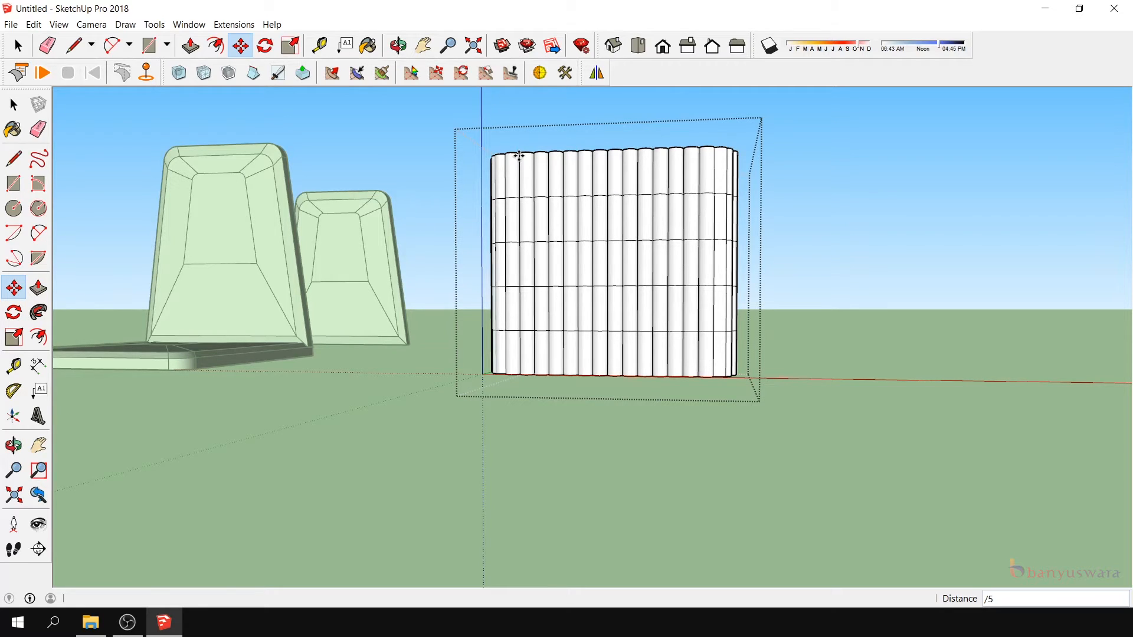
- Add an NxN FFD cage to the fluted skirt group with width, depth and height 4 and subdivide false
click(13, 105)
click(396, 115)
scroll(633, 296, down, 3)
middle_drag(633, 297, 640, 454)
click(636, 331)
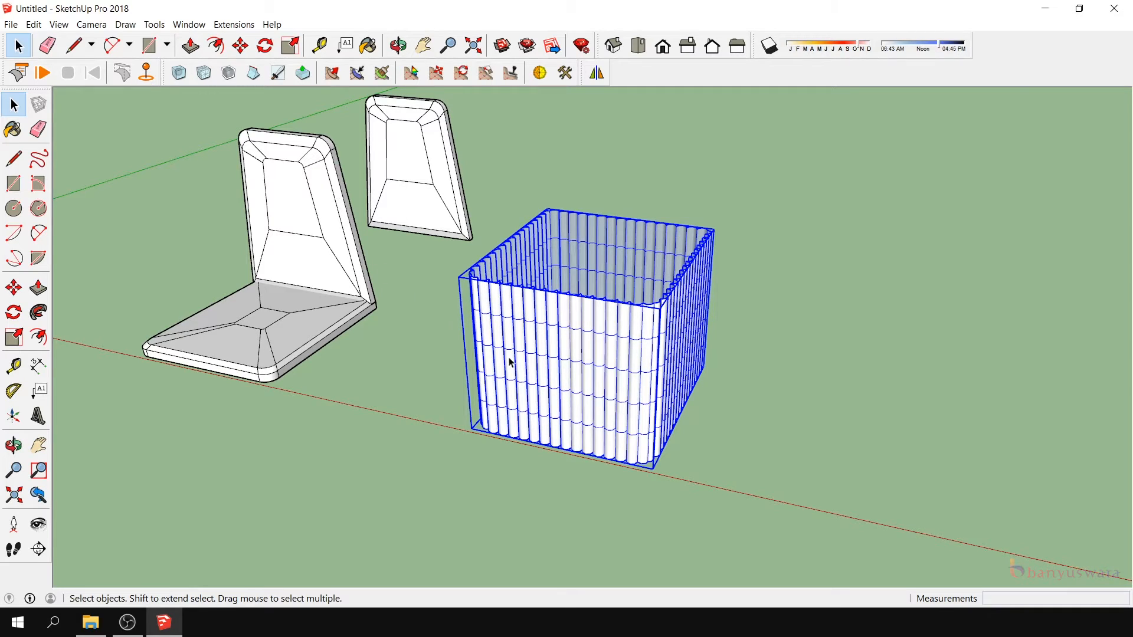
right_click(616, 369)
mouse_move(719, 259)
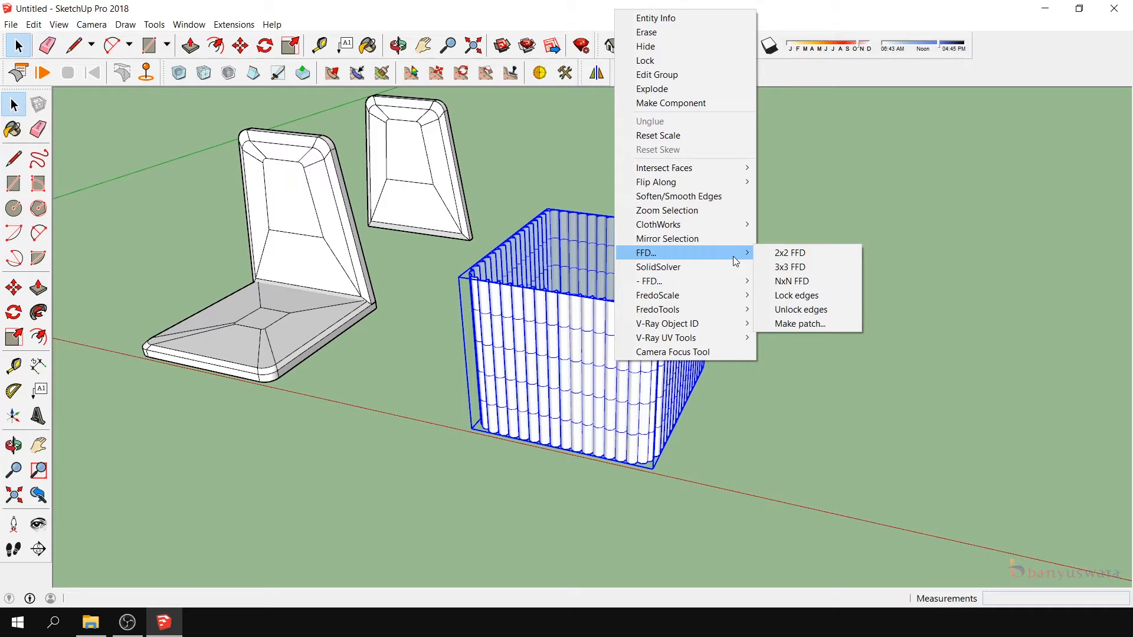
click(790, 283)
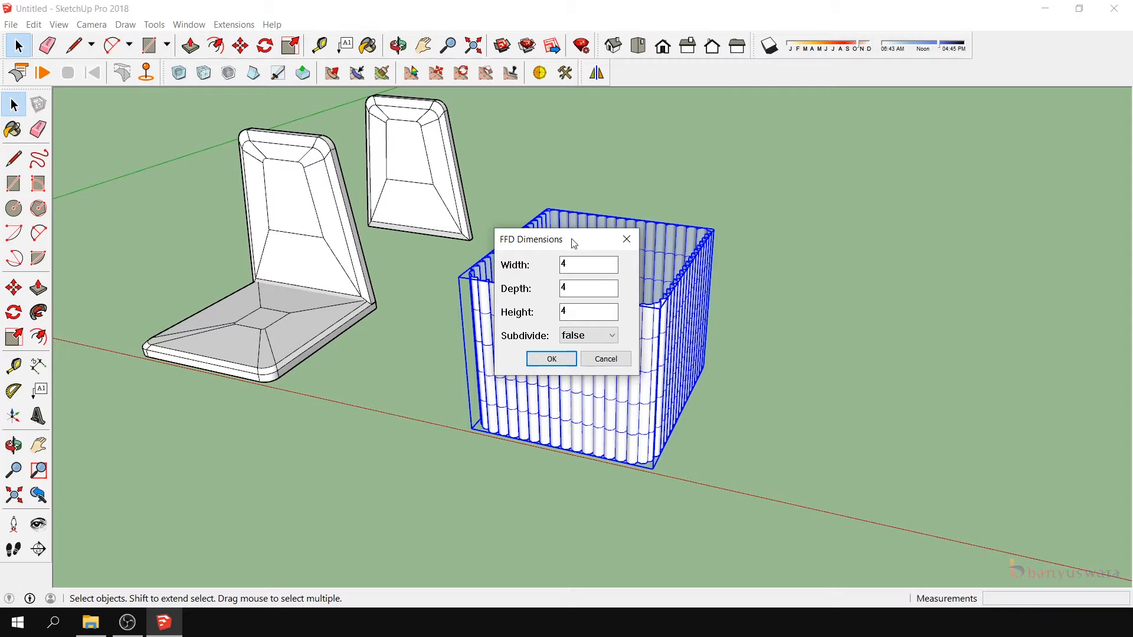
drag(569, 230, 840, 211)
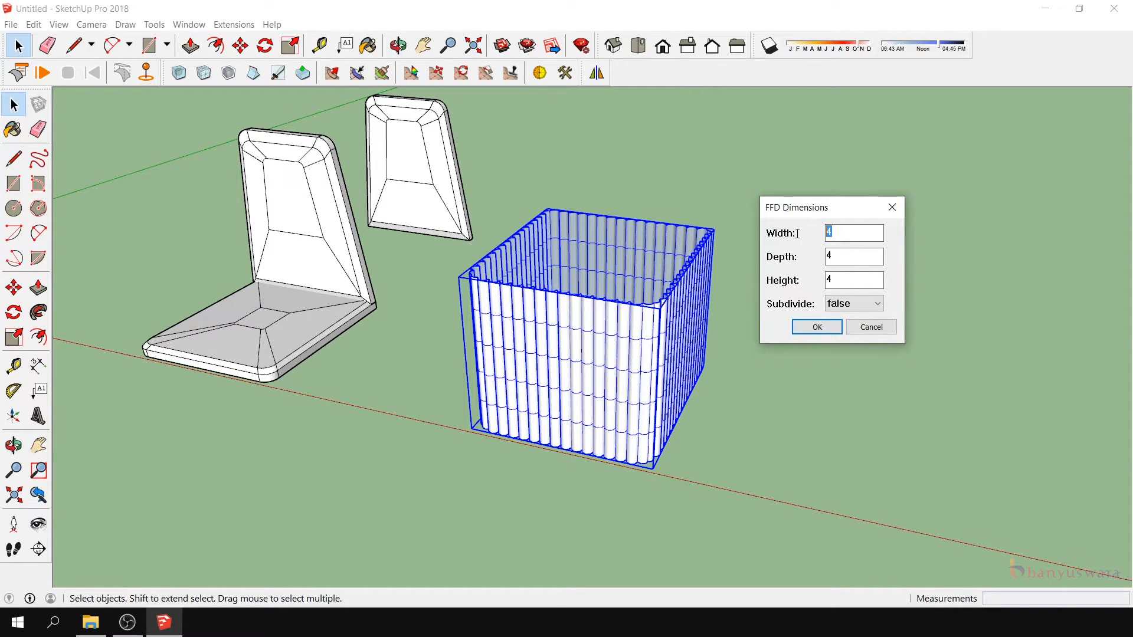
key(Return)
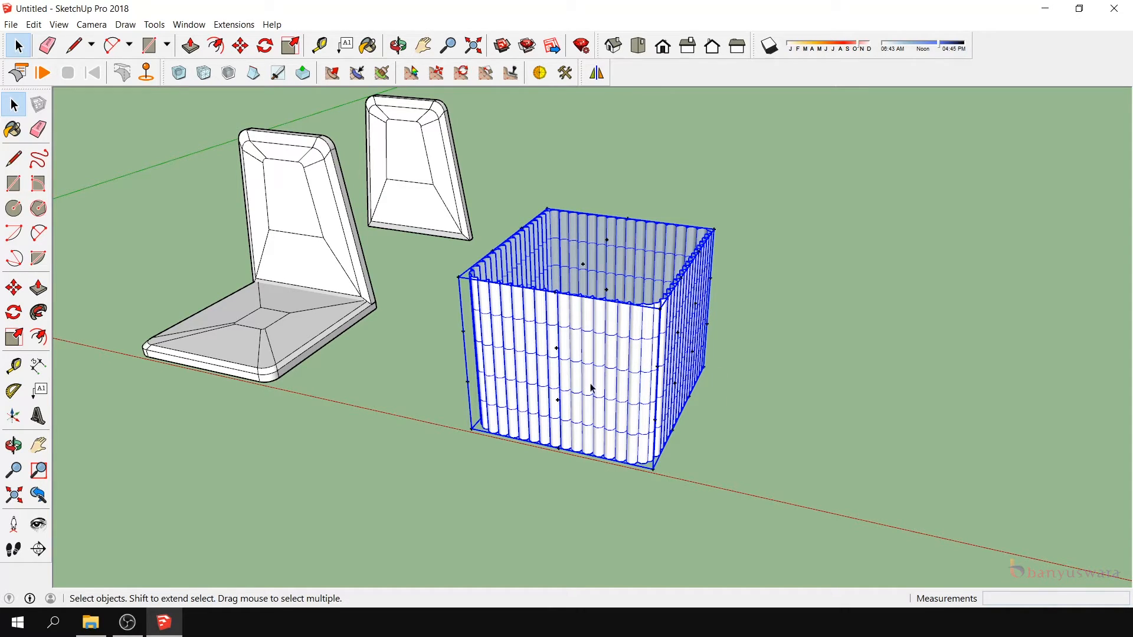
- Select all of the skirt's bottom FFD control points and scale them uniformly about their center by 1.03
click(14, 445)
drag(590, 478, 558, 278)
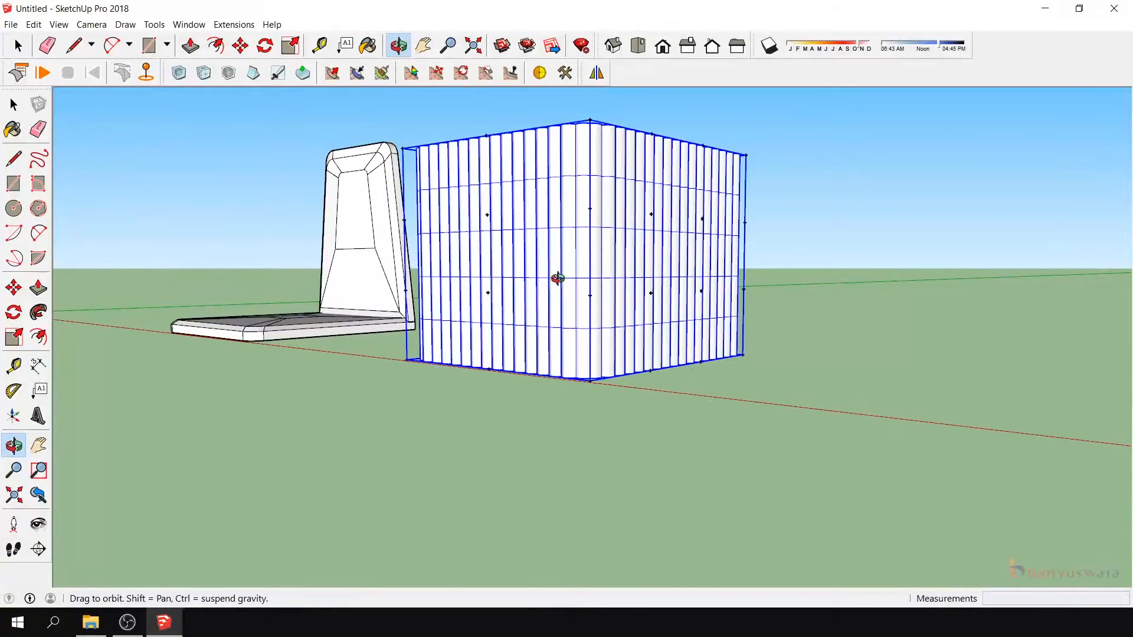
click(14, 105)
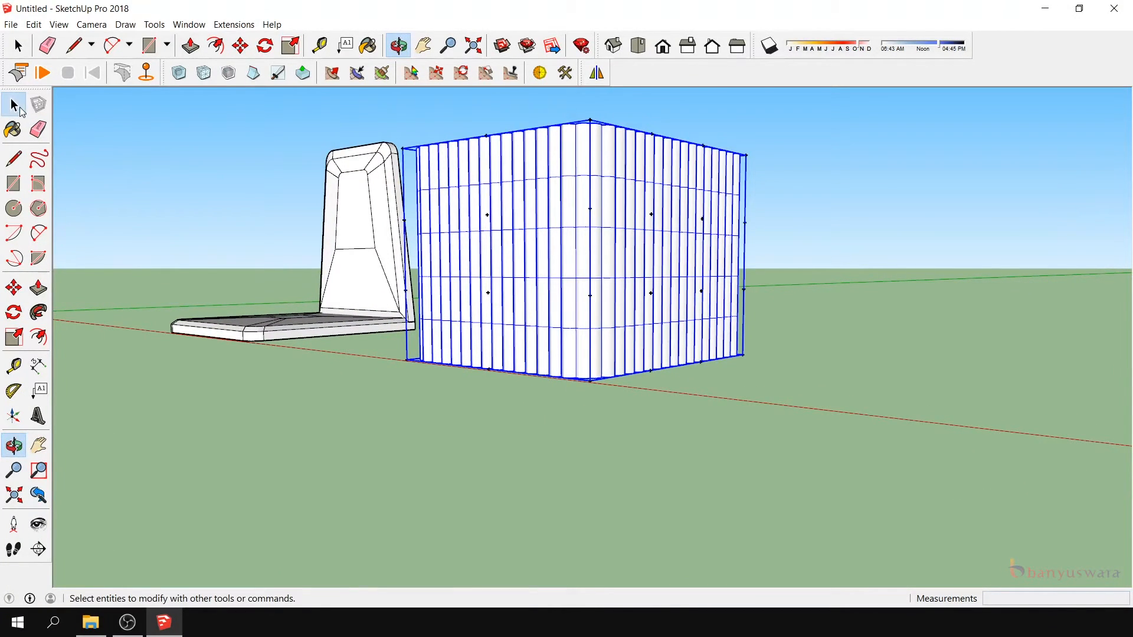
click(593, 387)
drag(392, 337, 880, 432)
click(13, 445)
drag(519, 449, 397, 444)
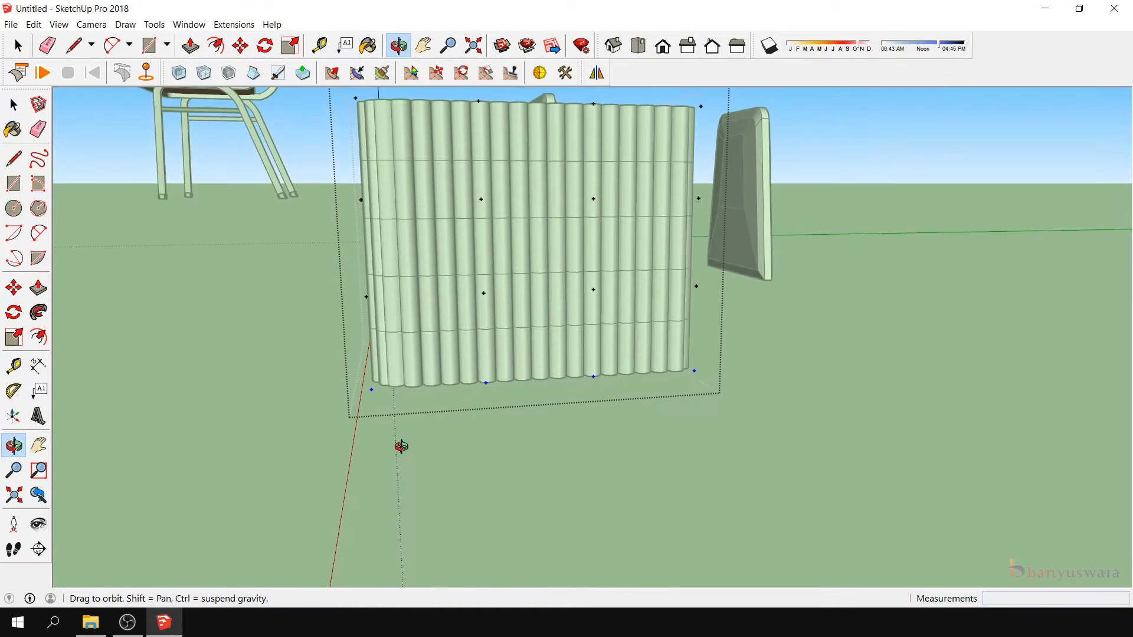
click(7, 339)
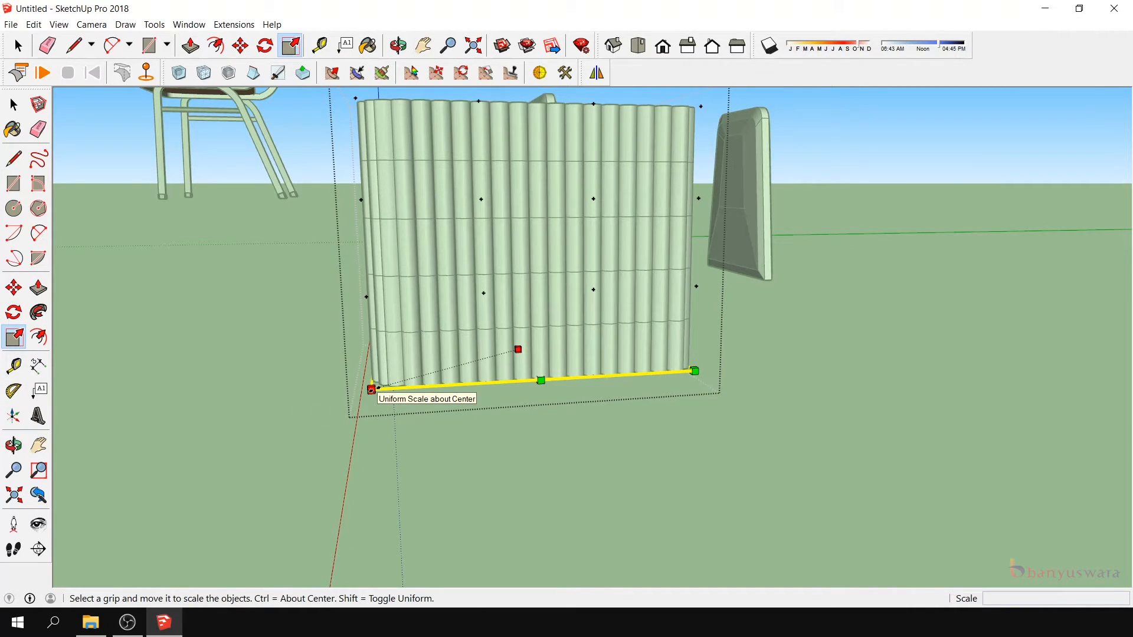
click(371, 389)
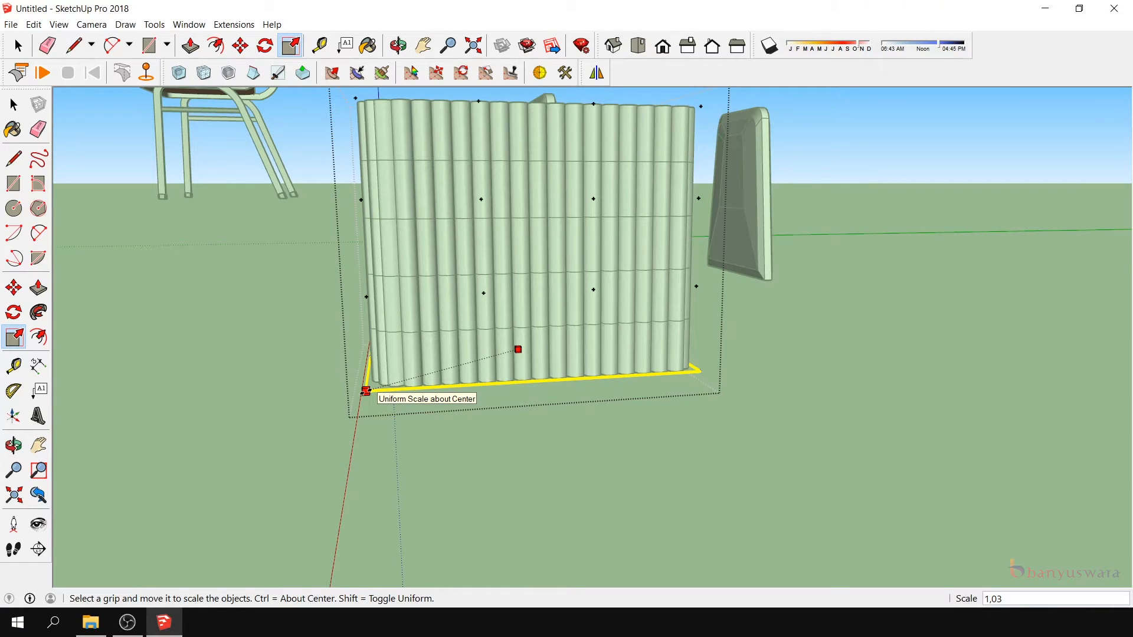
click(365, 391)
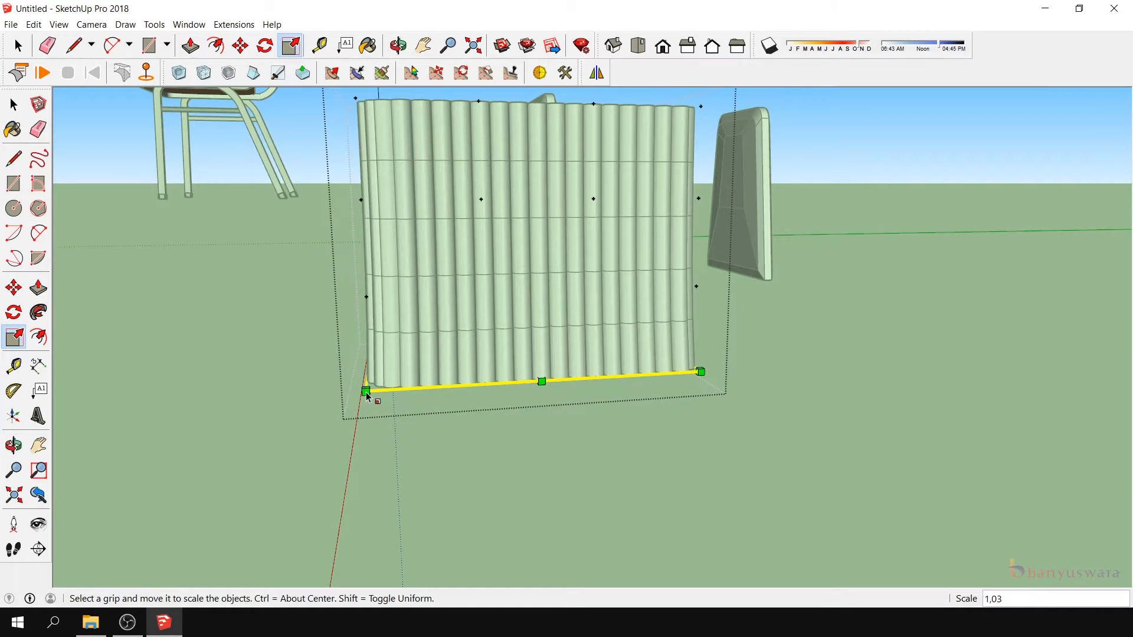
- Flare the skirt's hem further by scaling the bottom control points about their center by 1.04
click(14, 444)
drag(177, 437, 589, 389)
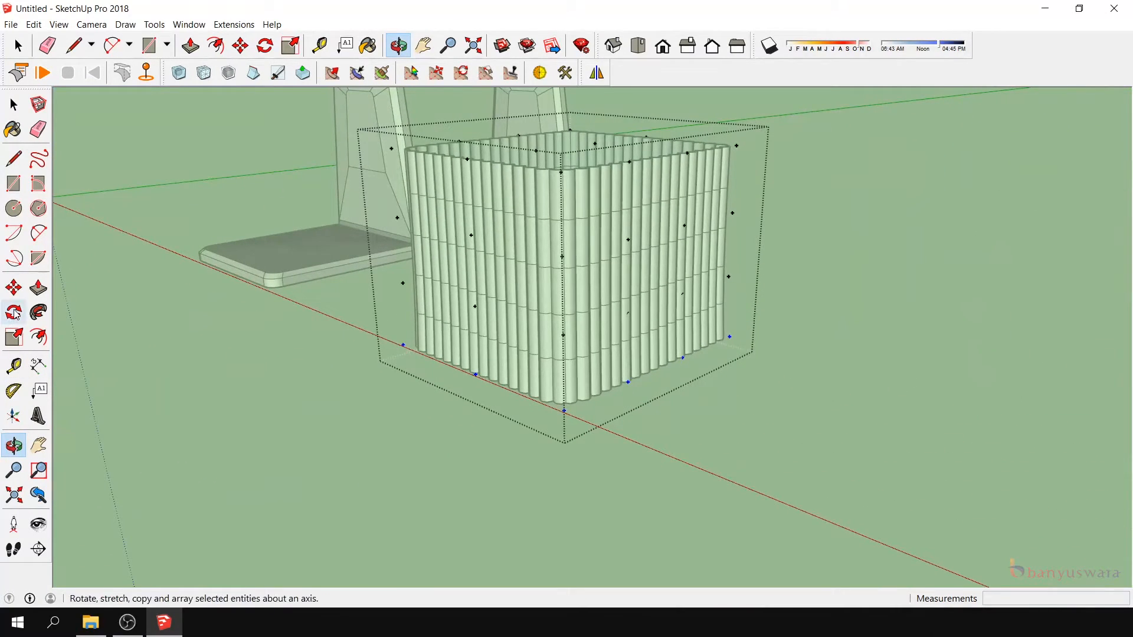
click(14, 336)
click(563, 411)
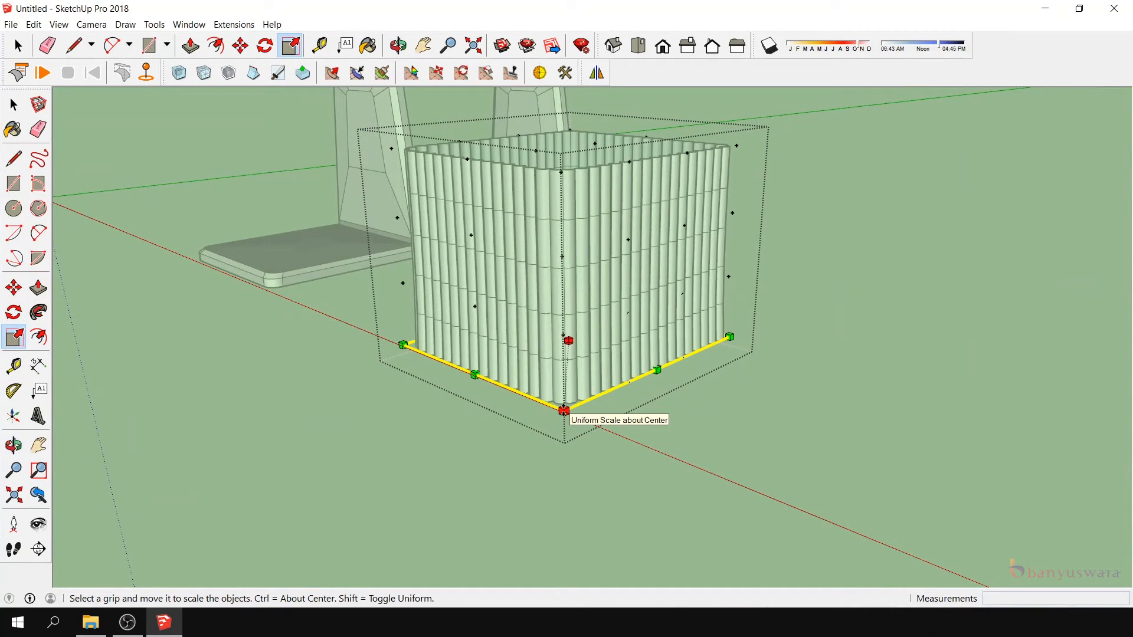
click(564, 415)
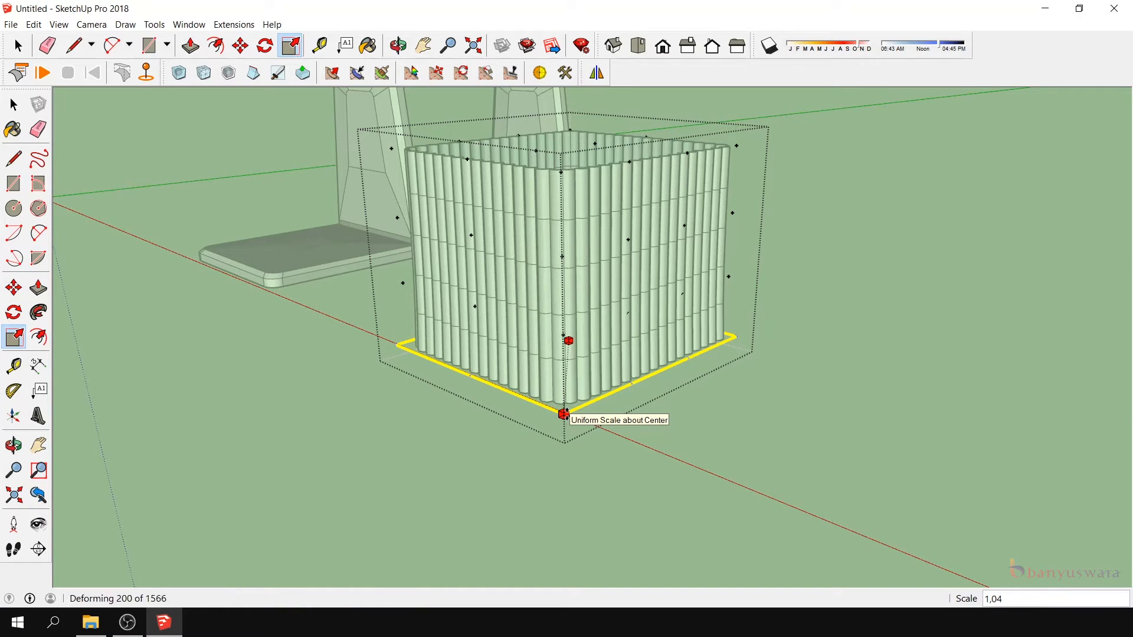
- Select the control points along the skirt's rear bottom edge and move them 2.5 cm outward along the green axis
click(14, 445)
drag(635, 462, 498, 380)
key(space)
drag(587, 292, 684, 369)
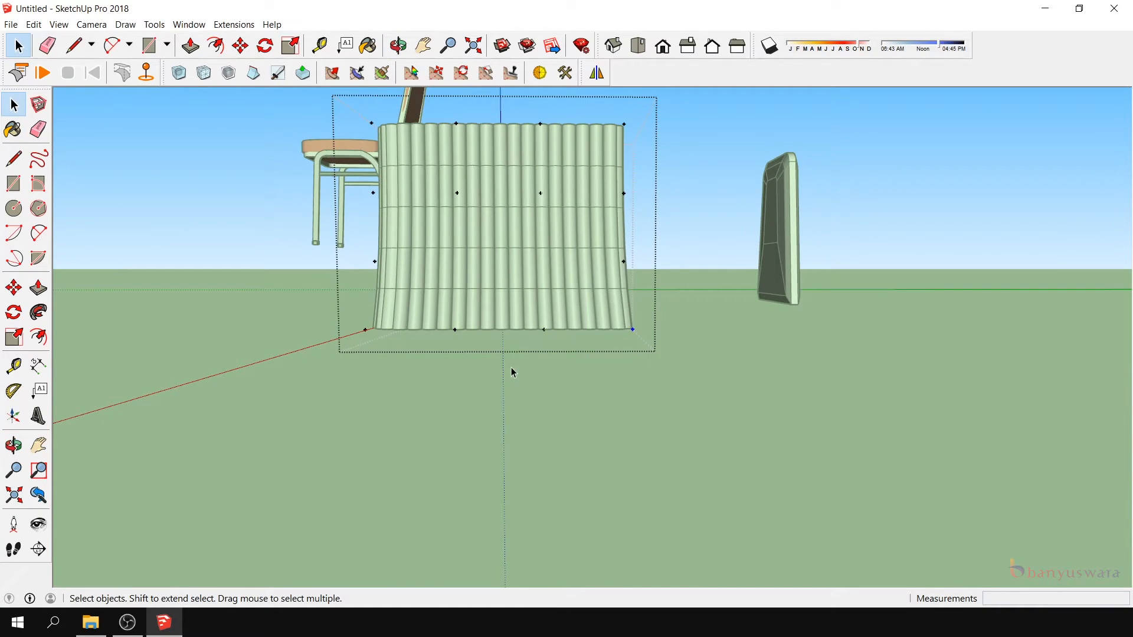
click(14, 289)
click(634, 331)
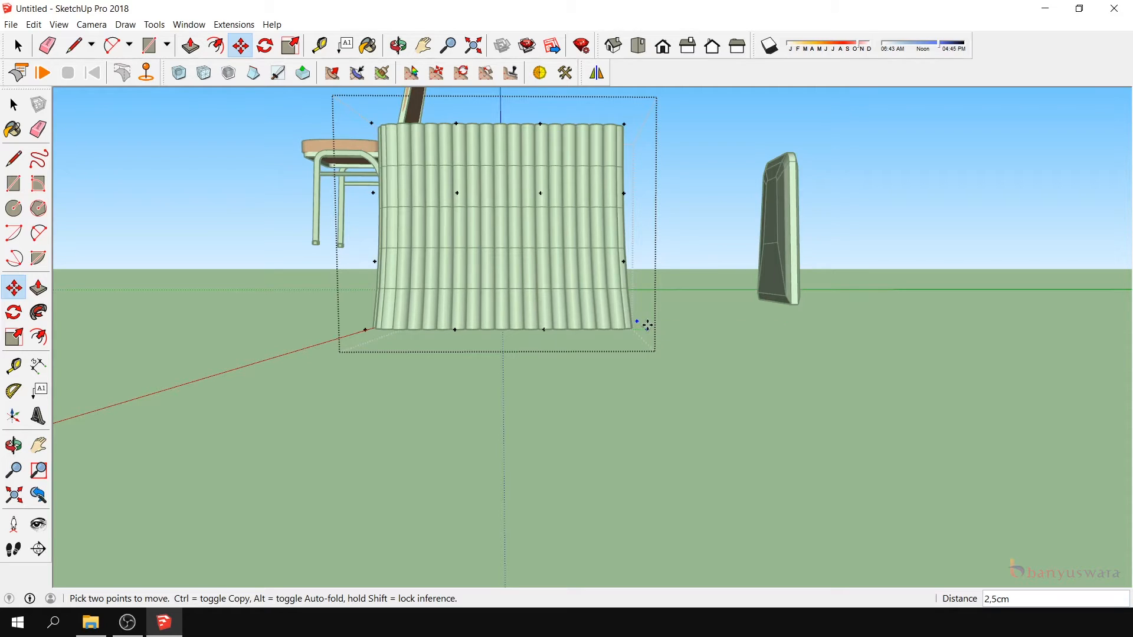
click(647, 328)
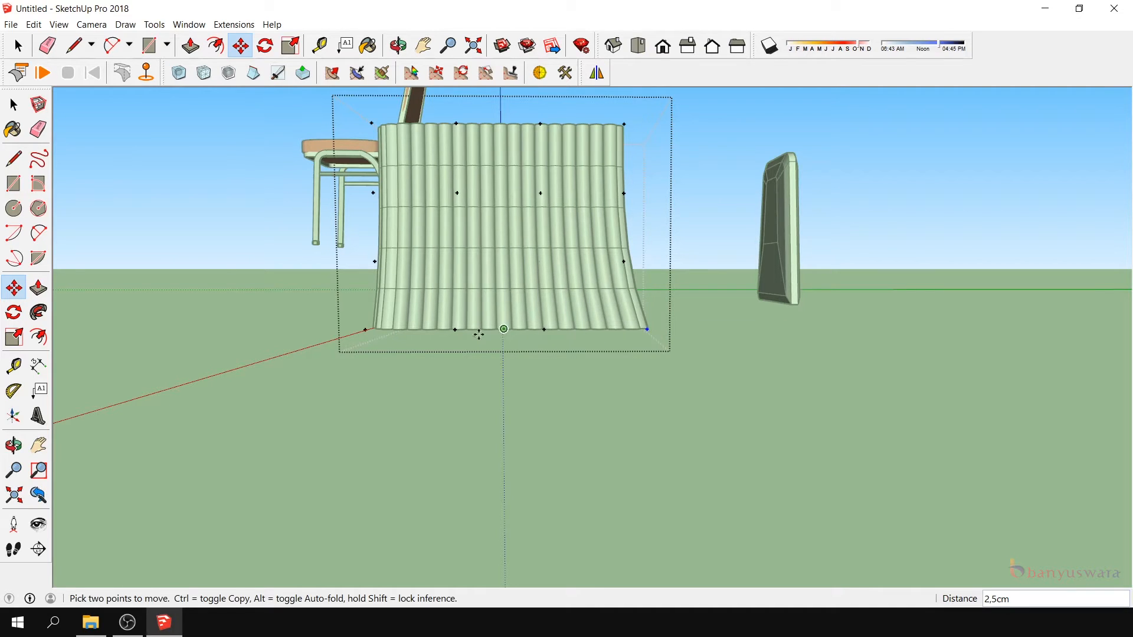
- Raise the joined seat and backrest cover pieces 35 cm along the blue axis
click(14, 445)
drag(253, 372, 565, 175)
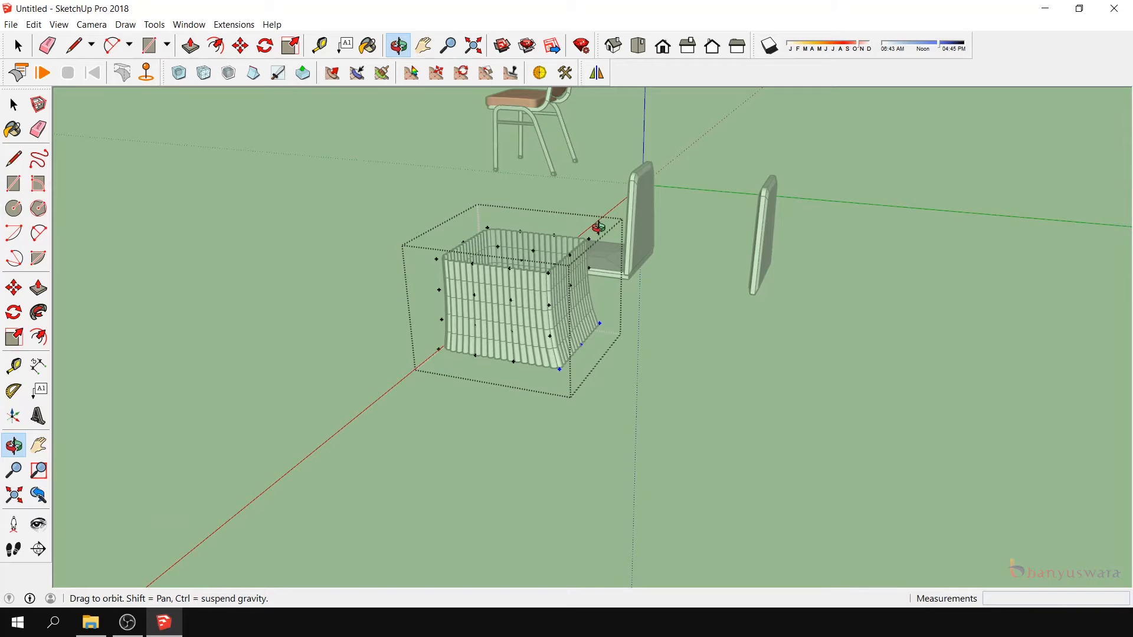
drag(540, 344, 523, 178)
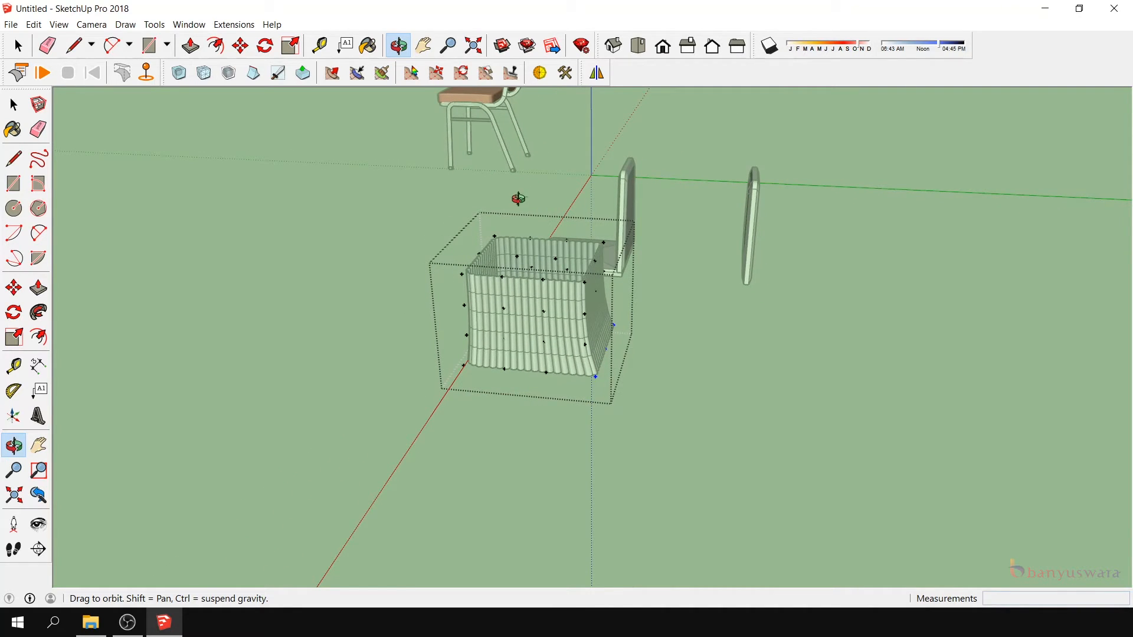
drag(544, 299, 661, 277)
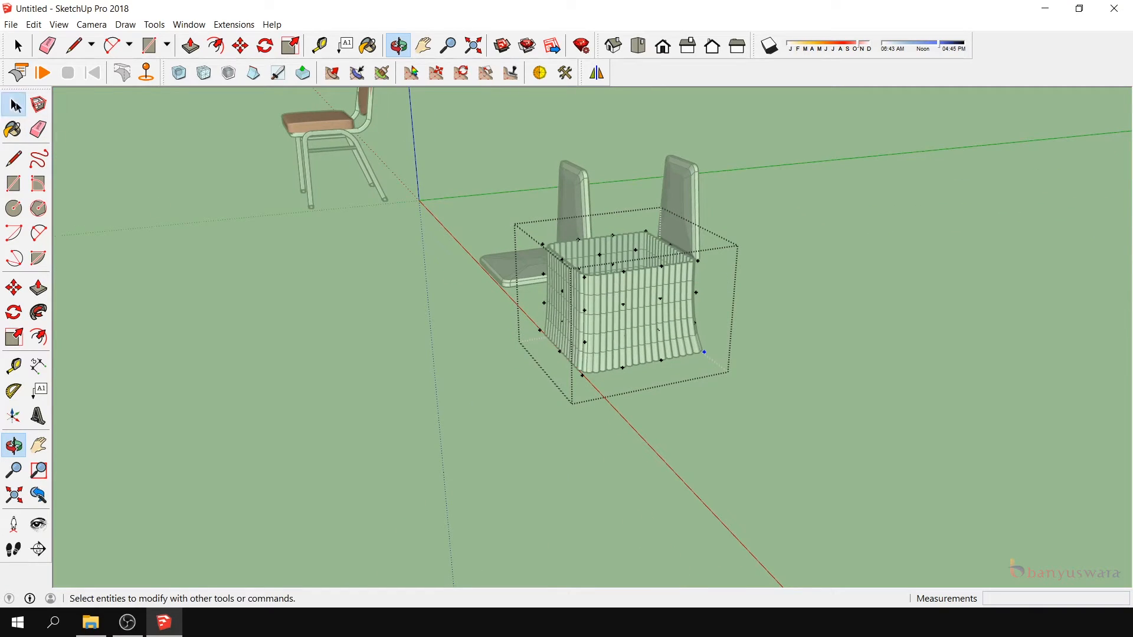
click(13, 104)
click(580, 304)
click(525, 266)
shift+click(570, 205)
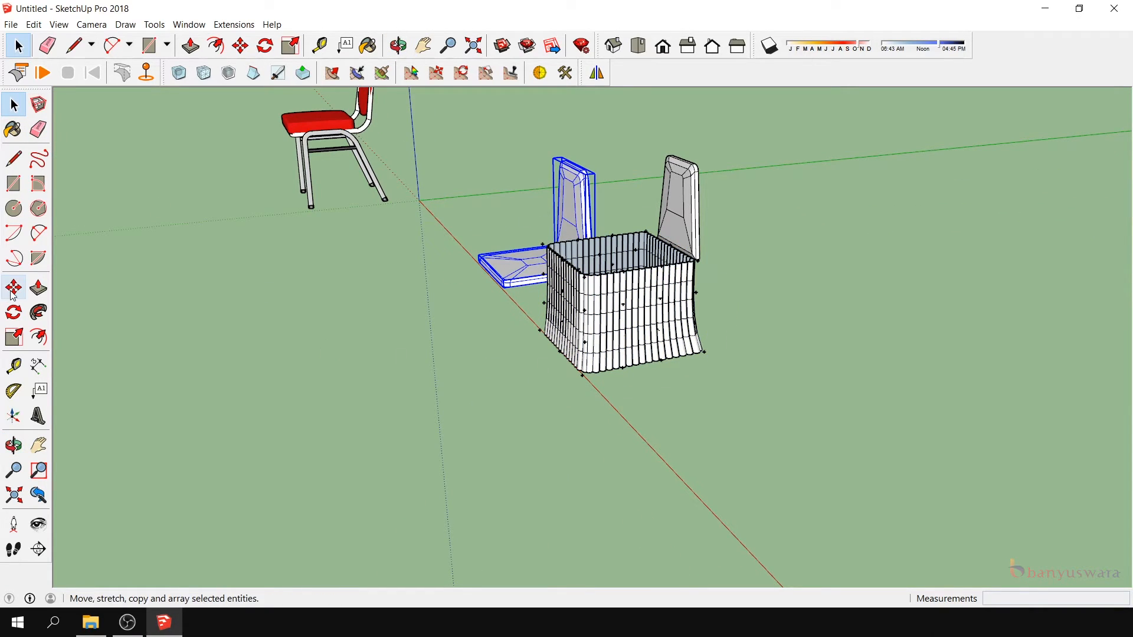
click(14, 287)
click(511, 283)
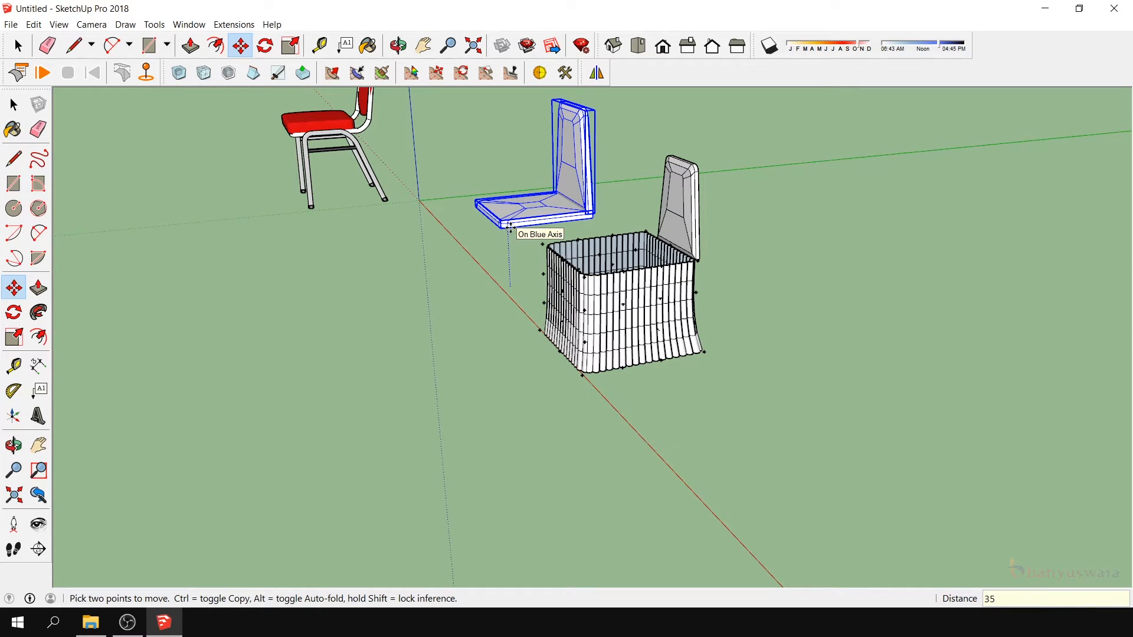
text(35)
key(Return)
- Move the flared skirt group beneath the raised seat cover, snapping to the seat's edge midpoint
click(14, 105)
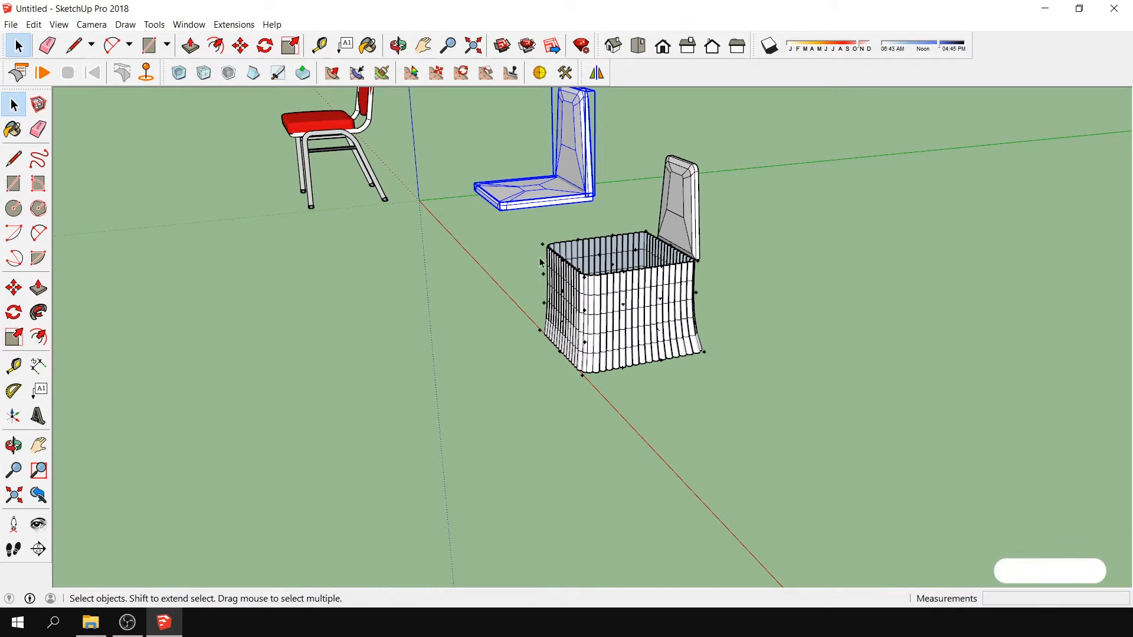
click(558, 277)
scroll(567, 254, up, 2)
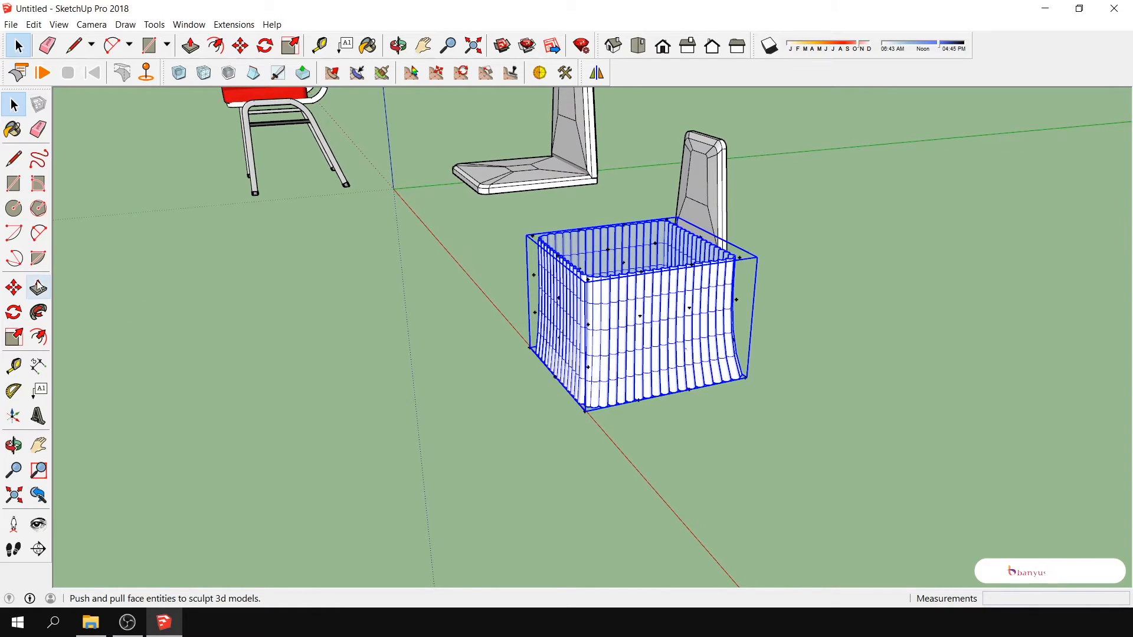
click(13, 287)
click(572, 290)
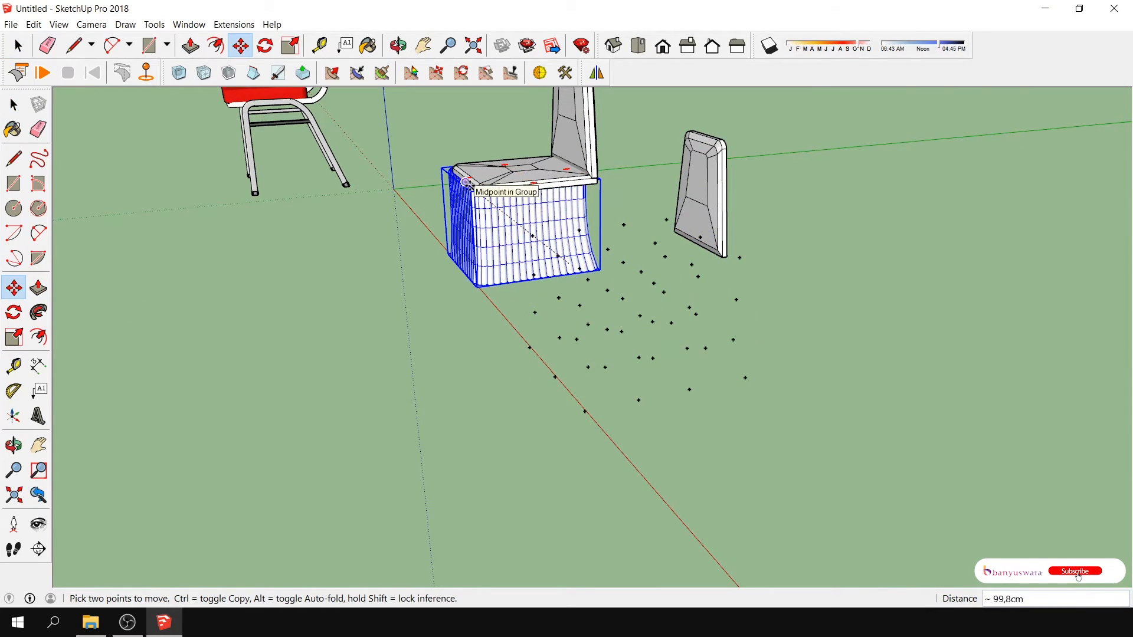
click(469, 186)
scroll(466, 195, up, 5)
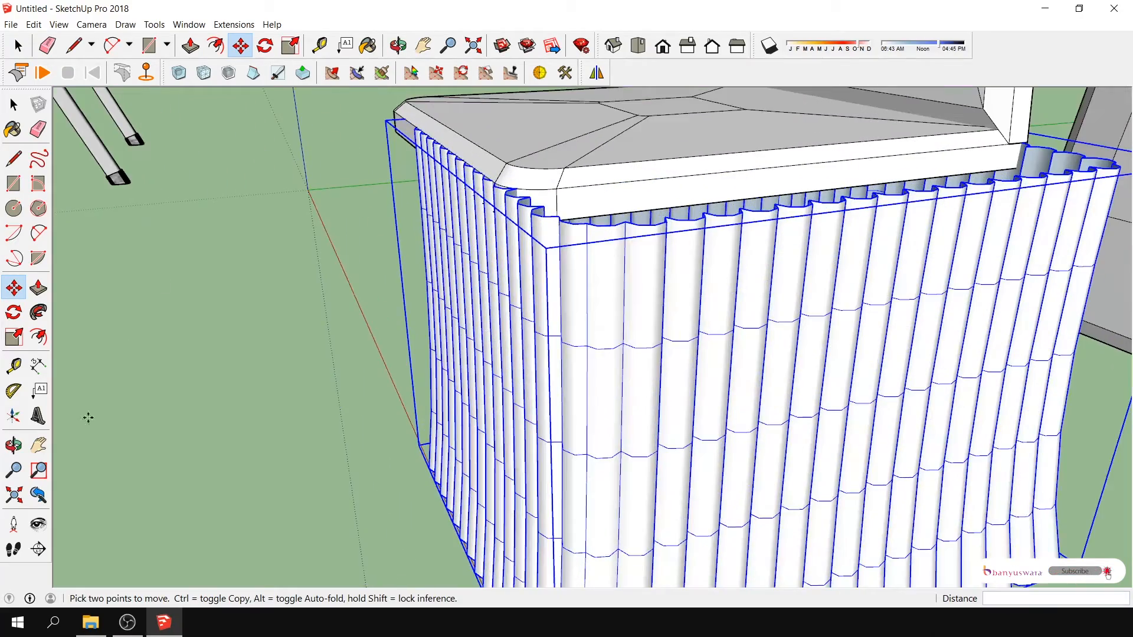
- Fine-position the skirt with small moves so its fluted top edge lines up with the seat's lower edge
click(14, 446)
drag(531, 354, 848, 338)
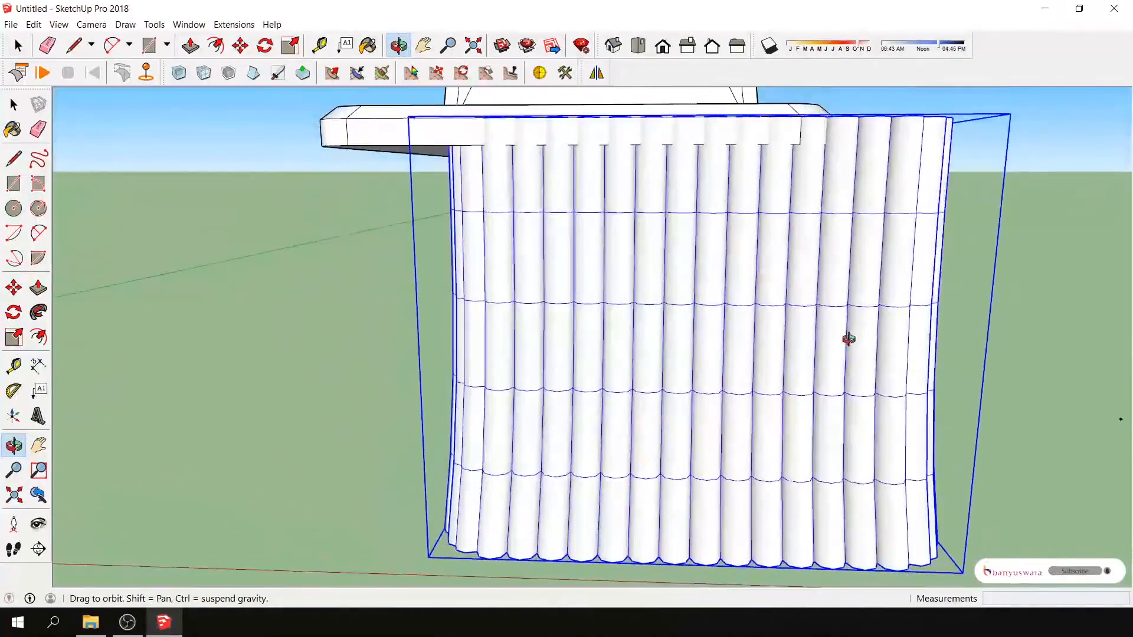
key(m)
scroll(567, 148, up, 2)
scroll(563, 151, up, 2)
scroll(579, 153, down, 5)
click(13, 446)
drag(619, 365, 348, 283)
scroll(360, 182, up, 6)
click(12, 291)
click(426, 198)
click(433, 194)
scroll(439, 195, up, 2)
click(13, 446)
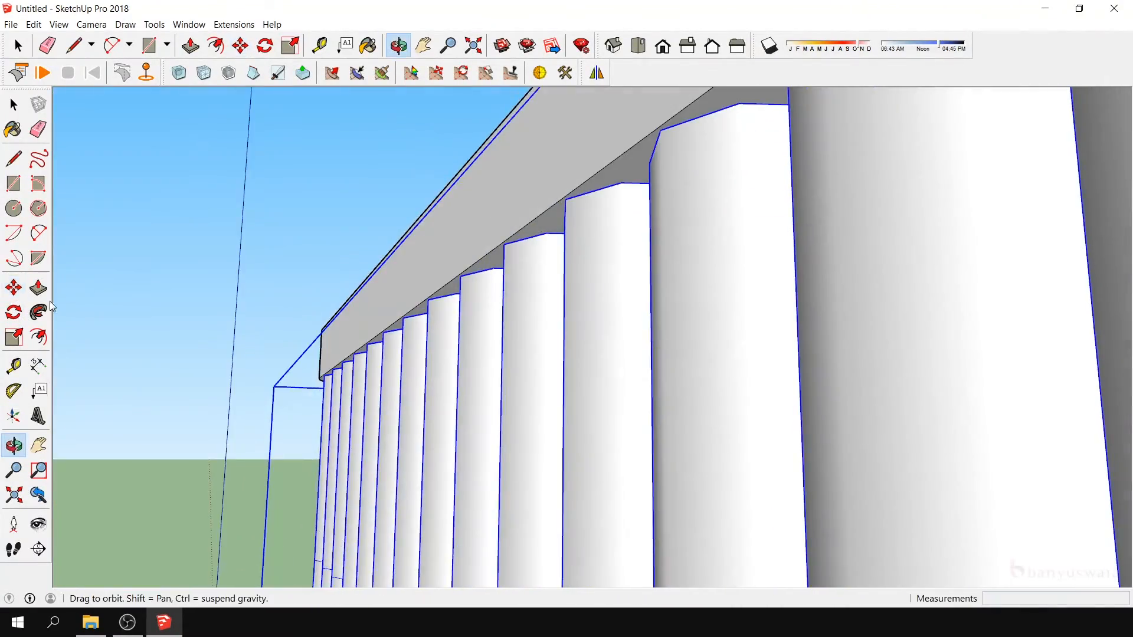
click(14, 287)
click(301, 378)
click(308, 376)
- Examine from several sides how the skirt's top edge and flared rear meet the seat and backrest
scroll(307, 373, down, 5)
click(14, 445)
drag(625, 466, 528, 567)
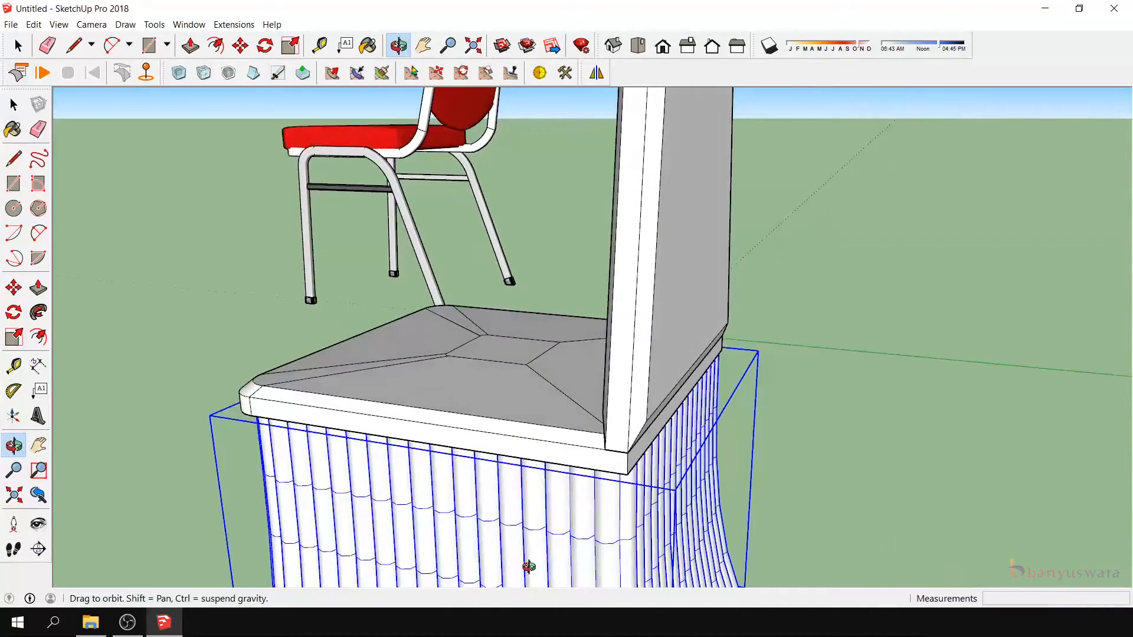
scroll(715, 413, down, 4)
scroll(675, 419, up, 2)
drag(675, 418, 729, 373)
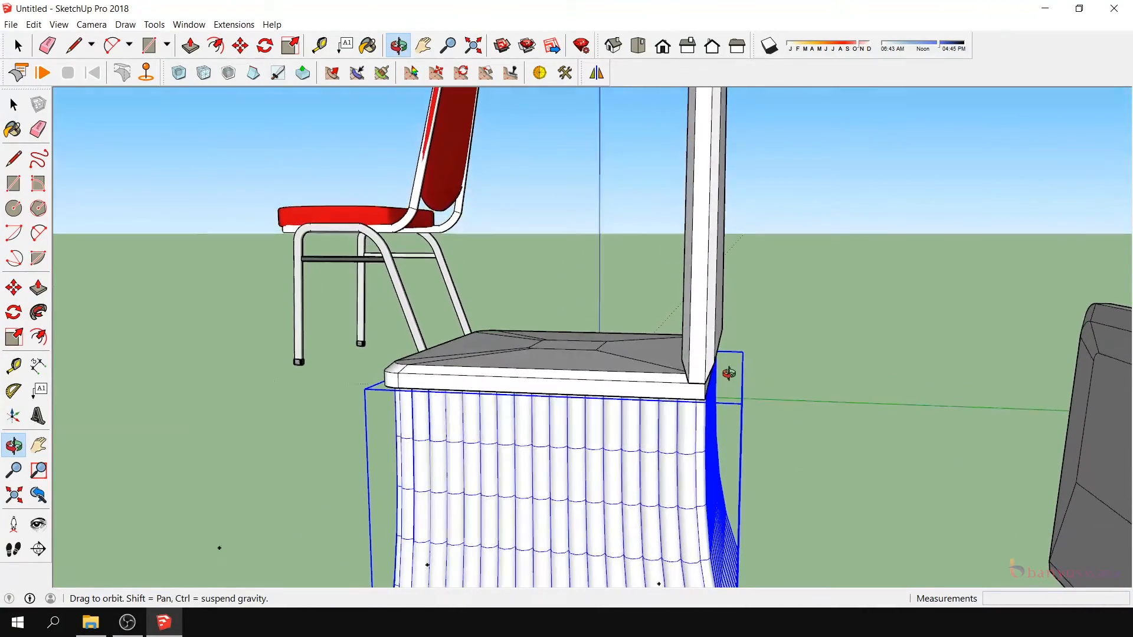
drag(696, 427, 932, 312)
scroll(578, 293, down, 4)
scroll(579, 293, up, 3)
drag(691, 480, 796, 581)
scroll(531, 412, down, 3)
drag(531, 412, 590, 566)
scroll(648, 391, down, 2)
- Raise the separate backrest panel 35 cm along the blue axis
key(space)
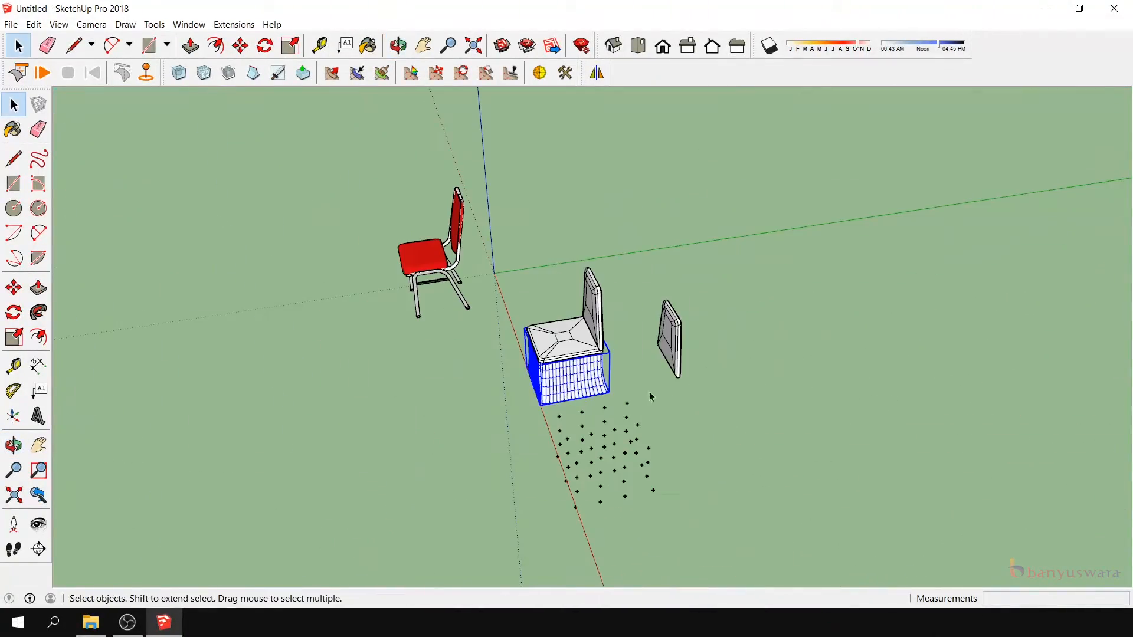
click(671, 349)
key(m)
click(677, 377)
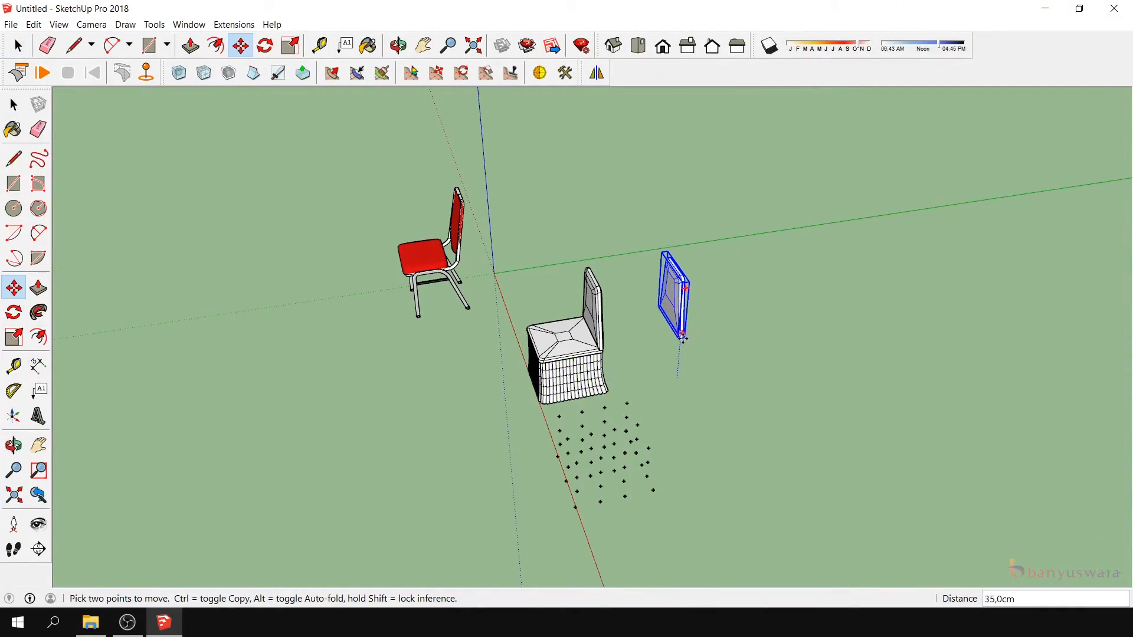
click(684, 339)
scroll(688, 337, down, 3)
- Delete the leftover group of FFD control points beside the skirt
click(13, 105)
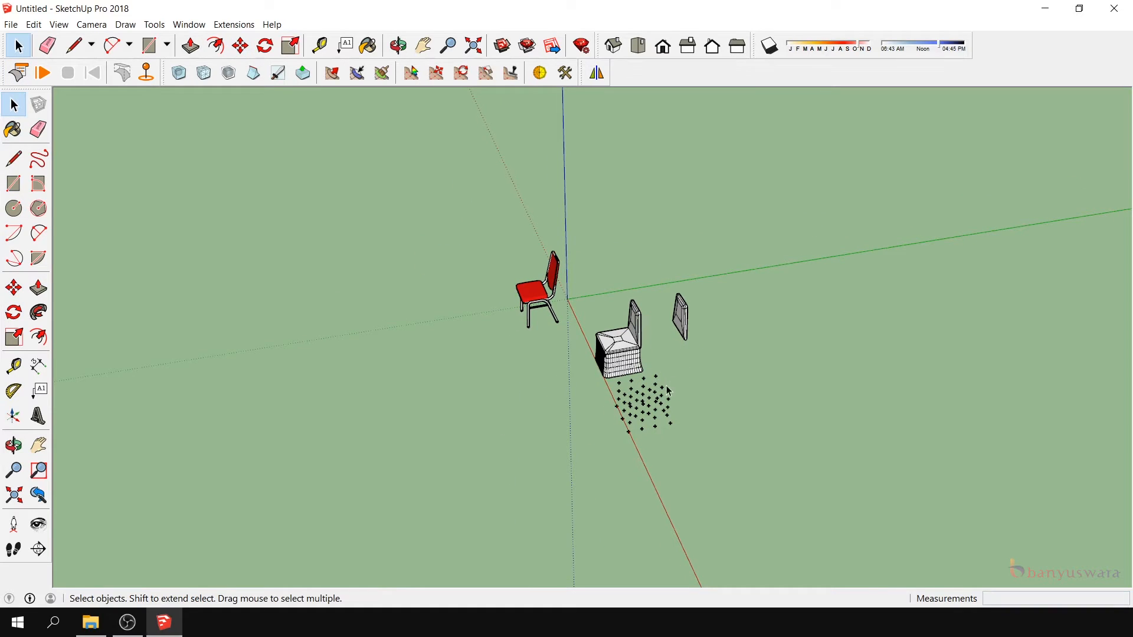
click(656, 377)
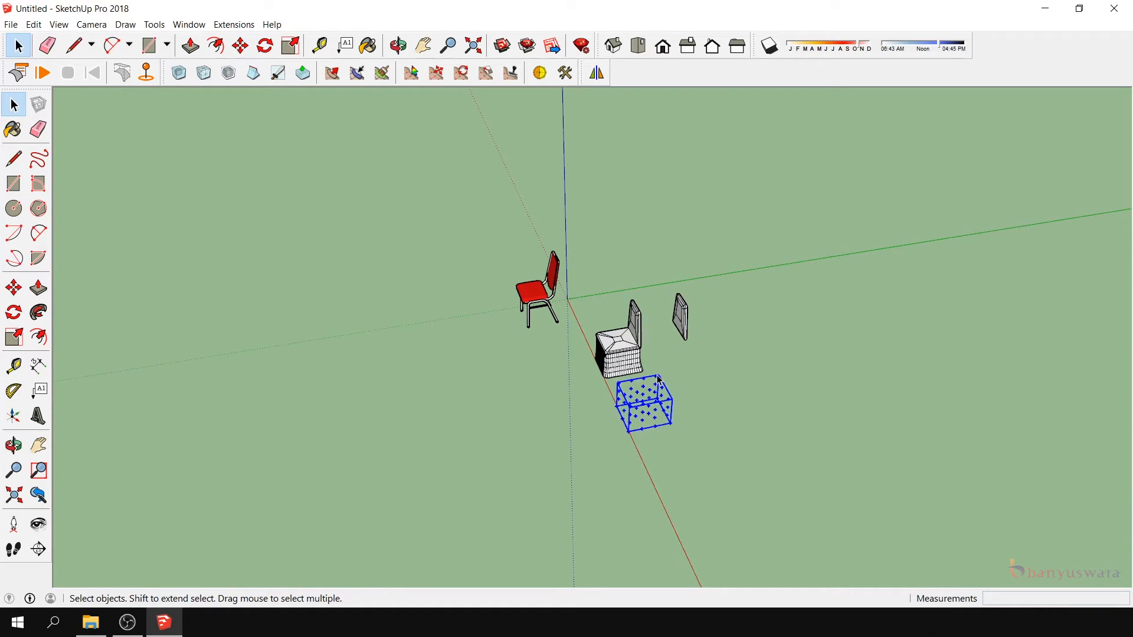
key(Delete)
scroll(266, 404, up, 1)
click(13, 445)
drag(424, 407, 647, 341)
scroll(613, 366, up, 6)
drag(609, 380, 620, 391)
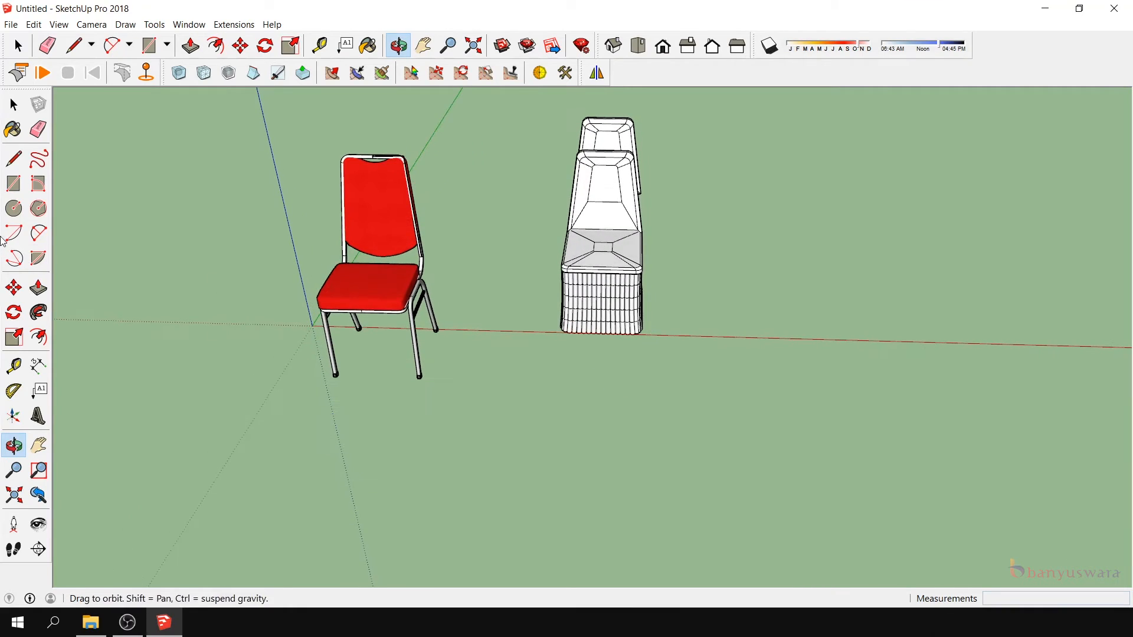
- Draw a rectangle on the ground plane that extends beyond the cover's skirt on all sides
drag(512, 265, 528, 330)
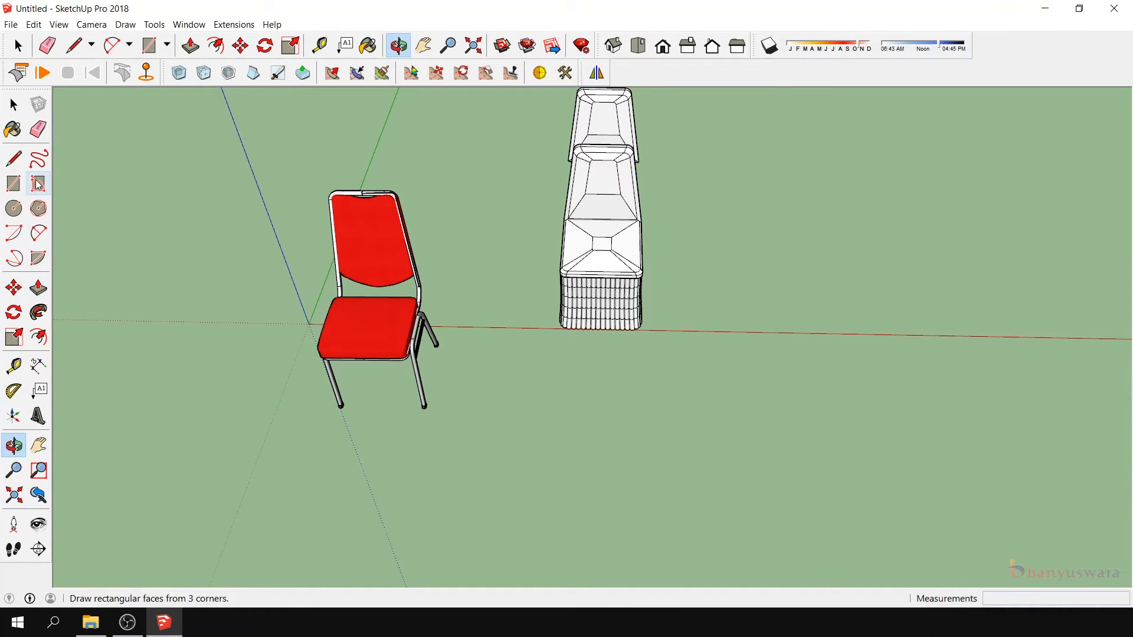
click(14, 184)
click(510, 351)
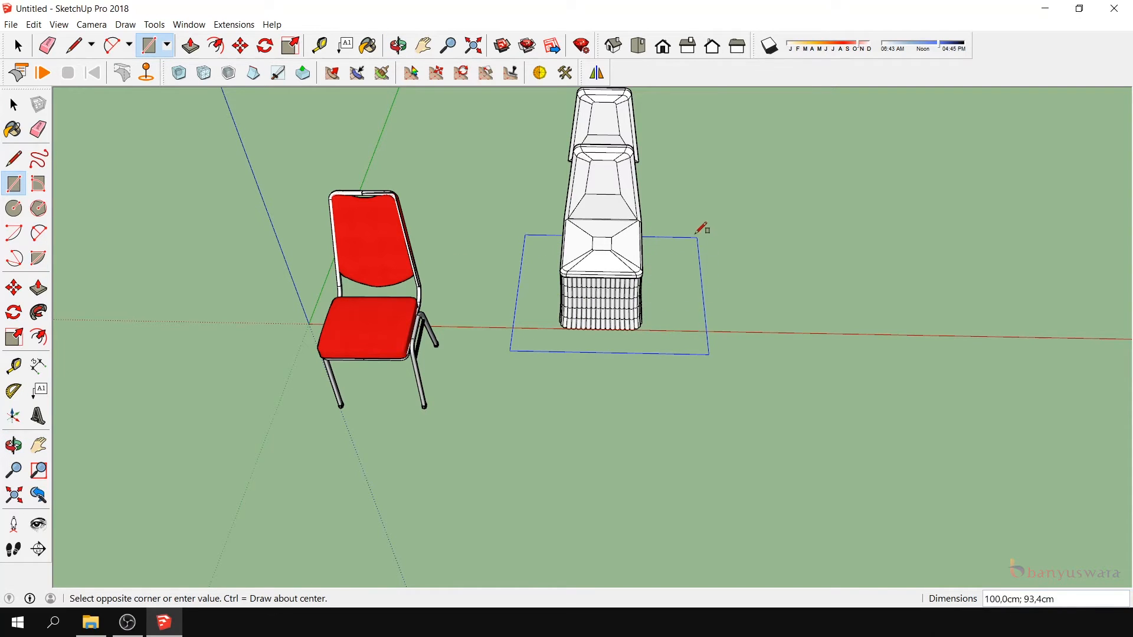
click(676, 217)
- Extrude the ground rectangle downward into a thin floor slab beneath the skirt
click(38, 288)
scroll(578, 343, up, 2)
middle_drag(493, 389, 625, 332)
scroll(685, 367, up, 3)
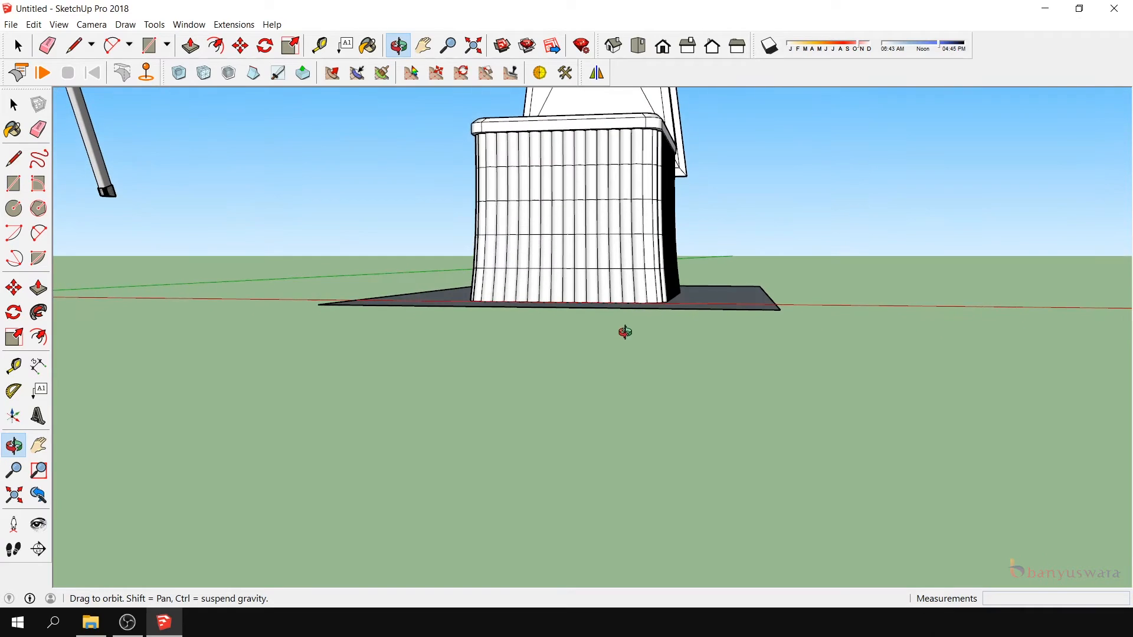
click(38, 287)
drag(708, 309, 711, 326)
- Select all faces and edges of the floor slab and make them a group
click(18, 45)
drag(250, 242, 888, 394)
right_click(738, 313)
click(796, 359)
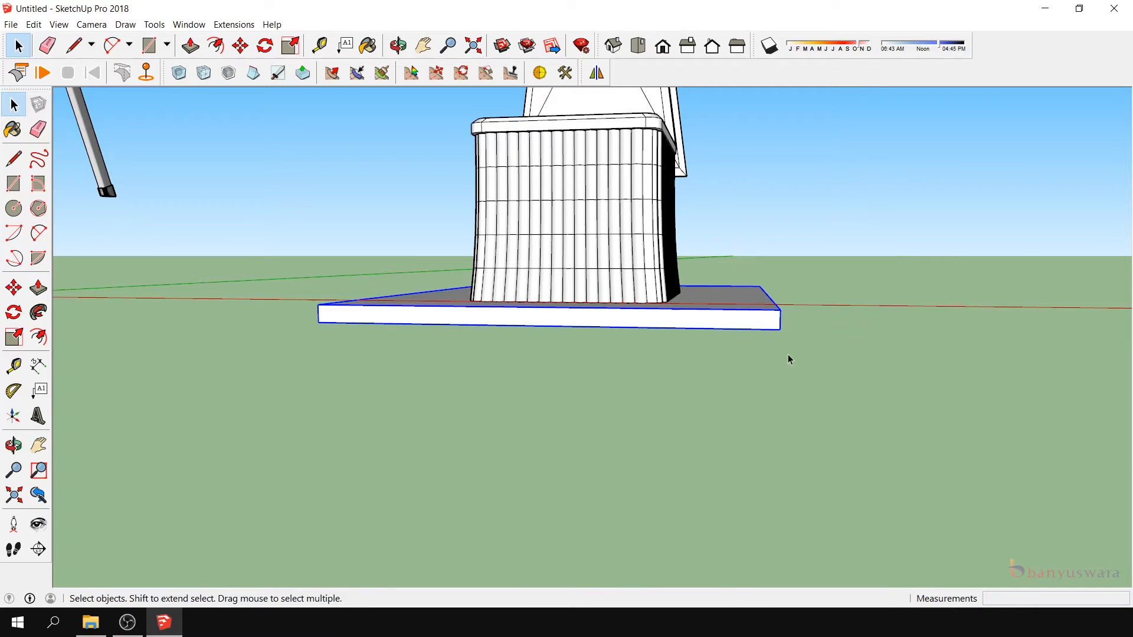
- Make the cover's seat group a ClothWorks pin
click(12, 446)
drag(617, 293, 523, 339)
click(13, 105)
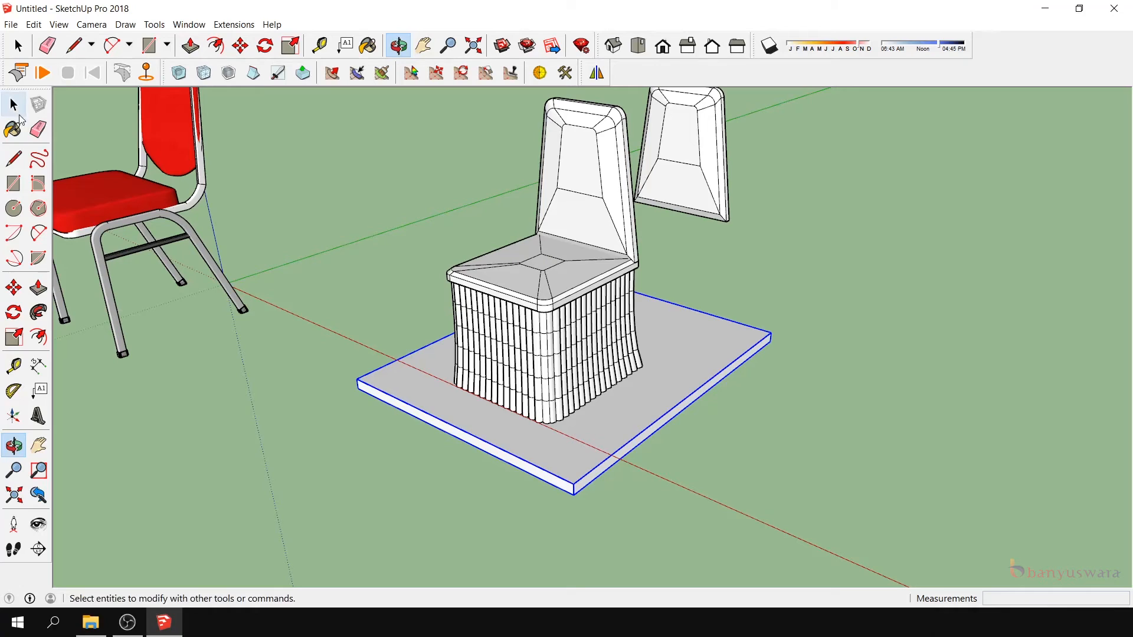
click(13, 105)
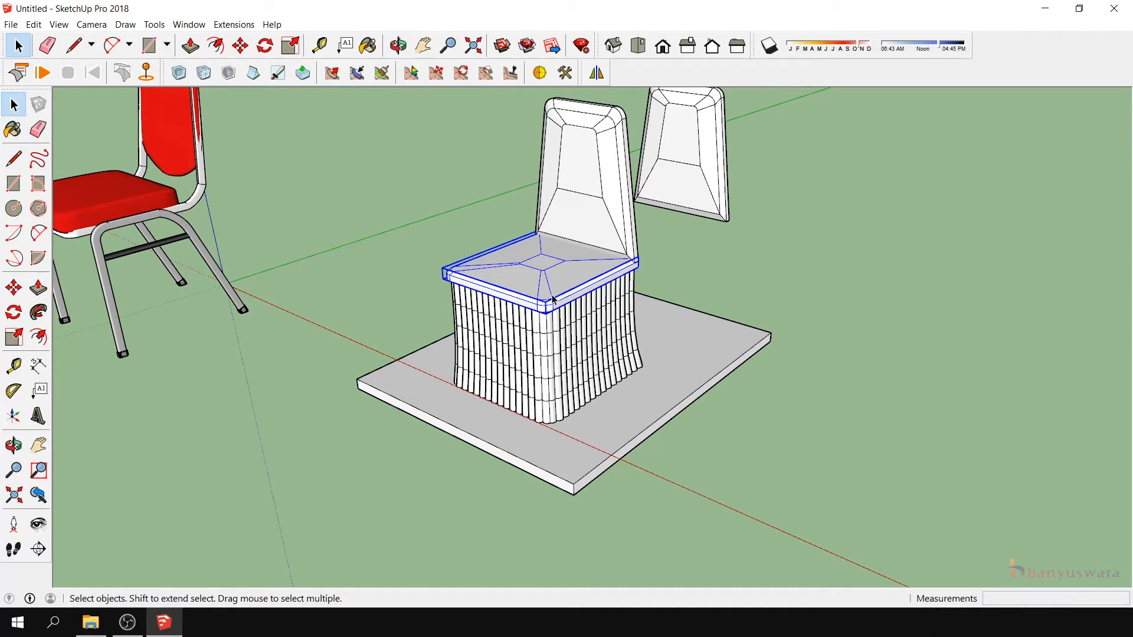
right_click(553, 300)
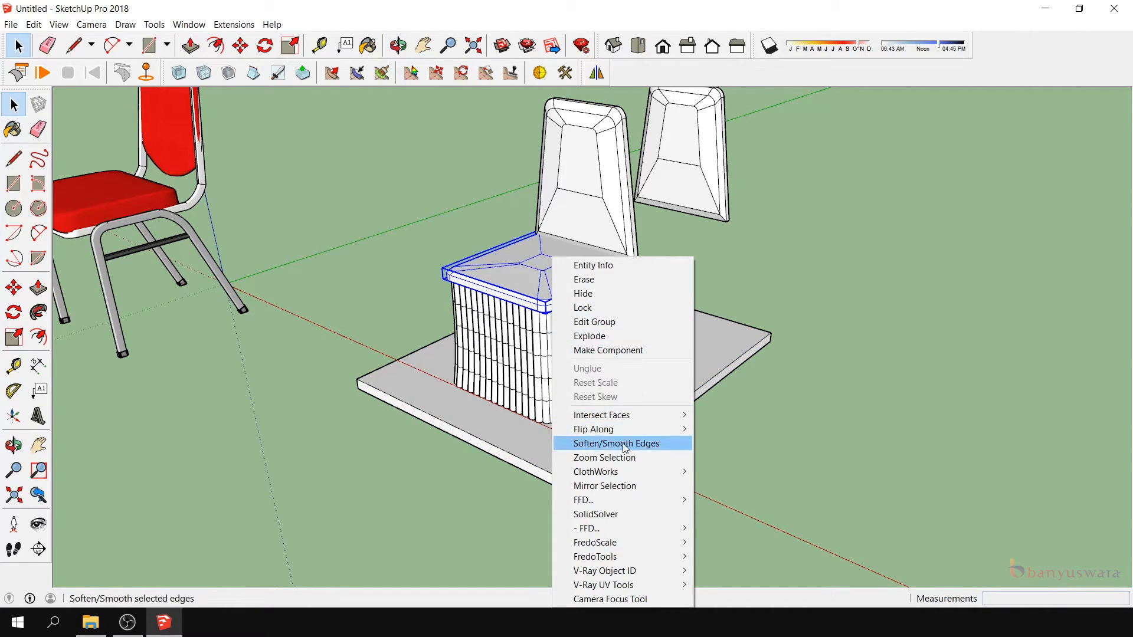
mouse_move(639, 470)
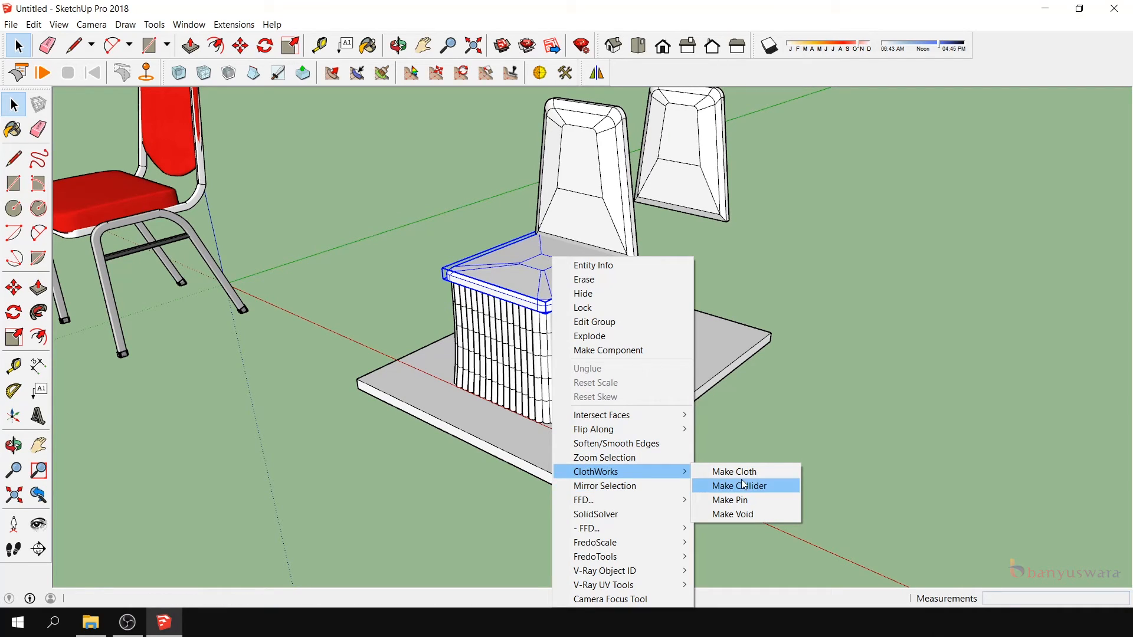
click(749, 500)
- Make the fluted skirt group a ClothWorks cloth
click(575, 354)
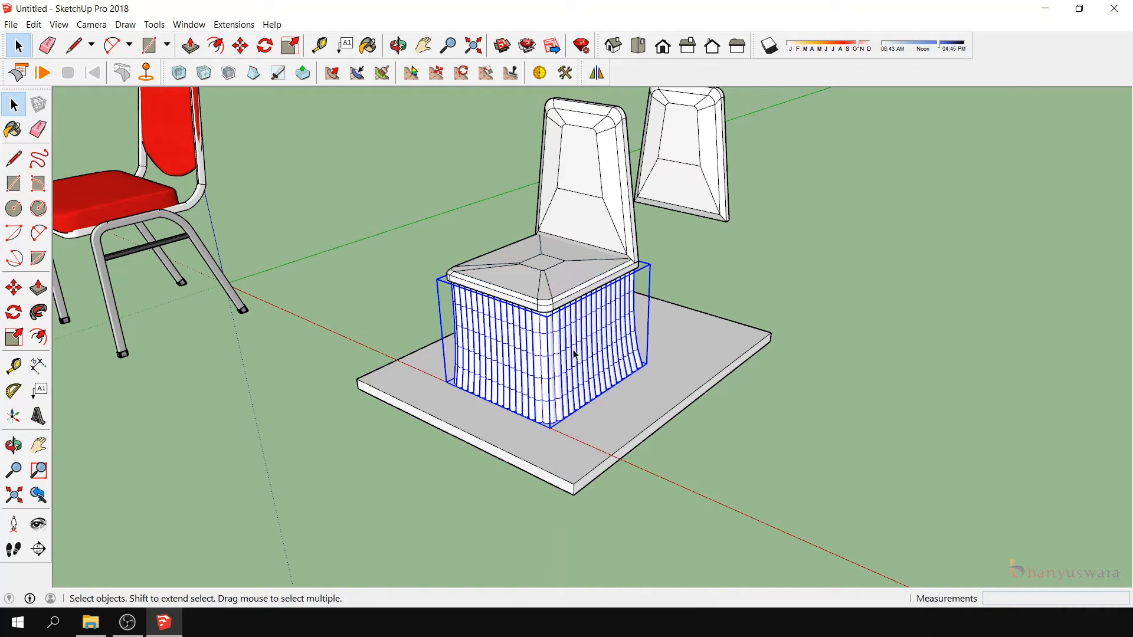
right_click(575, 353)
mouse_move(684, 474)
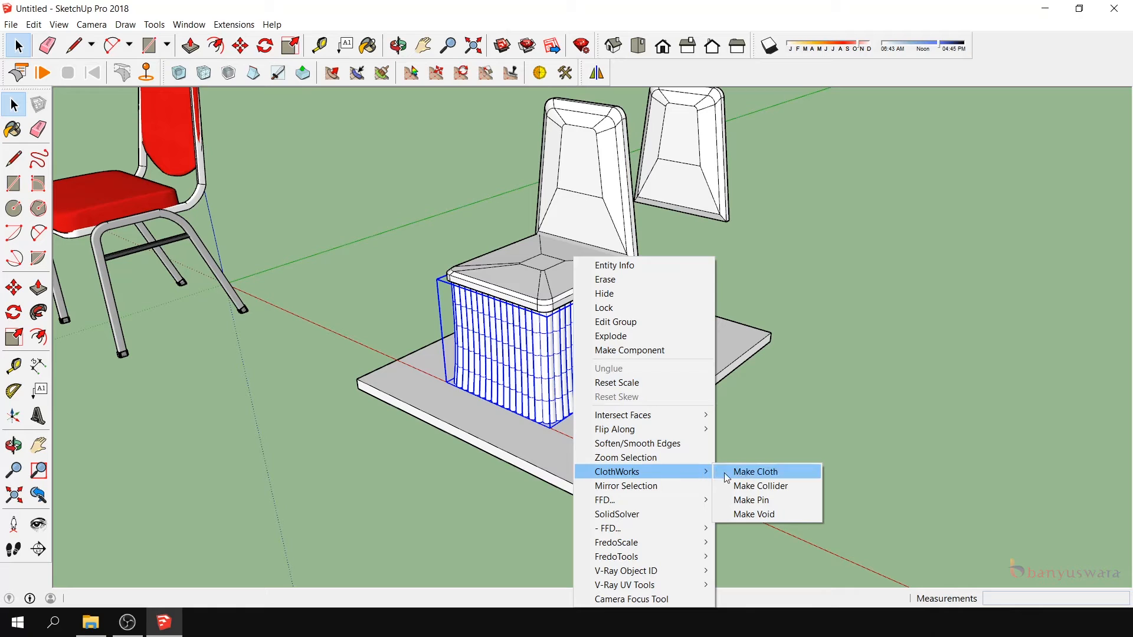
click(778, 487)
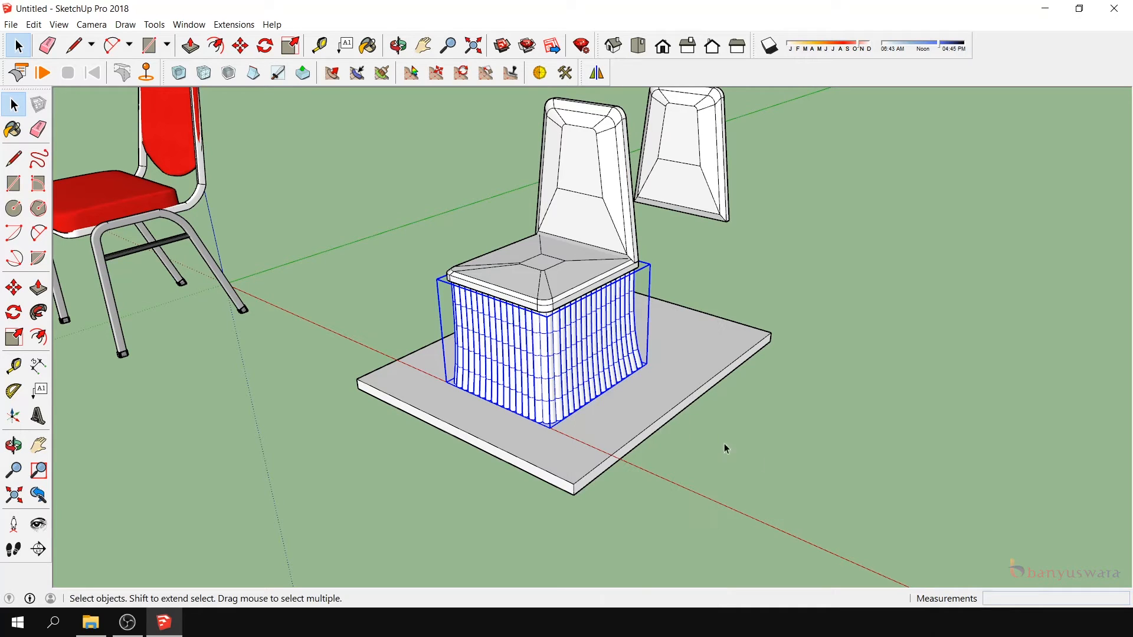
- Make the floor slab a ClothWorks collider
click(600, 449)
right_click(600, 446)
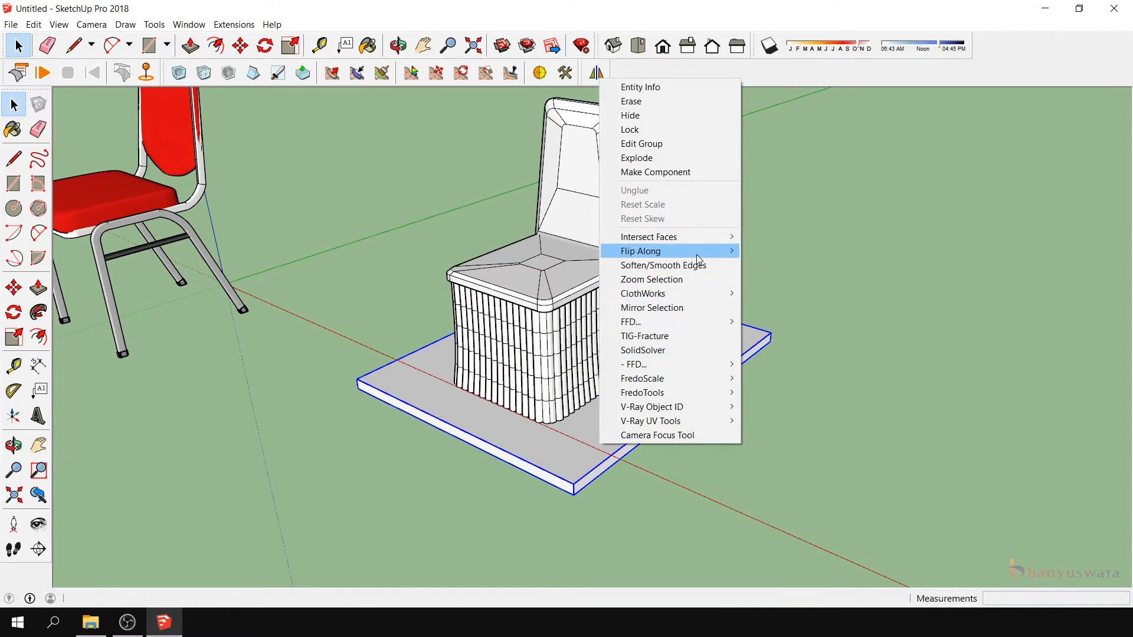
mouse_move(721, 294)
click(822, 306)
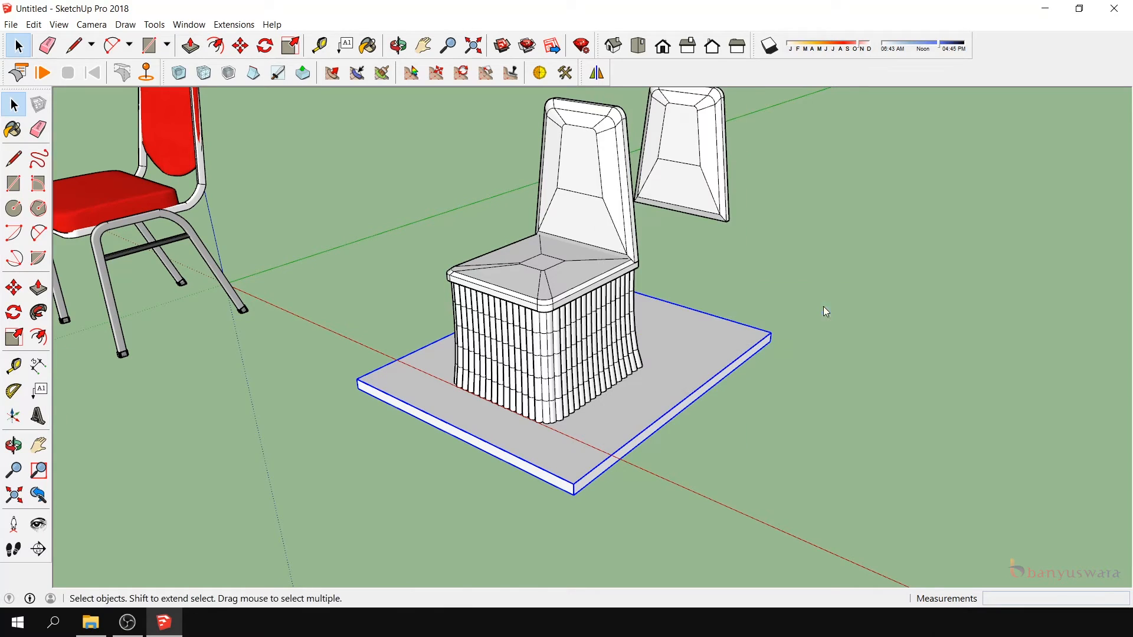
- Move the skirt up 1 cm along the blue axis so its top edge overlaps the seat's rim
scroll(564, 393, up, 3)
click(564, 394)
click(14, 445)
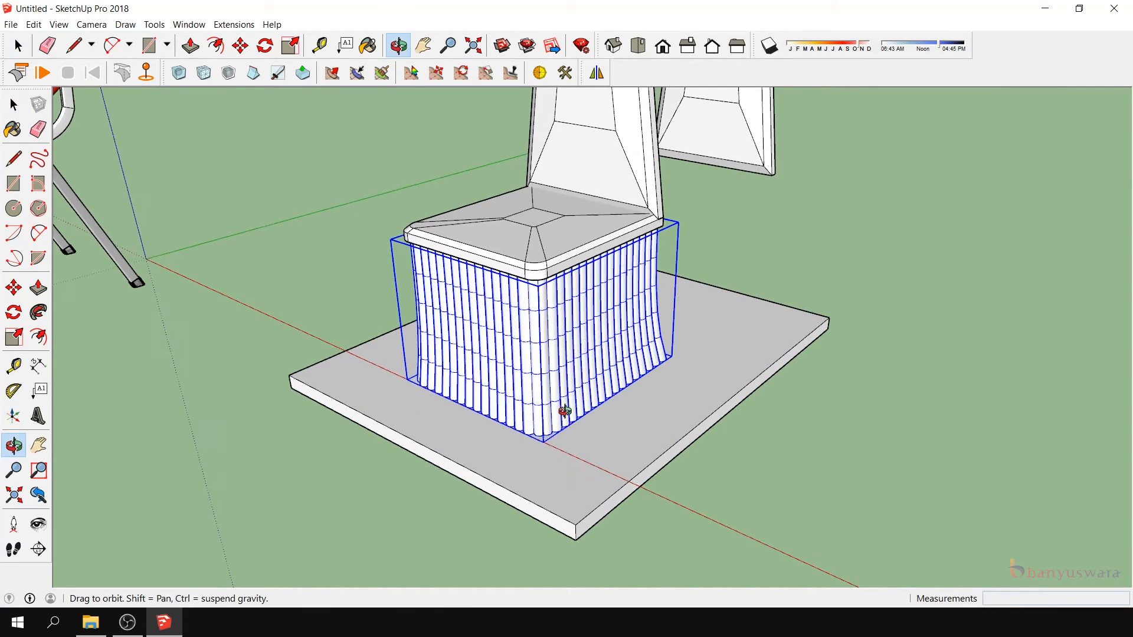
middle_drag(570, 419, 528, 286)
scroll(539, 247, up, 4)
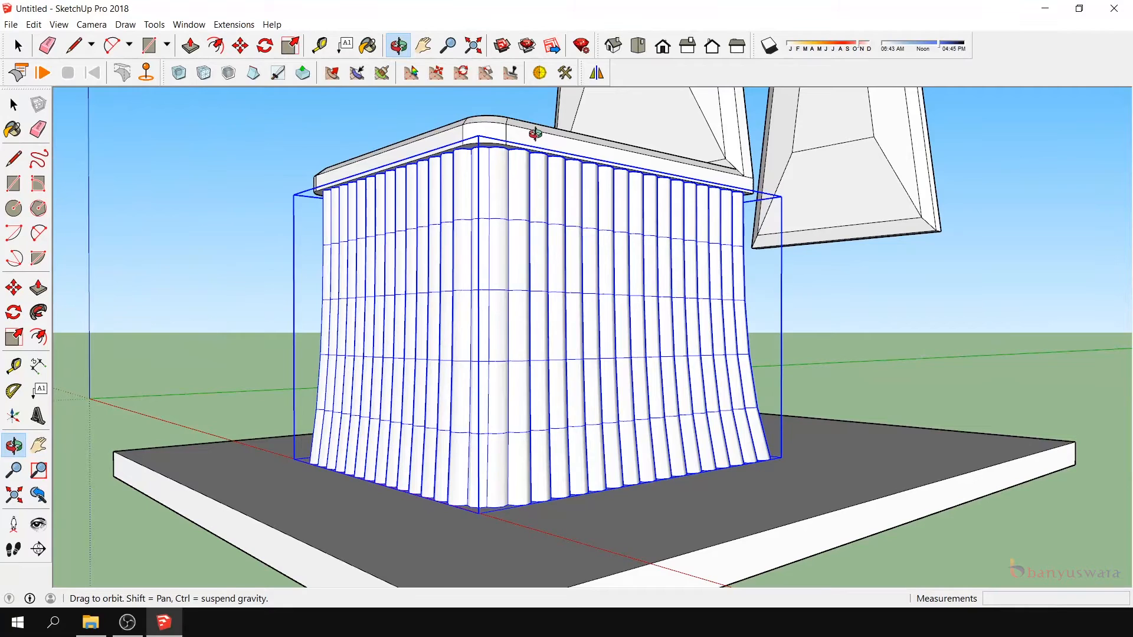
click(14, 288)
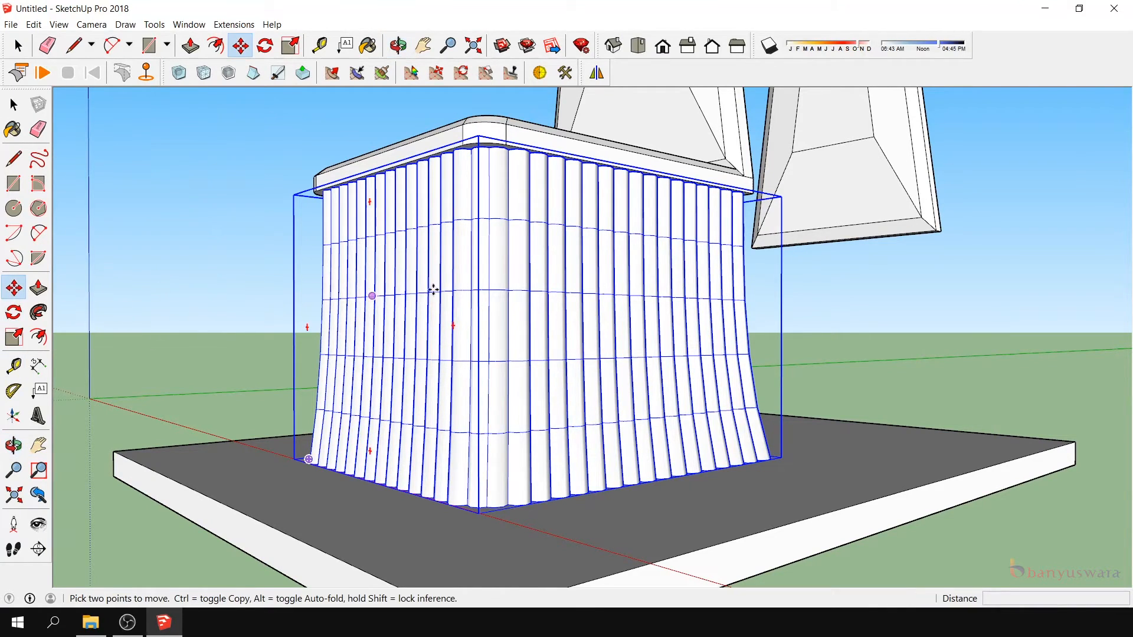
click(607, 313)
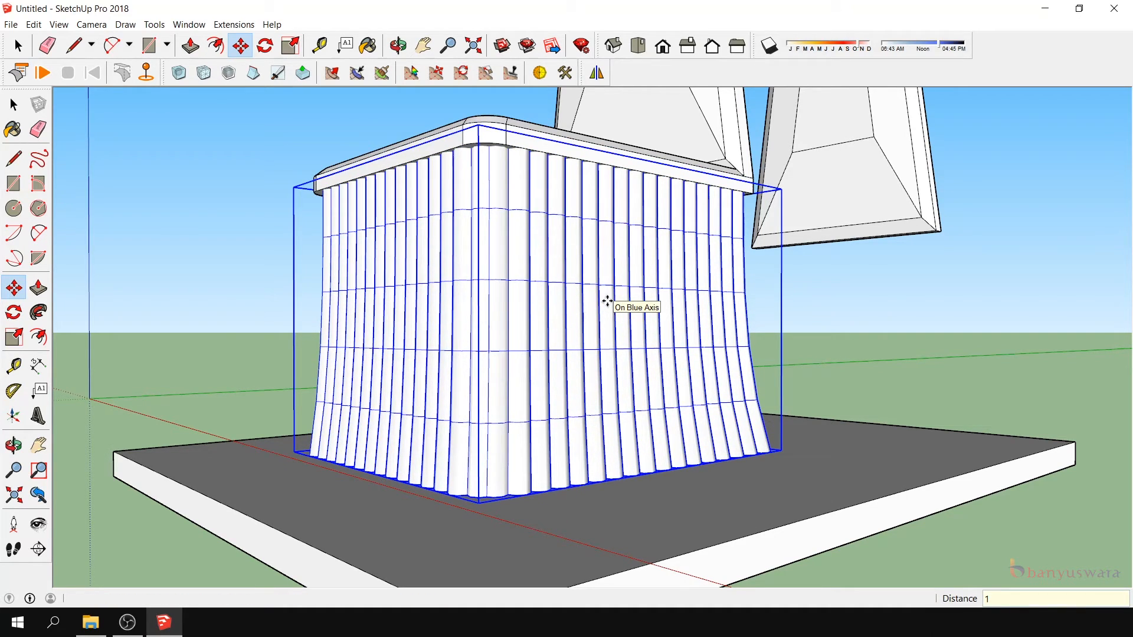
scroll(609, 306, down, 3)
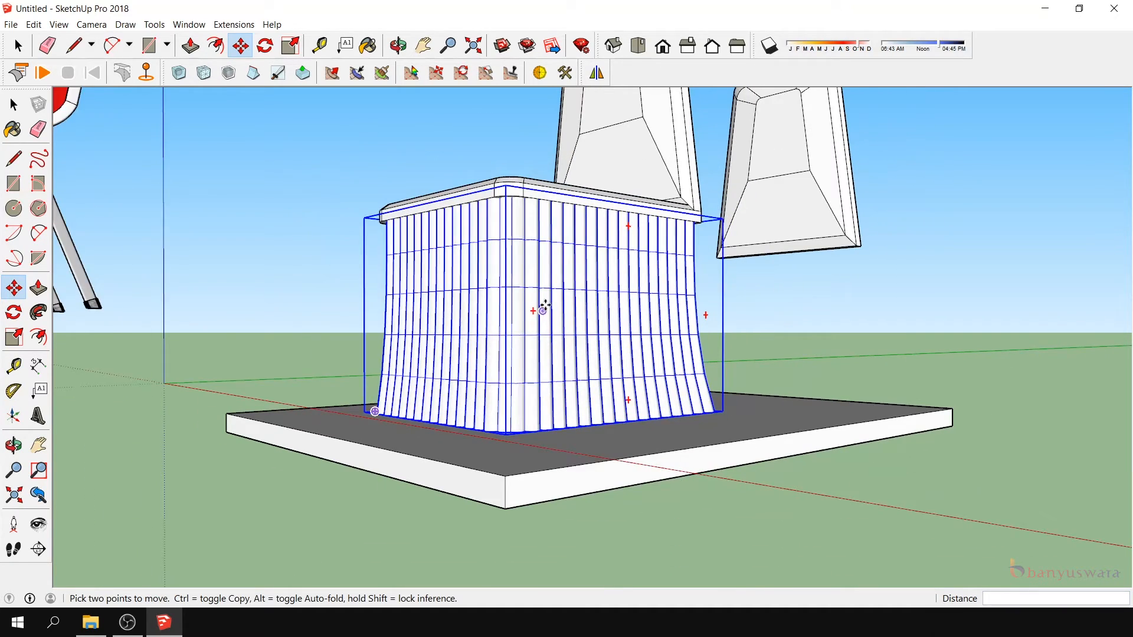
- Run the ClothWorks simulation and pull on the skirt's side to loosen its folds
click(14, 445)
drag(534, 374, 397, 452)
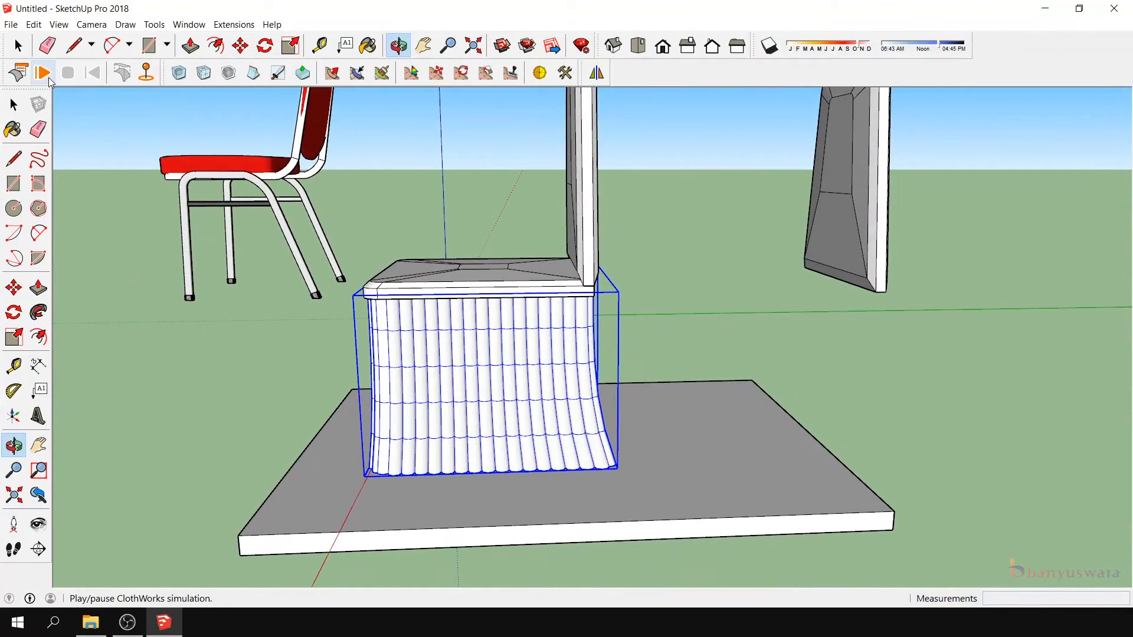
click(49, 77)
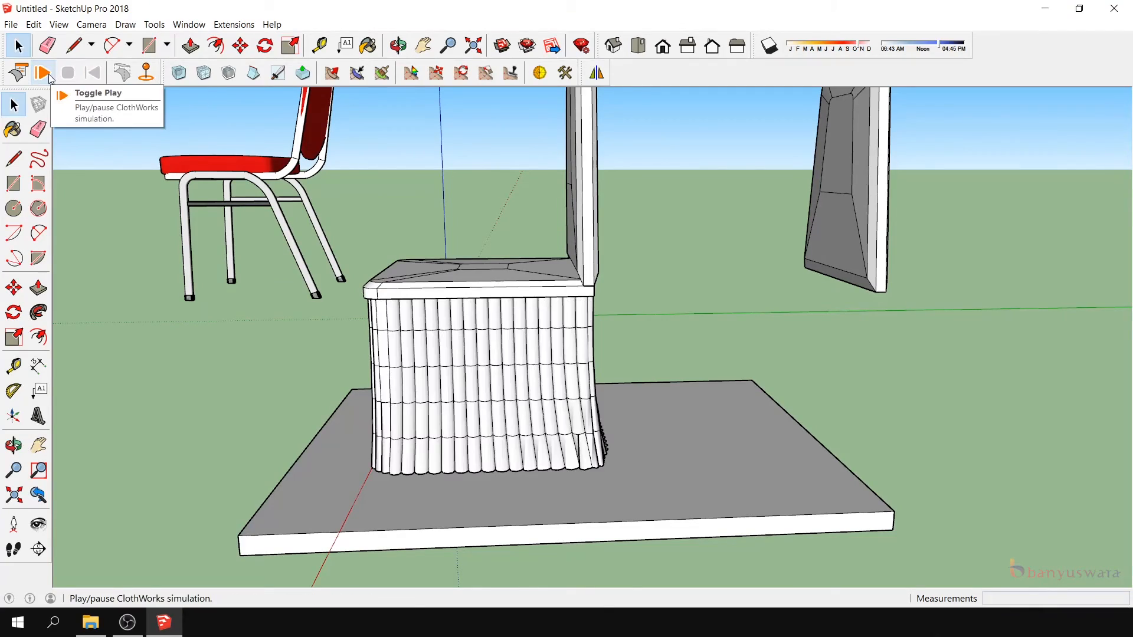
click(43, 73)
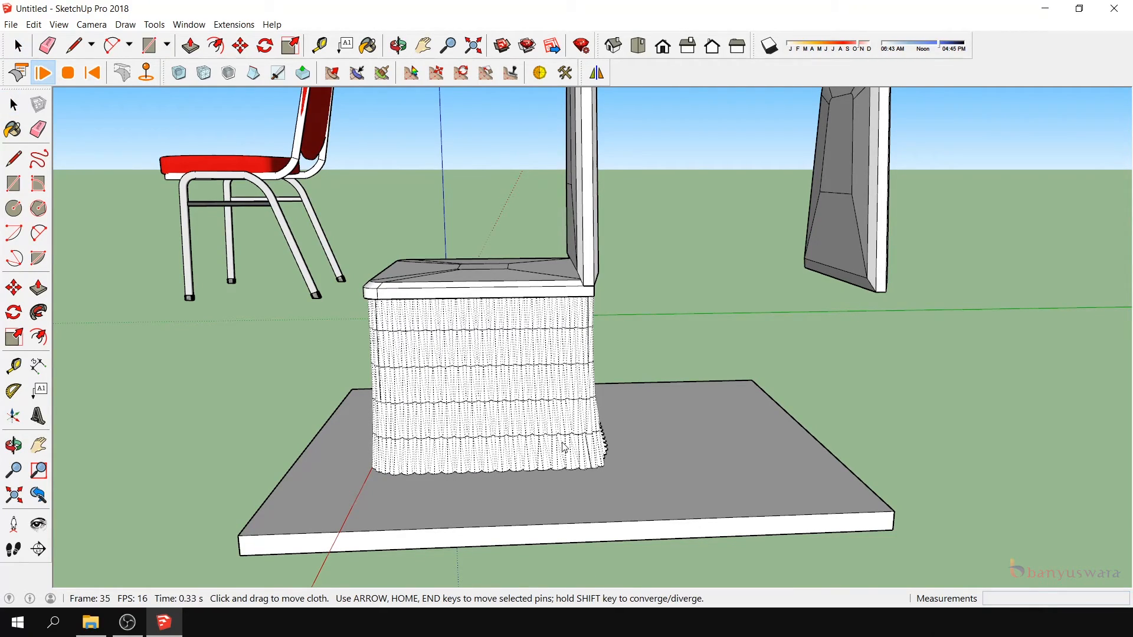
drag(536, 443, 608, 369)
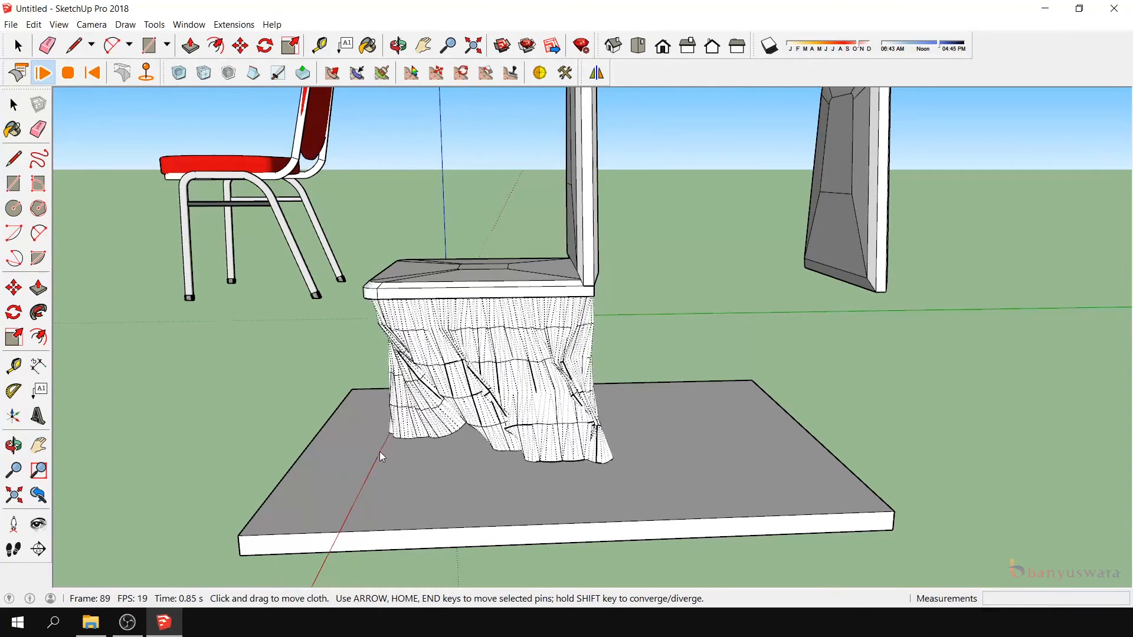
click(15, 446)
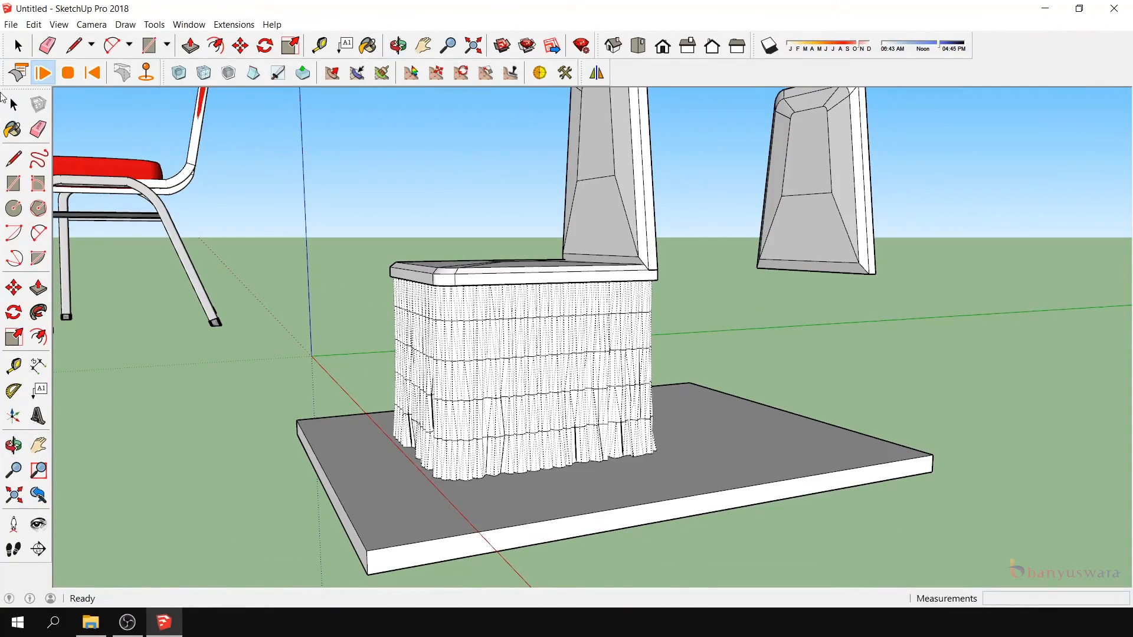
- In the ClothWorks simulation settings, try a slight X wind, reset Wind X to 0, and set Wind Y to -0.23
click(18, 72)
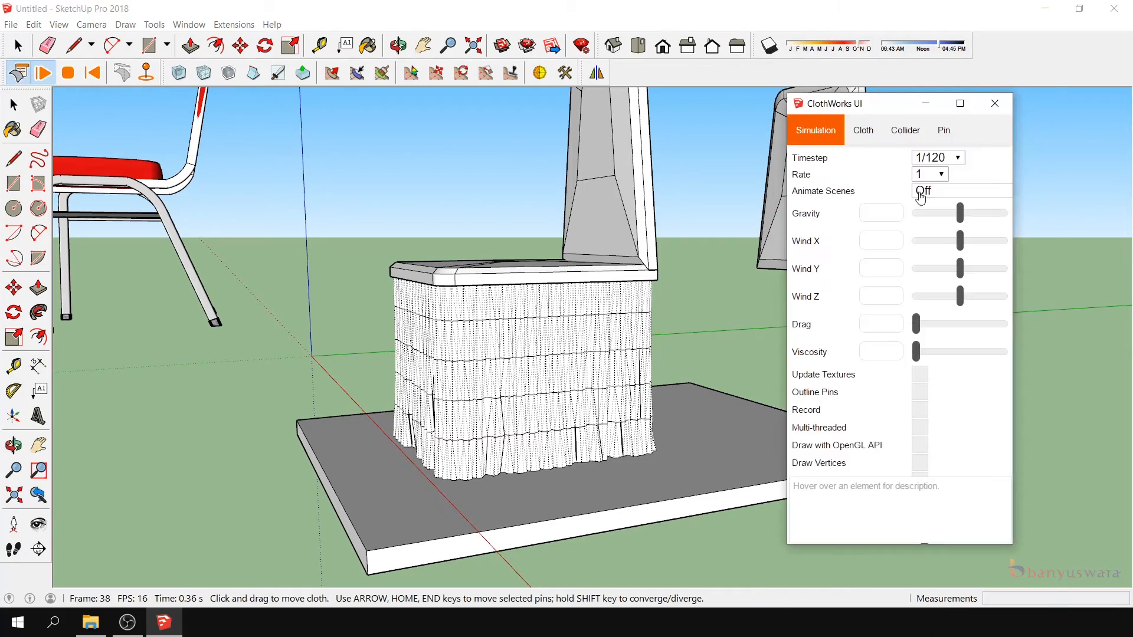
drag(980, 264, 982, 264)
double_click(862, 252)
text(0)
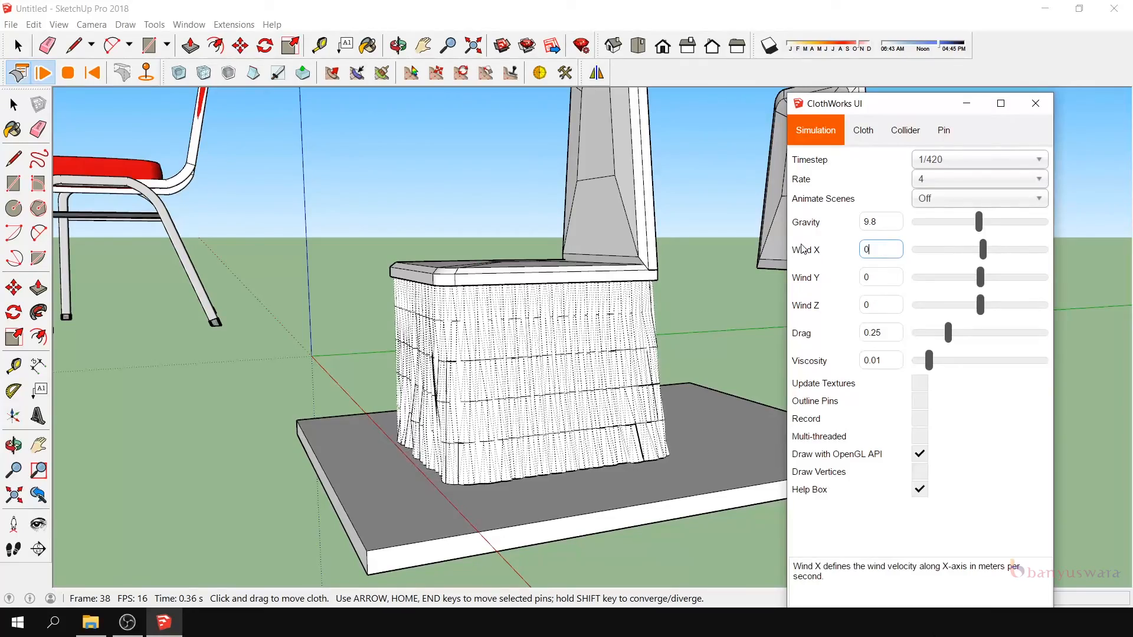
drag(980, 277, 980, 282)
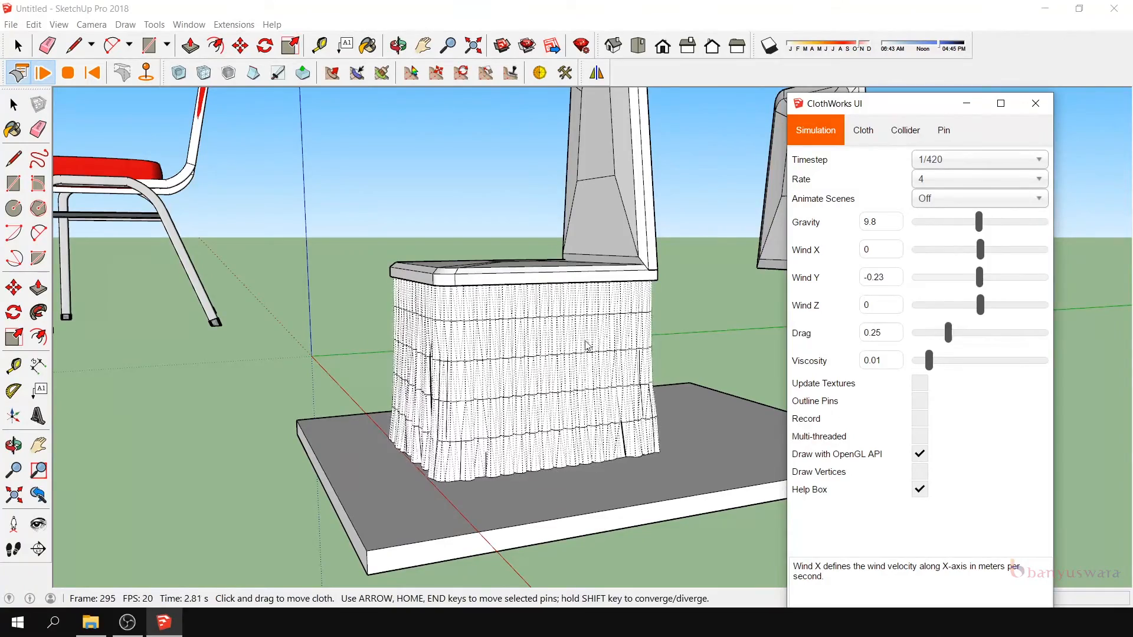
- Close the ClothWorks settings and stop the simulation, keeping the skirt's draped shape
click(13, 445)
drag(406, 405, 626, 389)
scroll(564, 344, down, 5)
drag(564, 344, 637, 321)
click(1035, 103)
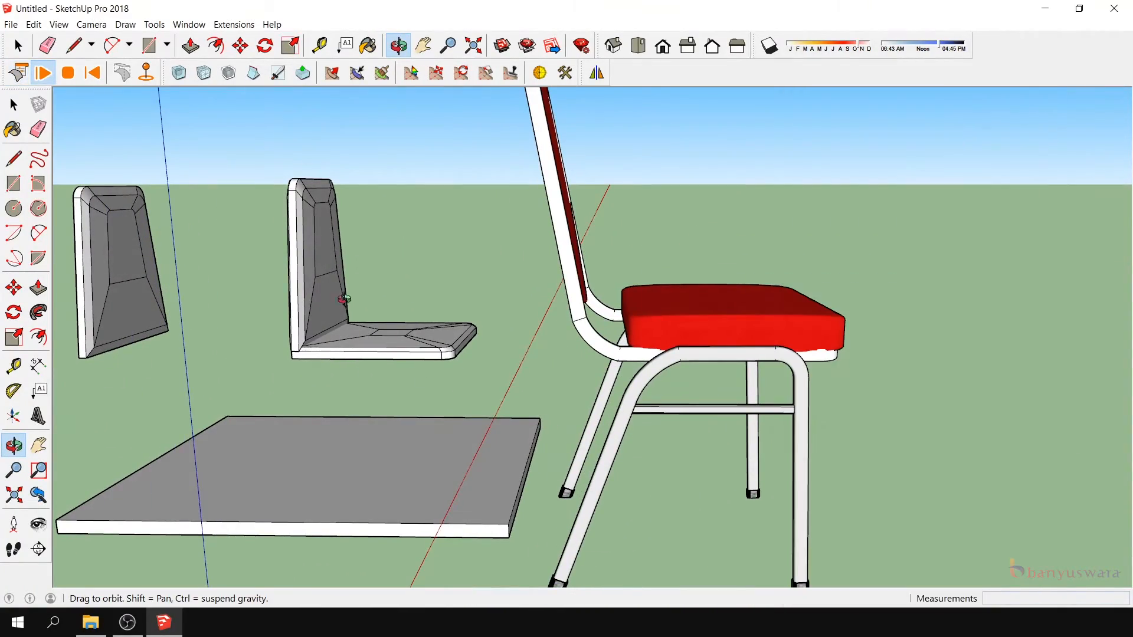
click(67, 79)
- Examine the draped folds from behind and how the skirt's top edge meets the seat rim
scroll(499, 403, up, 5)
click(12, 444)
drag(472, 395, 733, 448)
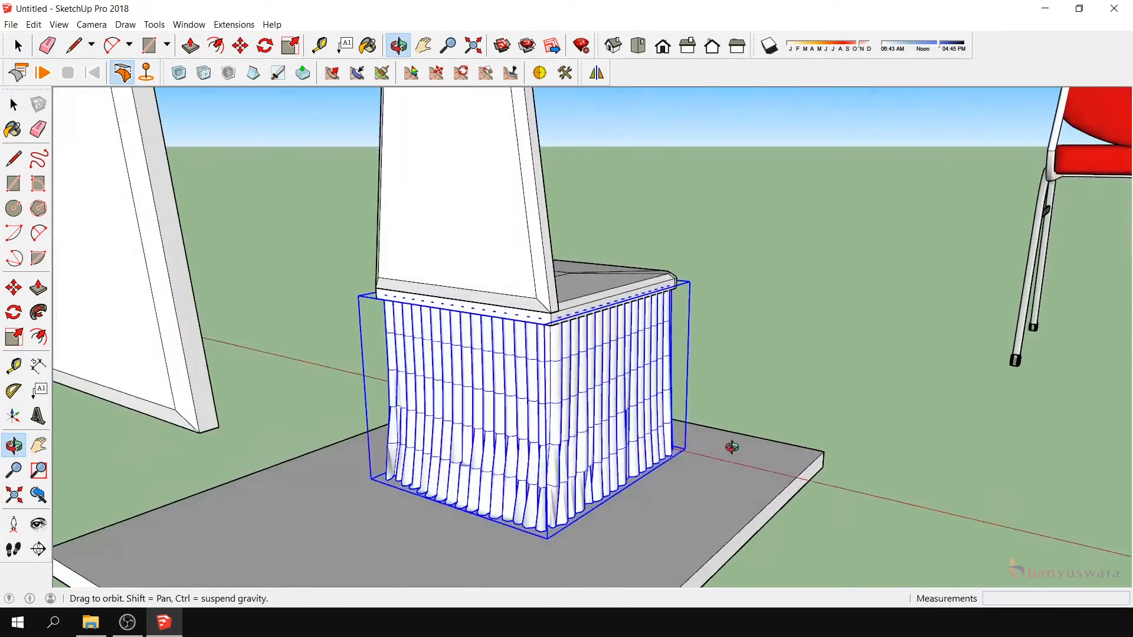
scroll(643, 328, up, 5)
drag(523, 361, 488, 311)
scroll(486, 311, up, 1)
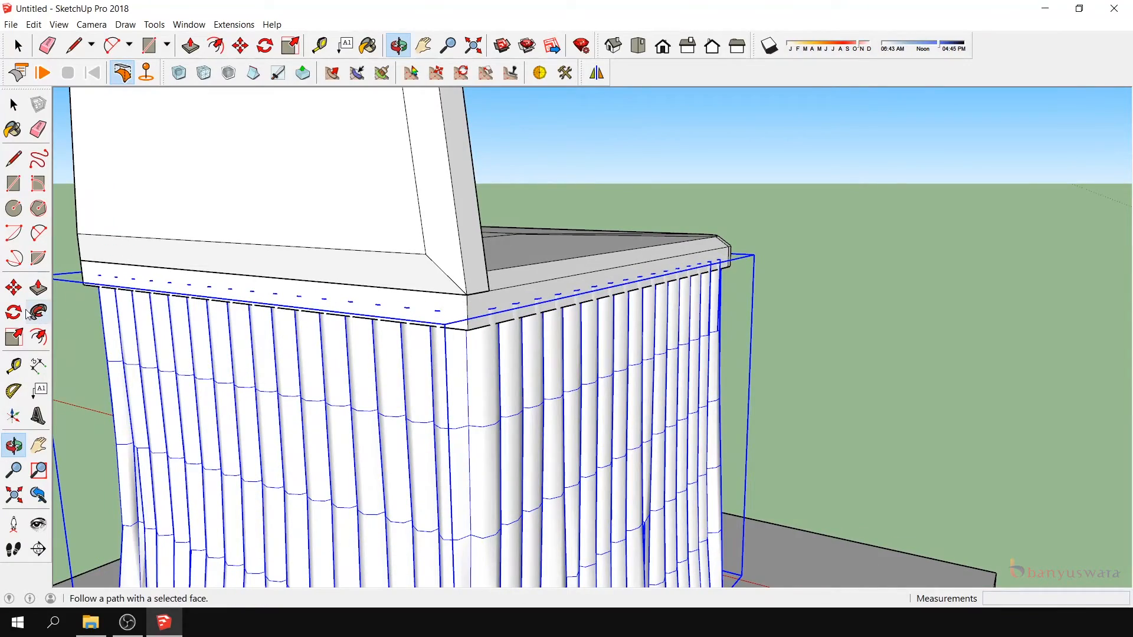
click(14, 287)
scroll(594, 273, up, 3)
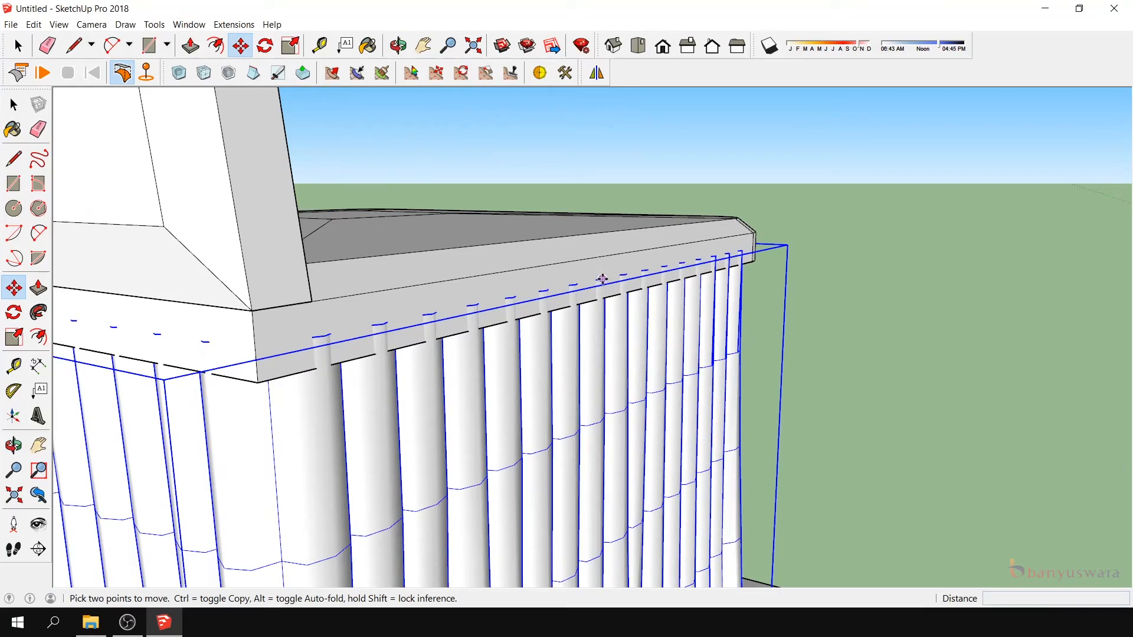
scroll(602, 279, down, 10)
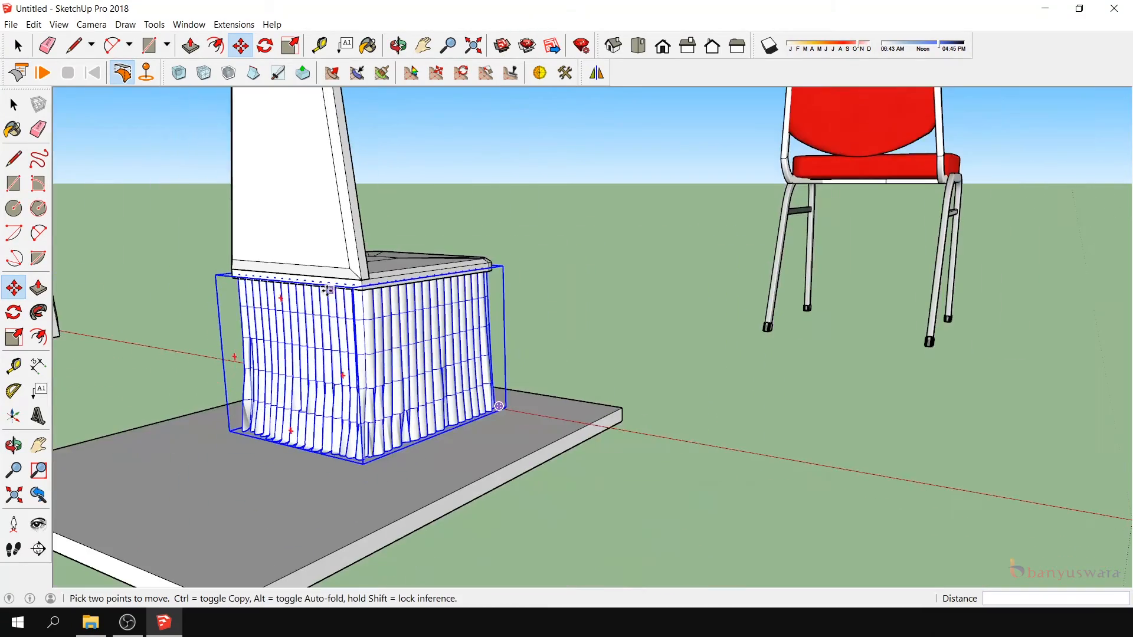
key(o)
drag(706, 383, 672, 318)
- Copy the red stacking chair from a leg foot and place the copy inside the cover
click(13, 105)
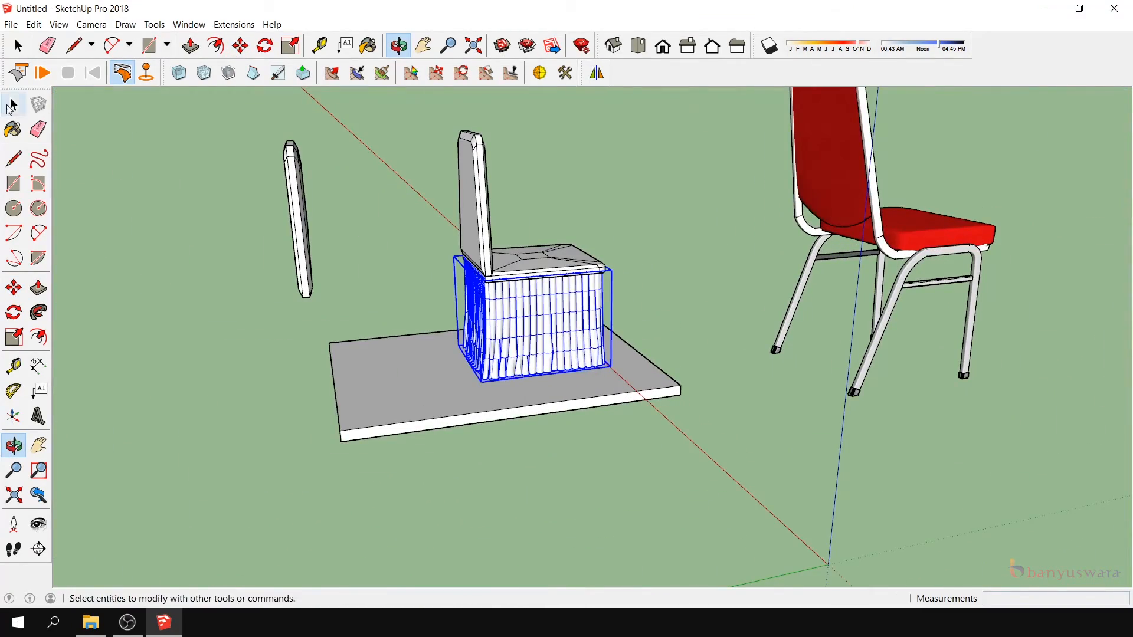
click(897, 283)
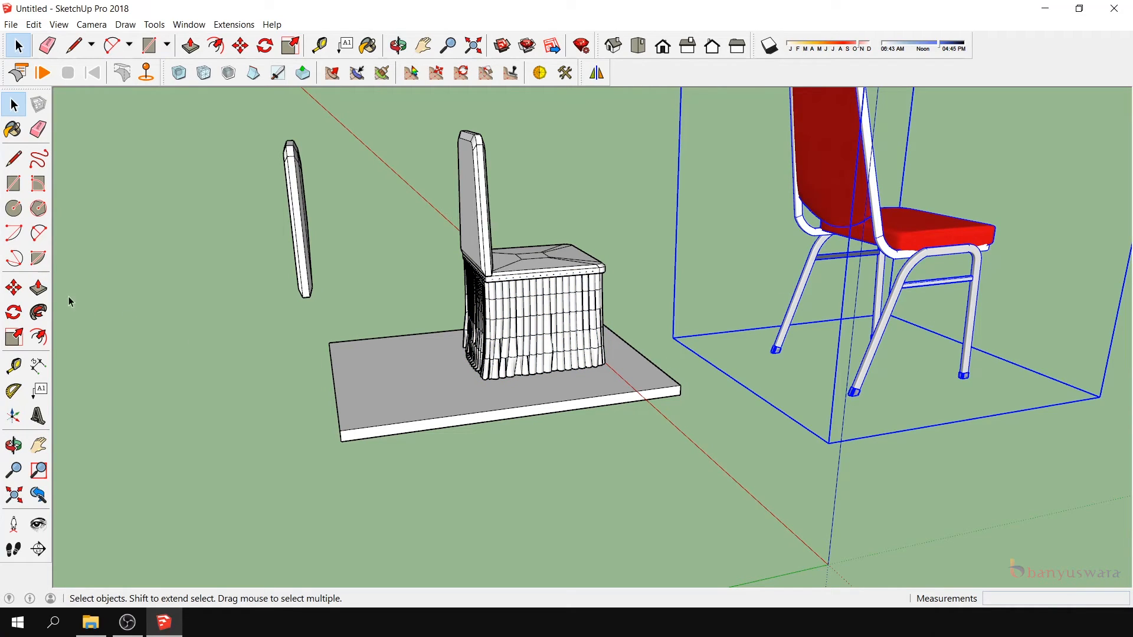
click(14, 288)
click(968, 377)
click(580, 340)
scroll(576, 237, up, 3)
click(578, 282)
scroll(496, 431, up, 3)
- Select the cover's seat, backrest and skirt groups and nudge them relative to the chair copy
key(space)
shift+click(513, 220)
shift+click(514, 249)
shift+click(515, 249)
shift+click(394, 197)
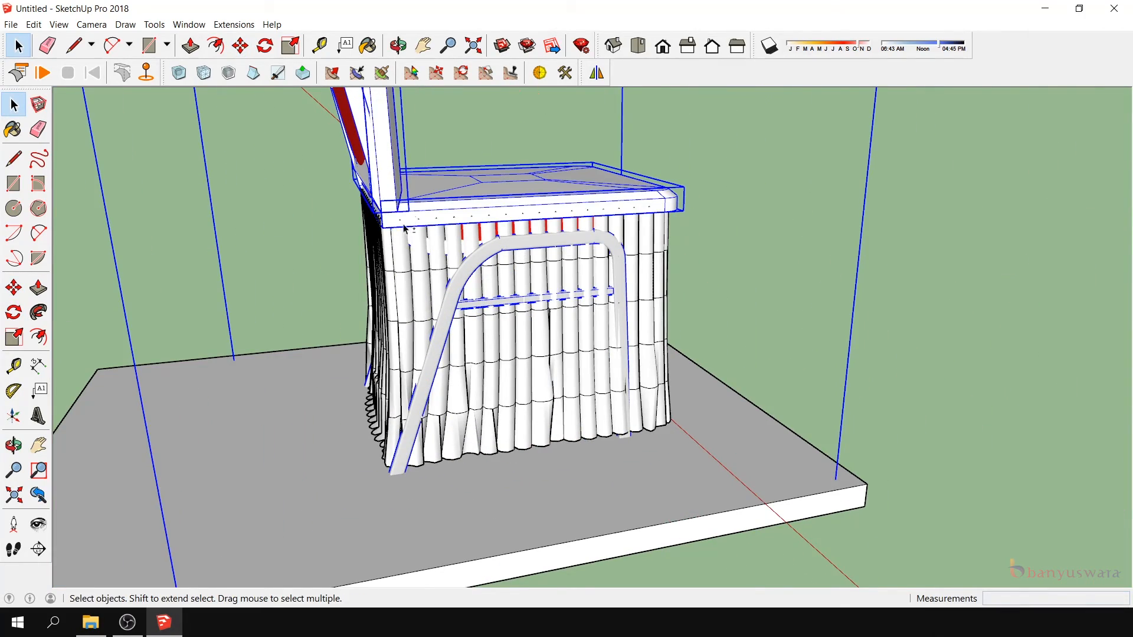
shift+click(402, 254)
scroll(390, 253, down, 3)
key(m)
scroll(528, 367, up, 3)
click(531, 361)
click(530, 352)
- Select the cover's seat, backrest and skirt groups together and move them about 2.9 cm so the skirt encloses the chair copy's protruding side legs
scroll(430, 375, down, 2)
middle_drag(421, 378, 440, 288)
click(14, 105)
shift+click(739, 348)
scroll(807, 428, down, 2)
middle_drag(560, 366, 761, 440)
scroll(681, 237, up, 3)
key(m)
scroll(681, 237, down, 2)
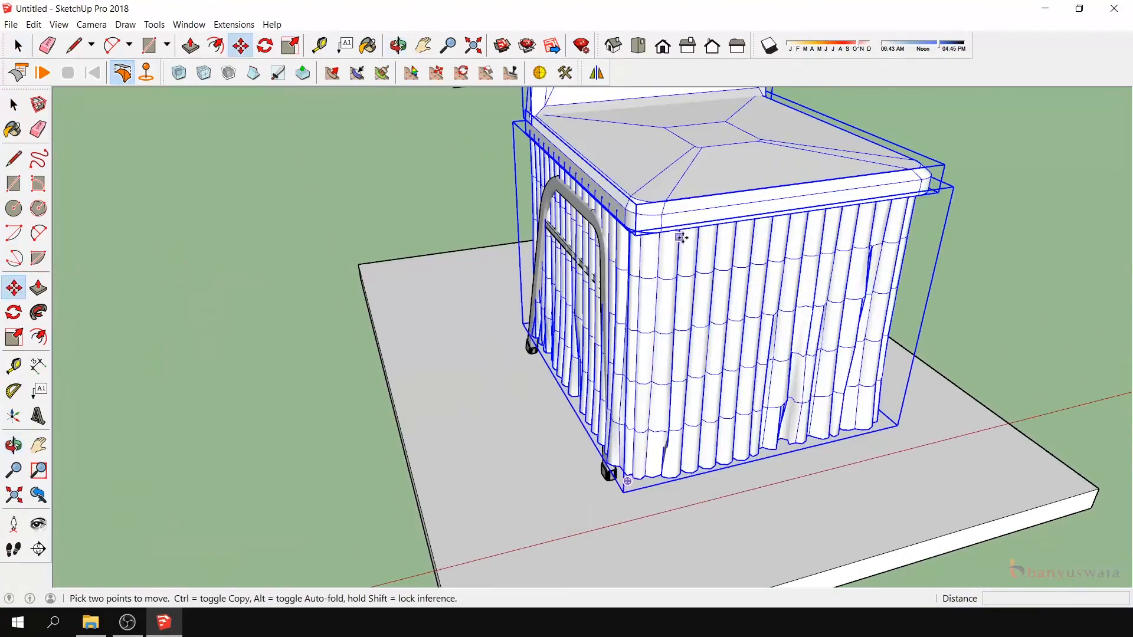
middle_drag(720, 232, 406, 349)
click(362, 179)
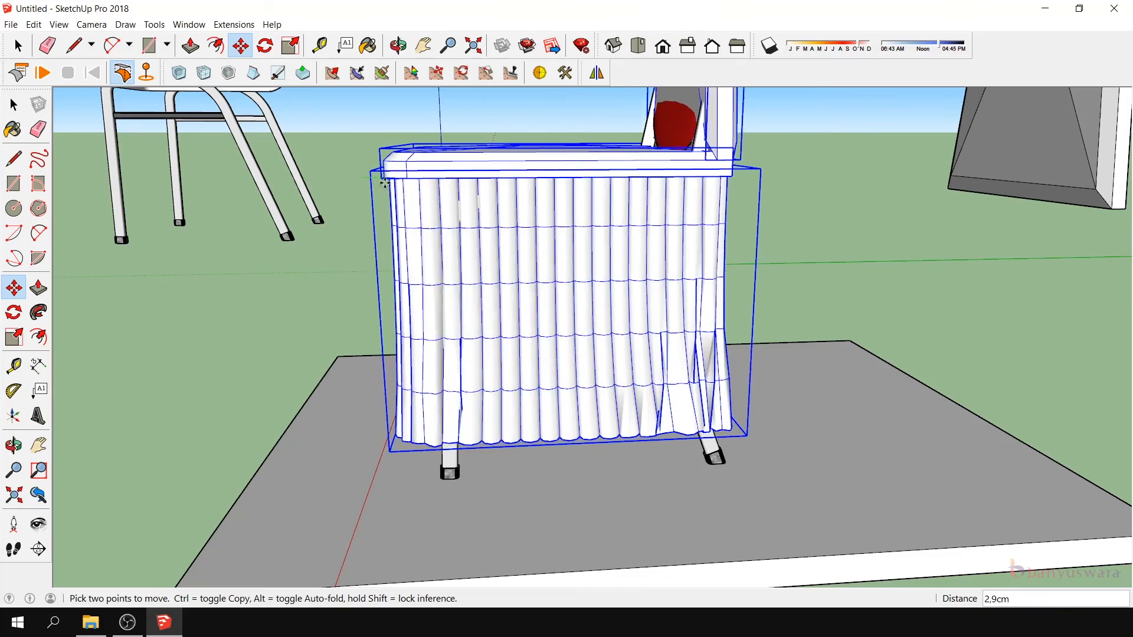
- Clear the combined selection and select only the fluted skirt group under the seat
middle_drag(383, 186, 579, 331)
scroll(549, 371, up, 3)
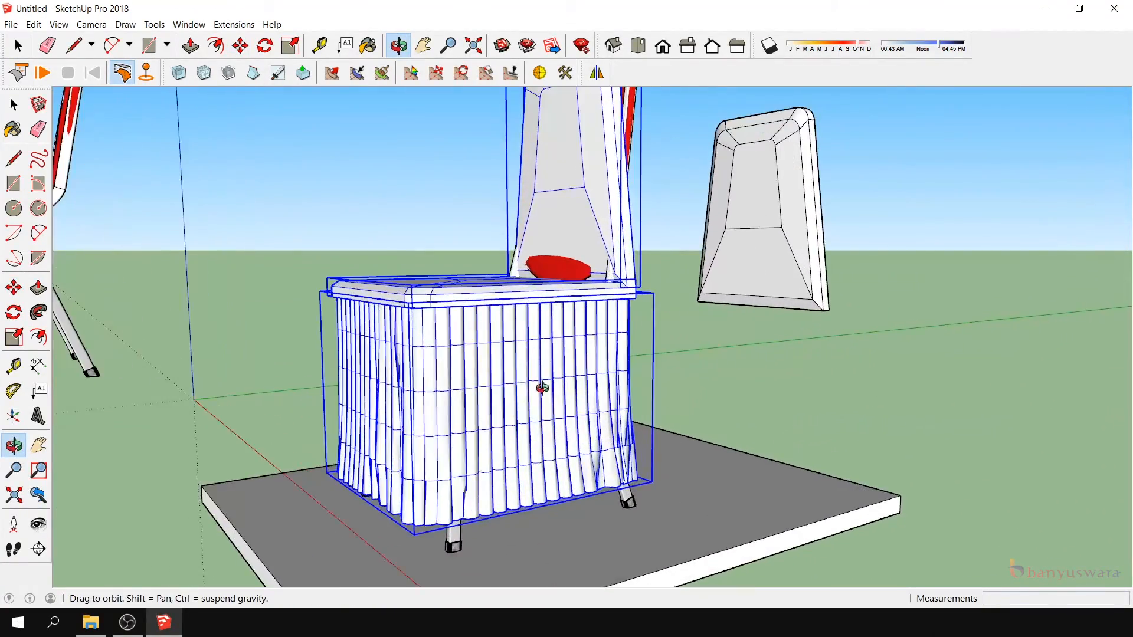
middle_drag(542, 387, 534, 373)
click(14, 105)
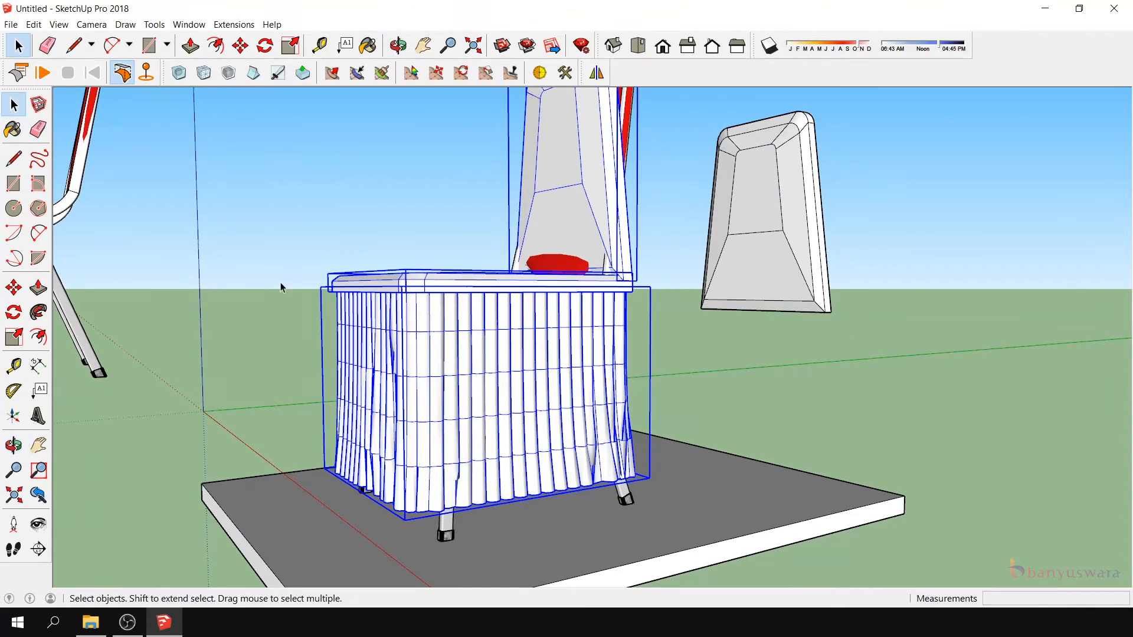
click(594, 360)
click(695, 320)
click(555, 336)
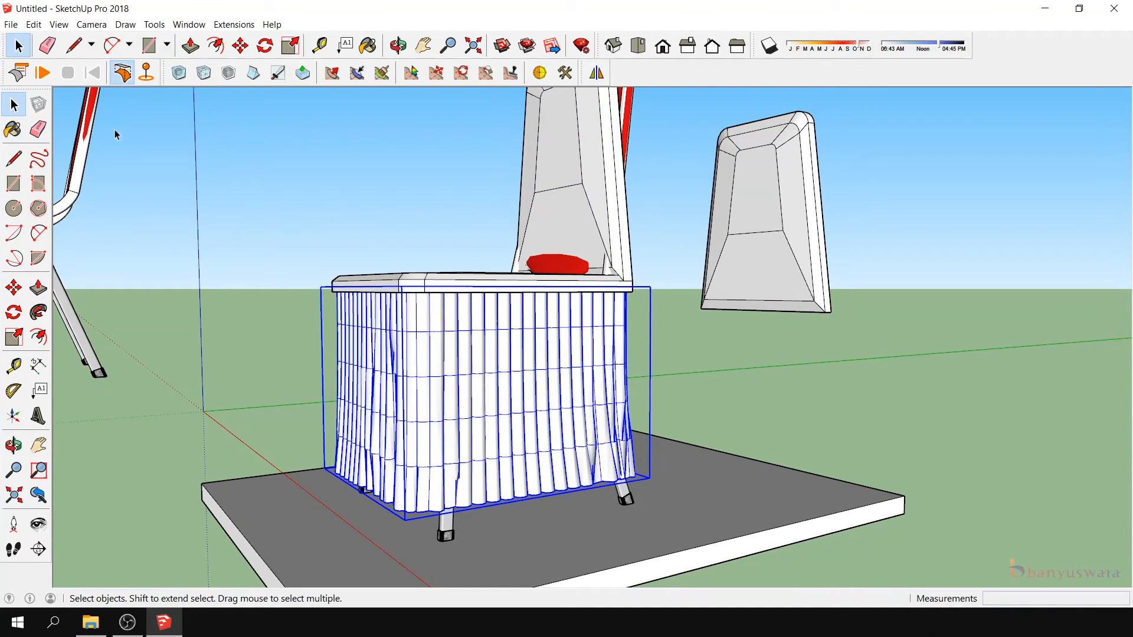
click(50, 73)
click(13, 446)
drag(413, 472, 348, 469)
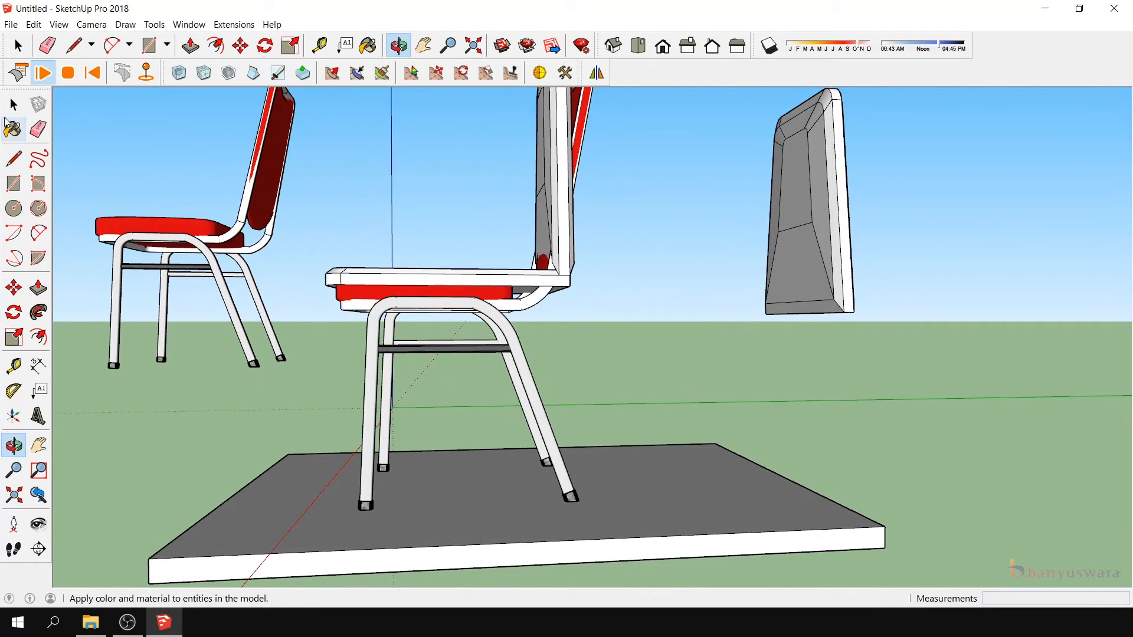
click(43, 73)
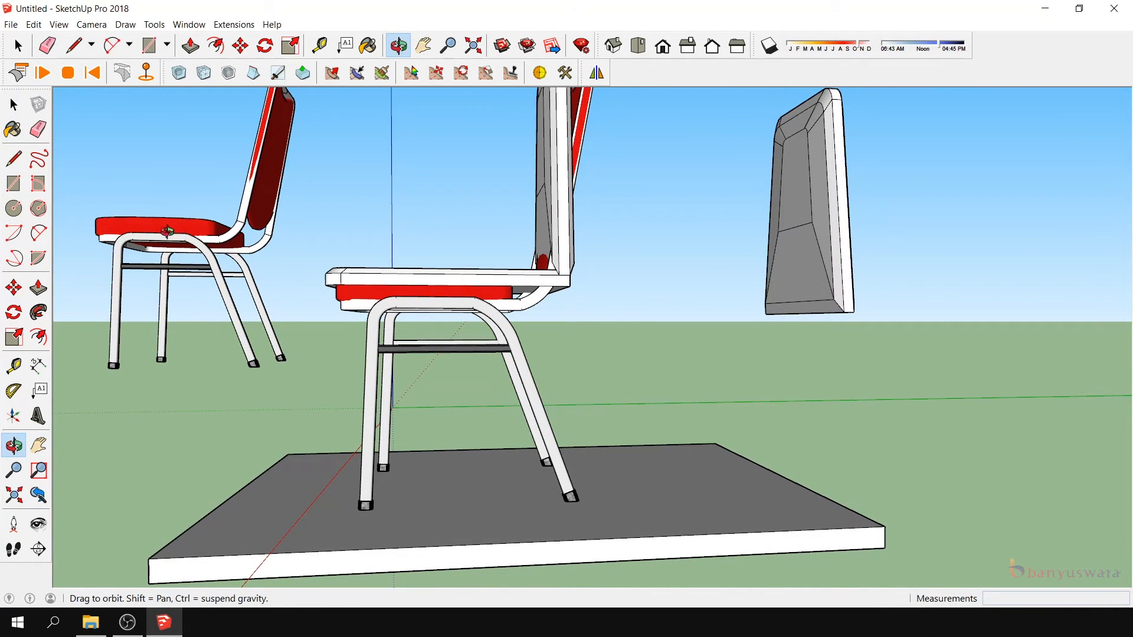
click(67, 73)
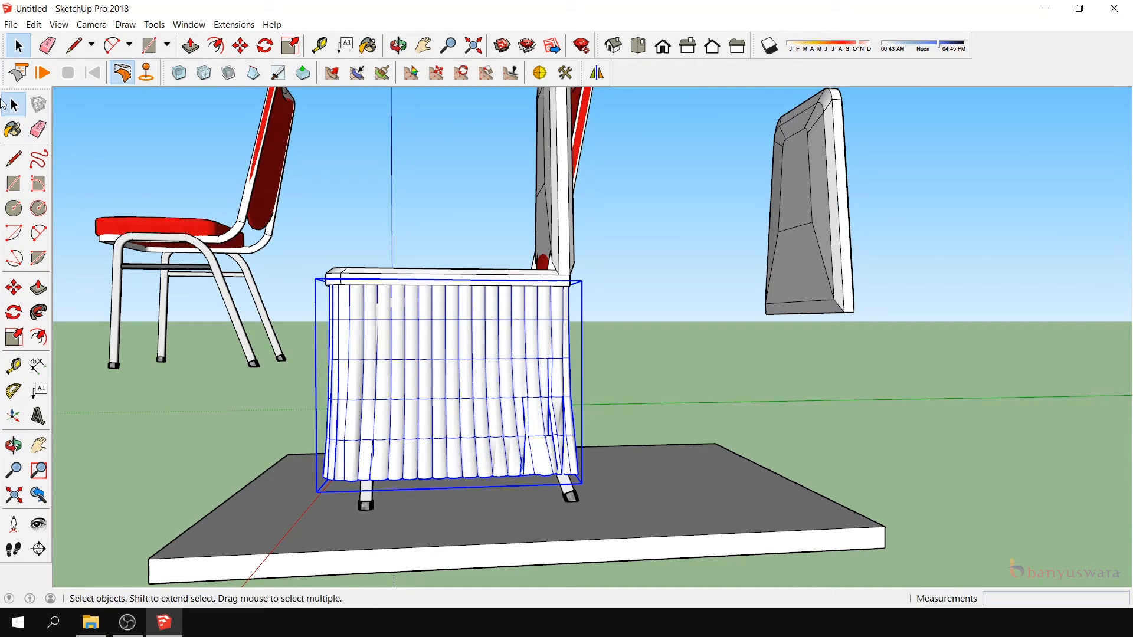
- Run the cloth simulation, pull the skirt's lower rear edge outward past the back legs, and stop the simulation without resetting the cloth
click(37, 75)
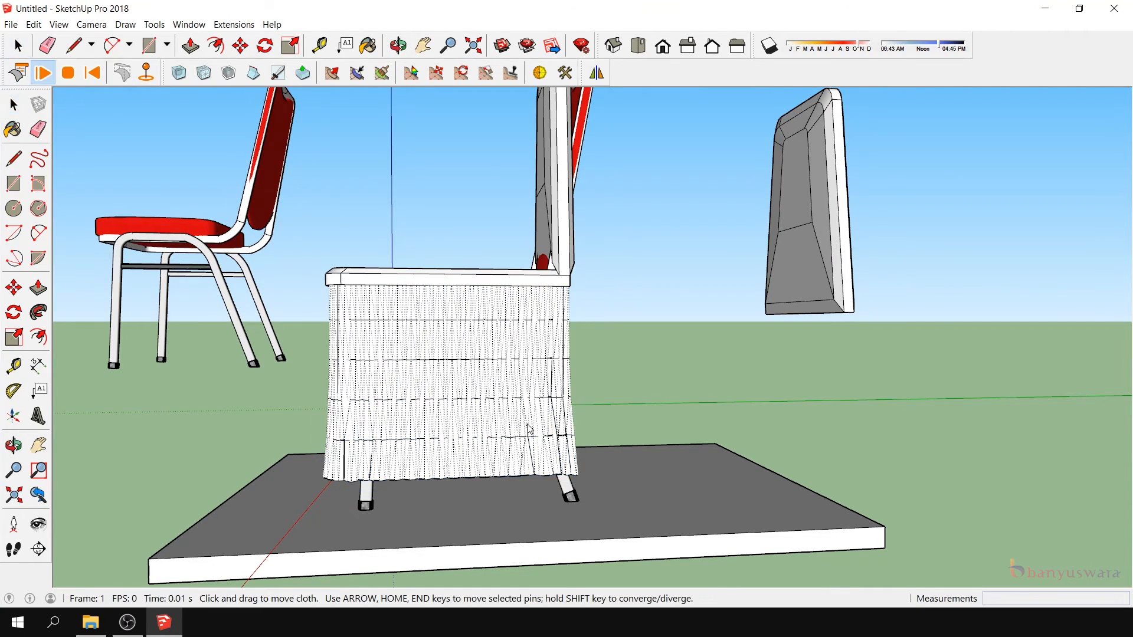
drag(597, 459, 643, 437)
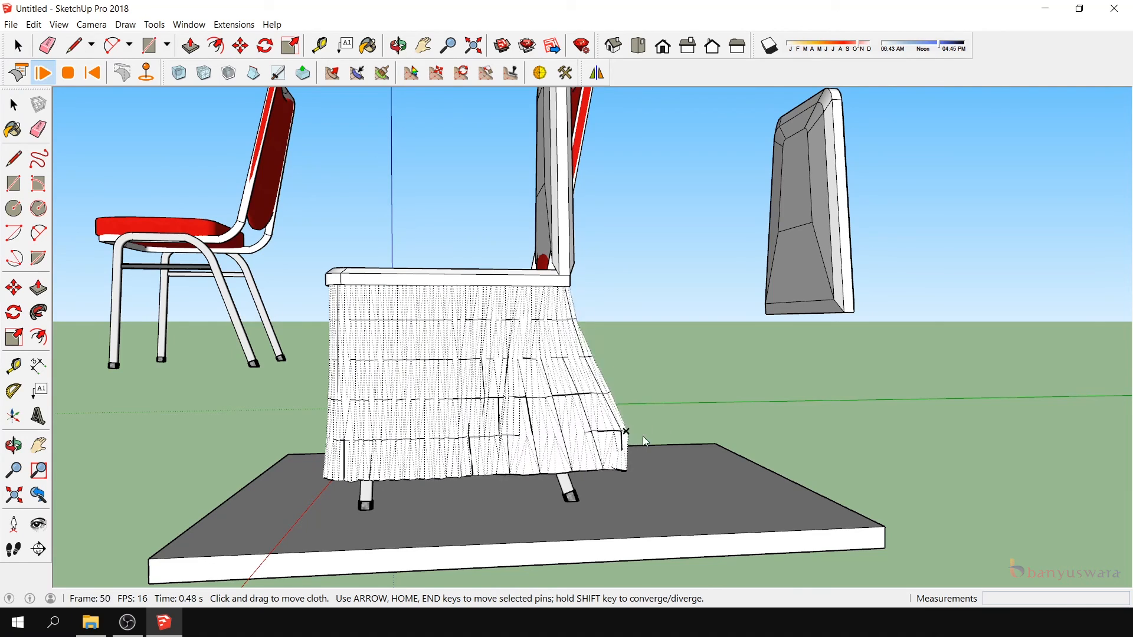
click(69, 72)
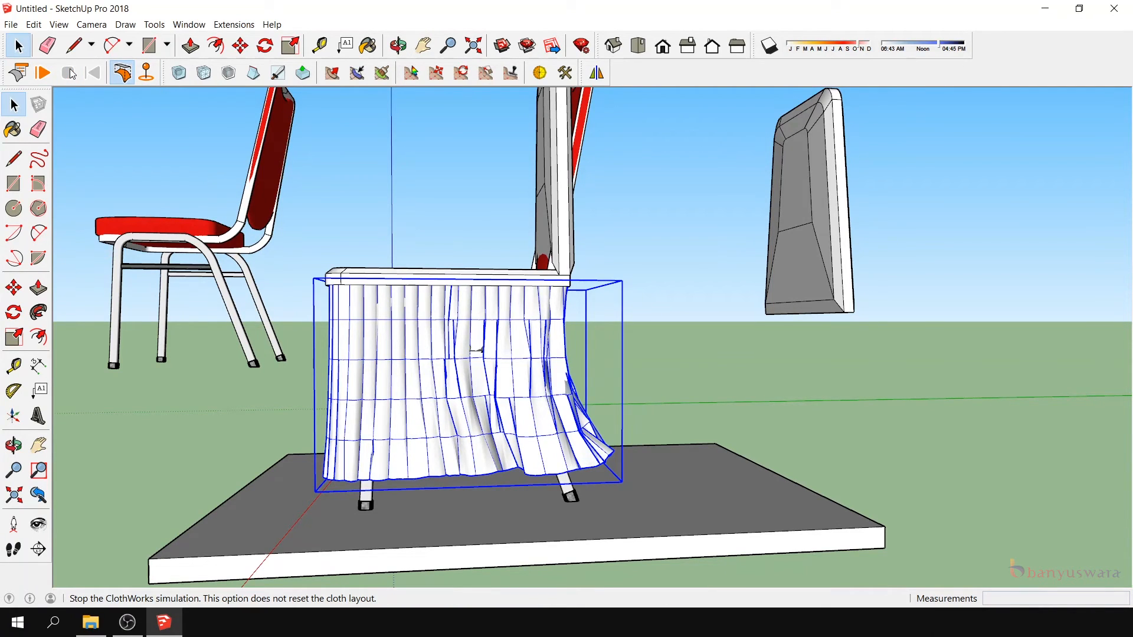
- Scale the skirt from its bottom edge to stretch it slightly down toward the floor
click(13, 446)
drag(236, 460, 502, 450)
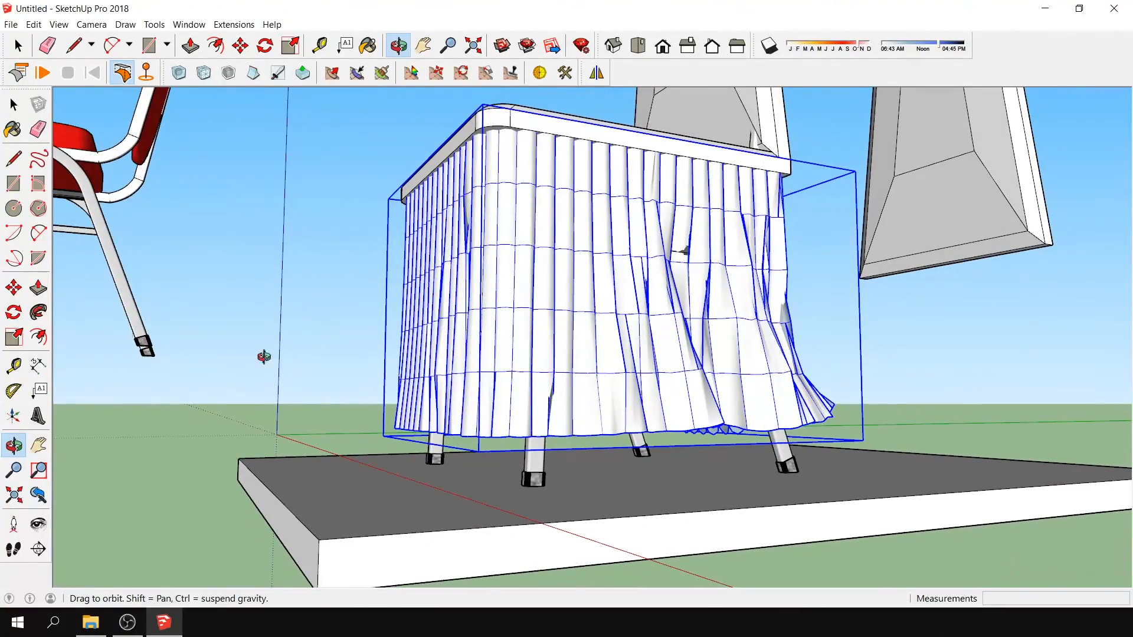
click(15, 339)
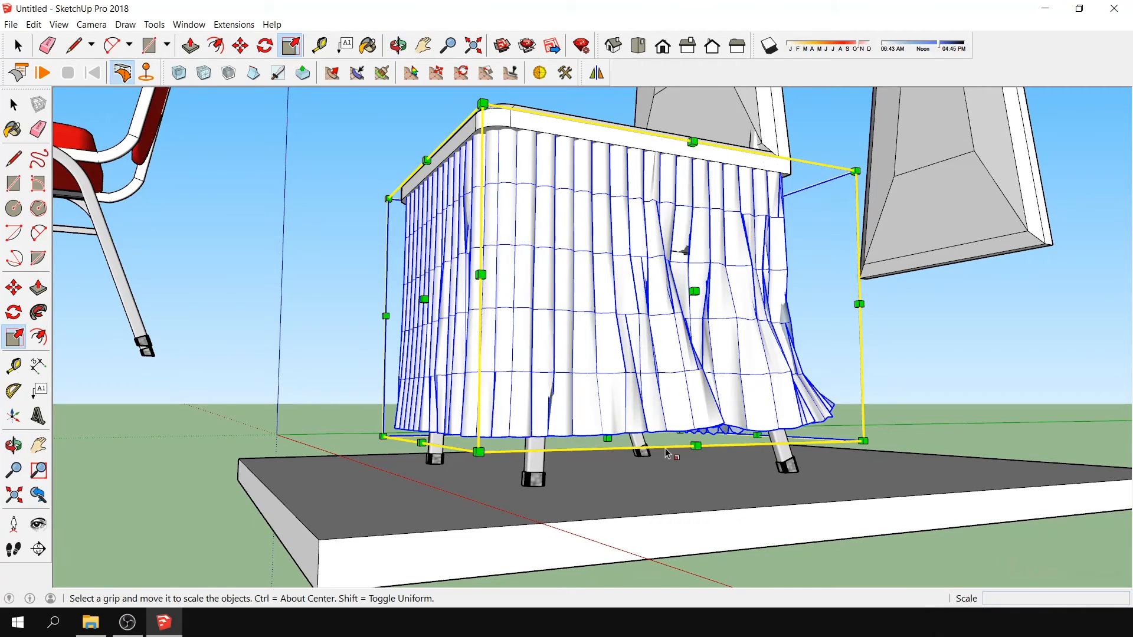
drag(607, 436, 606, 450)
- Examine the covered chair from the front, side and back to check the skirt's shape and fit
click(14, 446)
drag(557, 389, 578, 489)
scroll(634, 356, down, 5)
drag(625, 329, 368, 347)
scroll(592, 333, down, 2)
scroll(618, 339, up, 2)
drag(617, 339, 488, 348)
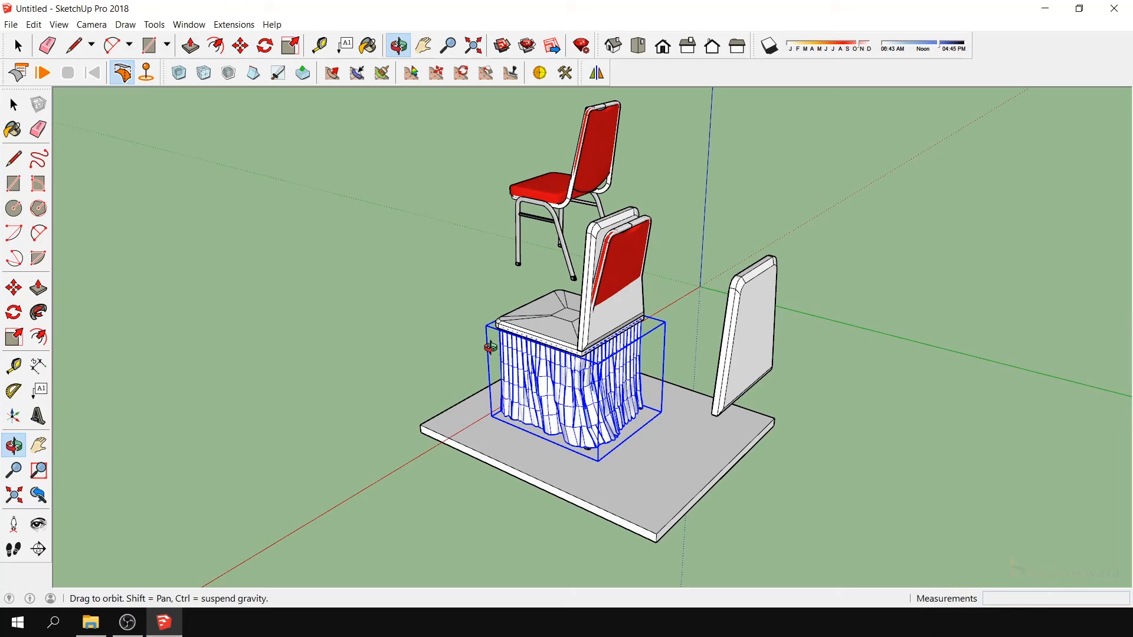
mouse_move(490, 348)
mouse_down()
mouse_move(973, 359)
mouse_move(762, 327)
mouse_move(711, 258)
mouse_move(706, 349)
mouse_move(487, 334)
mouse_up()
- Delete the original uncovered red stacking chair near the origin
click(14, 104)
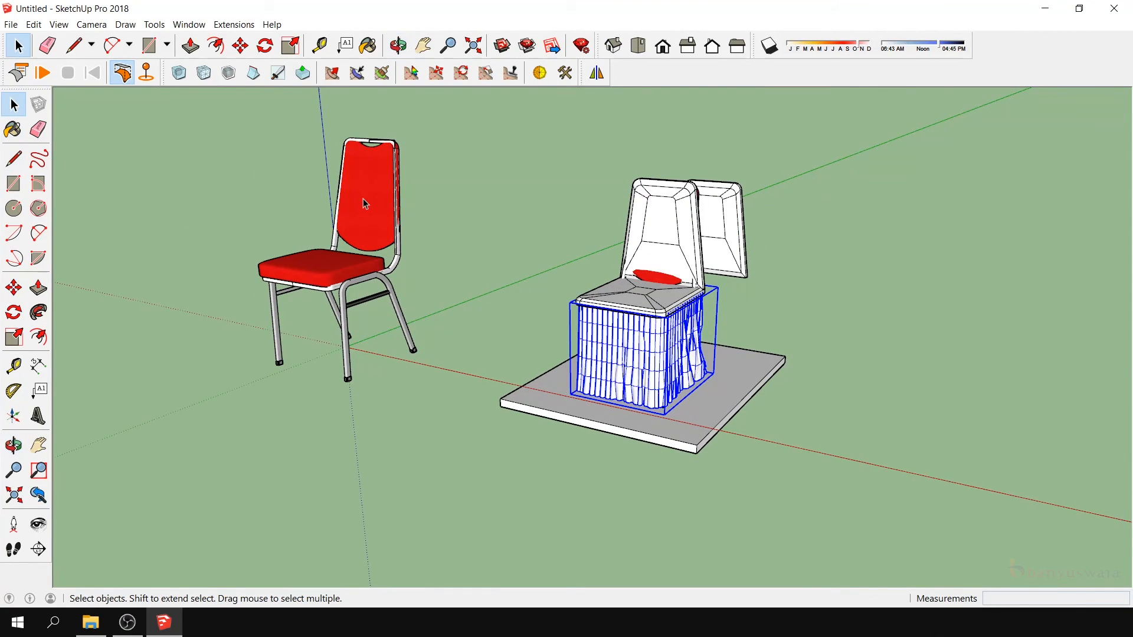
click(365, 203)
key(Delete)
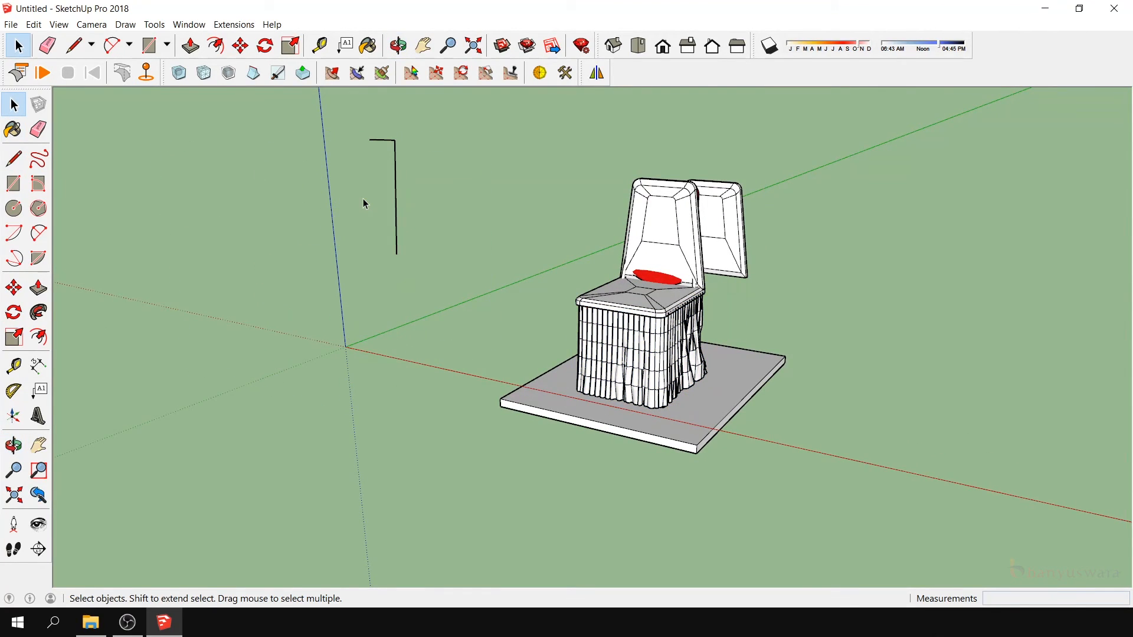
key(Delete)
- Save the model as "Cover Kursi Futura tanpa pita" in a new folder named "9_Cover Kursi Futura" inside 1_SkecthUp
click(14, 446)
drag(330, 425, 869, 358)
drag(774, 297, 445, 307)
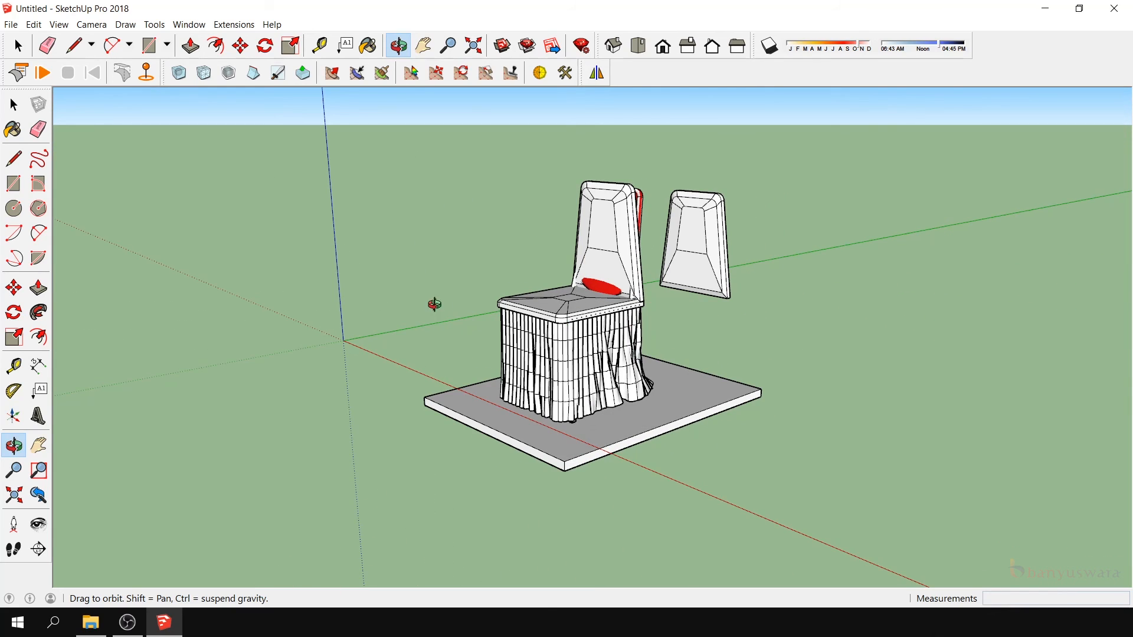
click(11, 24)
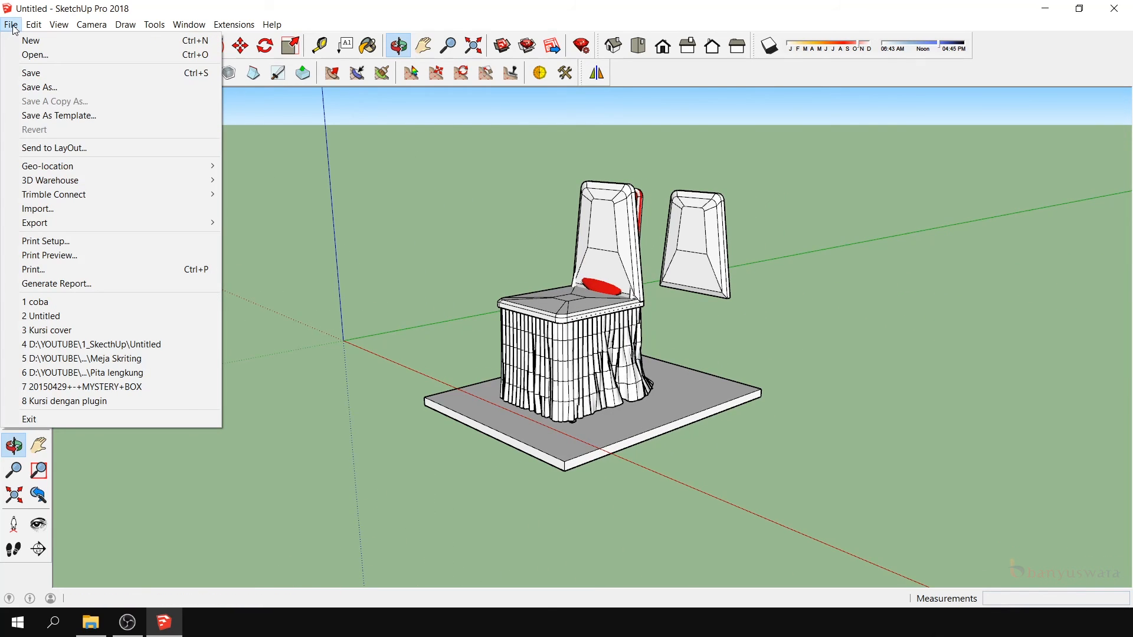
click(53, 92)
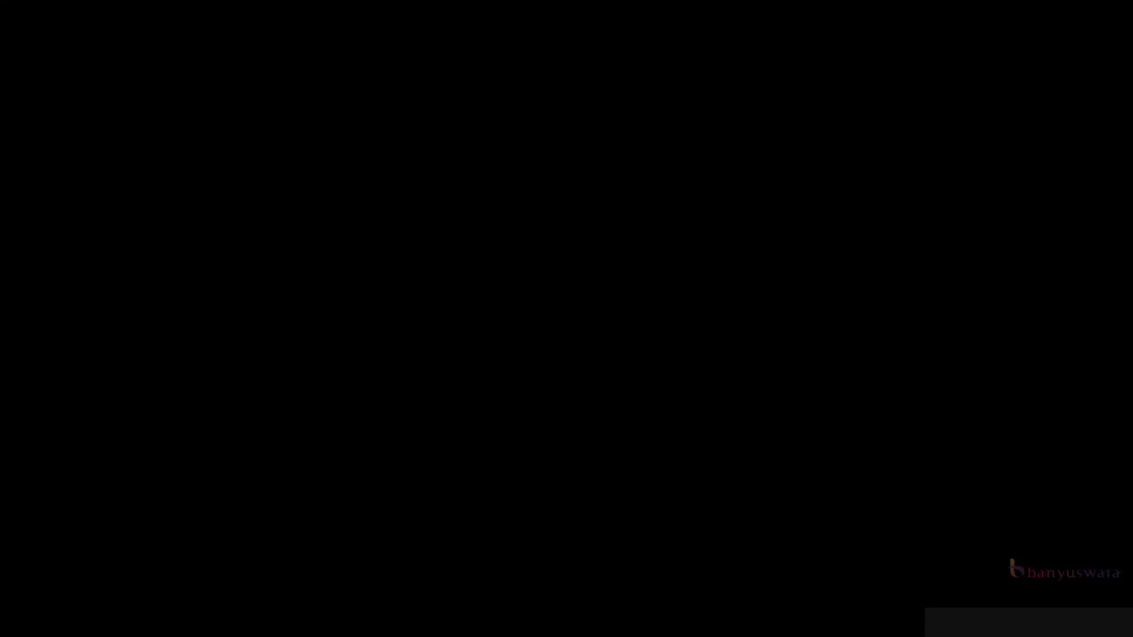
text(9_Cover Kursi F)
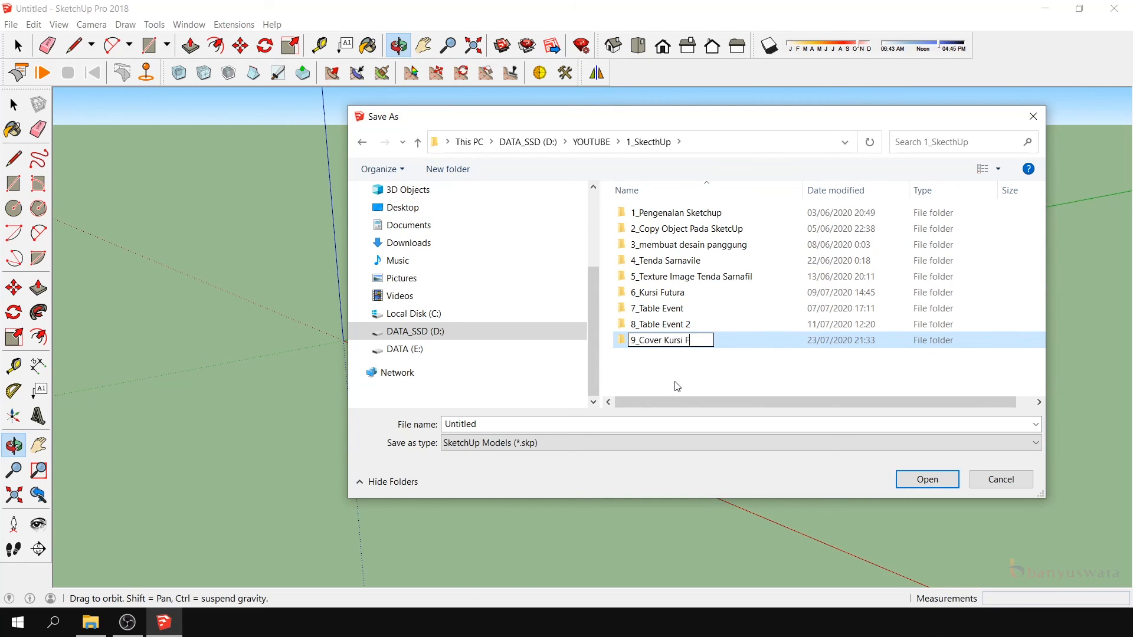
text(utura)
key(Return)
key(Return)
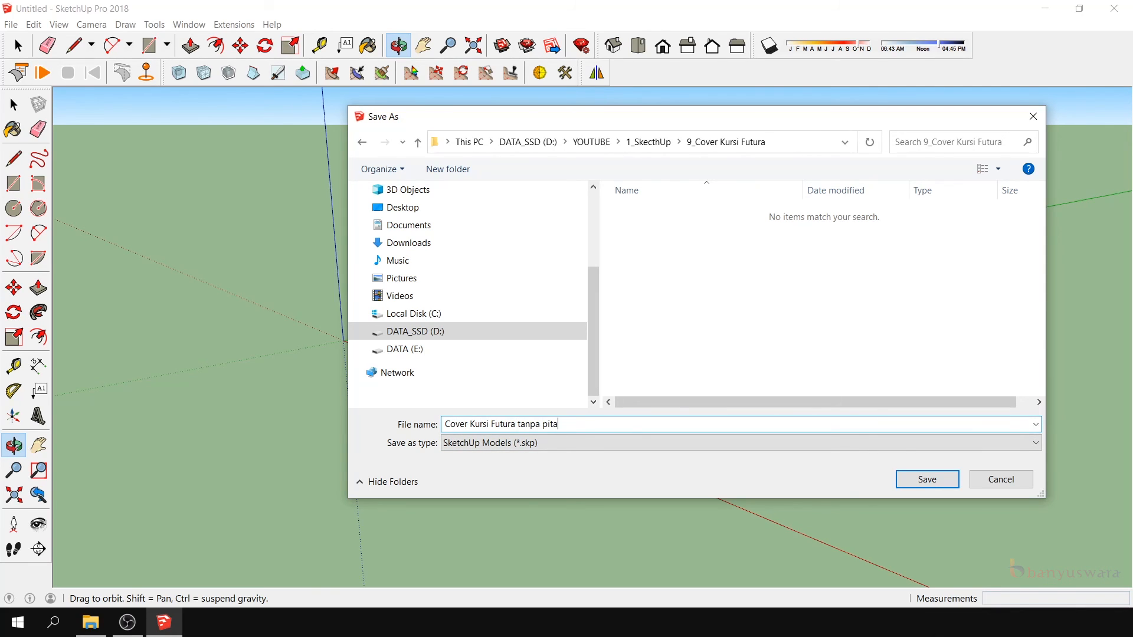
click(902, 479)
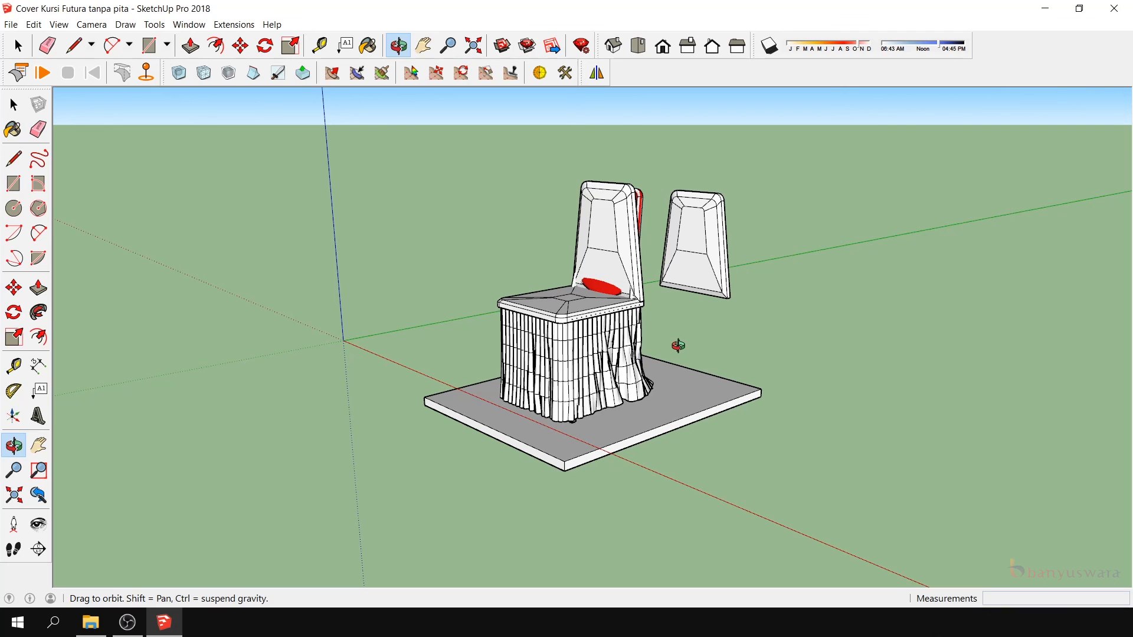